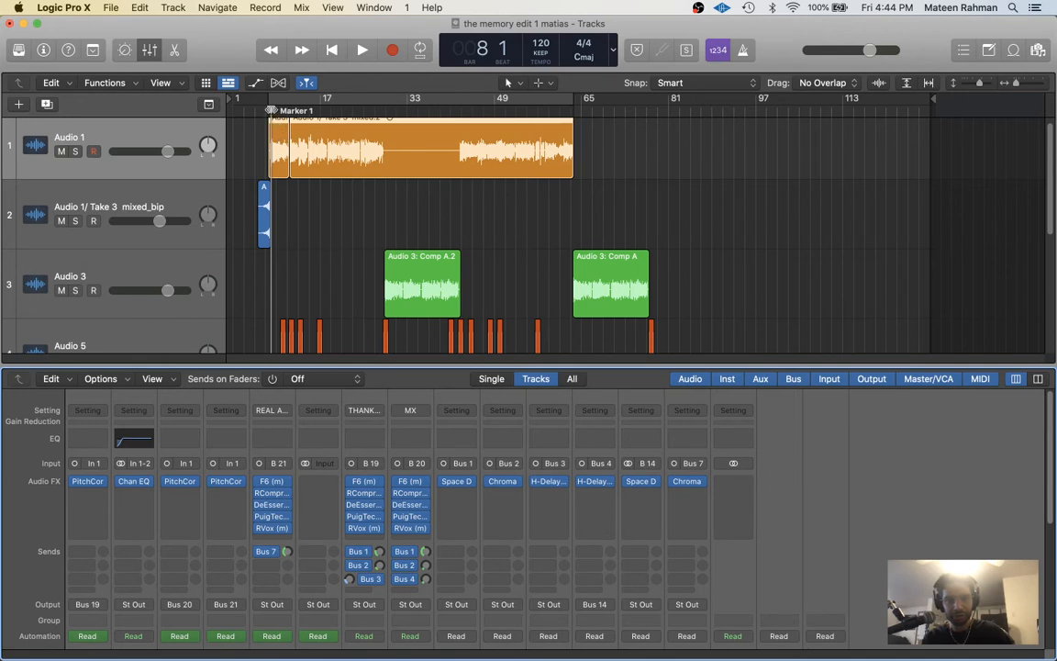
# - Play back the mixed song from bar 8 to hear the finished mix, and stop around bar 15
pyautogui.press('space')
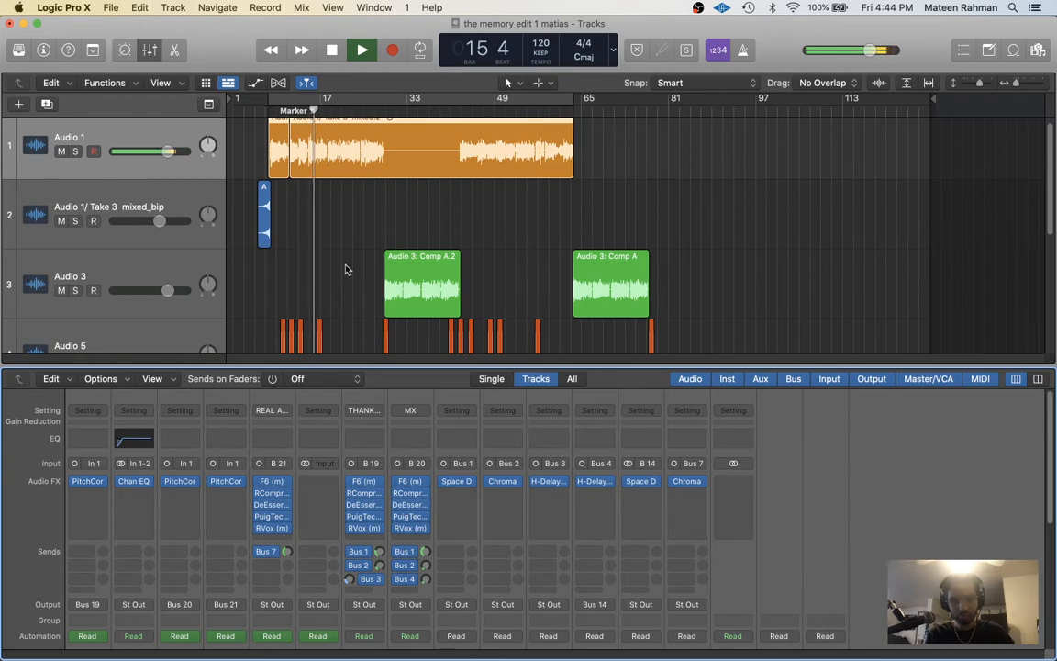
pyautogui.press('space')
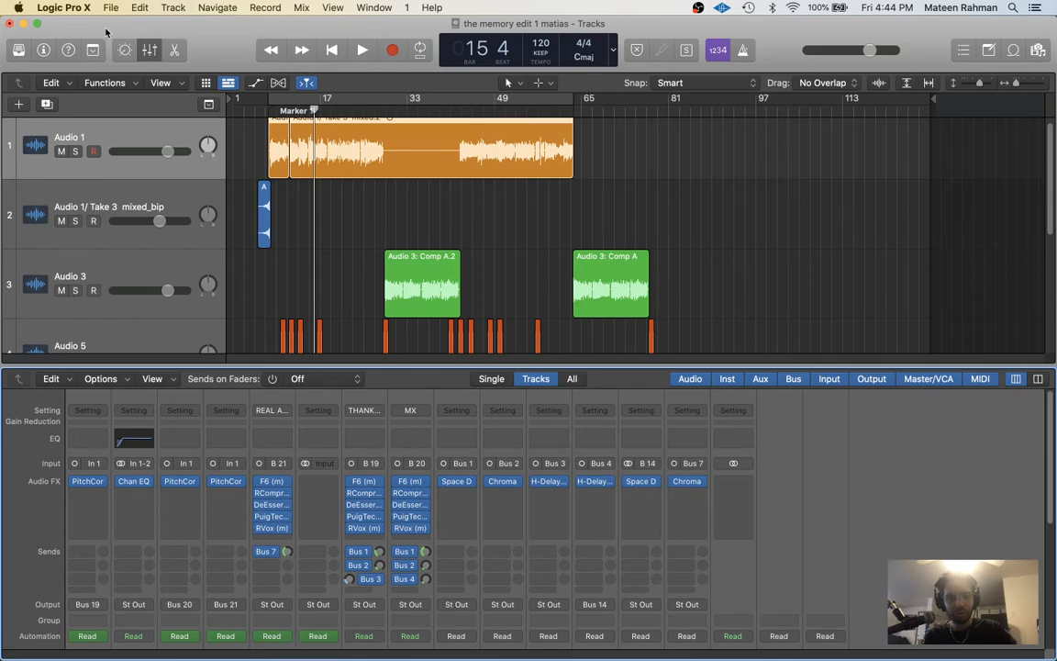
# - Close the mixed project without saving and open the "youtube thank god stock" project, dismissing the missing plug-in warning
pyautogui.click(11, 24)
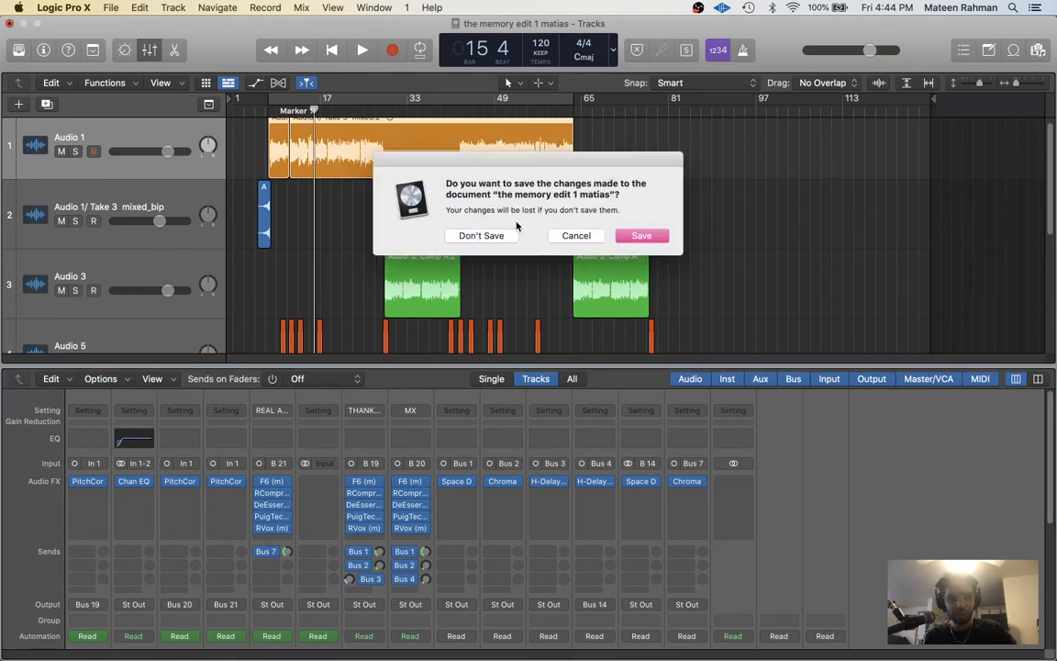
pyautogui.click(481, 237)
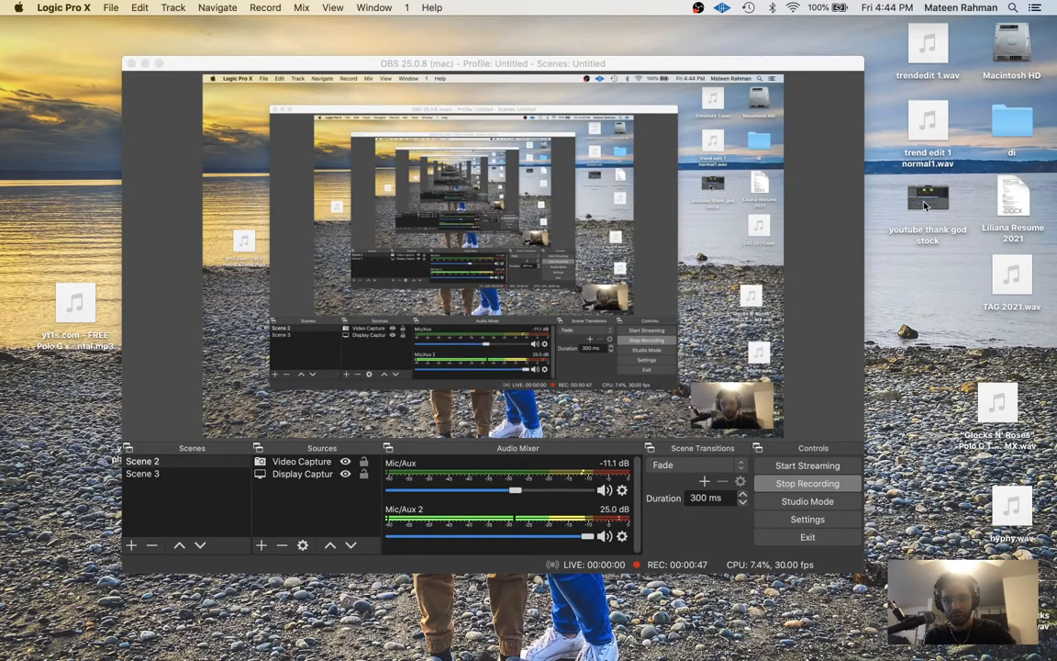
pyautogui.doubleClick(925, 206)
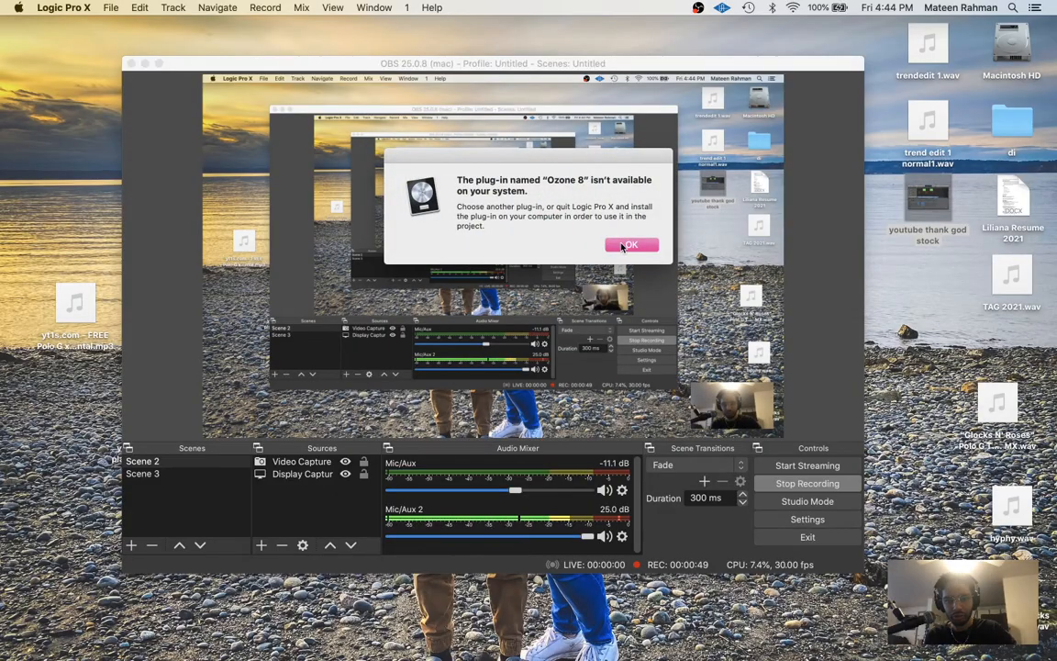
pyautogui.click(624, 245)
# - Reset all channel strips in the mixer to clear every plug-in, send and fader setting at once
pyautogui.scroll(5, 659, 567)
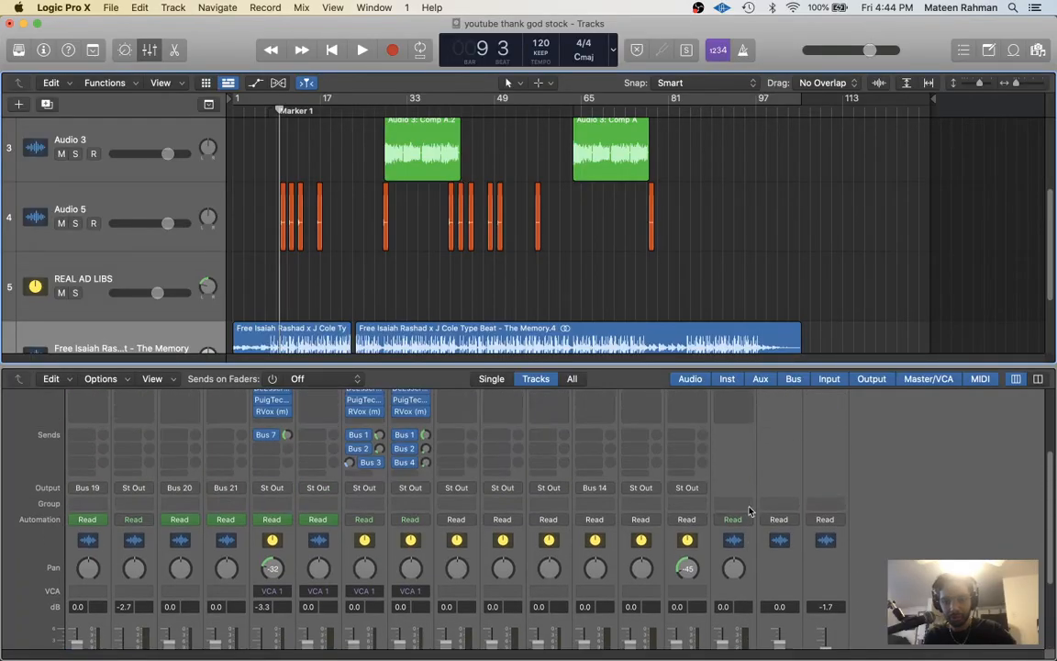
pyautogui.scroll(-5, 697, 578)
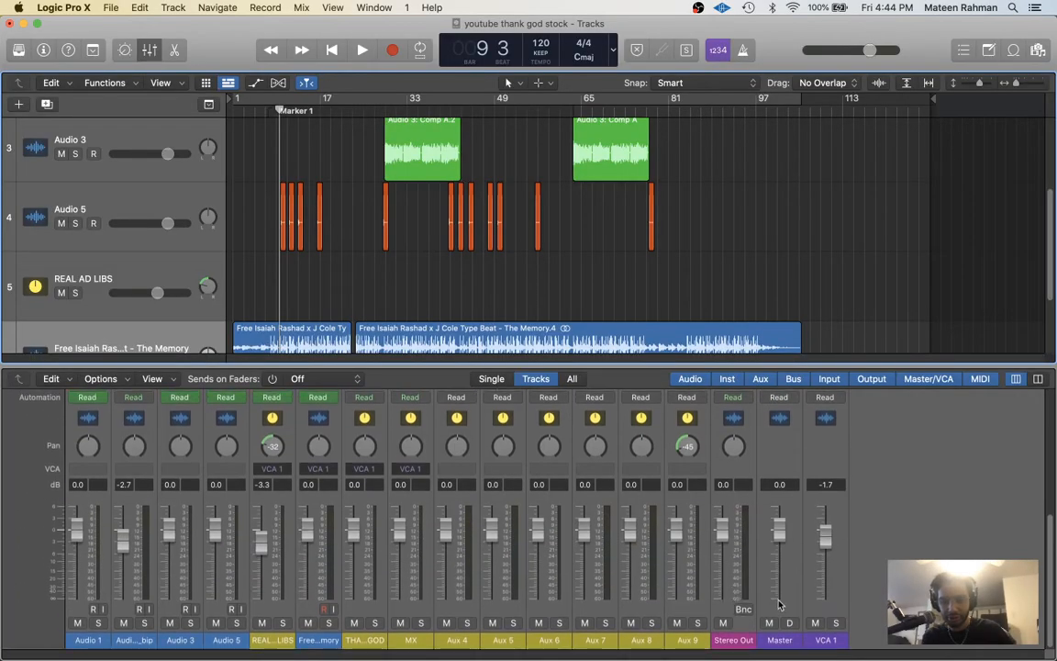
pyautogui.scroll(-2, 587, 276)
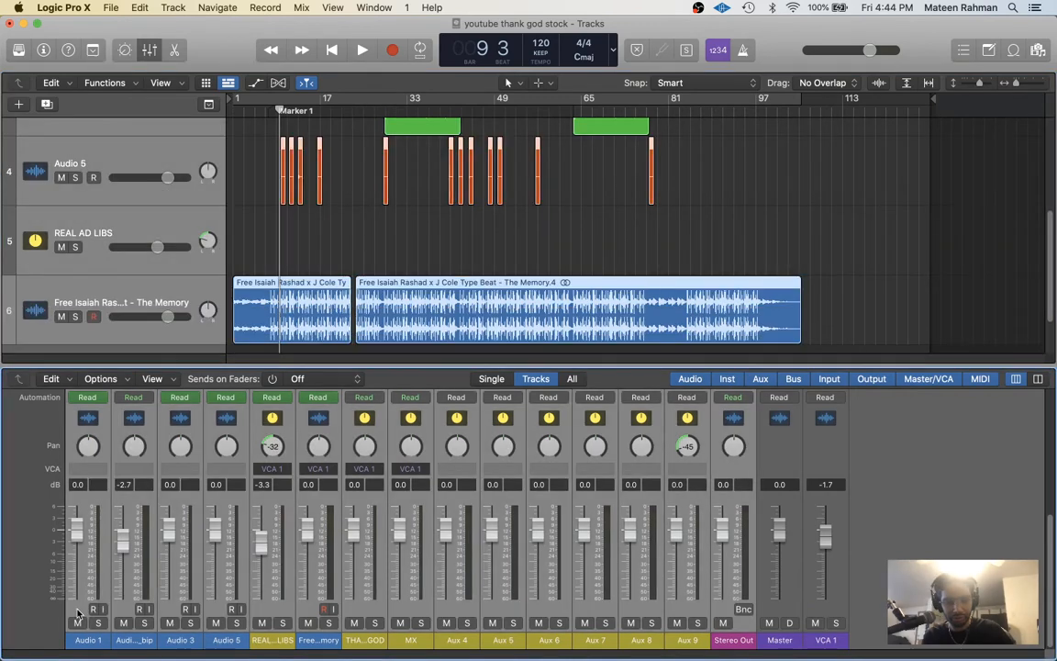
pyautogui.scroll(5, 580, 534)
pyautogui.scroll(3, 580, 534)
pyautogui.click(735, 411)
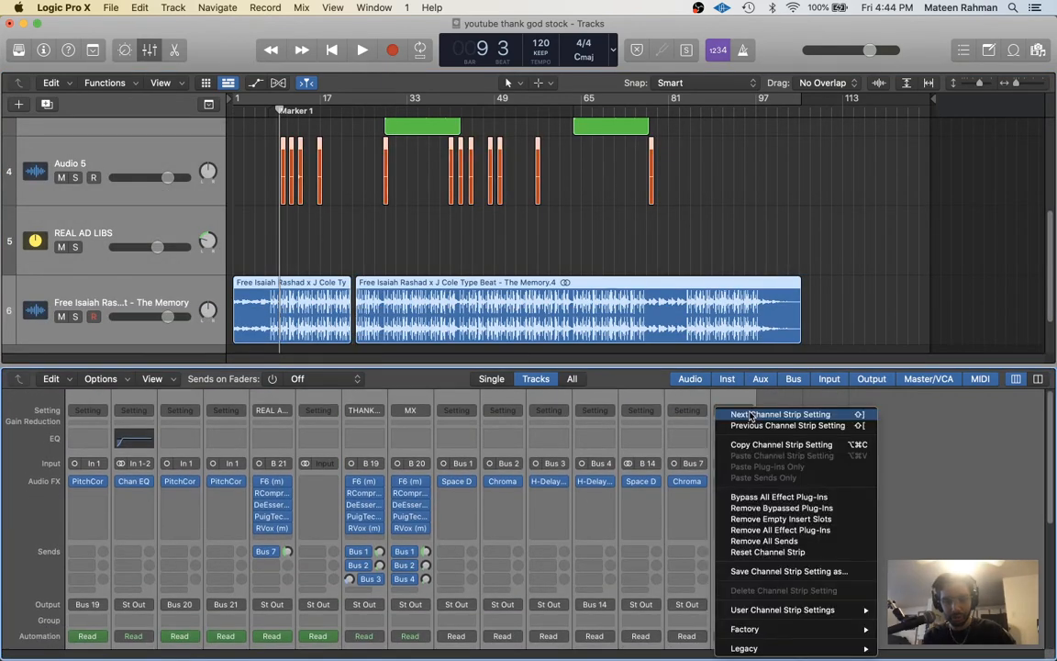
pyautogui.click(758, 551)
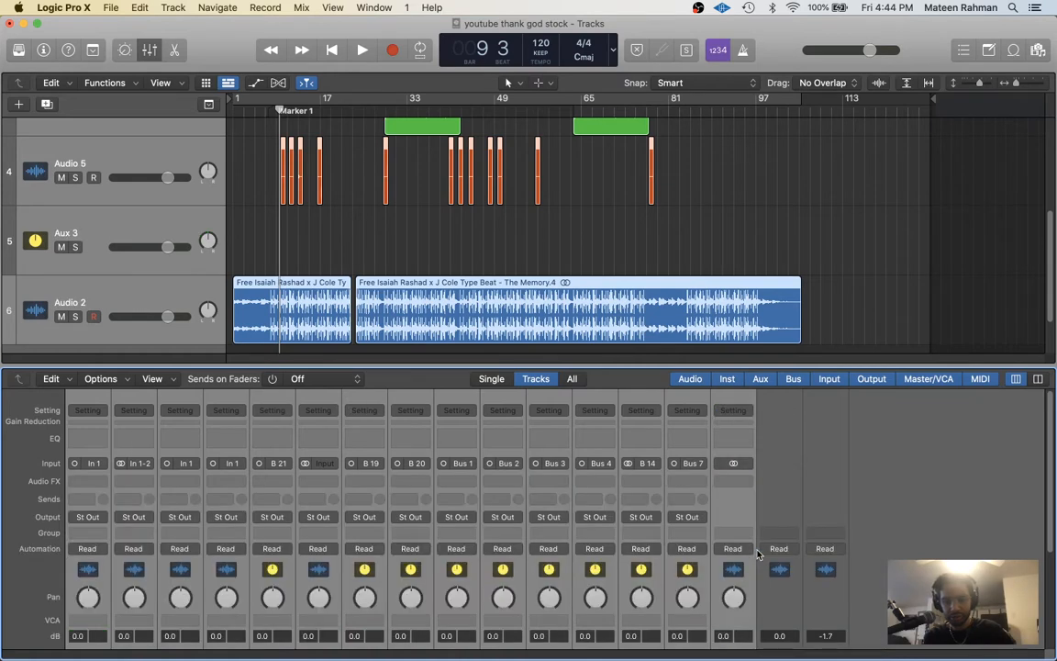
# - Delete the VCA 1 channel and the unused Aux channels 1, 2 and 4 to 9 from the mixer
pyautogui.scroll(-5, 824, 486)
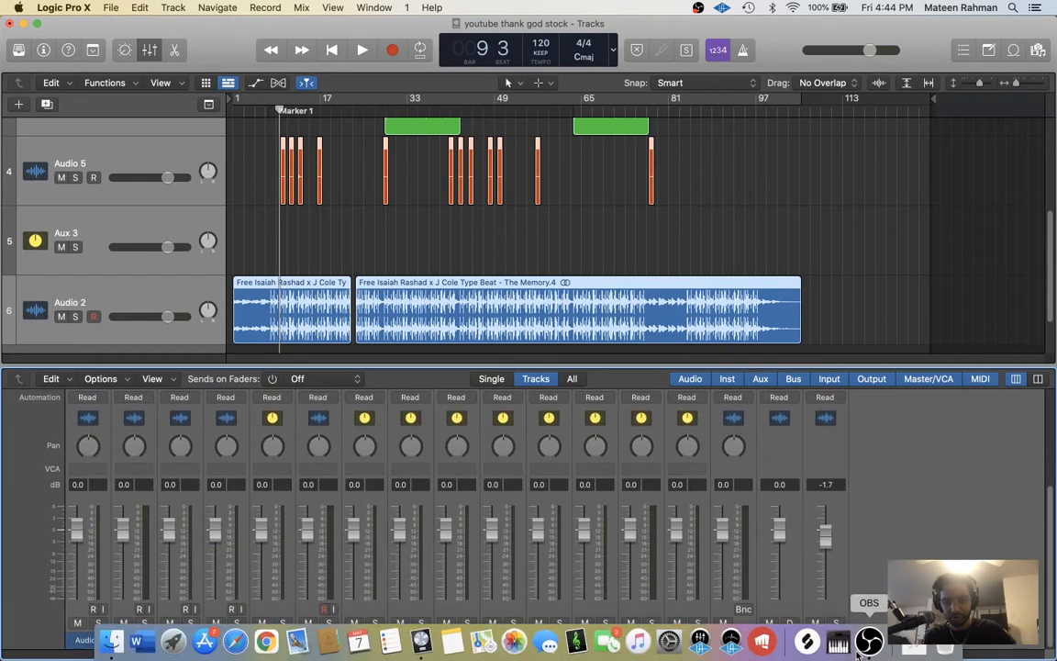
pyautogui.click(870, 640)
pyautogui.click(892, 537)
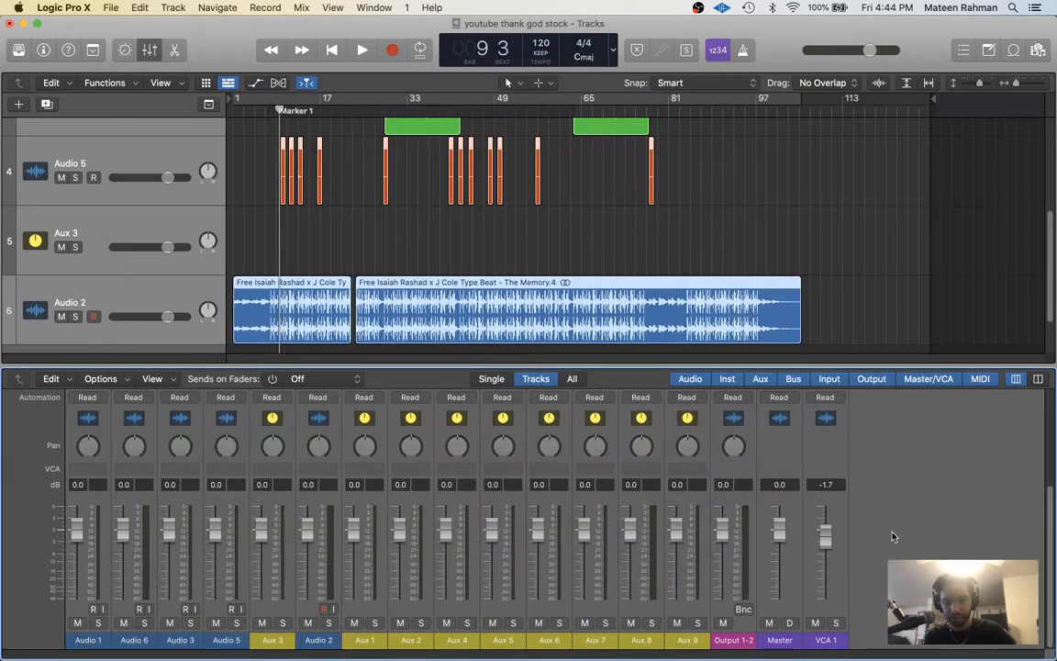
pyautogui.scroll(5, 892, 536)
pyautogui.scroll(-5, 892, 536)
pyautogui.click(841, 575)
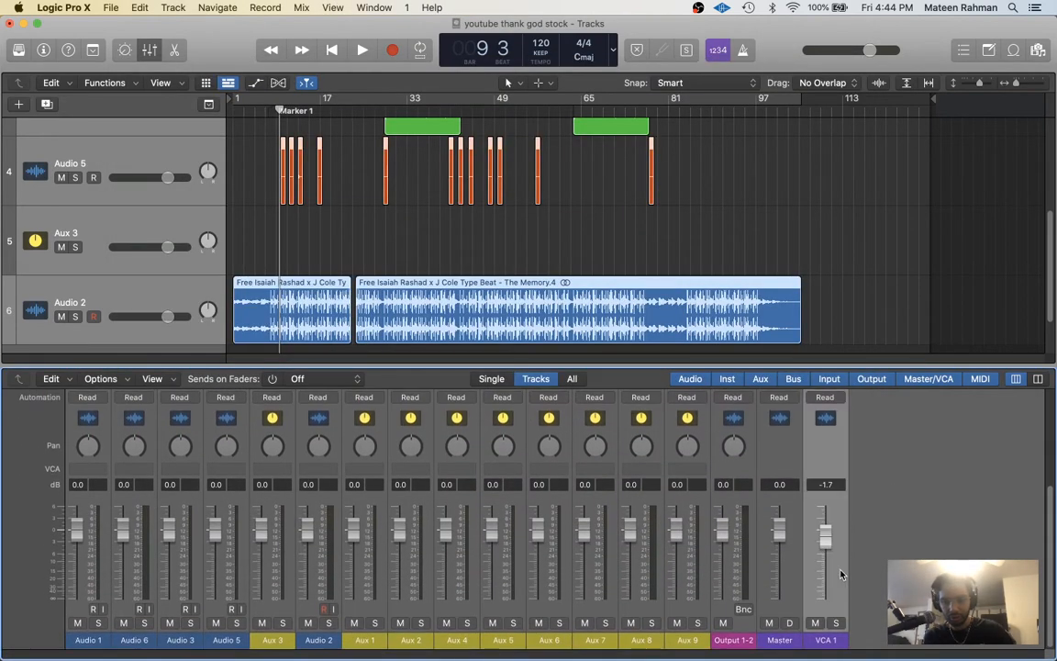
pyautogui.press('Delete')
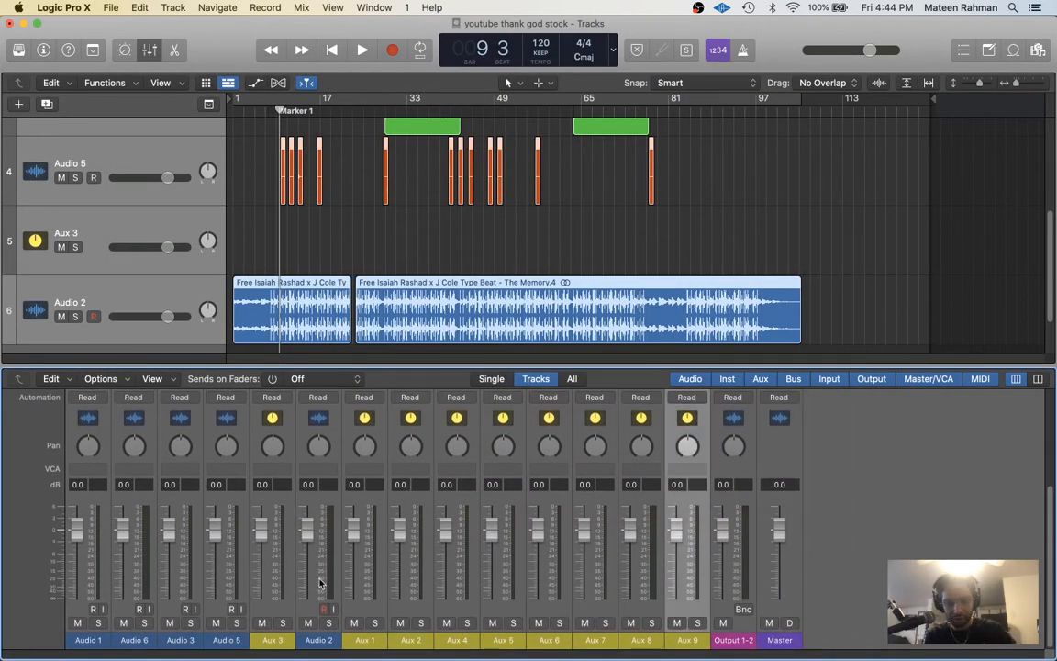
pyautogui.click(353, 613)
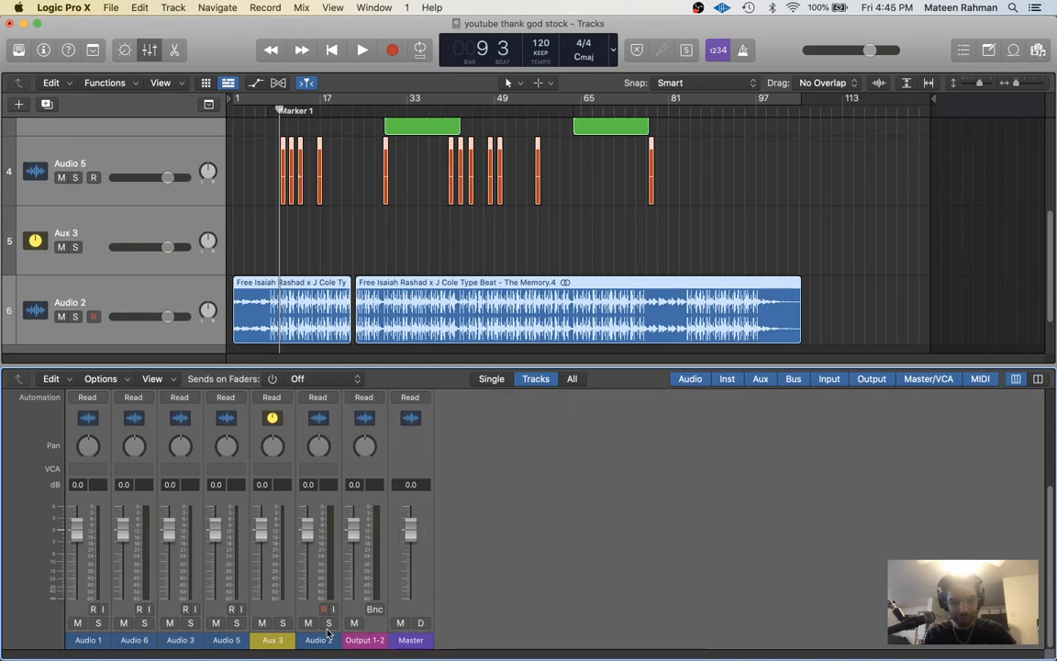
# - Delete the Aux 3 channel strip anyway, despite its active bus routing
pyautogui.click(270, 615)
pyautogui.press('Delete')
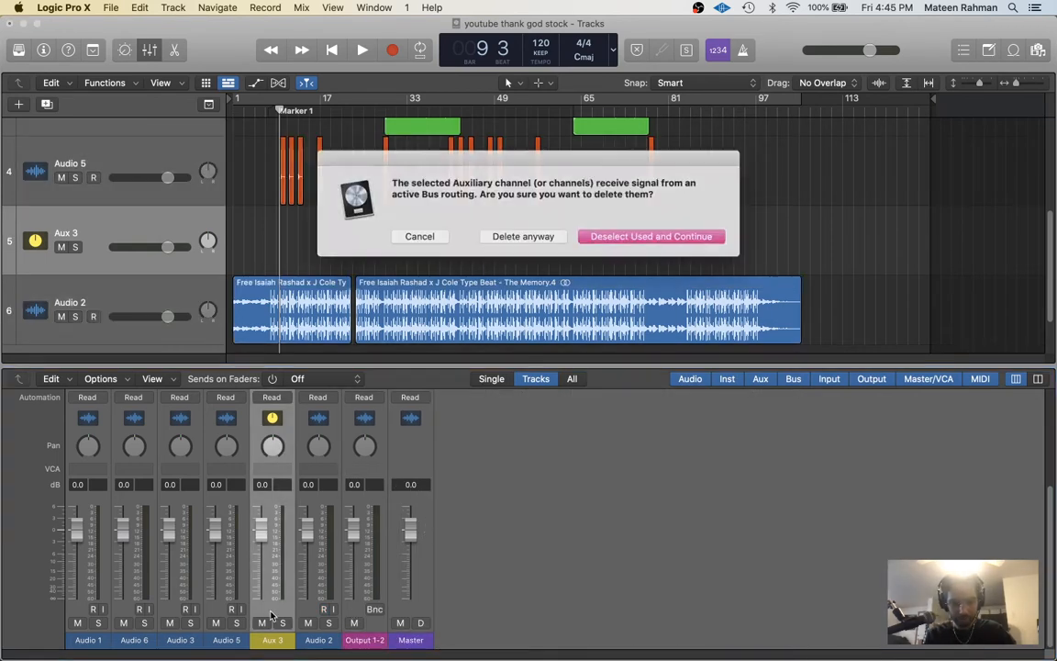
pyautogui.click(522, 236)
pyautogui.scroll(5, 431, 505)
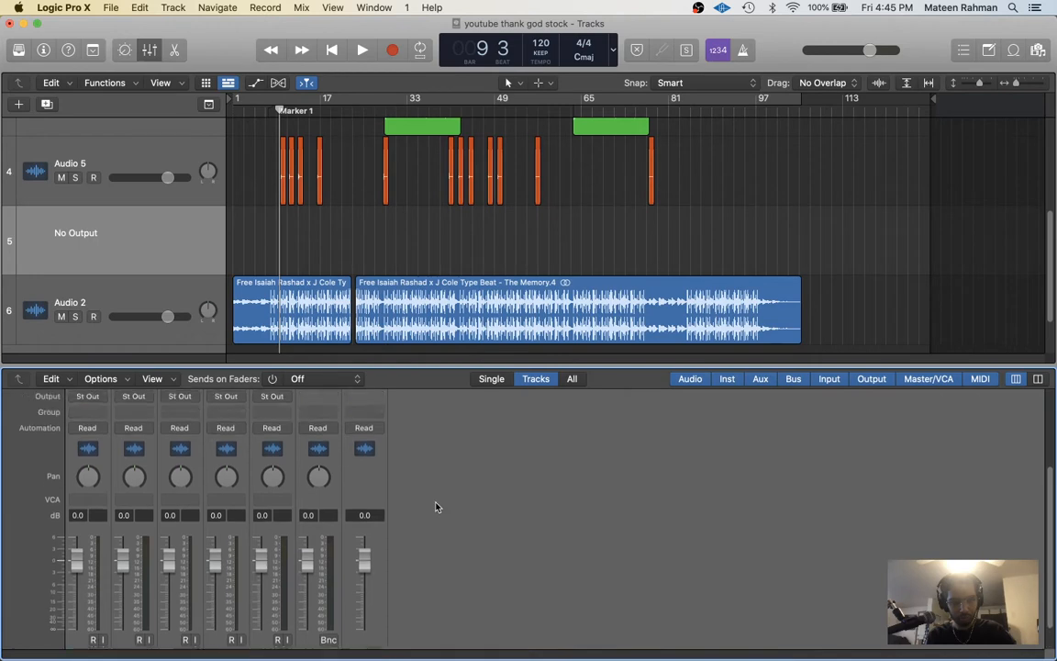
pyautogui.scroll(-5, 366, 548)
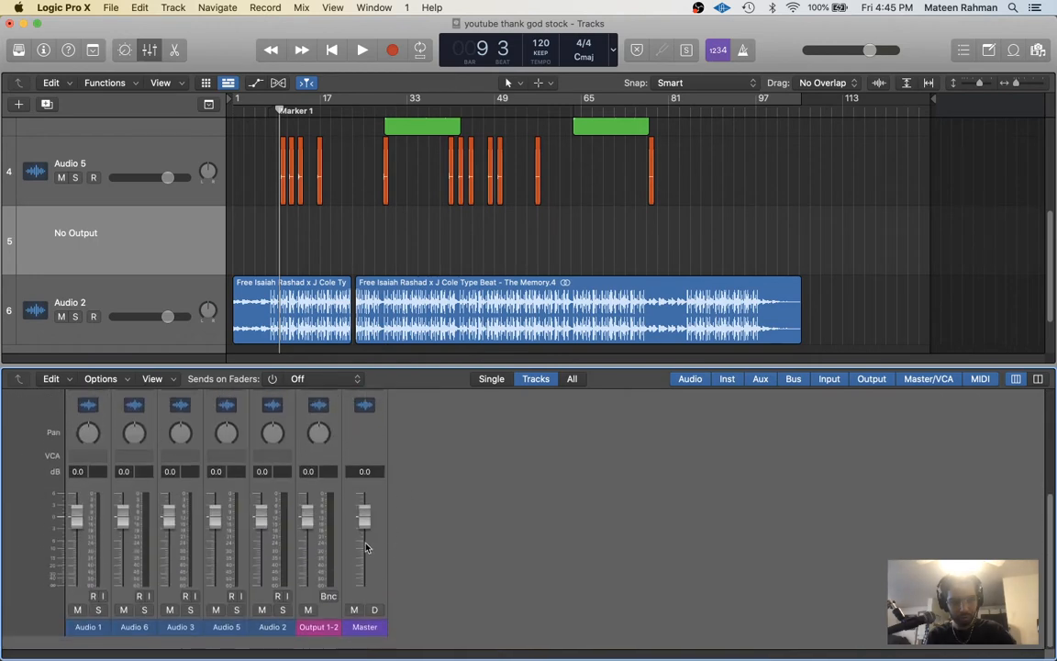
pyautogui.scroll(5, 448, 488)
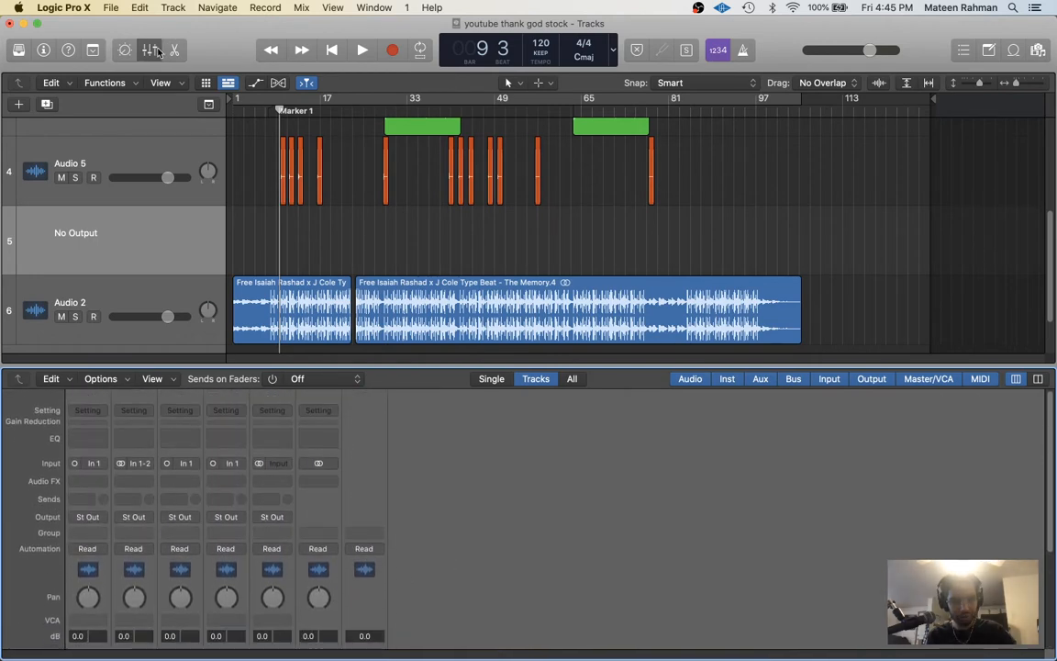
# - Hide the mixer and play the unmixed song from bar 6, briefly soloing the Audio 1 vocal
pyautogui.click(149, 50)
pyautogui.click(259, 109)
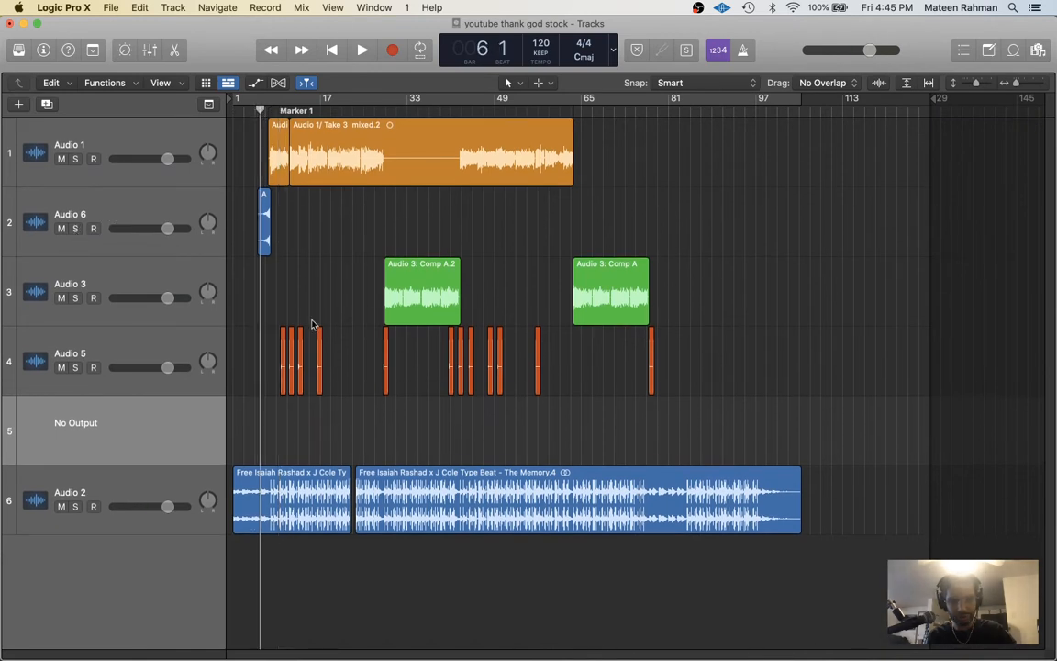
pyautogui.press('space')
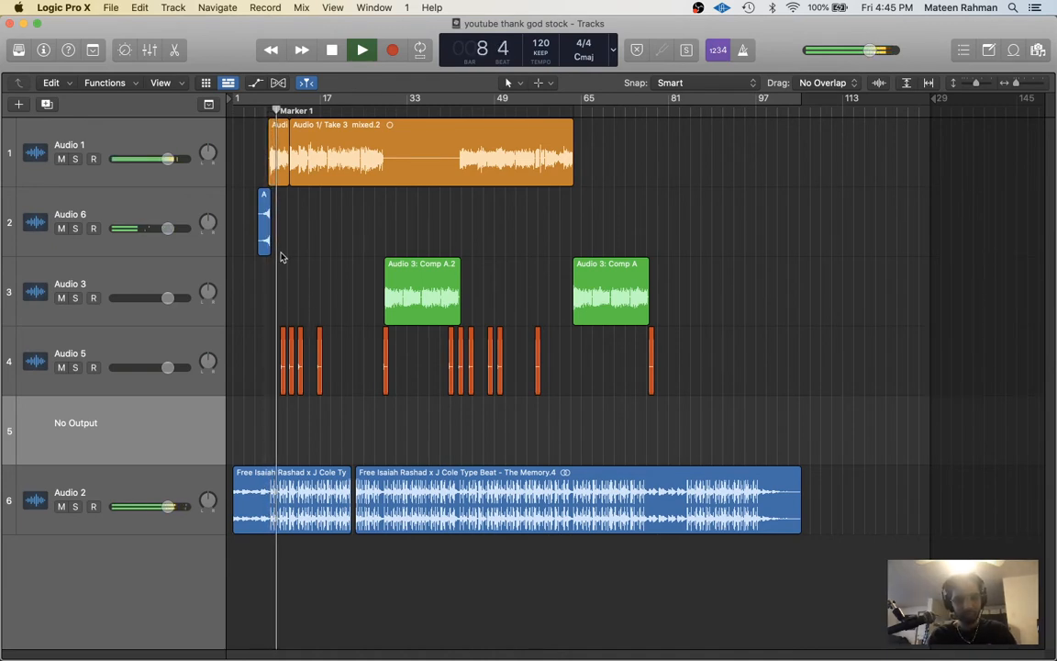
pyautogui.click(77, 159)
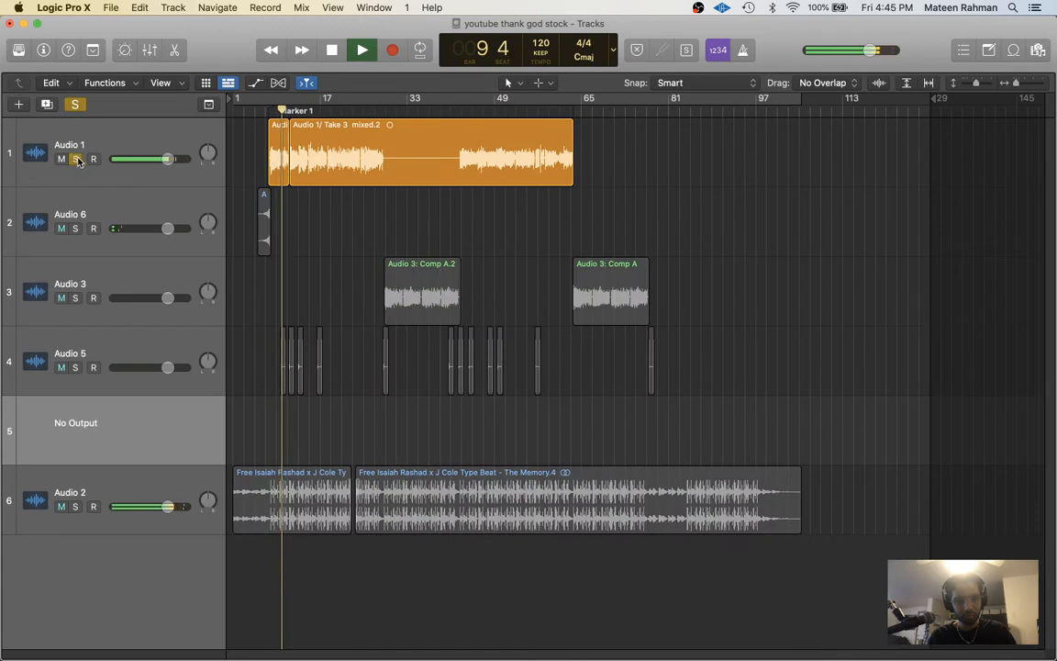
pyautogui.click(77, 159)
# - Show the mixer again and delete the empty No Output track above the beat track
pyautogui.click(149, 50)
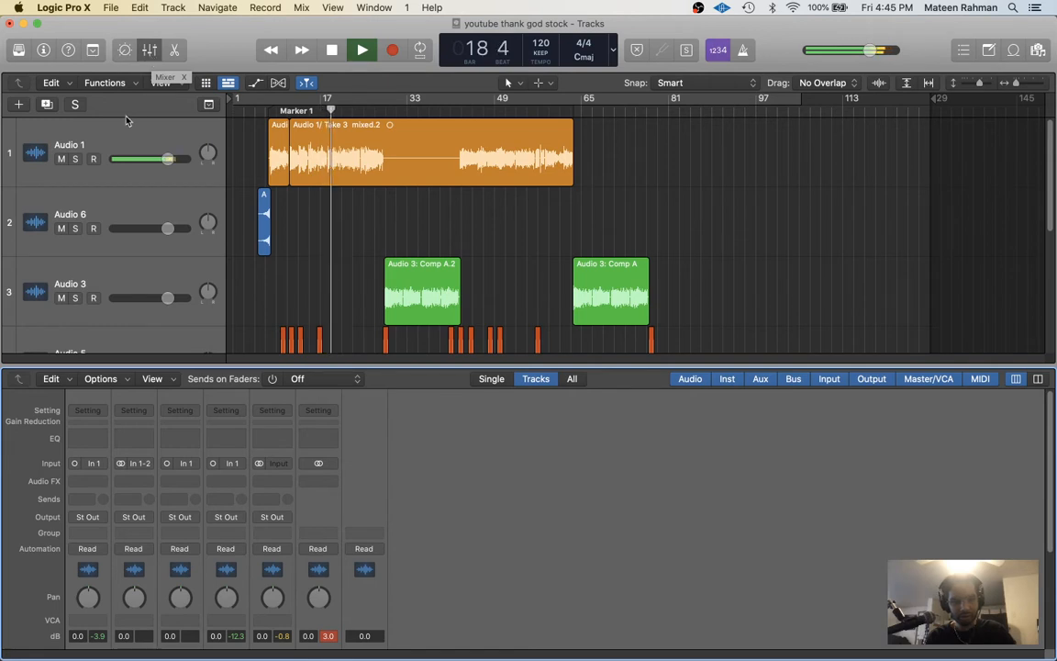
pyautogui.scroll(-5, 172, 276)
pyautogui.click(168, 231)
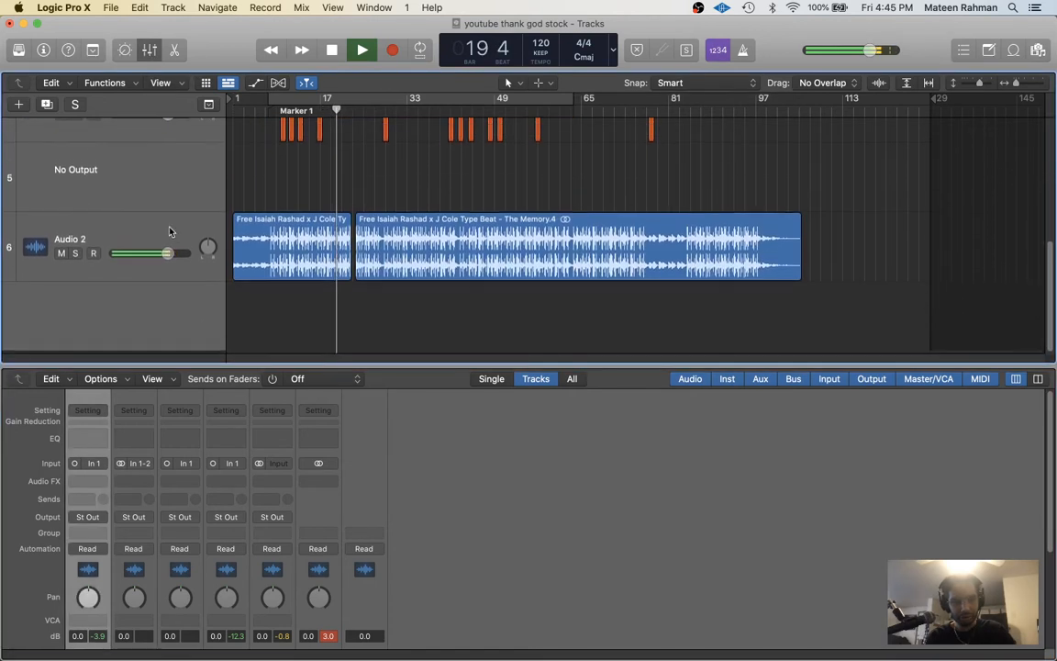
pyautogui.click(181, 203)
pyautogui.press('super+BackSpace')
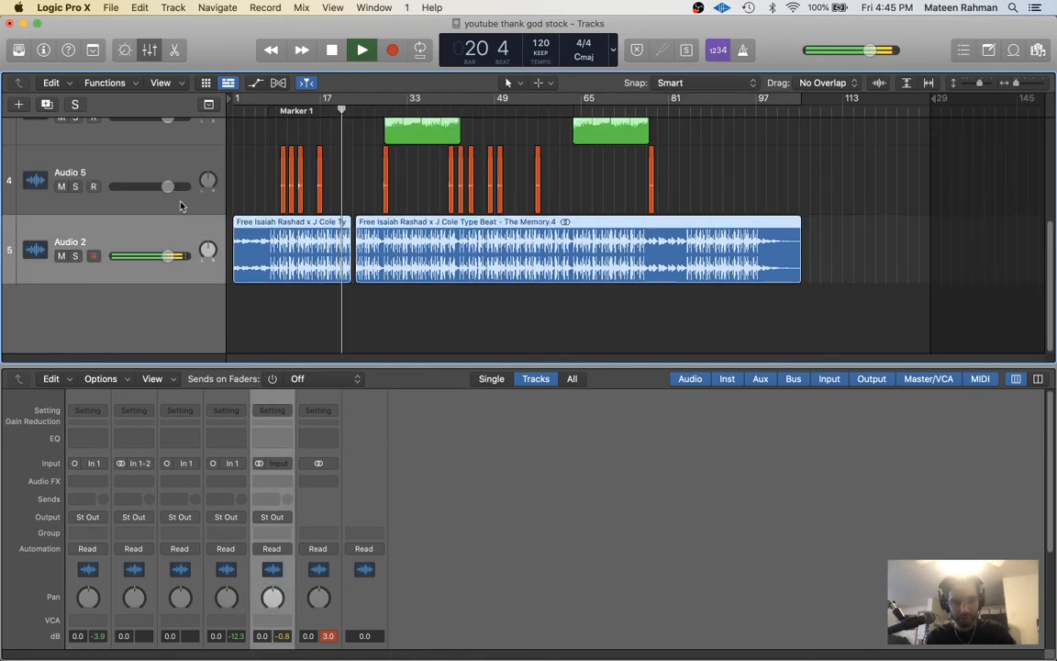
# - Lower the volume of all tracks together to -3.1 dB while the song plays, and stop playback
pyautogui.scroll(5, 182, 203)
pyautogui.scroll(-5, 182, 202)
pyautogui.scroll(5, 198, 156)
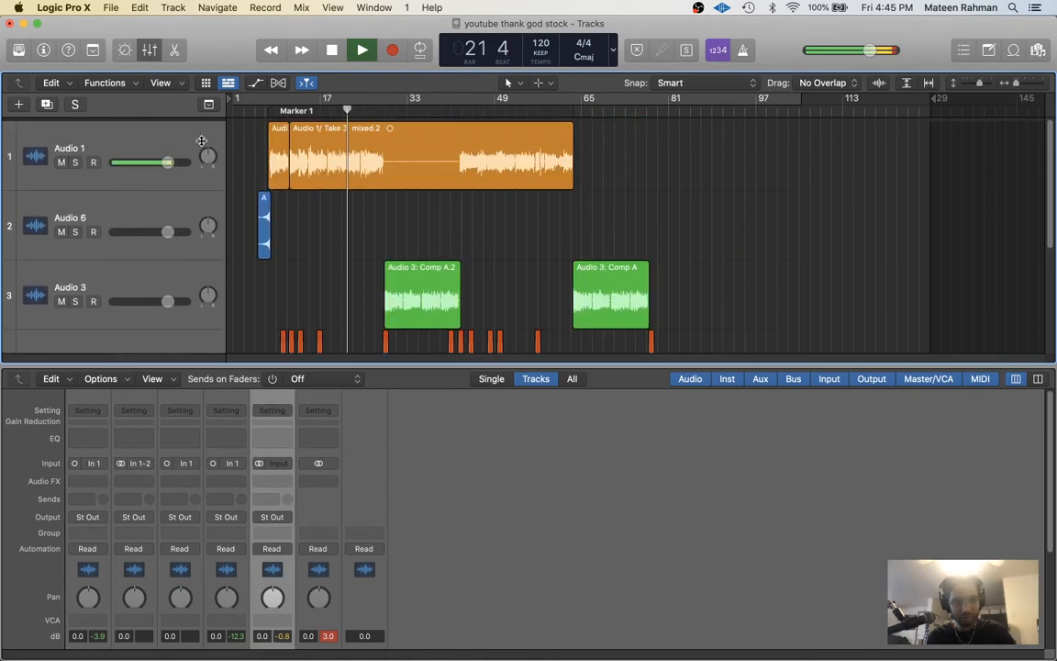
pyautogui.press('super+a')
pyautogui.moveTo(168, 159); pyautogui.dragTo(158, 159)
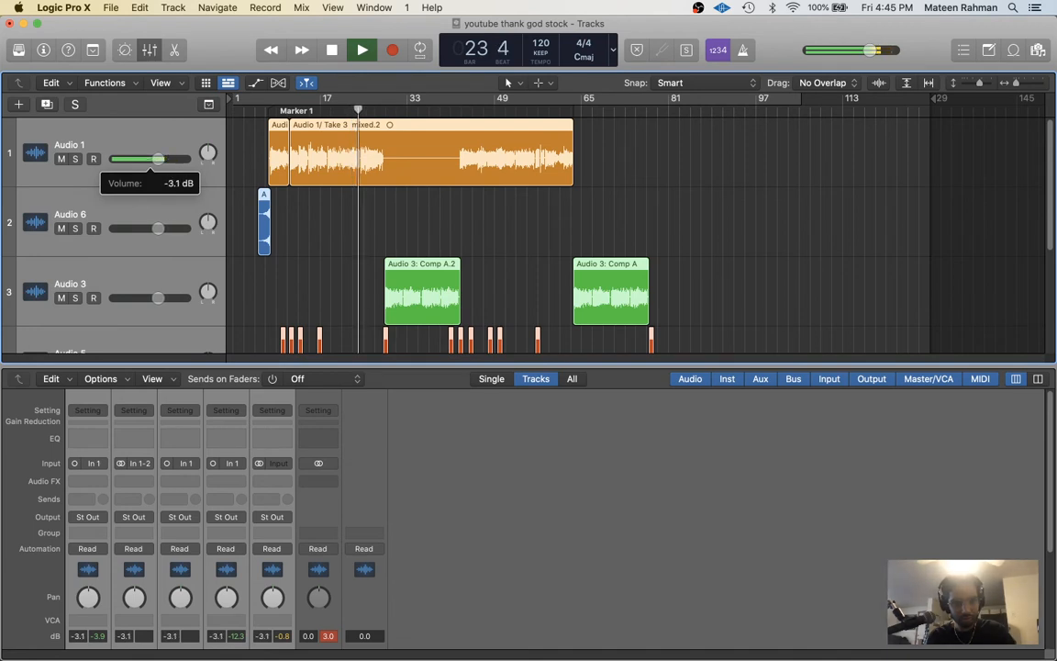
pyautogui.click(264, 233)
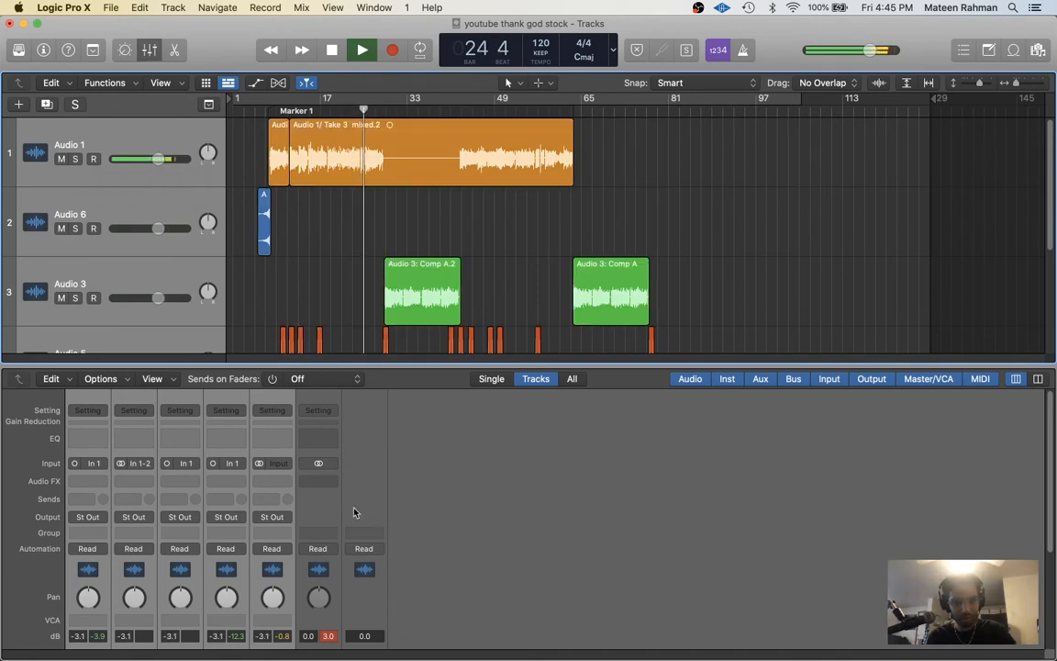
pyautogui.scroll(-5, 367, 559)
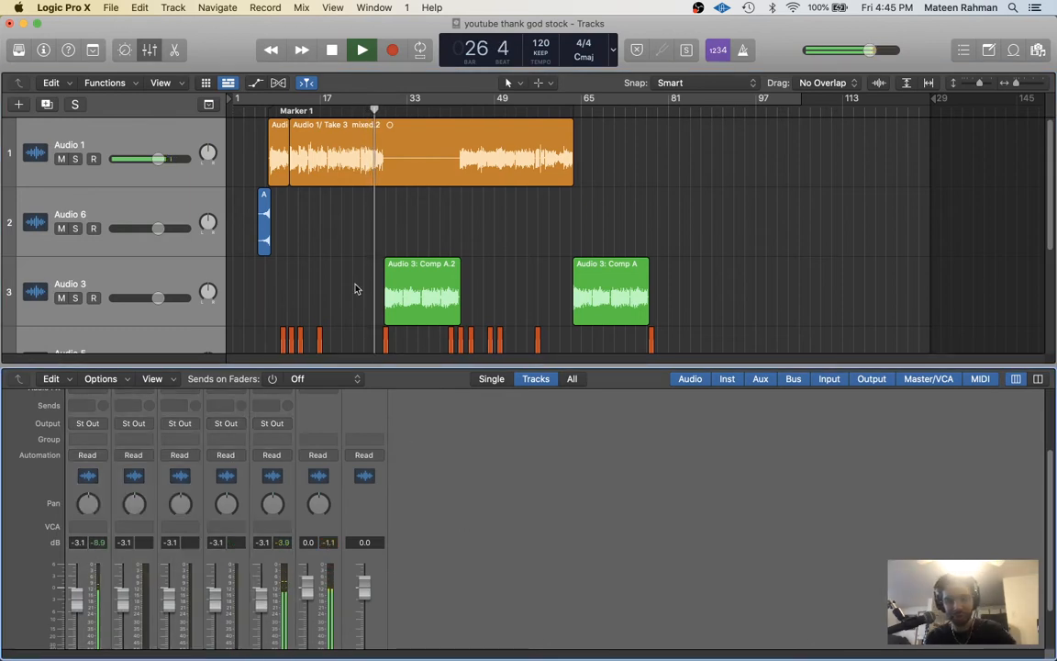
pyautogui.press('Up')
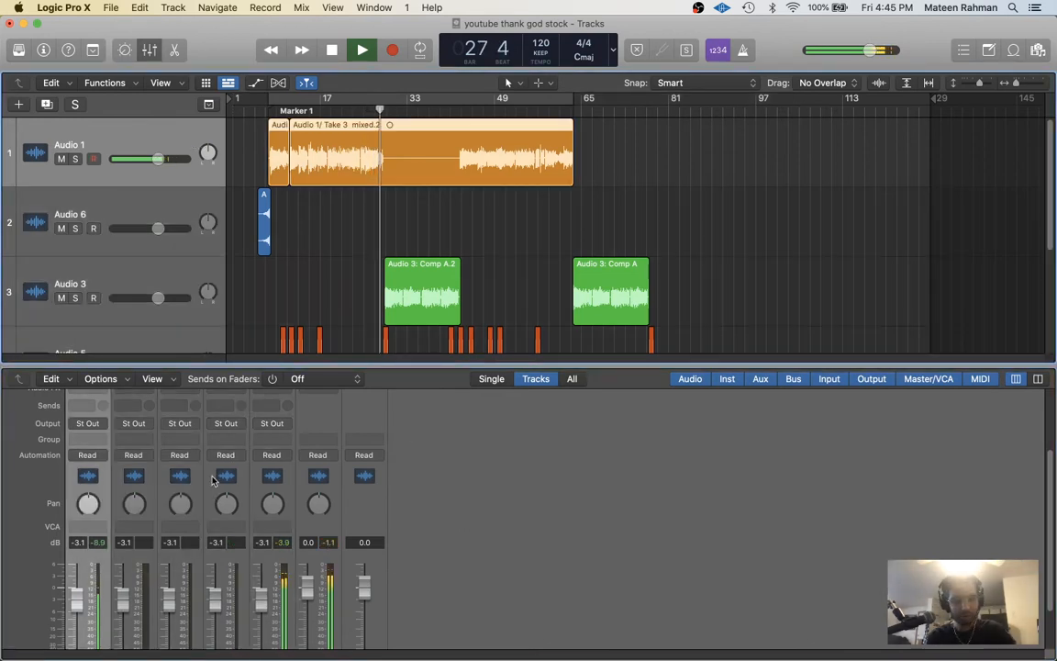
pyautogui.press('space')
# - Move the Audio 3 track up so it sits directly below Audio 1 and above Audio 6
pyautogui.scroll(-1, 306, 283)
pyautogui.click(308, 284)
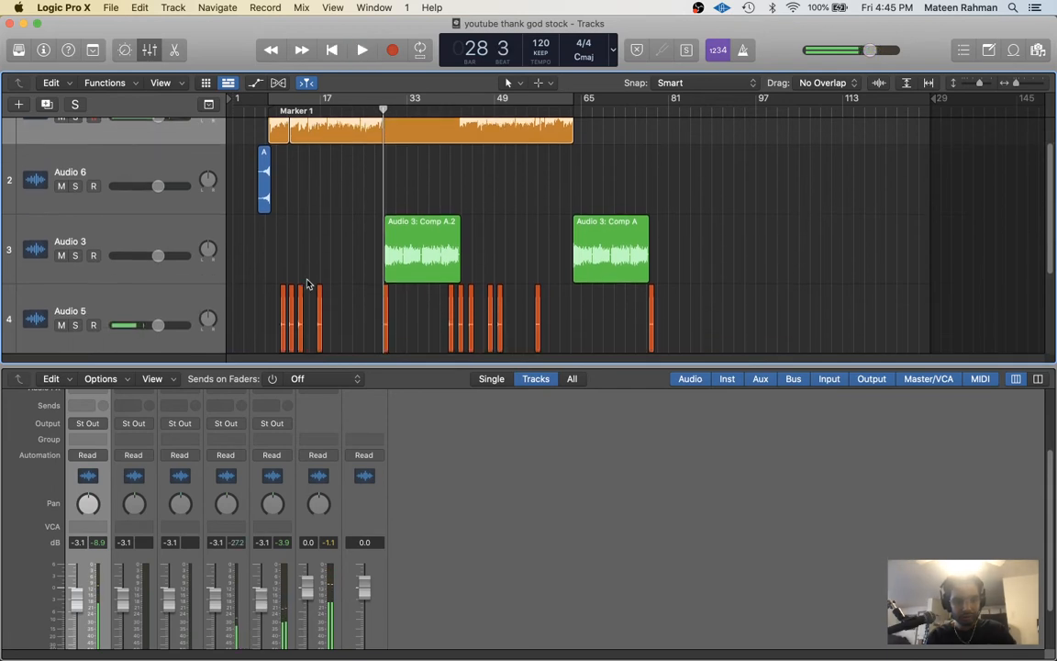
pyautogui.scroll(-2, 308, 285)
pyautogui.scroll(3, 309, 285)
pyautogui.scroll(-1, 309, 284)
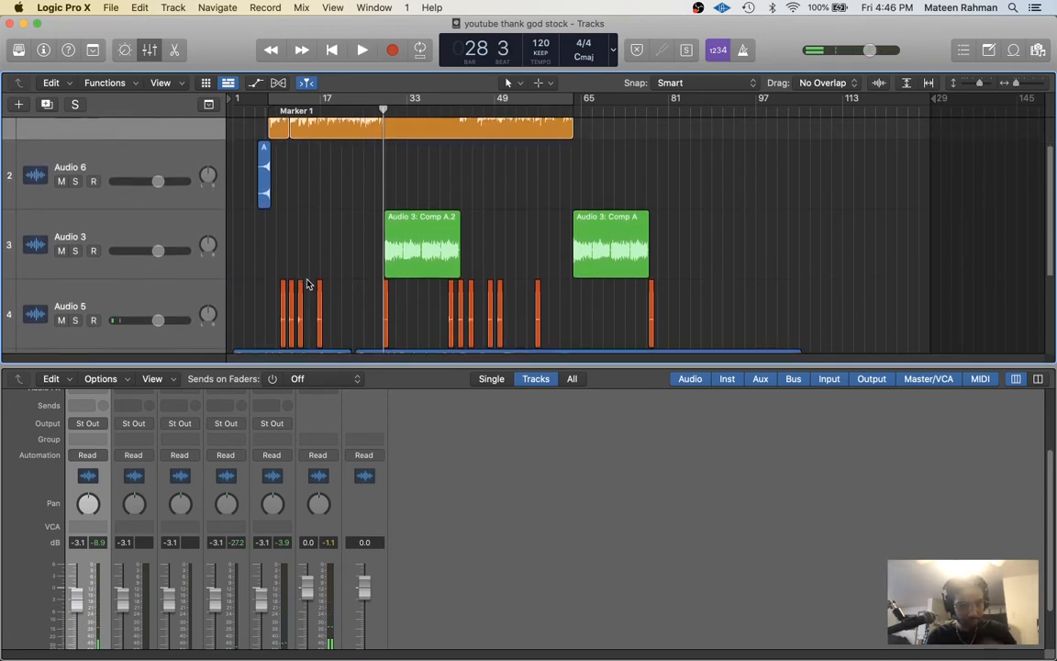
pyautogui.click(149, 300)
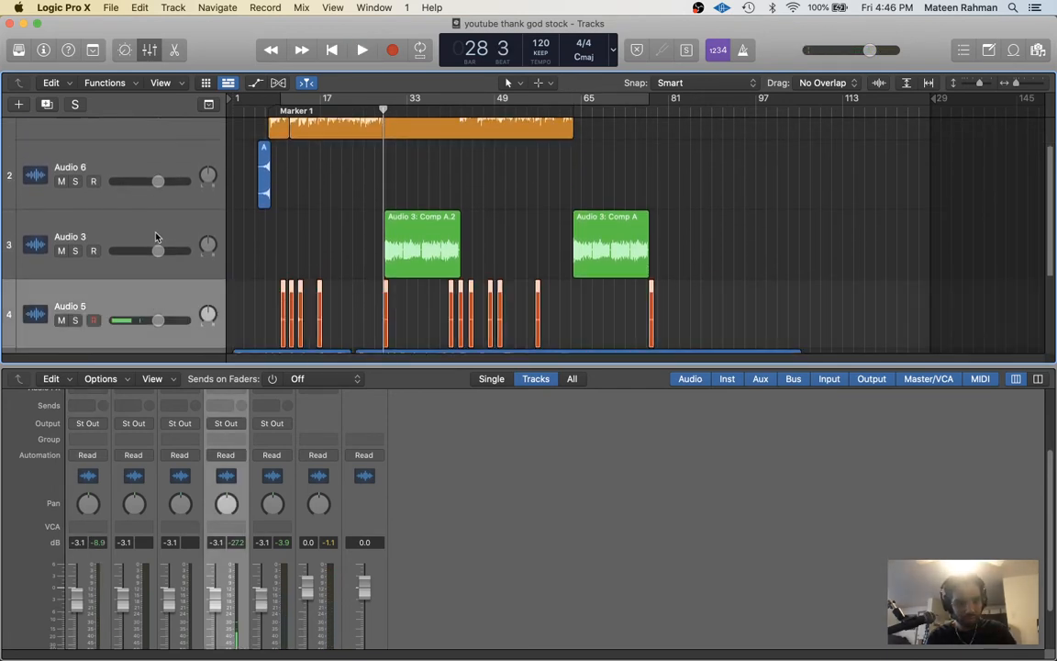
pyautogui.click(155, 236)
pyautogui.scroll(1, 156, 235)
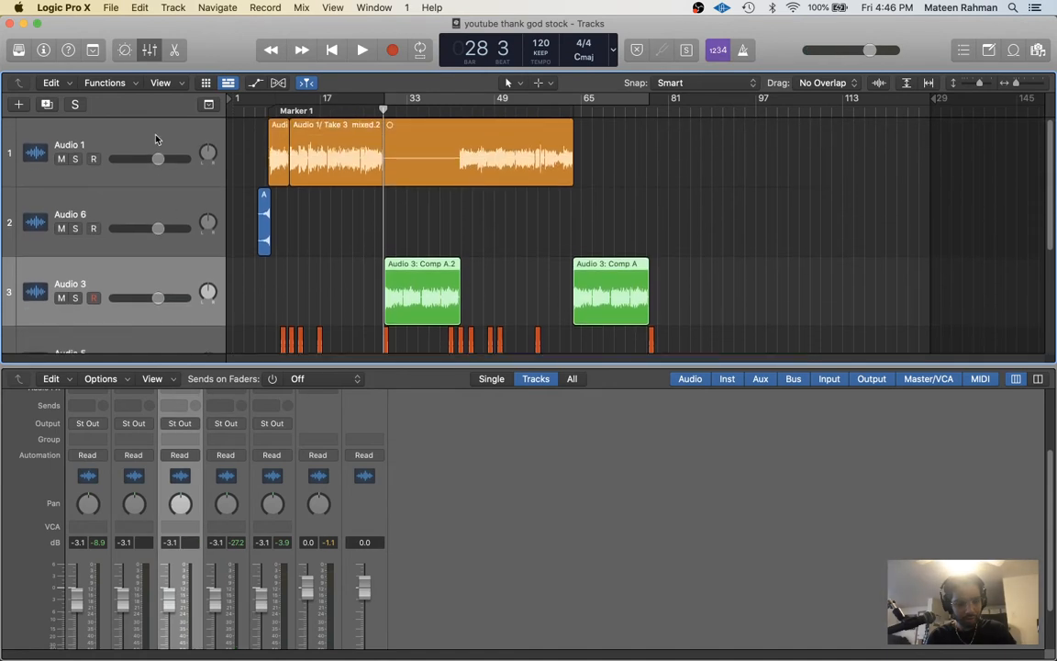
pyautogui.click(156, 139)
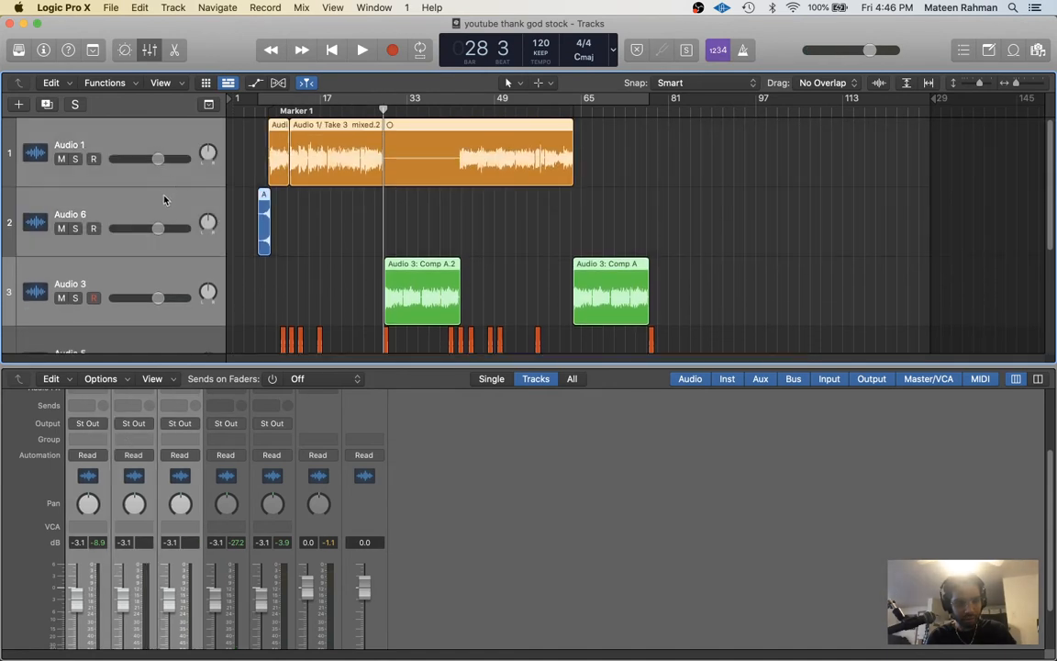
pyautogui.click(162, 246)
pyautogui.moveTo(158, 270); pyautogui.dragTo(152, 164)
# - Select the Audio 1 and Audio 3 vocal tracks together and route their outputs to Bus 10
pyautogui.click(153, 123)
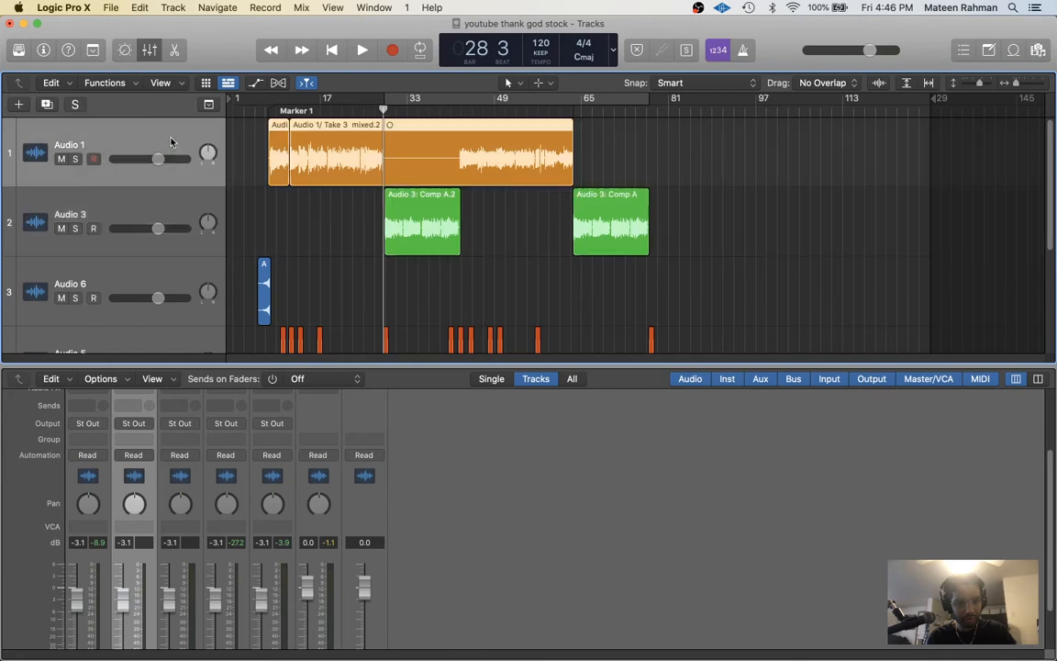
pyautogui.click(133, 423)
pyautogui.moveTo(147, 472)
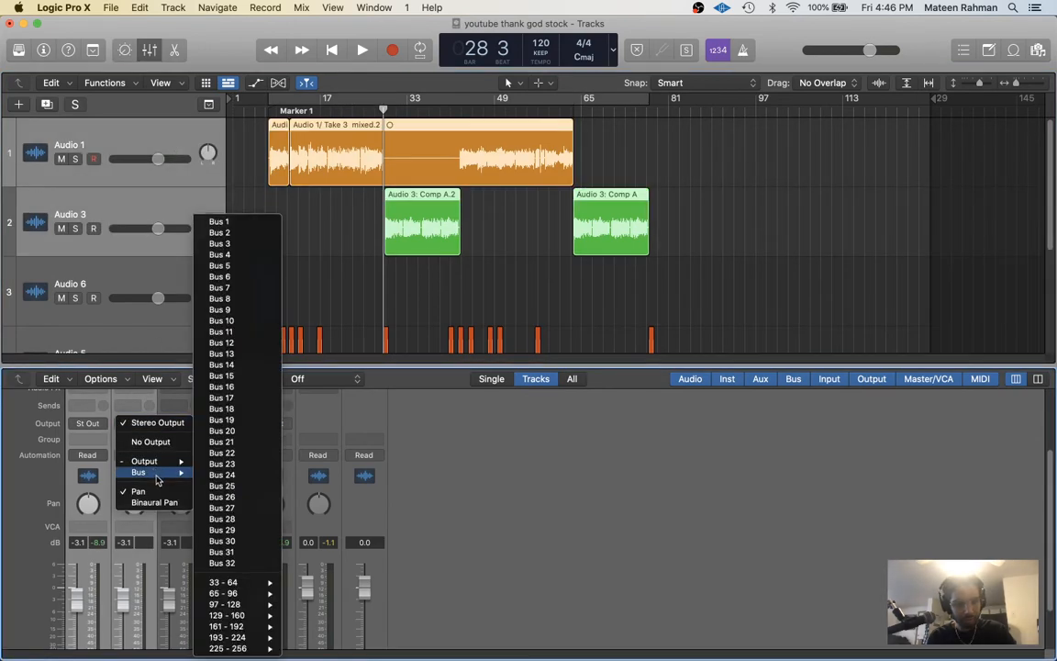
pyautogui.click(243, 320)
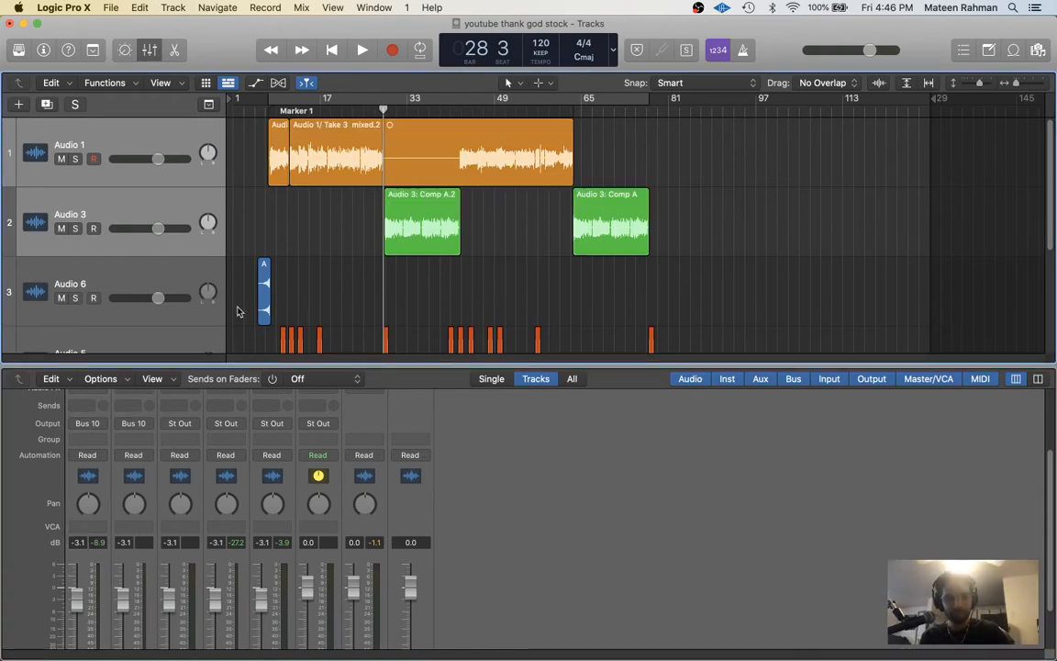
# - Rename the new Bus 10 aux channel strip as "vocals"
pyautogui.scroll(-1, 206, 290)
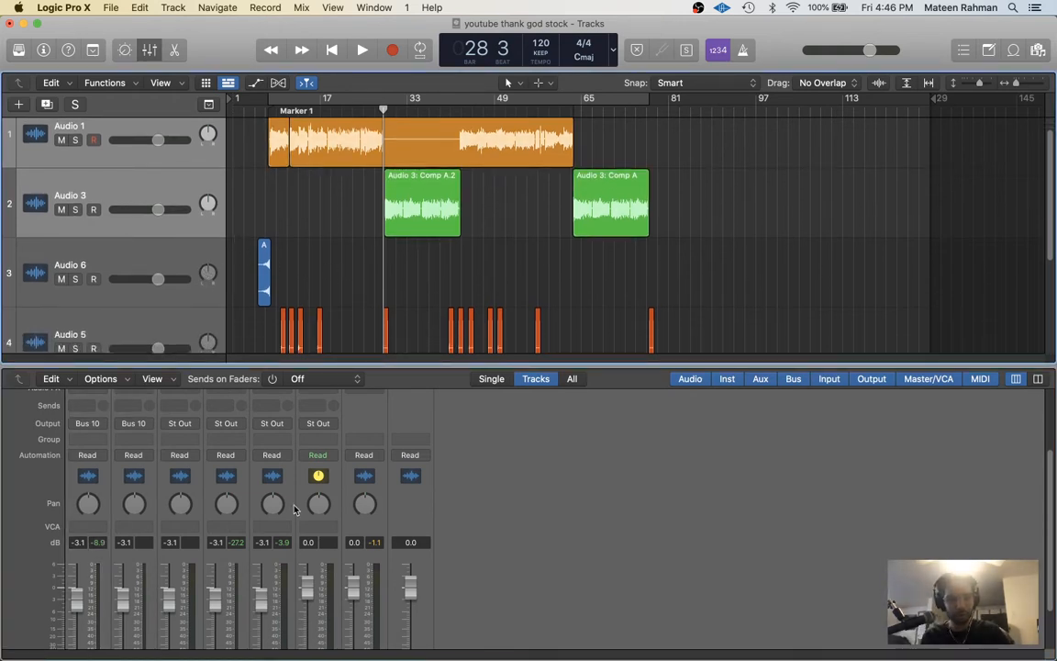
pyautogui.scroll(-3, 331, 528)
pyautogui.doubleClick(317, 640)
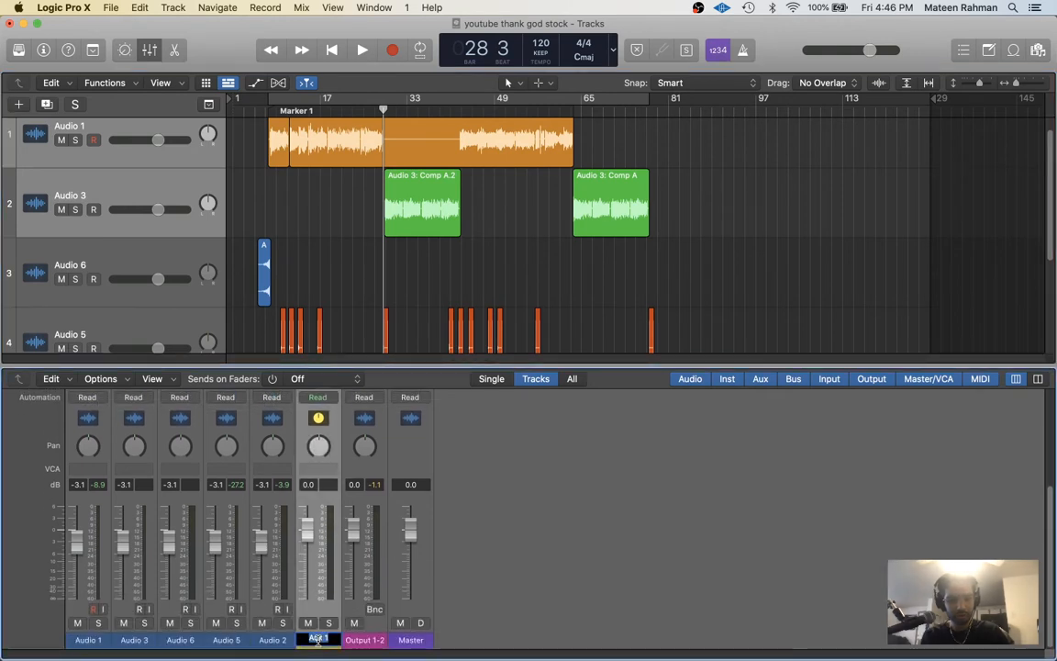
pyautogui.write('vocals')
pyautogui.press('Return')
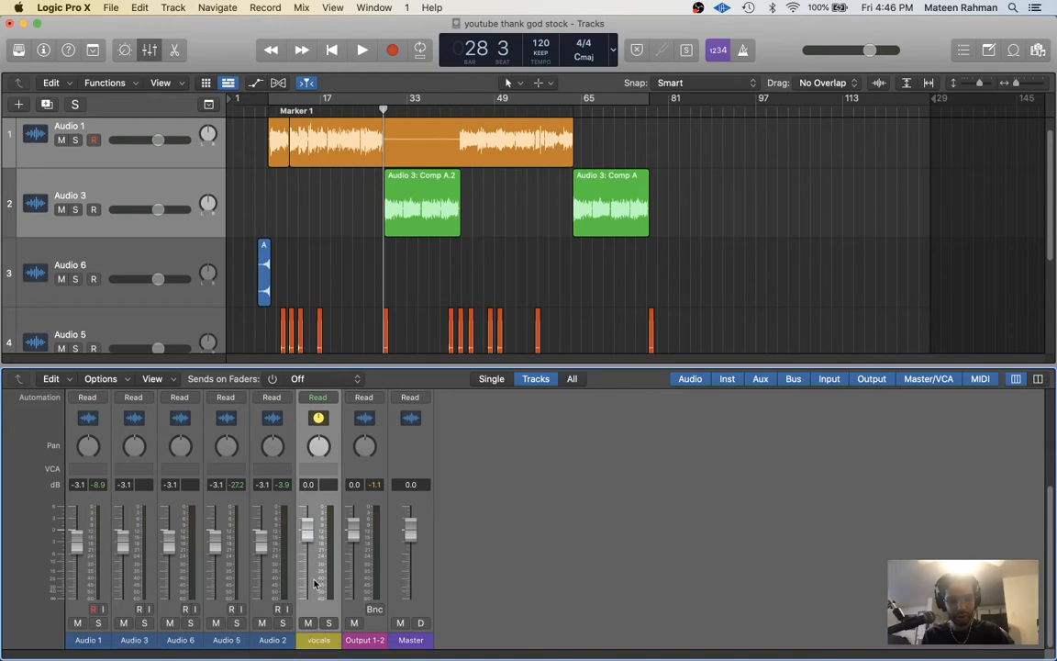
pyautogui.scroll(5, 315, 549)
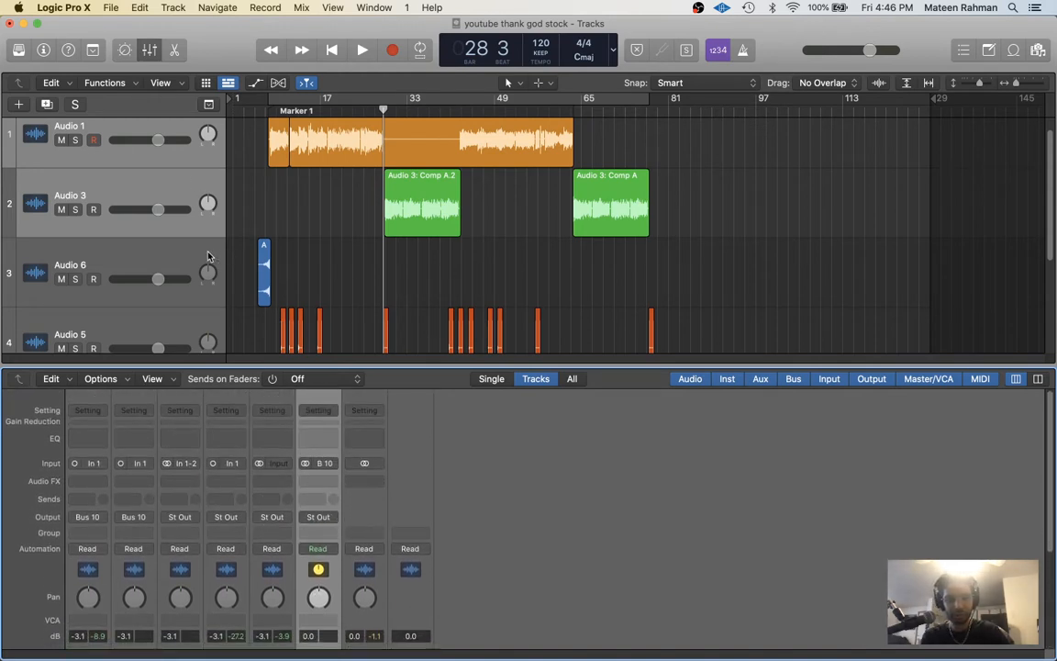
# - Mute the Audio 5 track and lower the Audio 6 track's volume to -5.1 dB
pyautogui.scroll(-2, 152, 284)
pyautogui.click(152, 284)
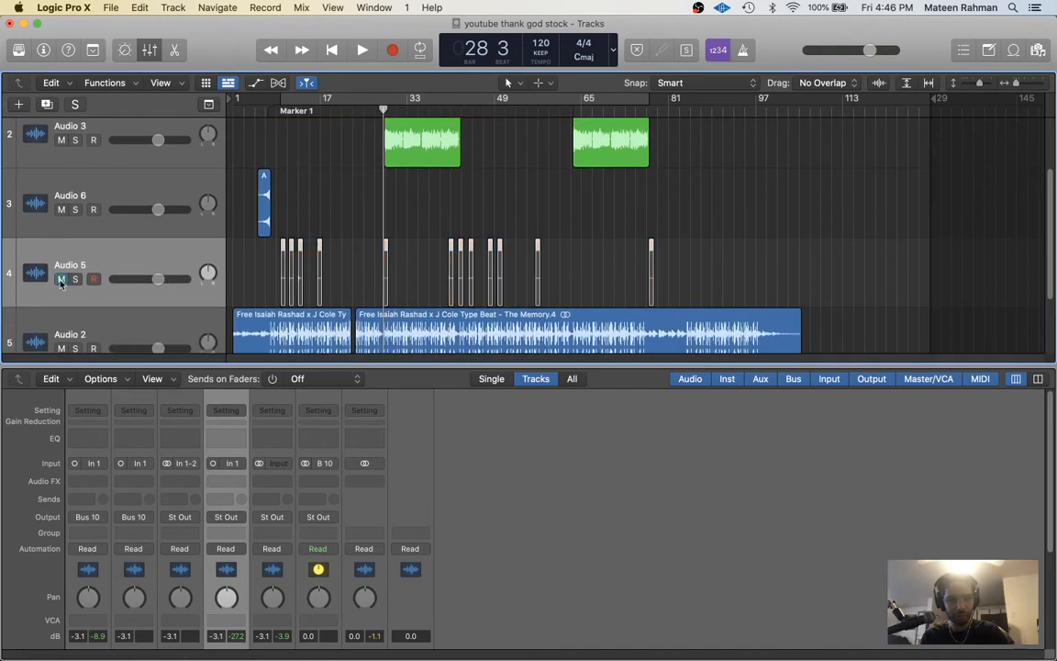
pyautogui.click(60, 279)
pyautogui.click(110, 173)
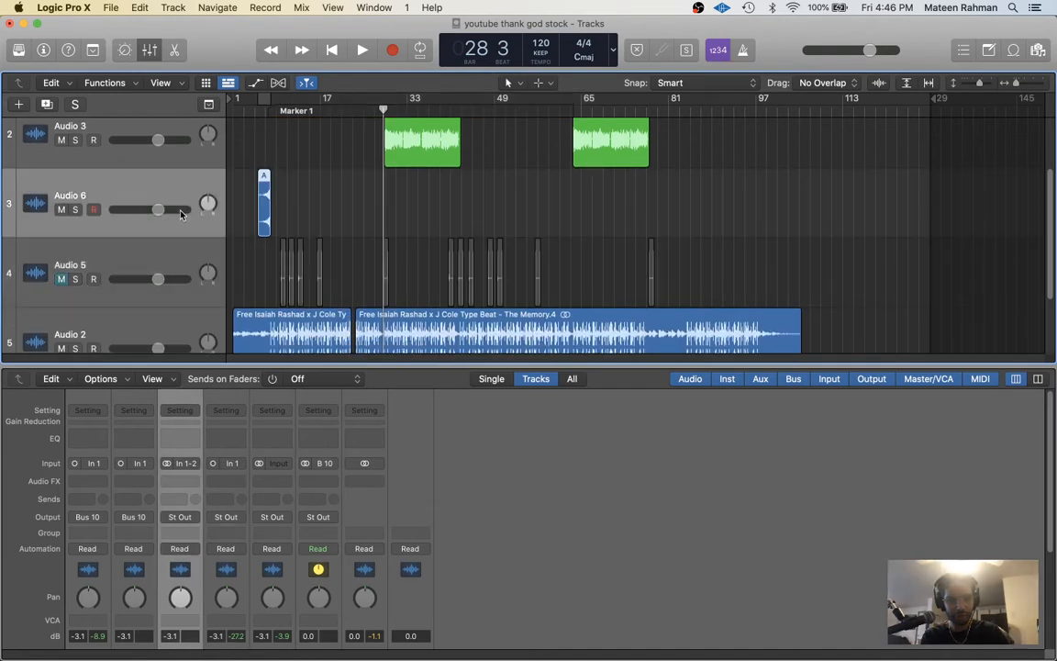
pyautogui.moveTo(158, 209)
pyautogui.mouseDown()
pyautogui.moveTo(133, 209)
pyautogui.moveTo(148, 209)
pyautogui.mouseUp()
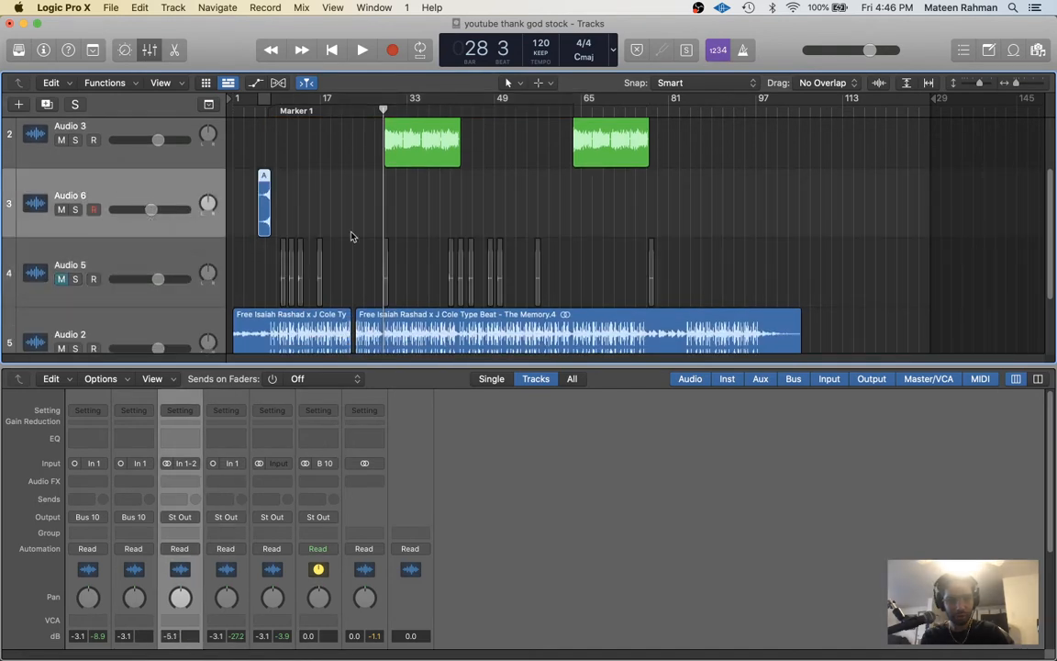
# - Set the playhead to bar 7 and play the song with the vocals routed through their bus
pyautogui.scroll(3, 350, 236)
pyautogui.scroll(-1, 349, 236)
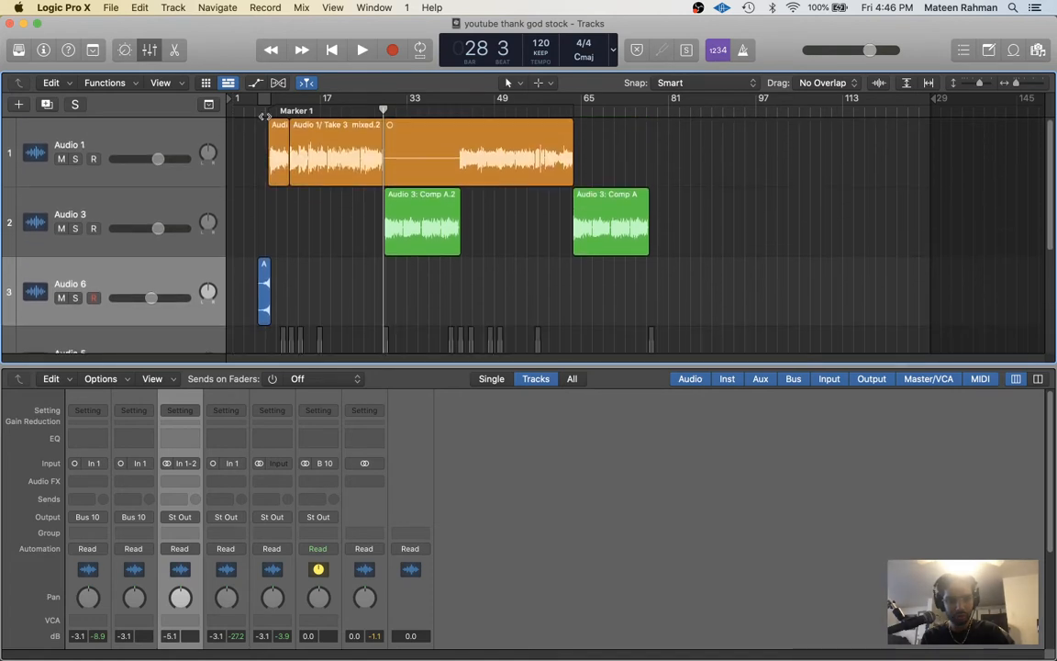
pyautogui.press('Return')
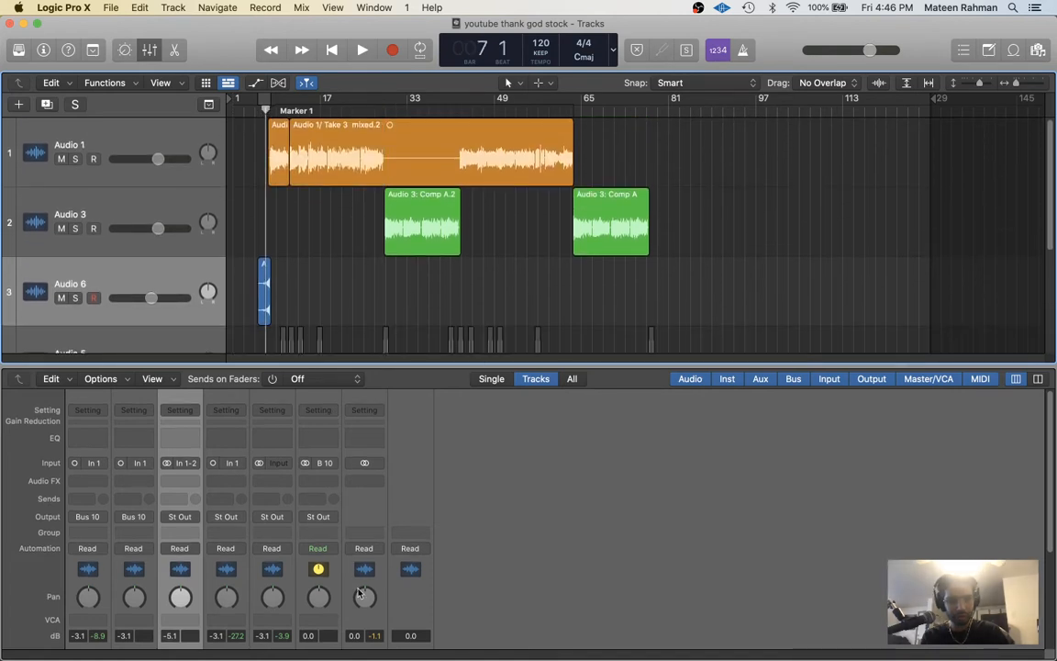
pyautogui.scroll(-3, 359, 593)
pyautogui.scroll(3, 342, 411)
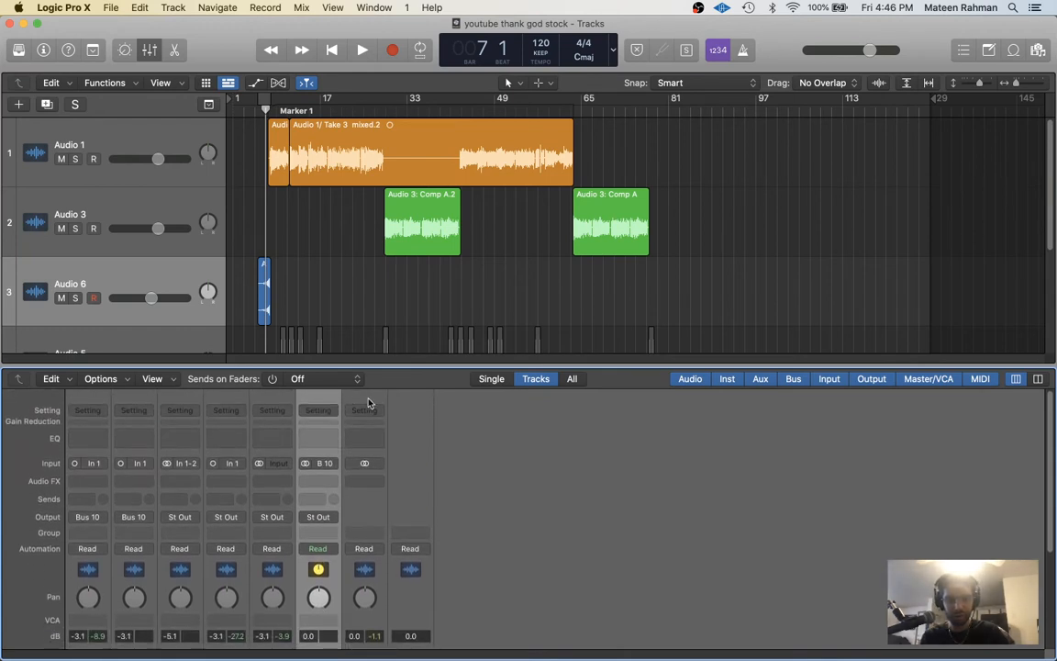
pyautogui.press('space')
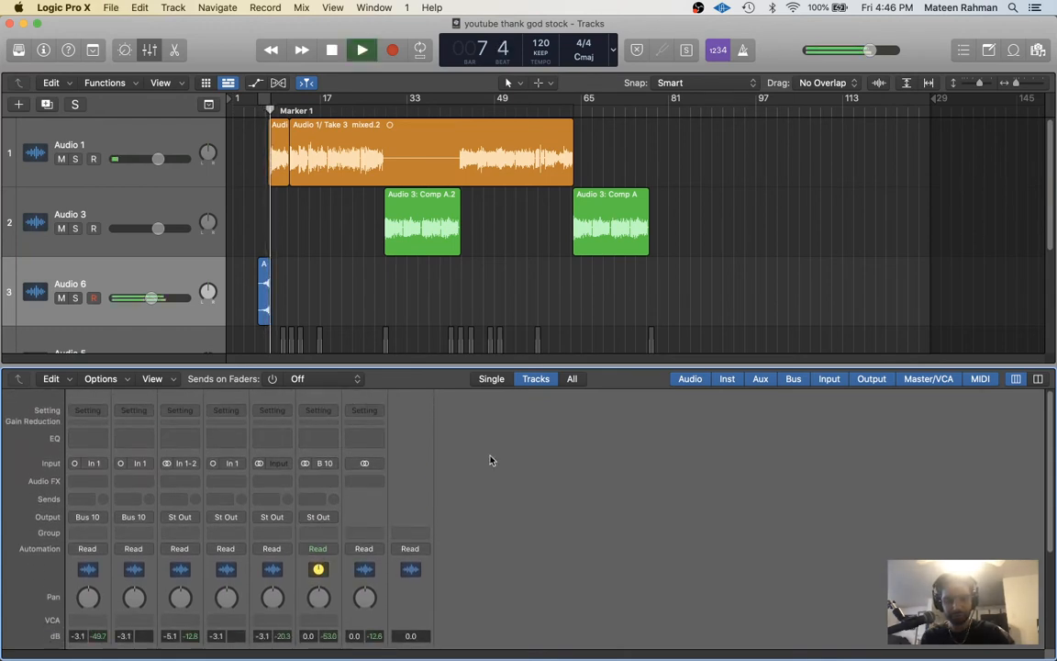
pyautogui.click(333, 481)
pyautogui.moveTo(348, 614)
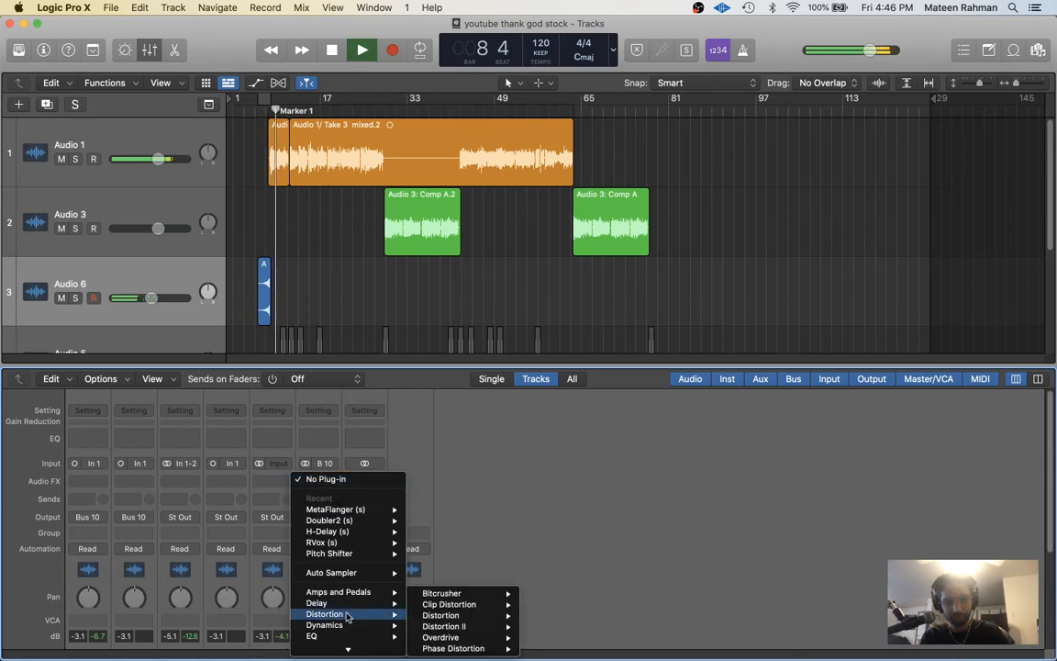
pyautogui.moveTo(366, 568)
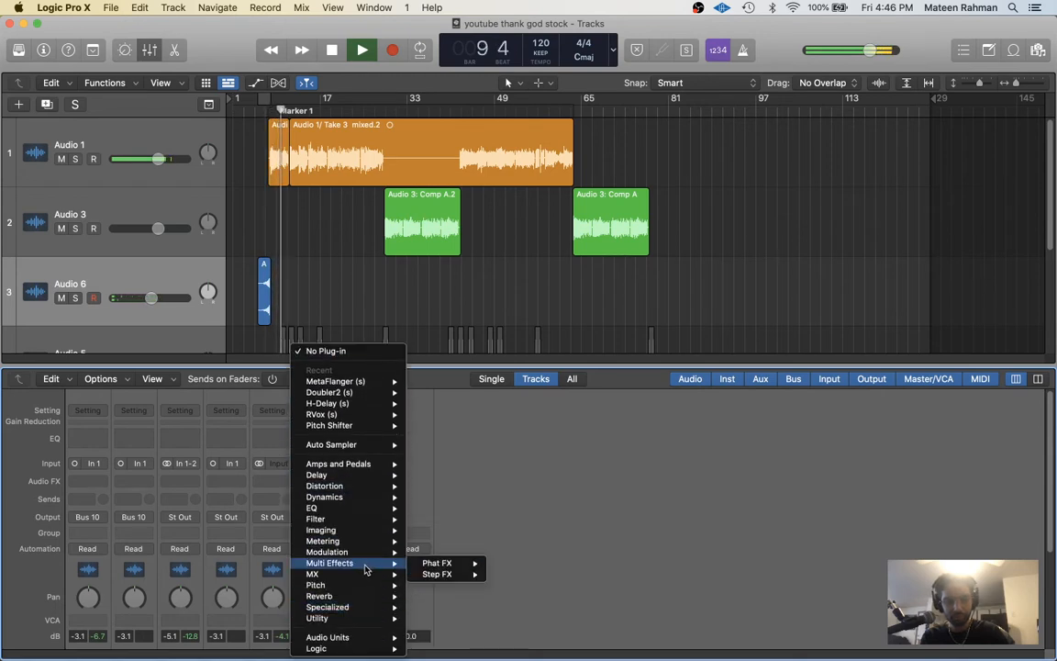
pyautogui.click(488, 463)
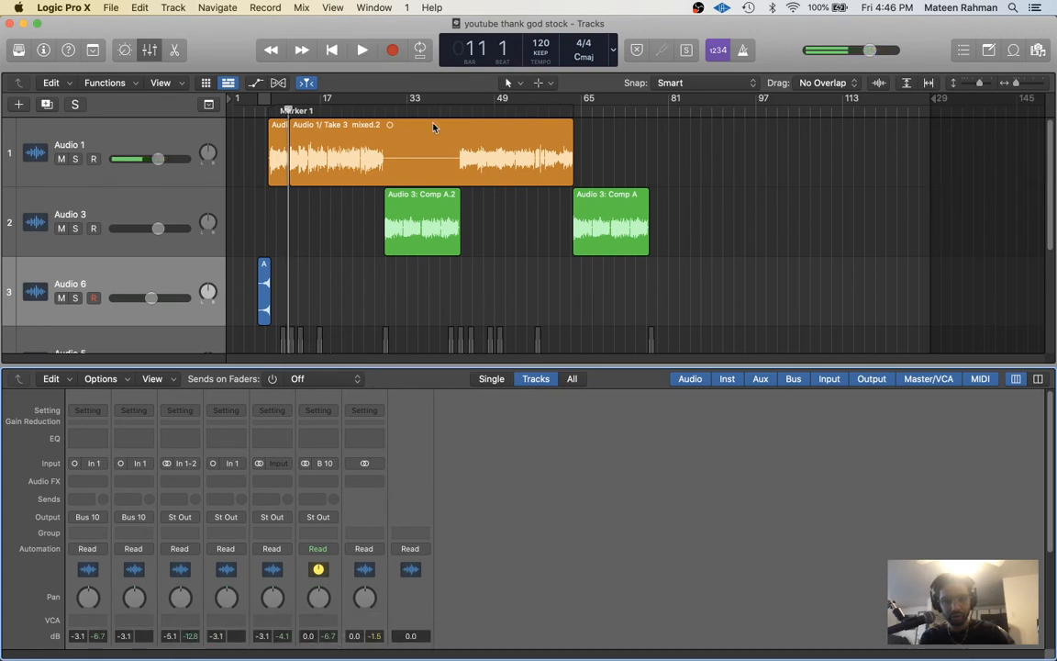
# - Switch to KeyFinder and move its Batch Analysis window clear of the start of the beat track
pyautogui.scroll(-1, 421, 218)
pyautogui.scroll(-2, 421, 218)
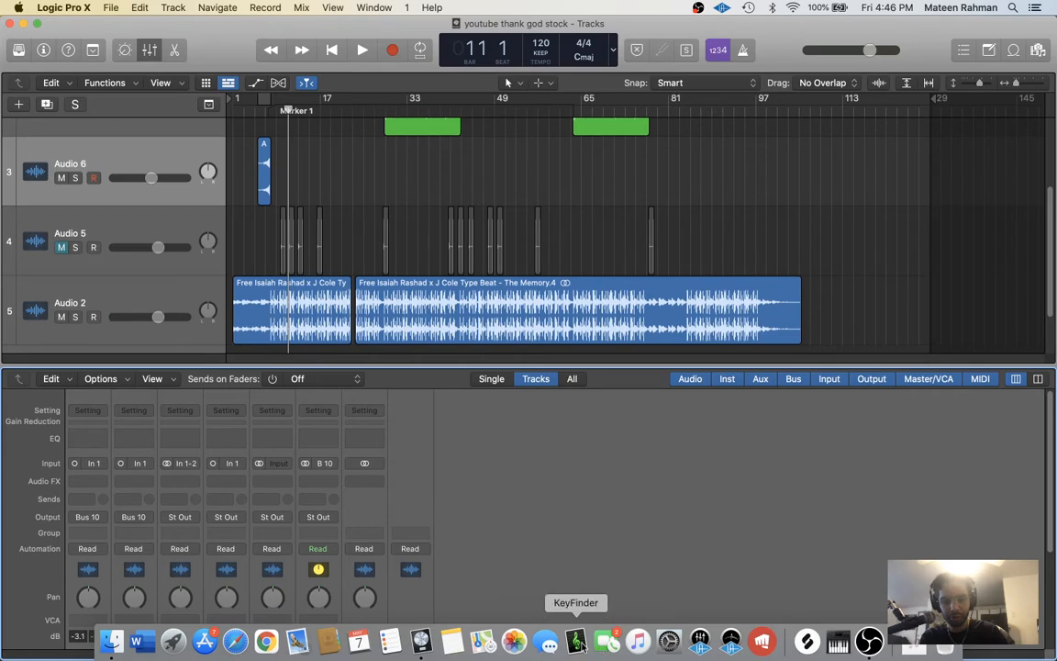
pyautogui.click(578, 643)
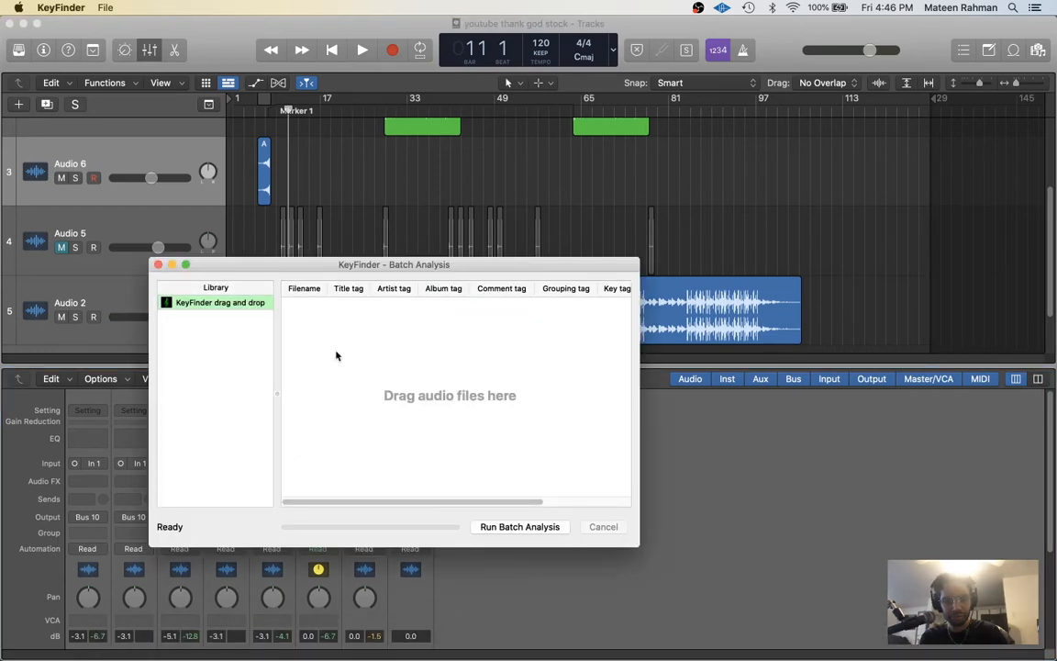
pyautogui.moveTo(370, 274); pyautogui.dragTo(840, 173)
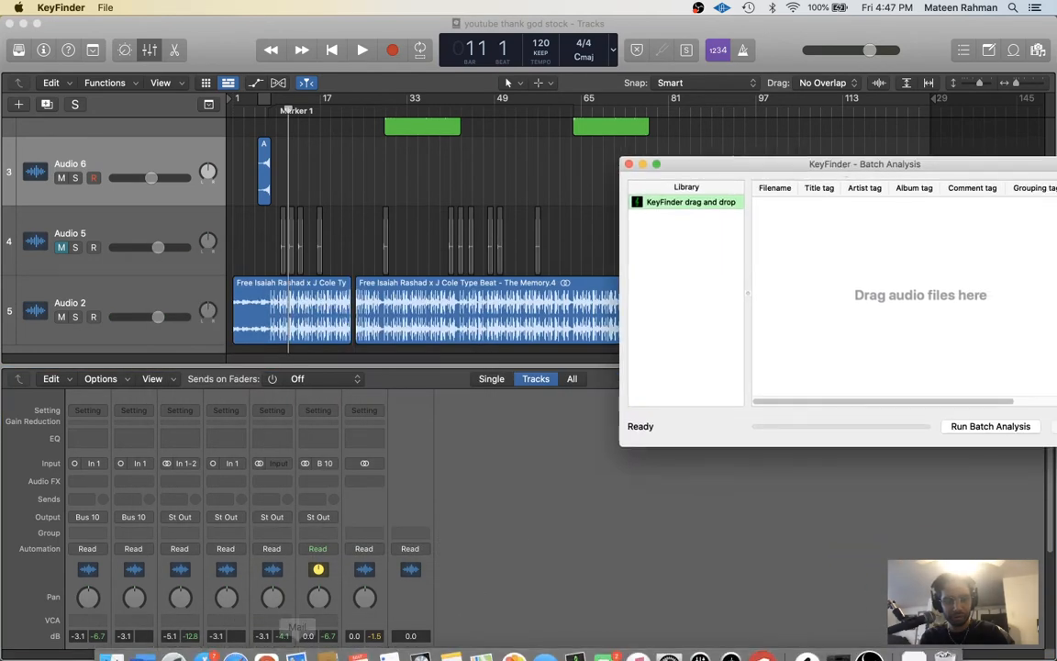
# - Switch to Finder and open the DOWNLOADED BEATS folder inside Documents > BEATS
pyautogui.click(110, 643)
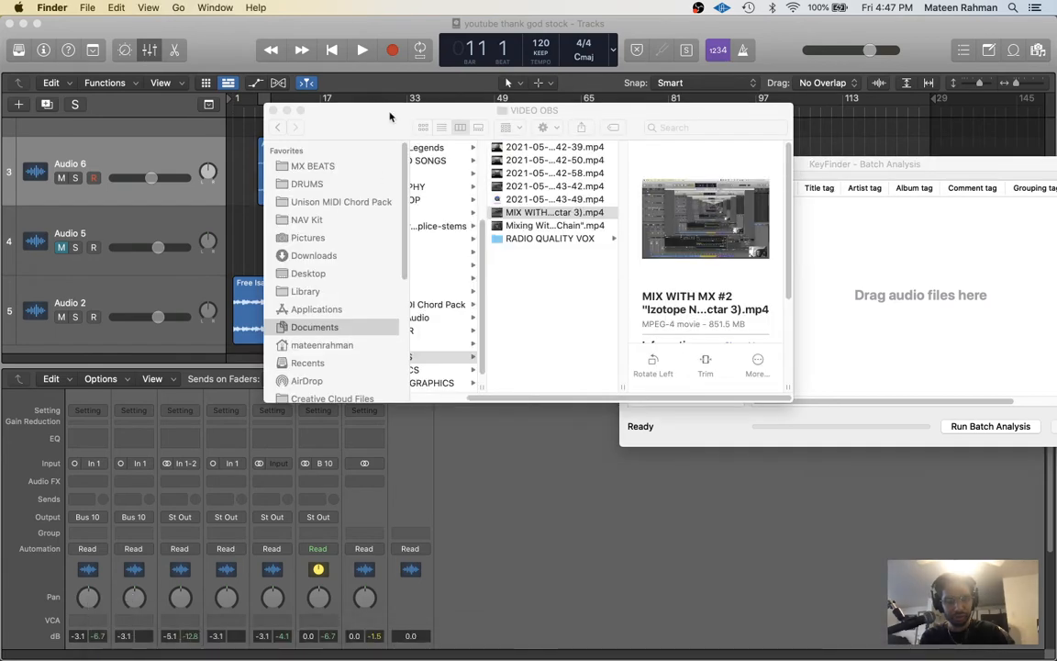
pyautogui.click(588, 309)
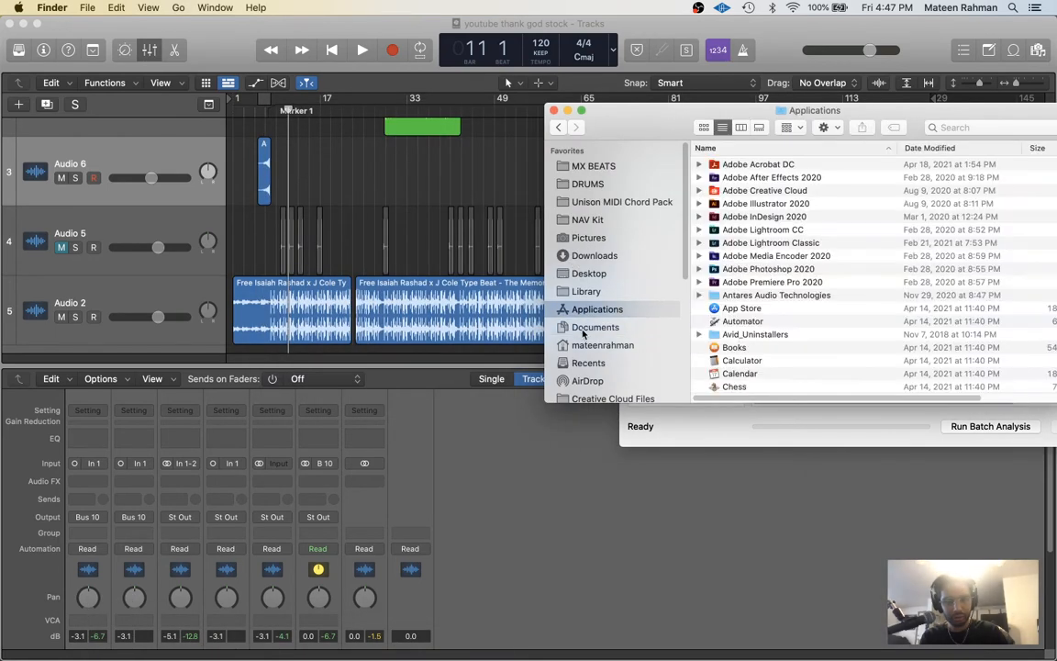
pyautogui.click(595, 327)
pyautogui.click(725, 212)
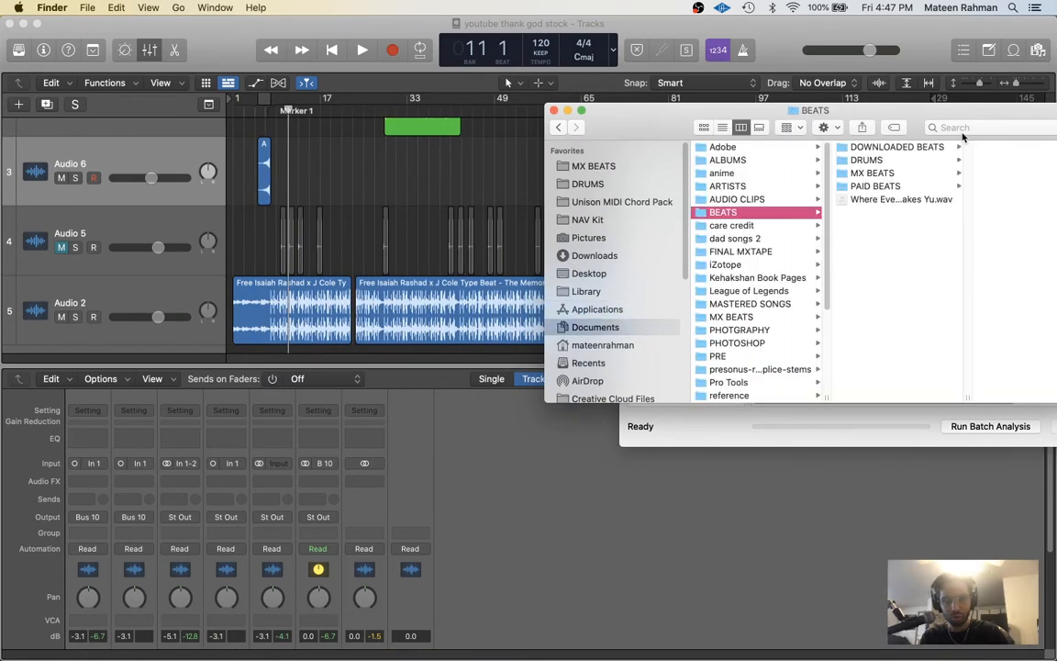
pyautogui.click(891, 159)
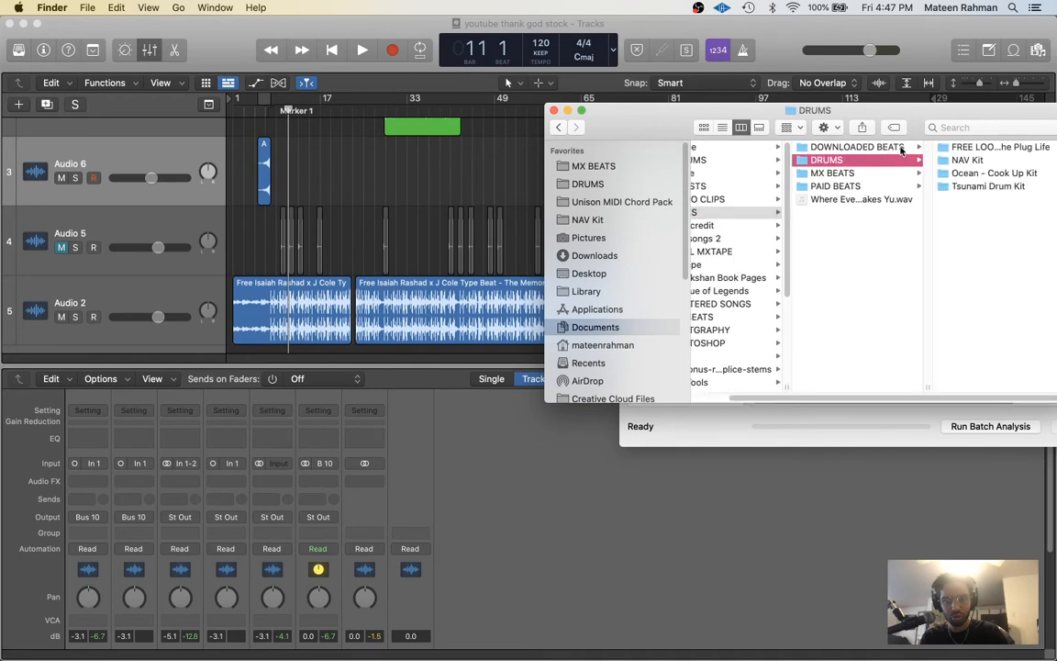
pyautogui.click(902, 148)
# - Search the Mac for "free isaiah rashad type beat" and select "Free Isaiah Rashad x J Cole Type Beat - The Memory.mp3"
pyautogui.click(958, 127)
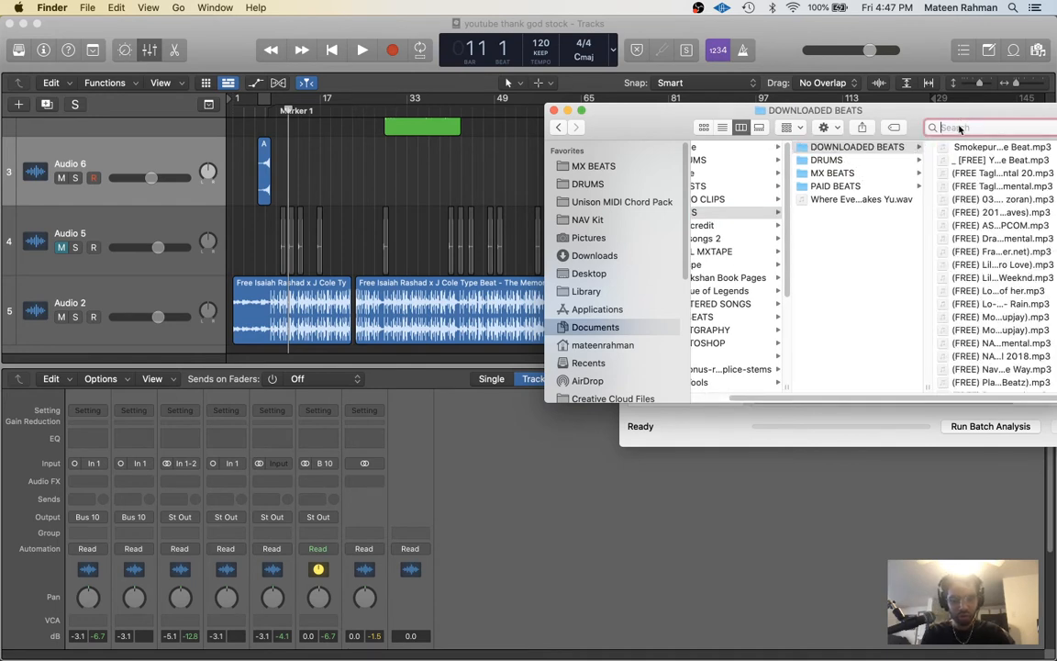
pyautogui.write('free is')
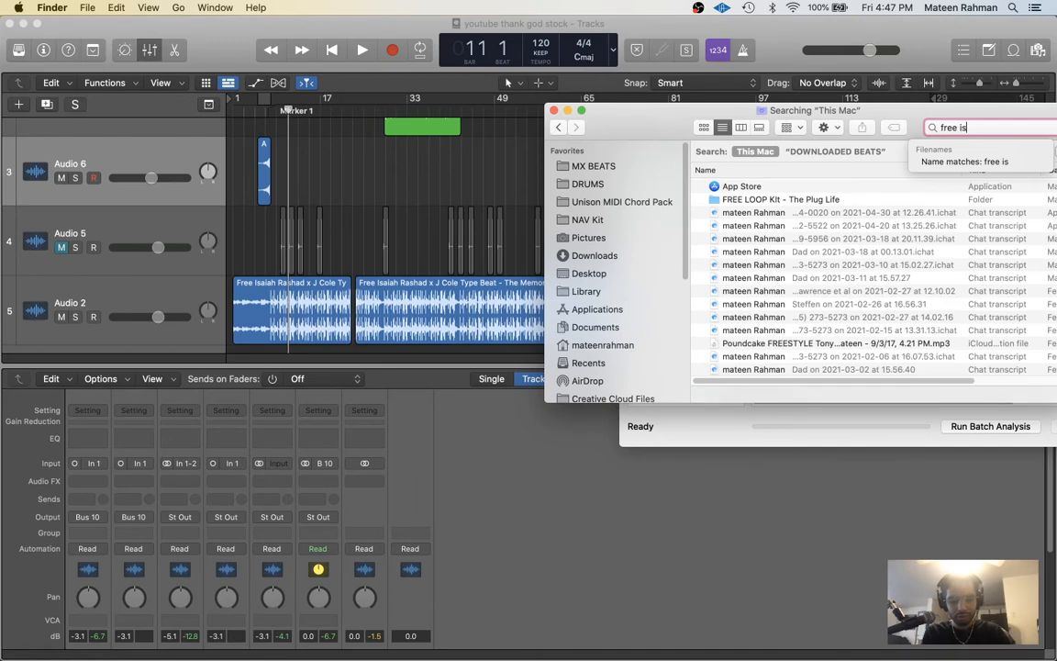
pyautogui.write('aiah rasha')
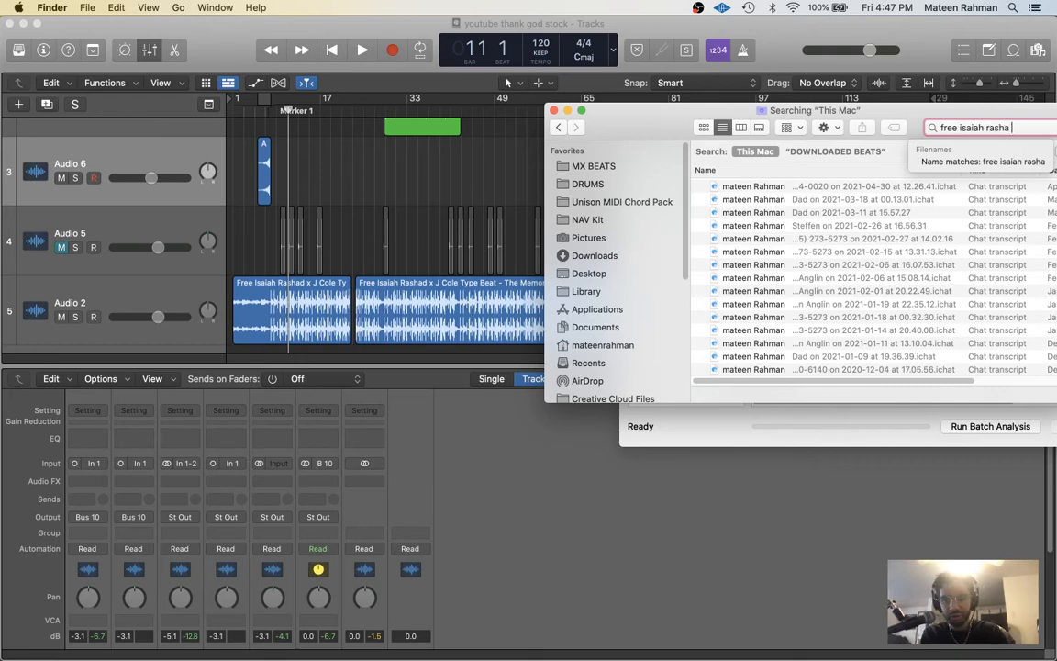
pyautogui.write('d type beat')
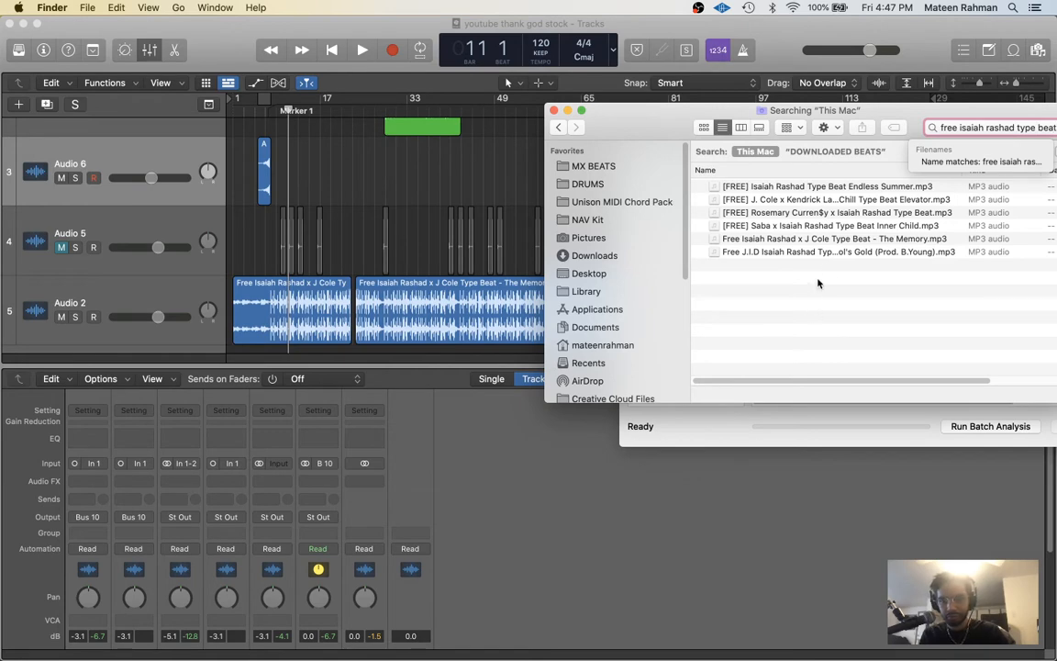
pyautogui.click(810, 240)
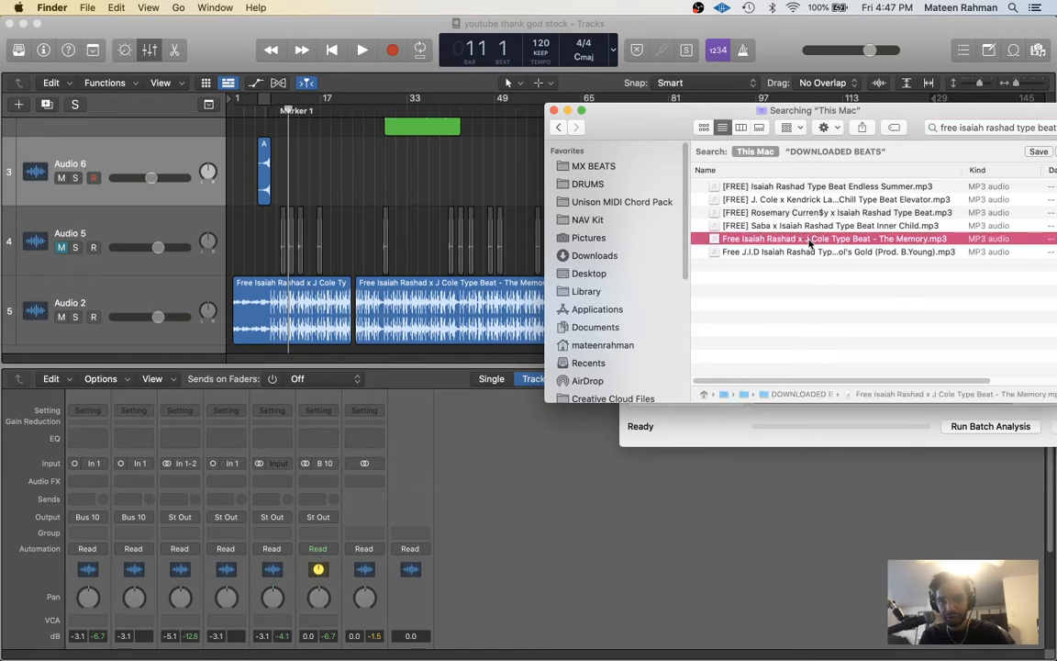
# - Run a KeyFinder batch analysis on "Free Isaiah Rashad x J Cole Type Beat - The Memory.mp3" and close the Finder and KeyFinder windows
pyautogui.click(728, 428)
pyautogui.moveTo(727, 172); pyautogui.dragTo(230, 223)
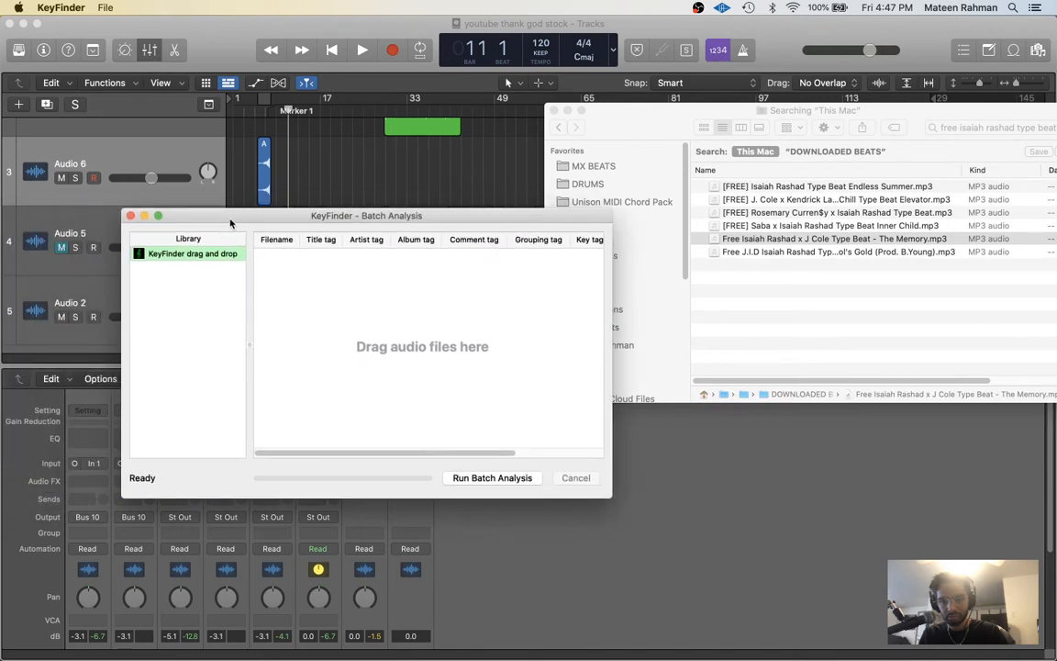
pyautogui.moveTo(722, 241); pyautogui.dragTo(434, 314)
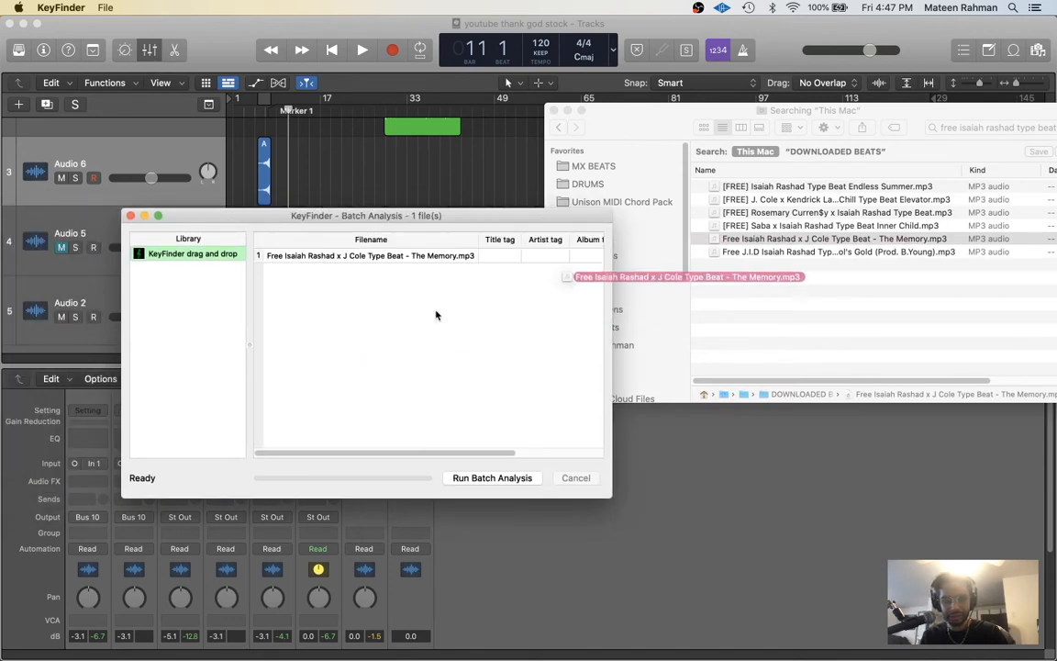
pyautogui.click(476, 478)
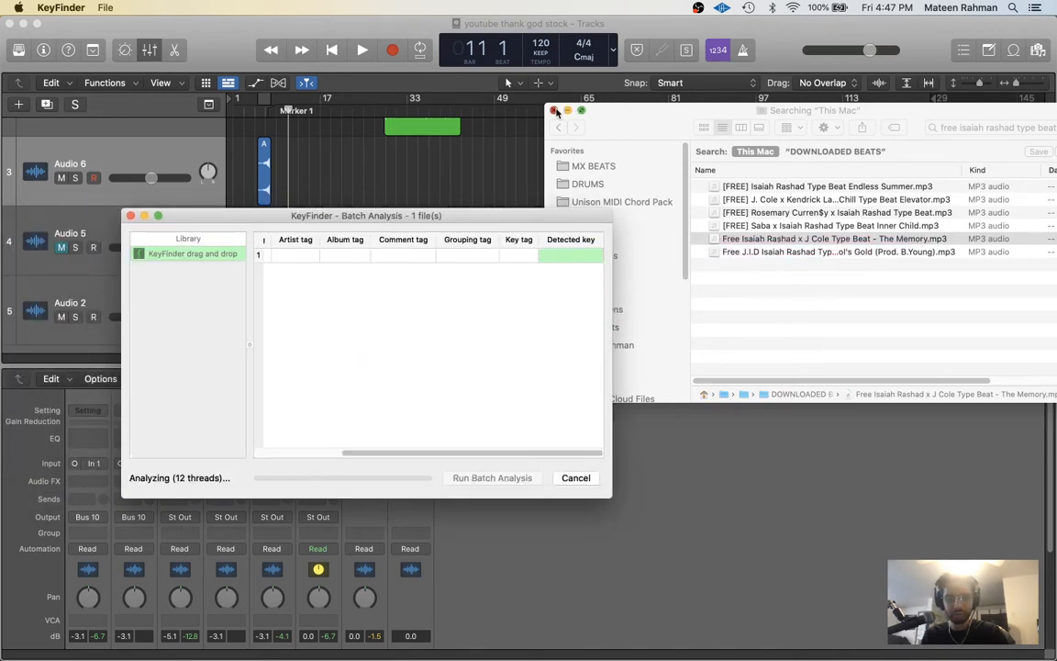
pyautogui.click(555, 110)
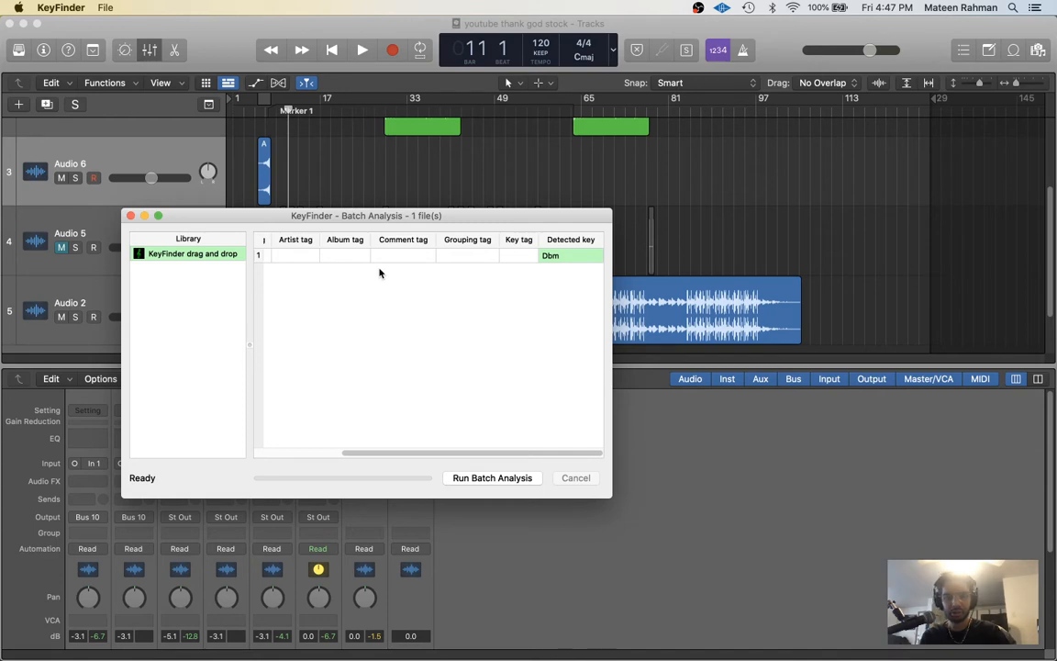
pyautogui.click(130, 216)
# - Switch back to Logic Pro X and insert Pitch Correction as the first audio effect on the vocals bus
pyautogui.scroll(-2, 264, 461)
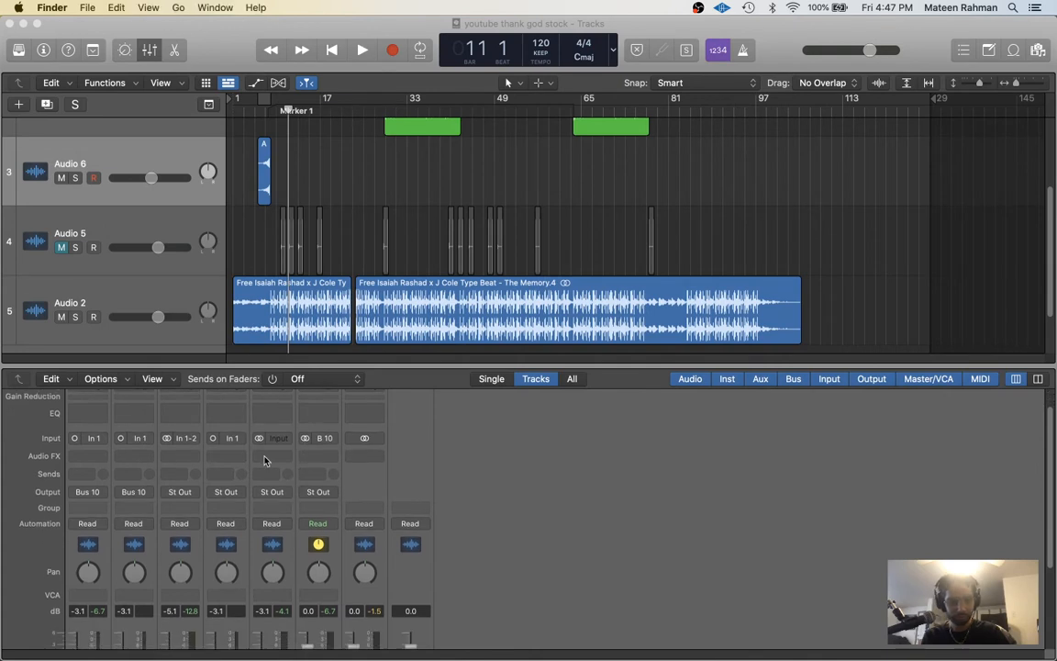
pyautogui.scroll(4, 161, 190)
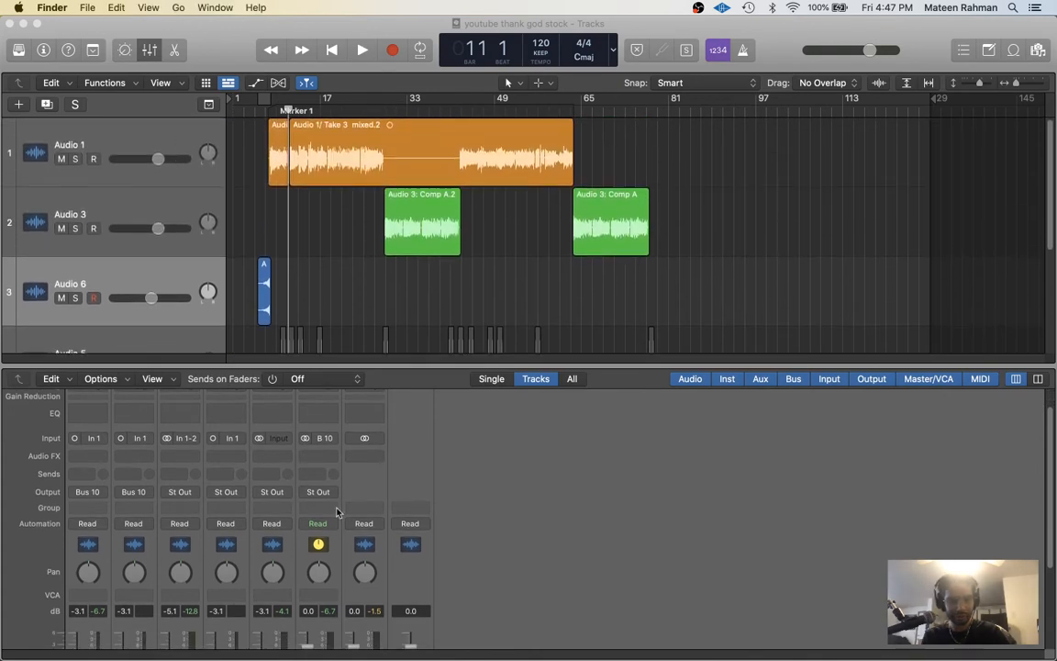
pyautogui.click(333, 459)
pyautogui.scroll(-2, 349, 441)
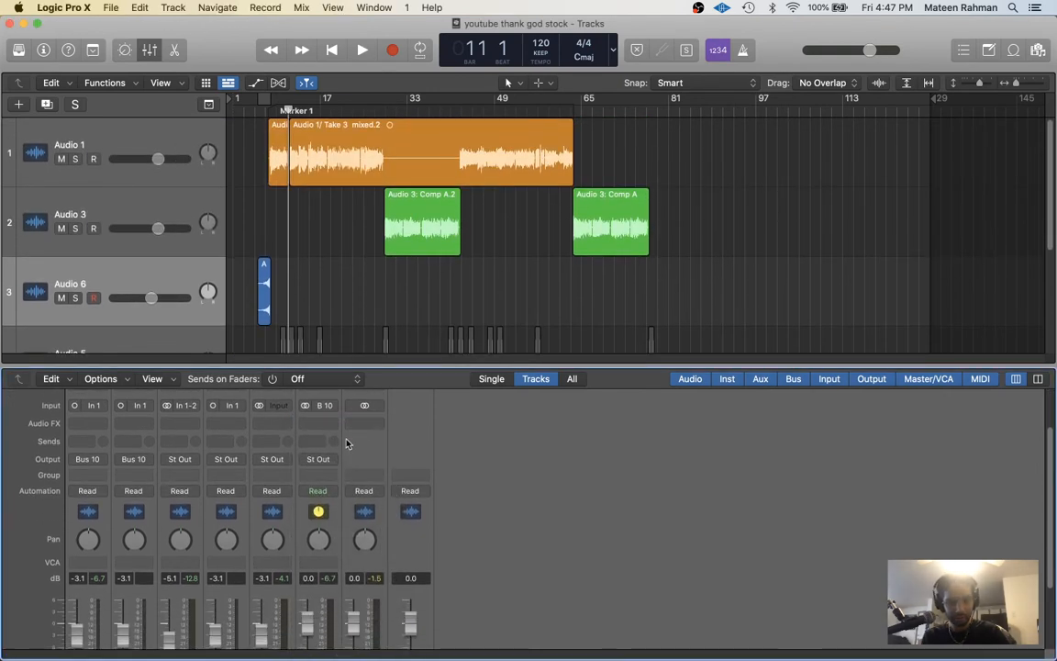
pyautogui.click(329, 428)
pyautogui.moveTo(386, 585)
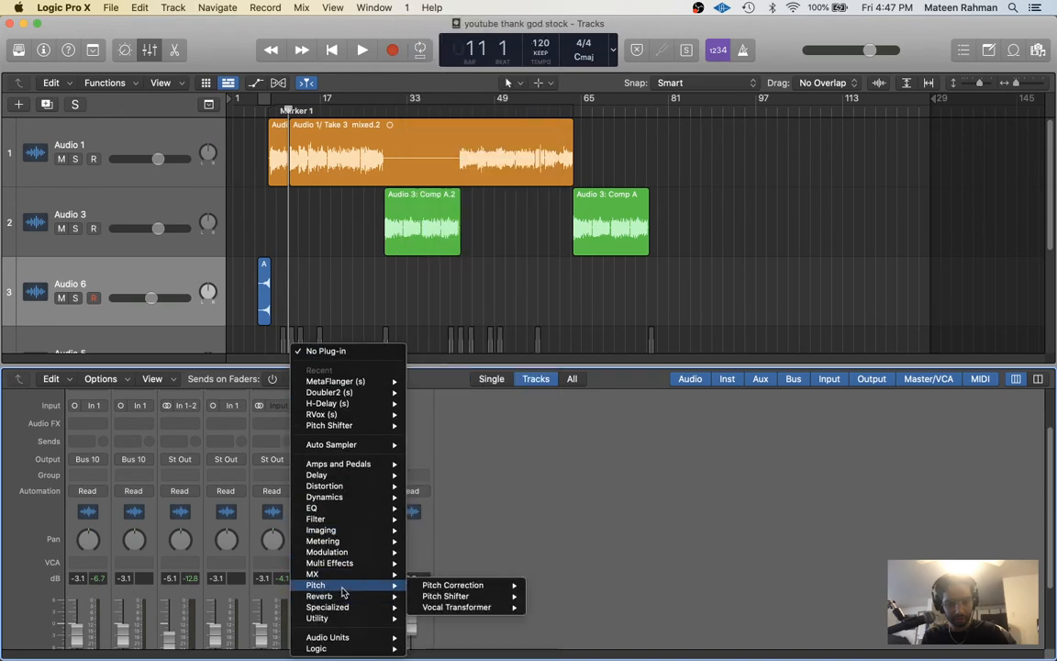
pyautogui.click(453, 585)
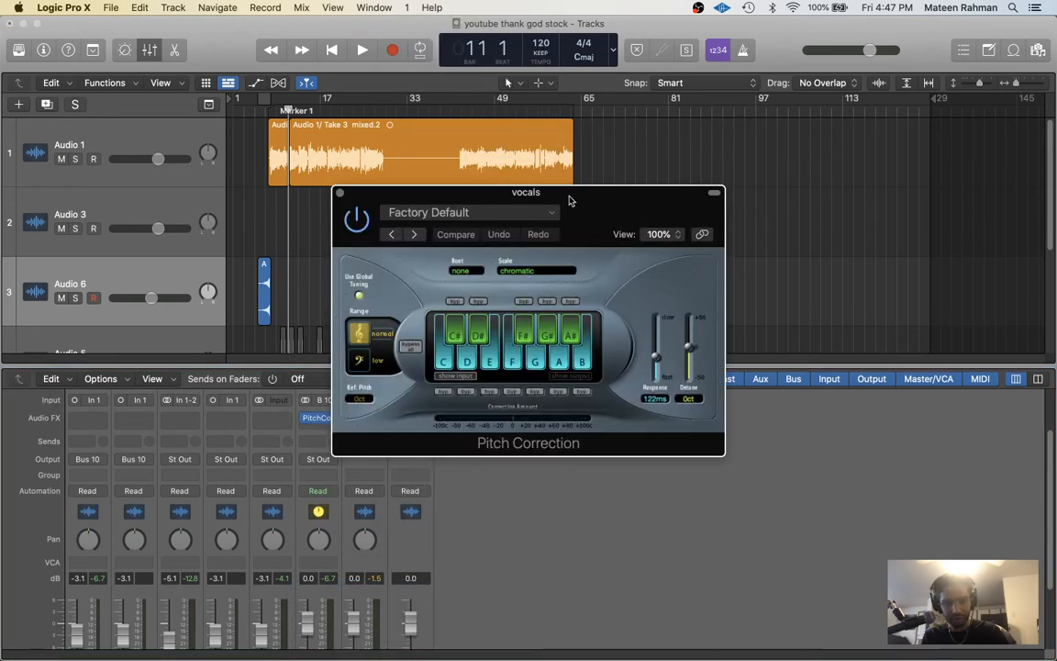
pyautogui.moveTo(569, 199); pyautogui.dragTo(665, 199)
# - Set Pitch Correction to the low range with a C# root and the natural min scale
pyautogui.click(457, 360)
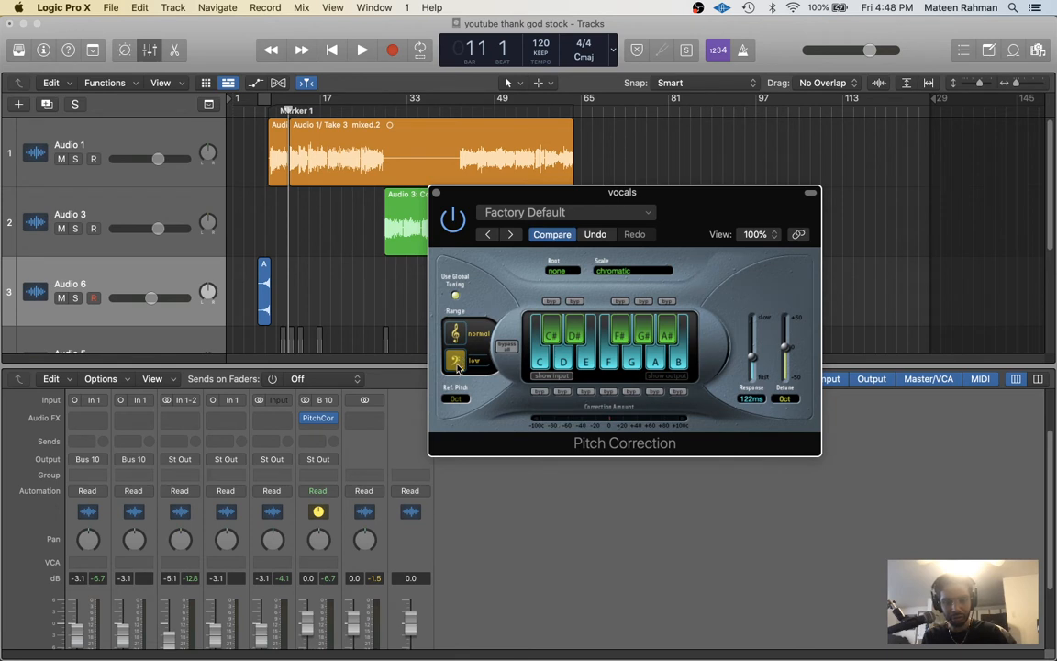
pyautogui.click(631, 270)
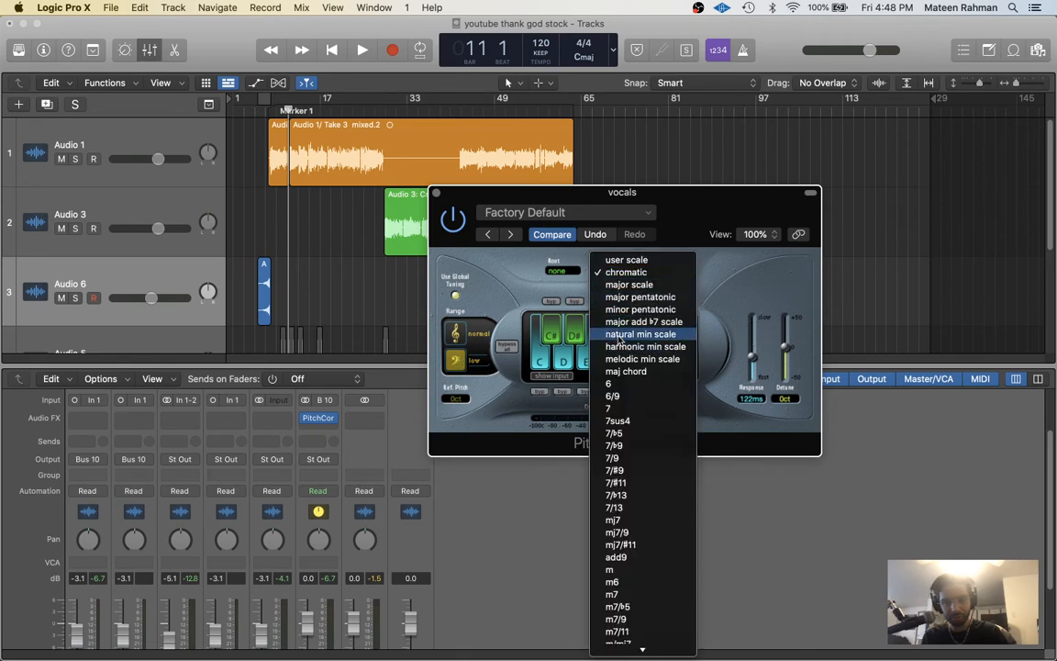
pyautogui.click(621, 336)
pyautogui.click(560, 270)
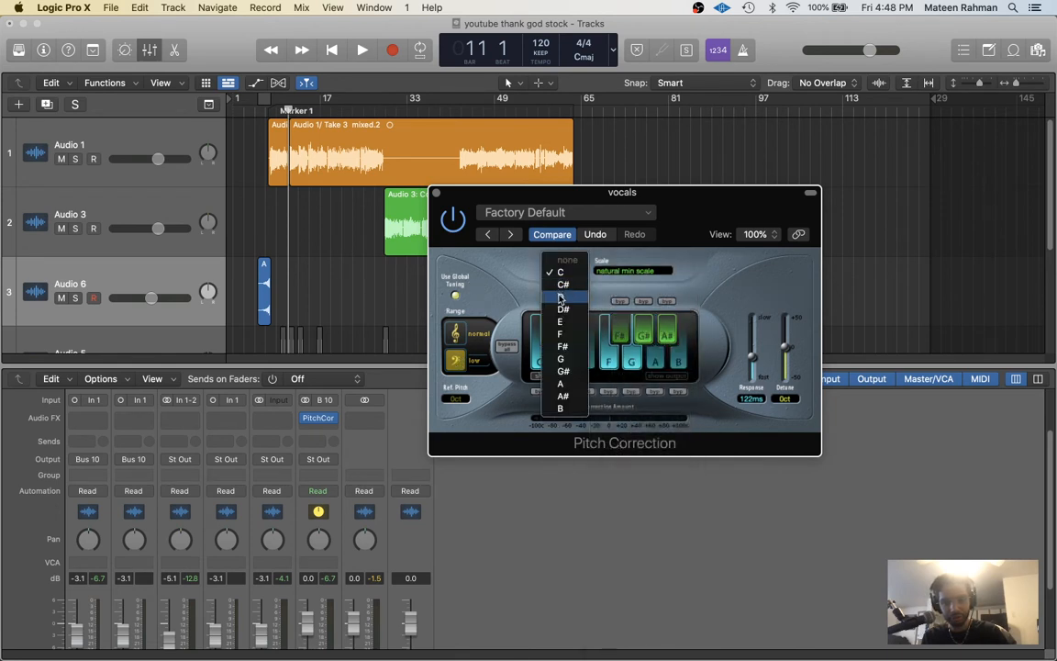
pyautogui.click(564, 285)
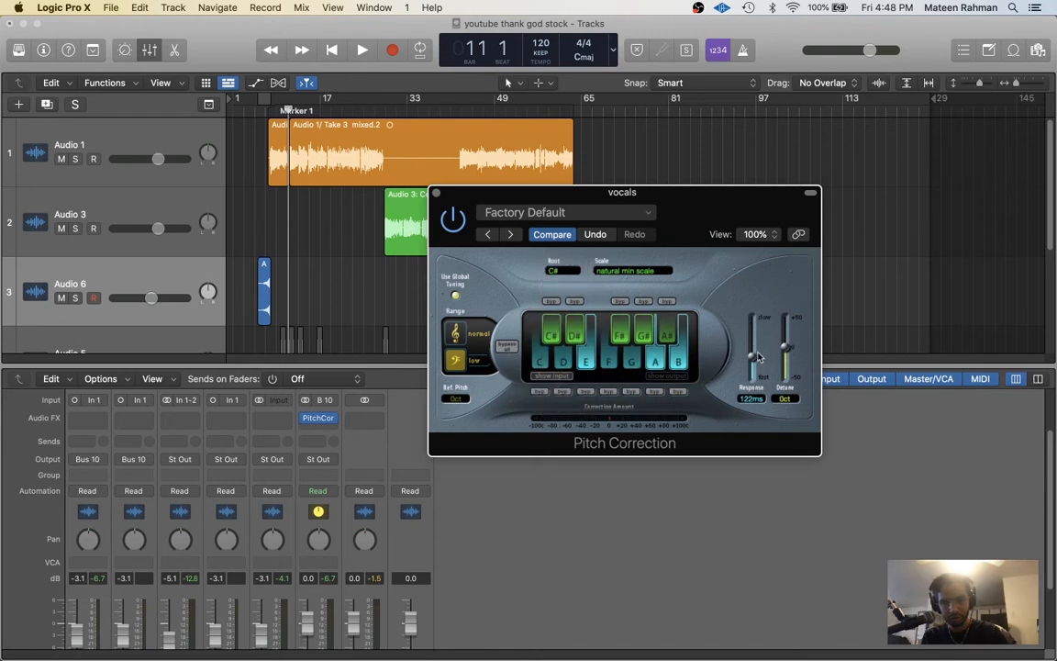
# - Play the song while setting the Pitch Correction response to 57.8 ms, and close the plug-in window
pyautogui.press('space')
pyautogui.moveTo(754, 362); pyautogui.dragTo(753, 378)
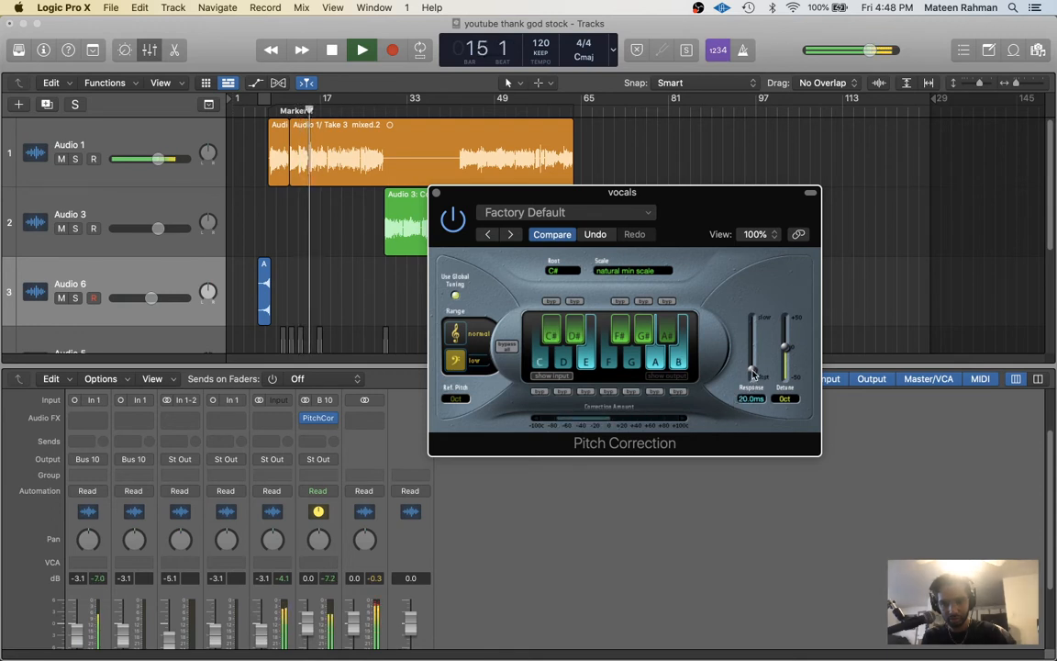
pyautogui.moveTo(753, 374); pyautogui.dragTo(754, 366)
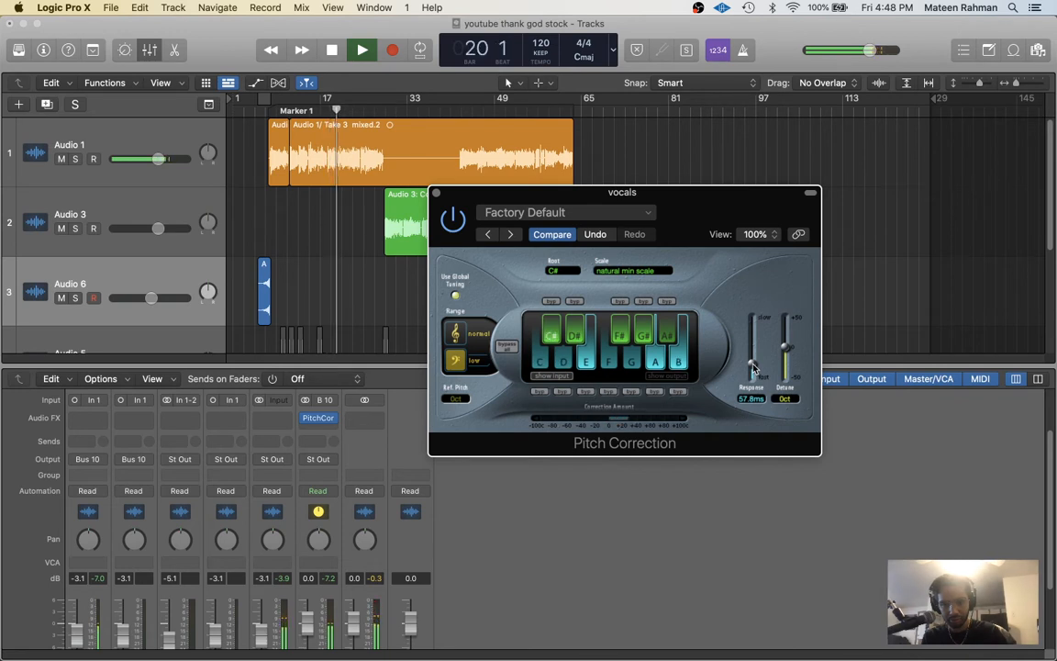
pyautogui.press('space')
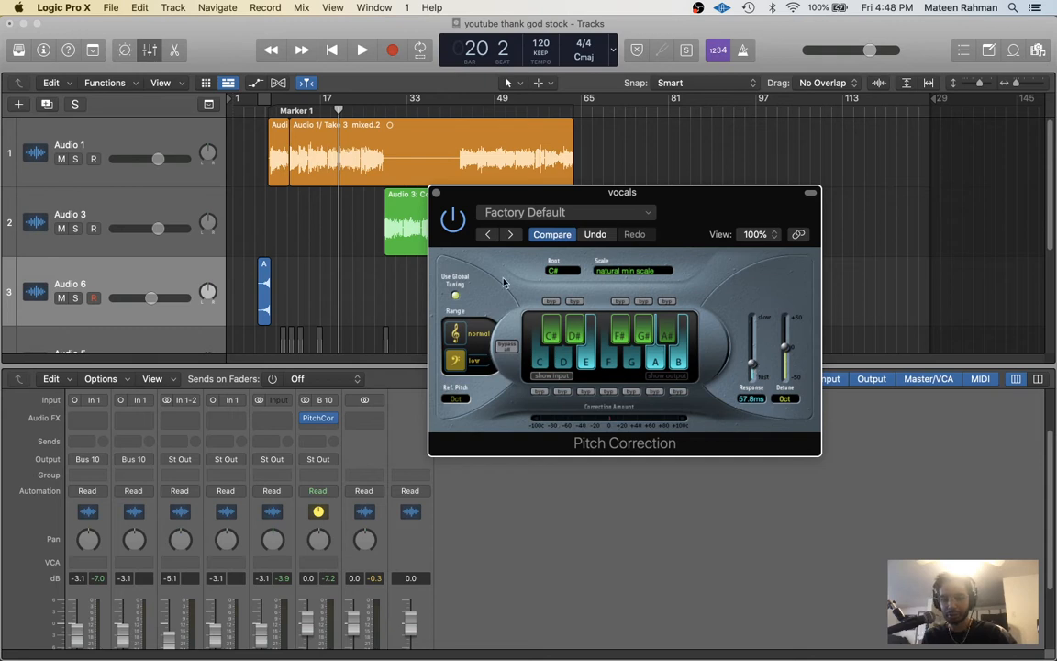
pyautogui.click(437, 194)
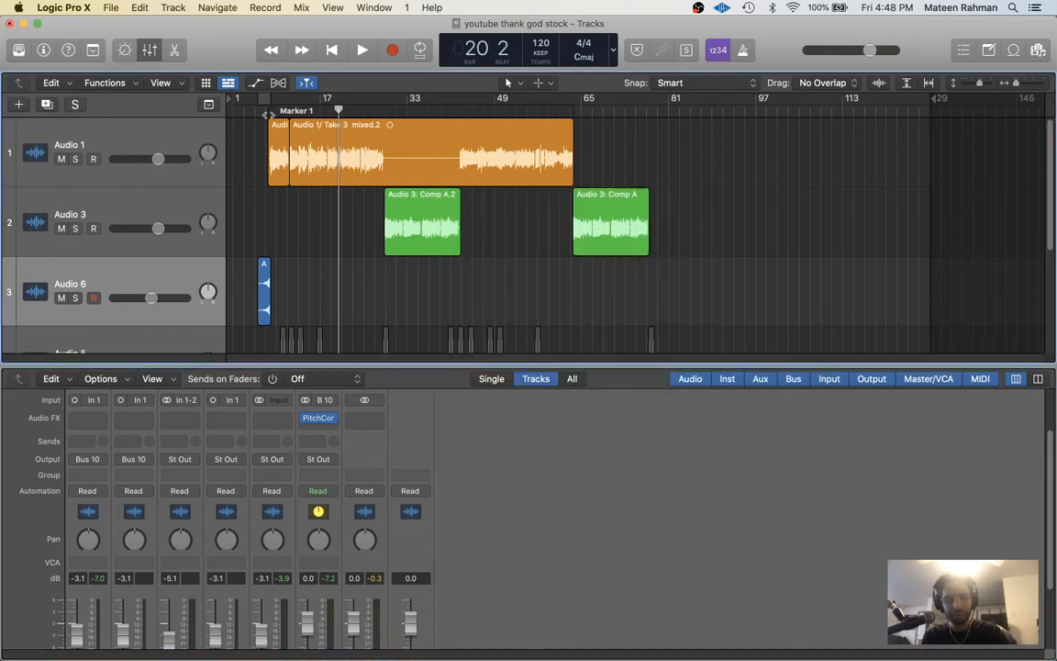
# - Return the playhead to bar 8 and insert a Channel EQ after Pitch Correction on the vocals bus
pyautogui.hotkey('alt', ',')
pyautogui.click(328, 429)
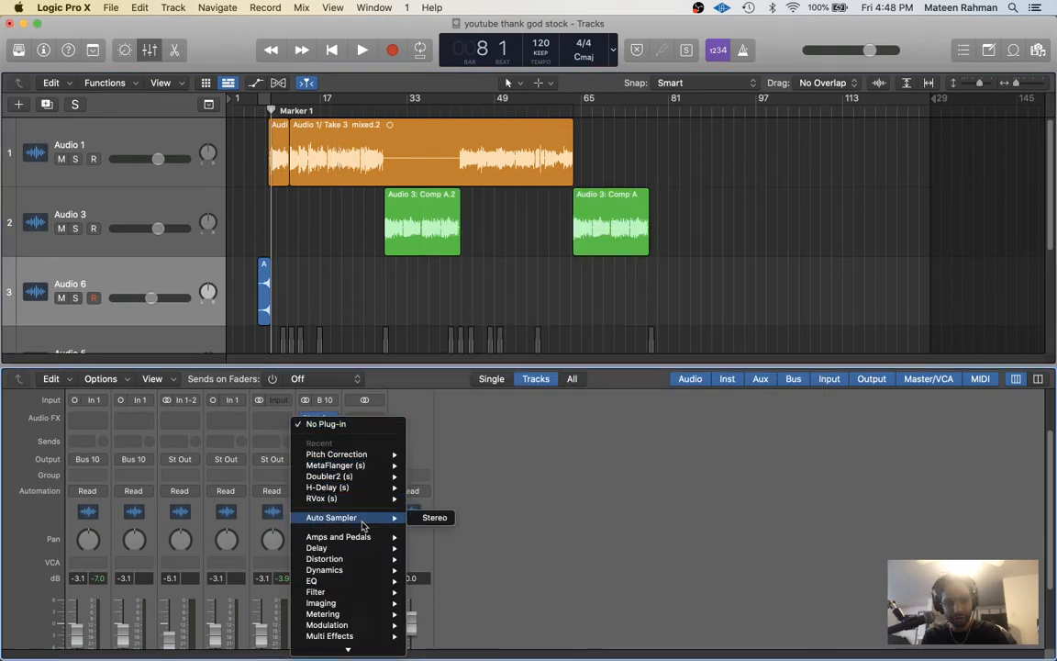
pyautogui.moveTo(357, 514)
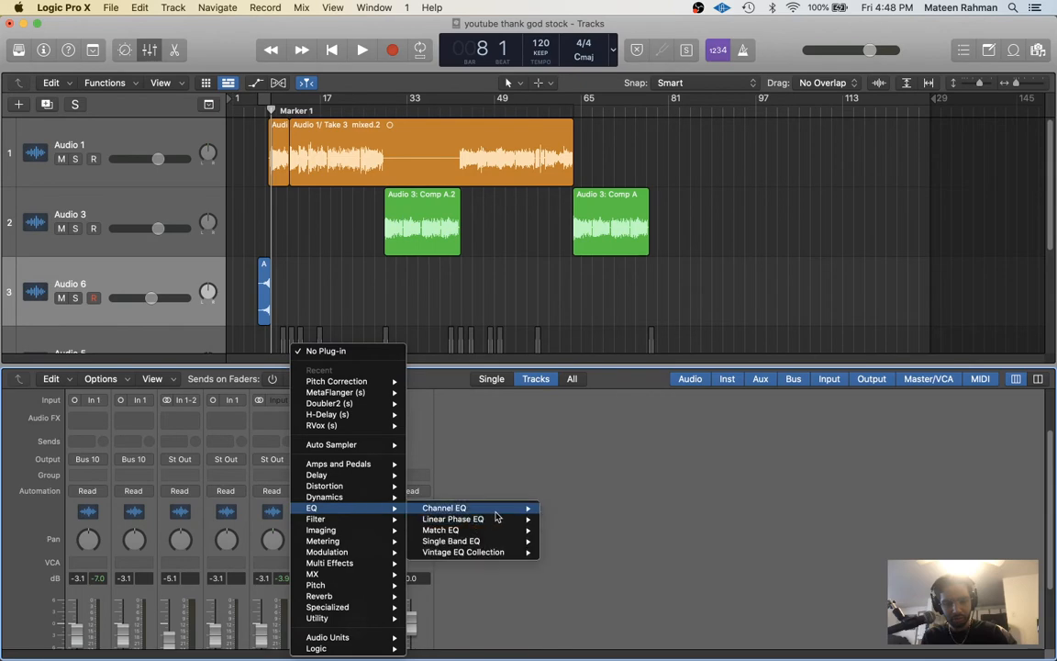
pyautogui.moveTo(486, 510)
pyautogui.click(568, 508)
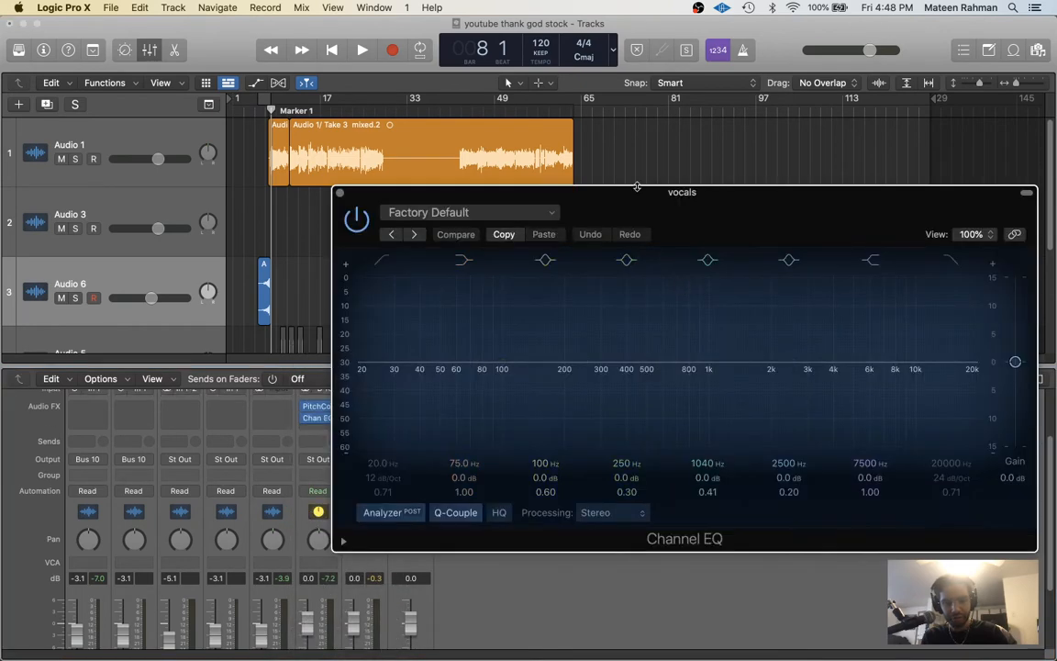
pyautogui.moveTo(634, 199); pyautogui.dragTo(774, 176)
# - Enable the Channel EQ's low cut during playback and set it to 100 Hz with a 48 dB/Oct slope
pyautogui.press('space')
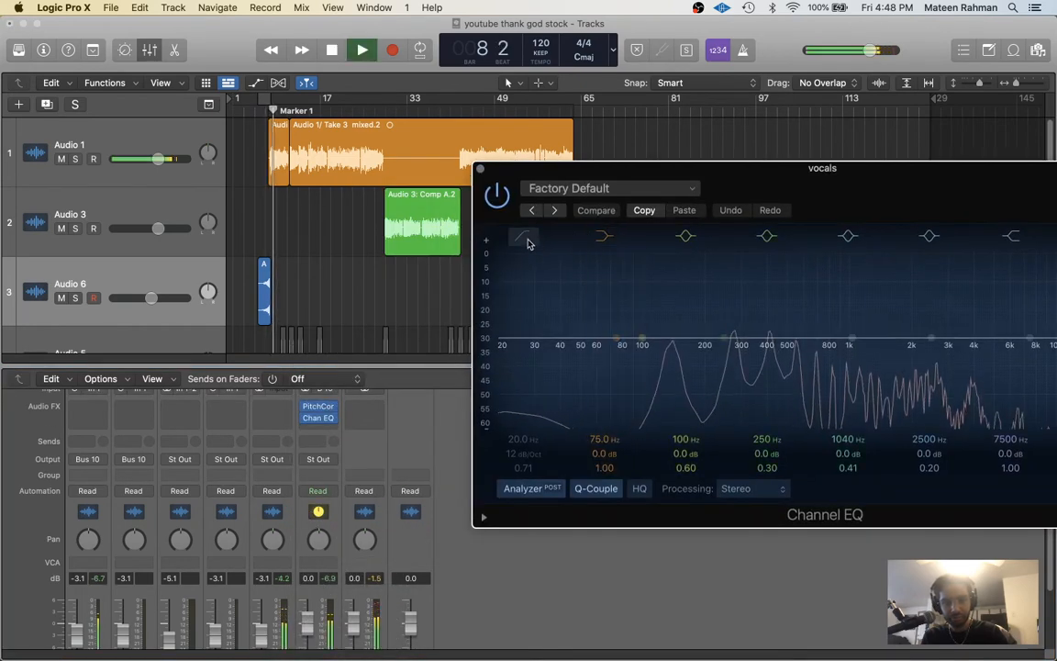
pyautogui.click(525, 237)
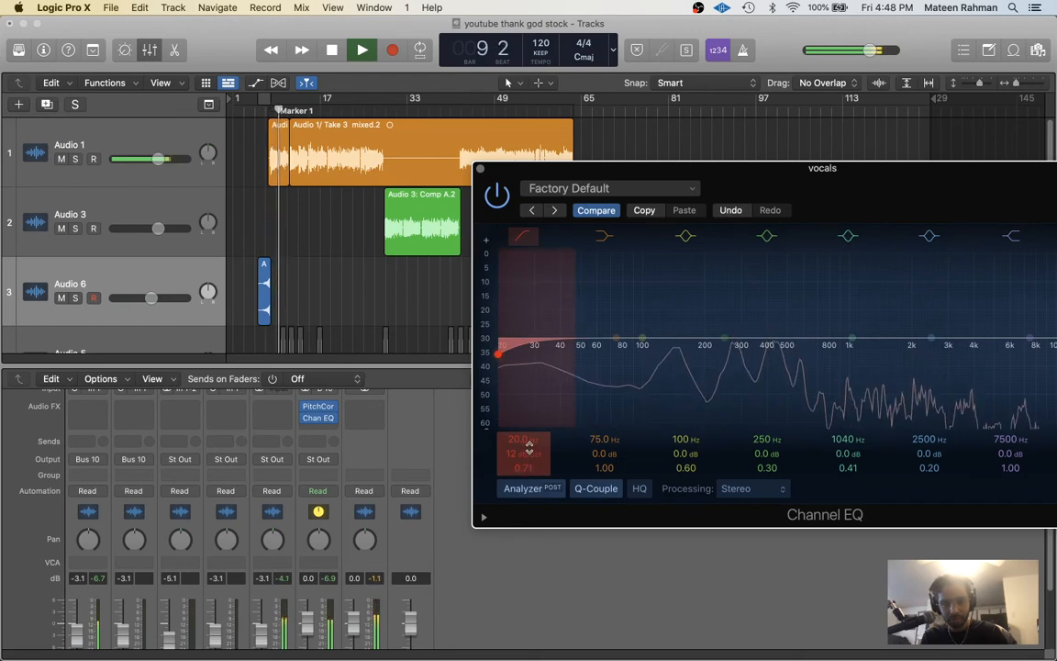
pyautogui.press('space')
pyautogui.moveTo(520, 458); pyautogui.dragTo(520, 456)
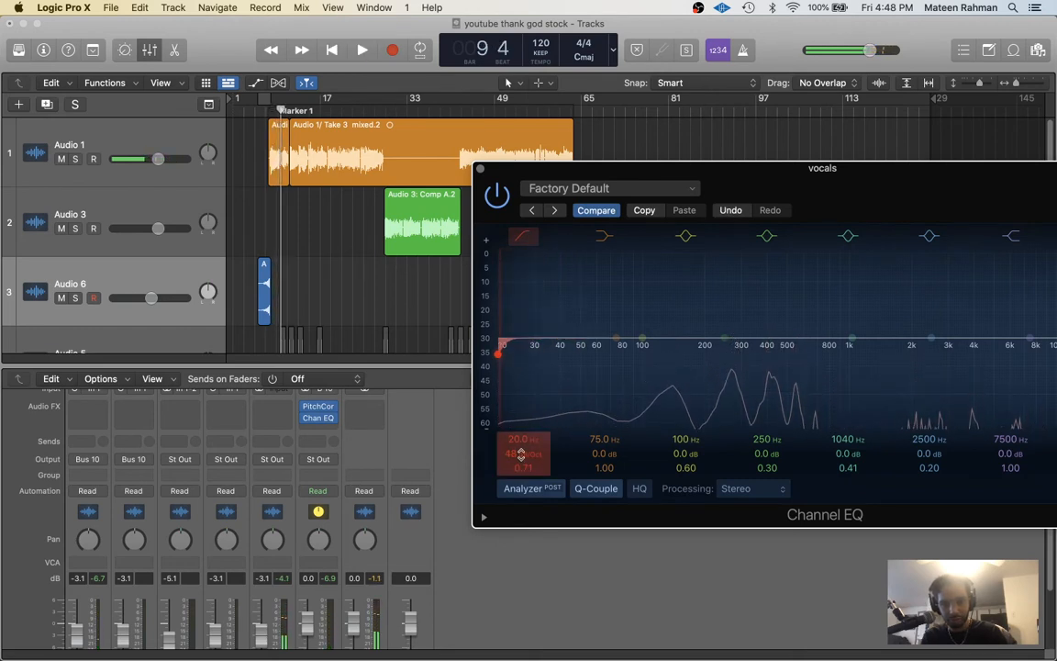
pyautogui.press('space')
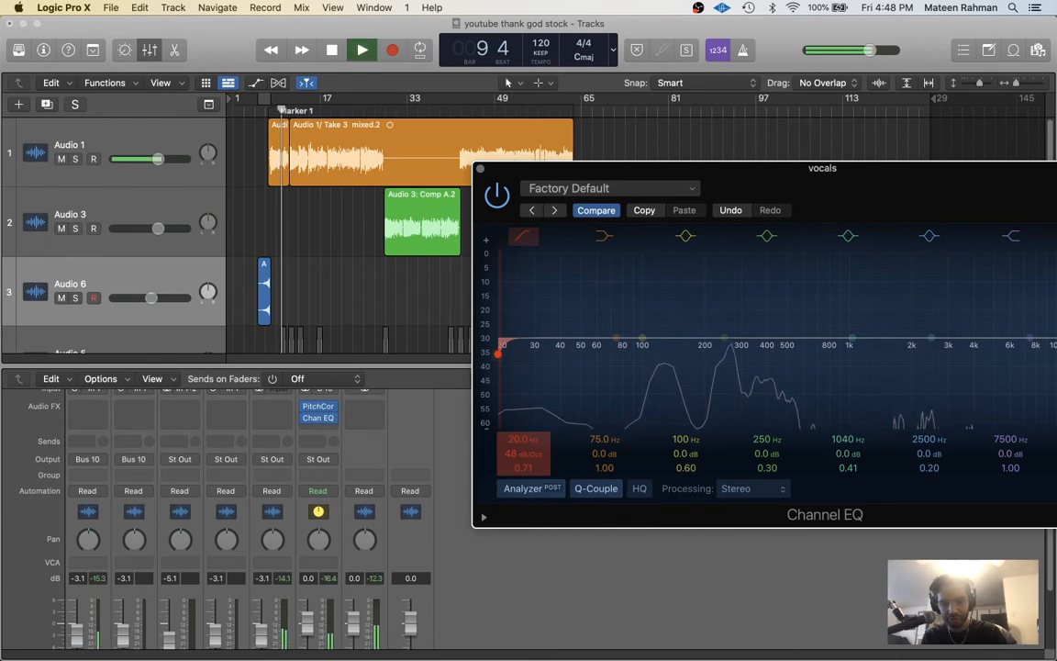
pyautogui.moveTo(524, 439); pyautogui.dragTo(523, 399)
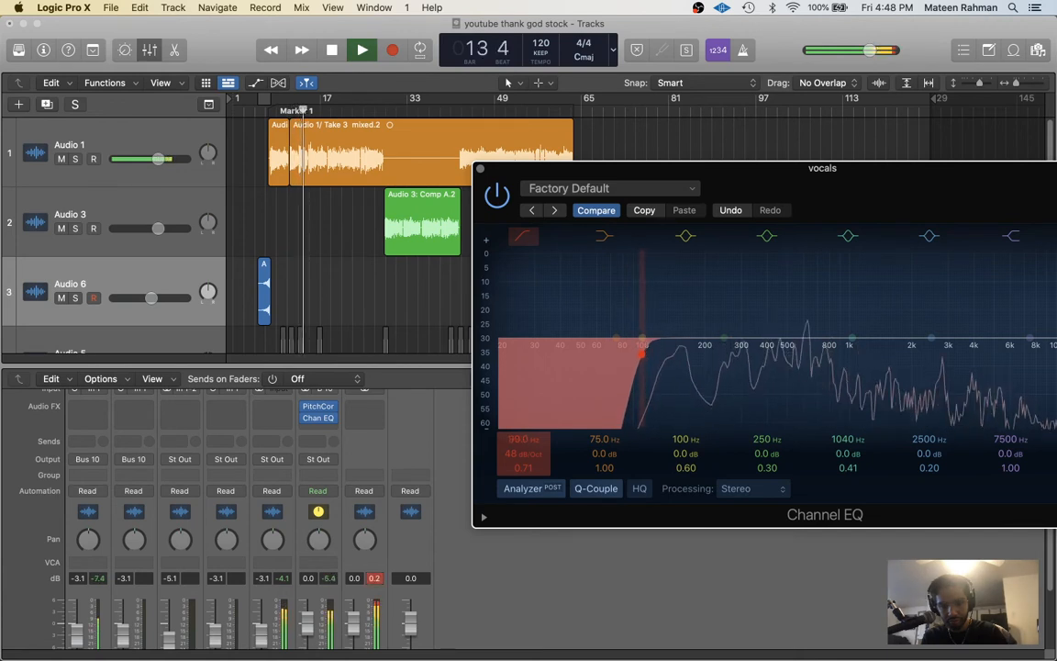
pyautogui.press('space')
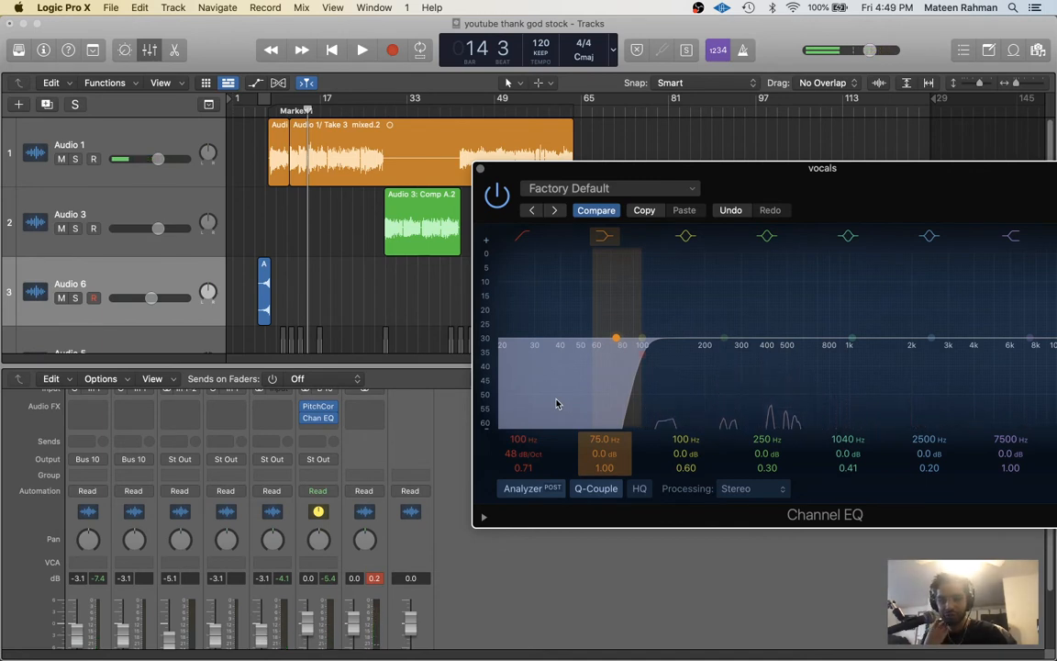
# - Boost the EQ's 250 Hz band to +13.4 dB while listening for muddiness, and move it to 264 Hz
pyautogui.moveTo(621, 656)
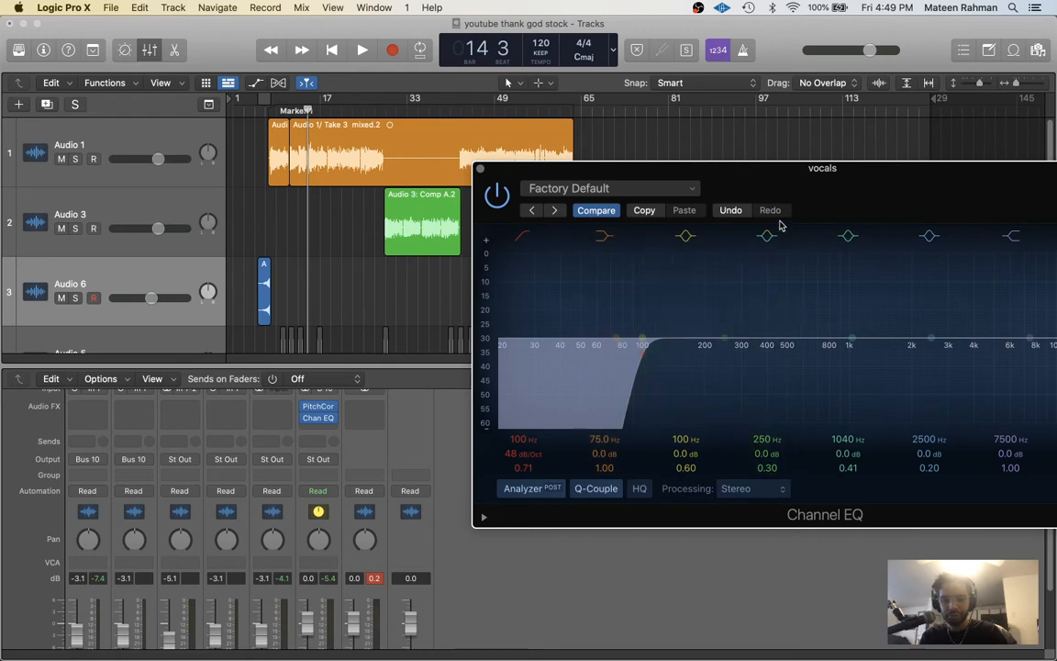
pyautogui.moveTo(828, 177); pyautogui.dragTo(632, 175)
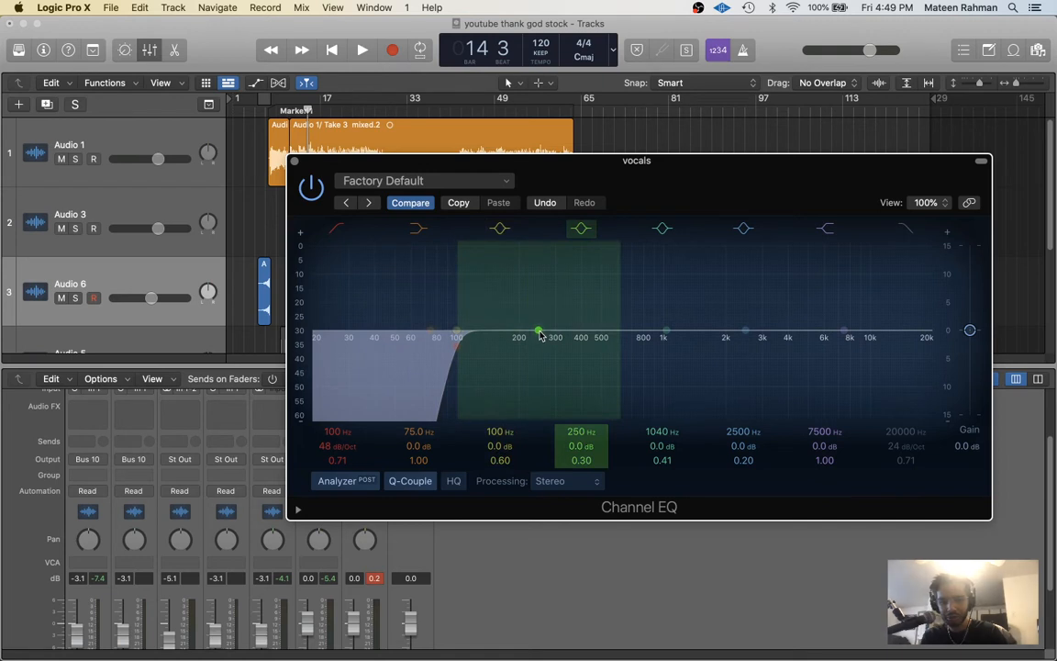
pyautogui.press('space')
pyautogui.moveTo(539, 333); pyautogui.dragTo(545, 242)
pyautogui.press('space')
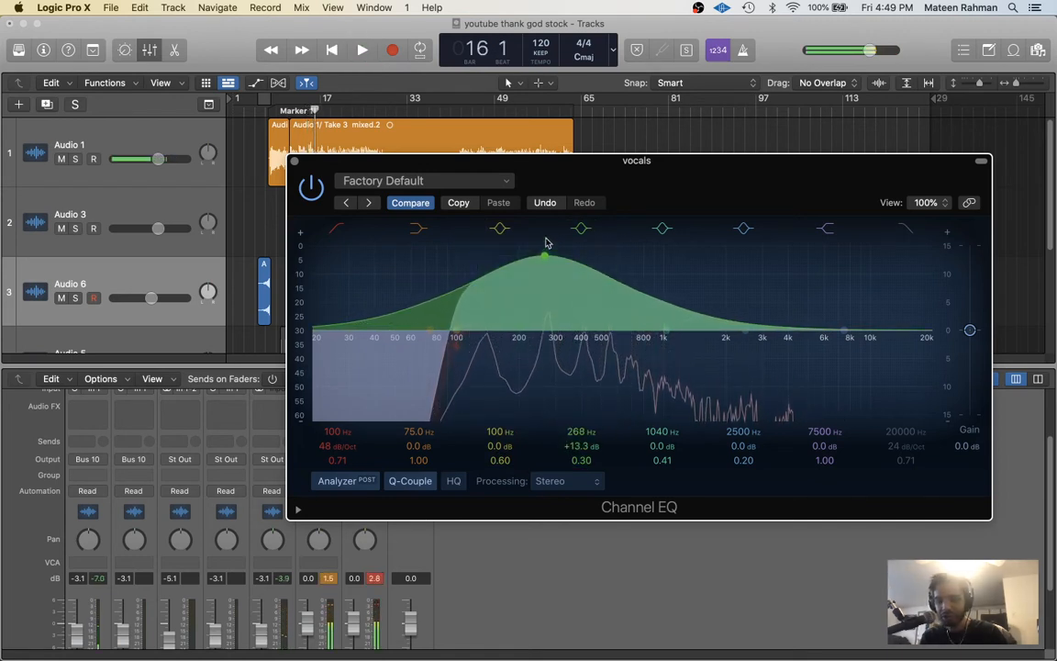
pyautogui.press('space')
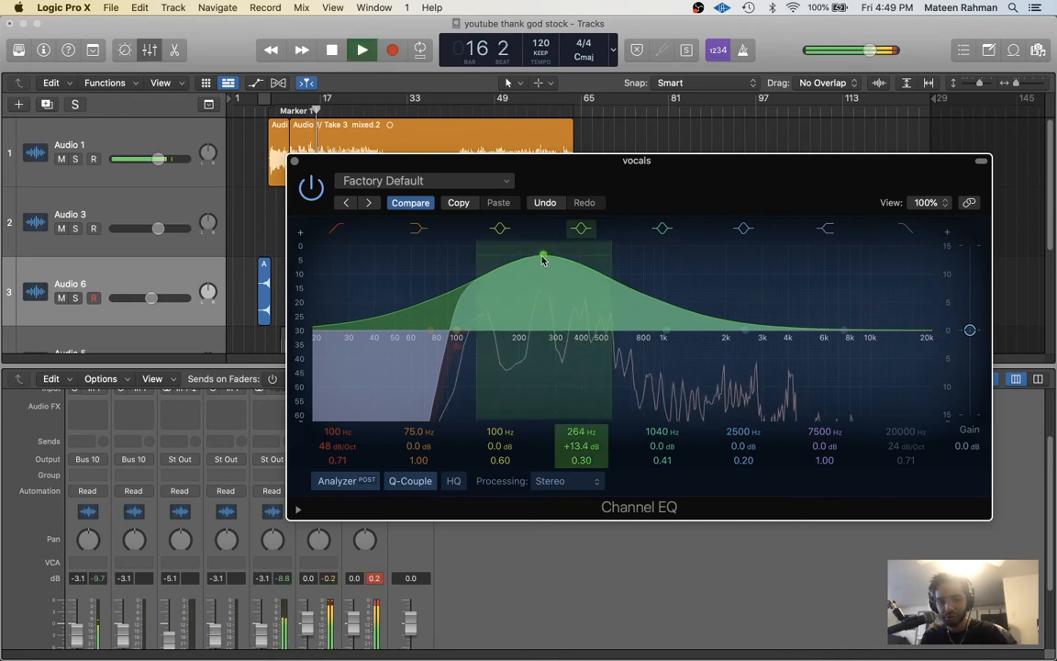
pyautogui.moveTo(545, 255); pyautogui.dragTo(542, 260)
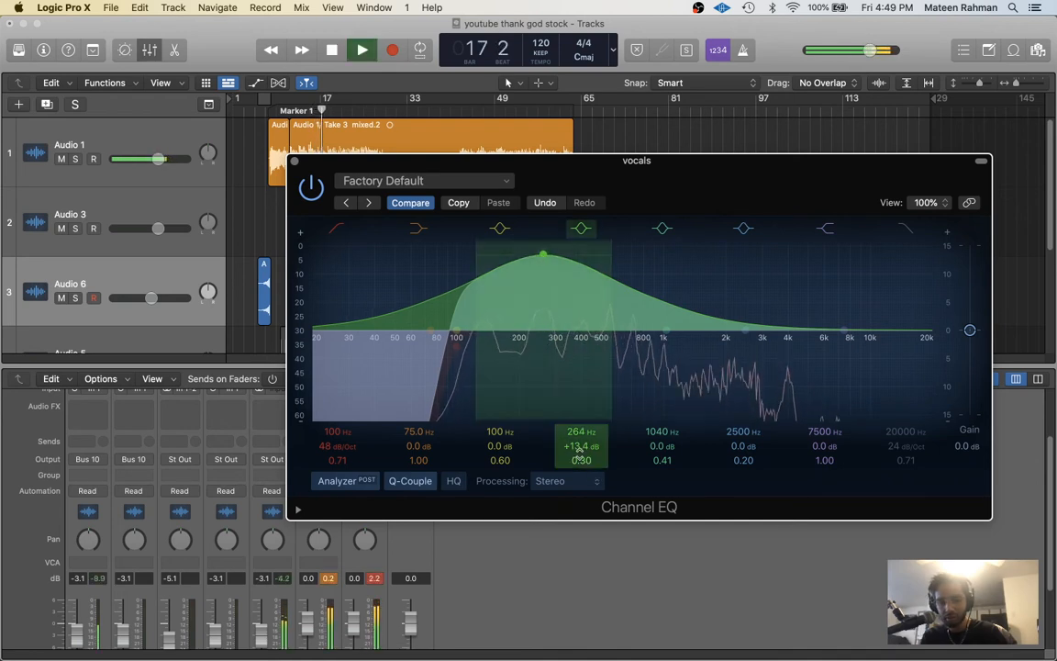
# - Set the 264 Hz band's Q to 0.67 and turn its gain into a cut of just under 3 dB, comparing with the band bypassed
pyautogui.moveTo(580, 464); pyautogui.dragTo(580, 512)
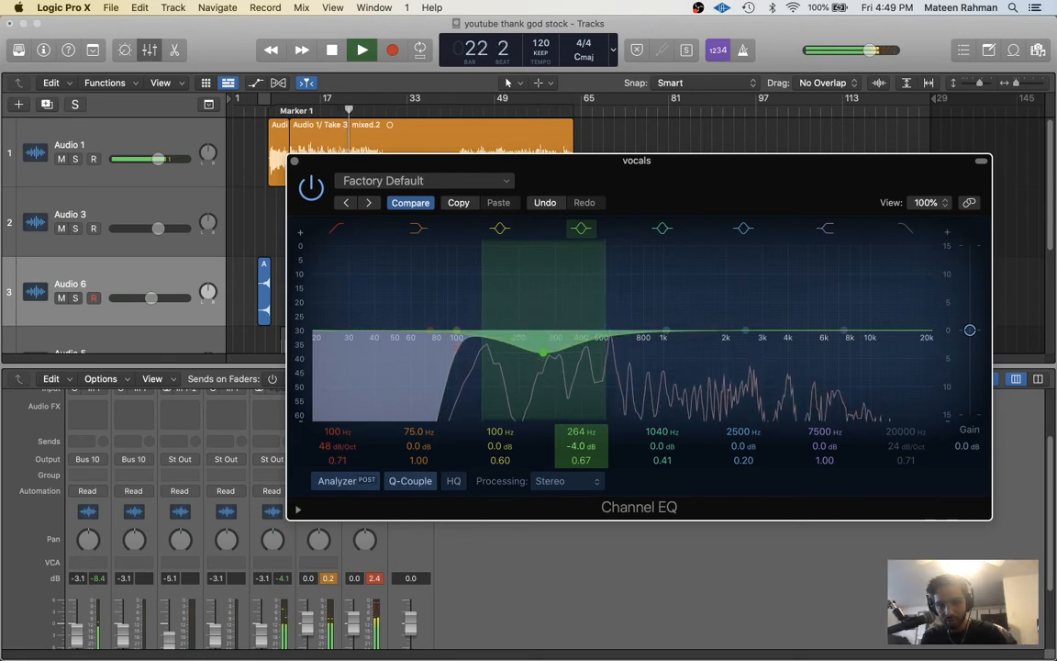
pyautogui.click(580, 229)
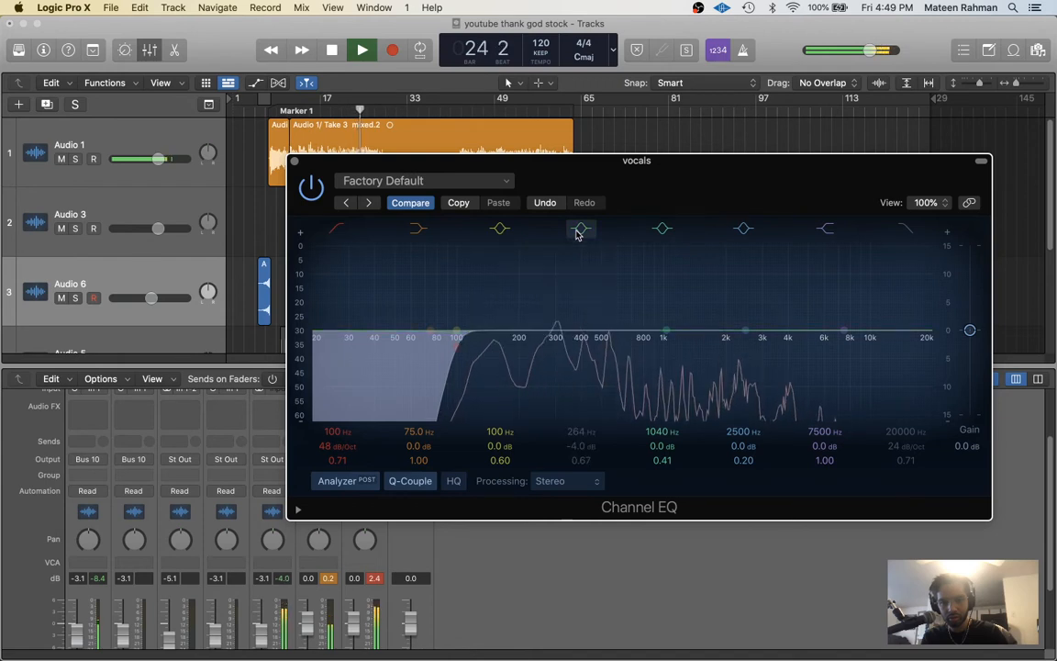
pyautogui.click(579, 229)
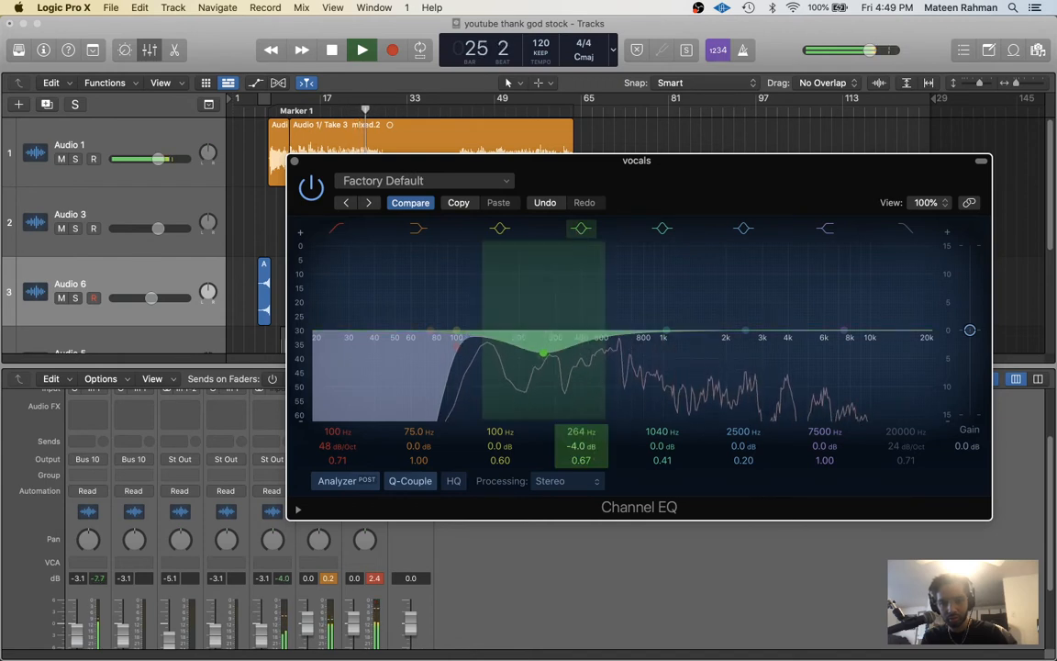
pyautogui.moveTo(580, 446); pyautogui.dragTo(580, 438)
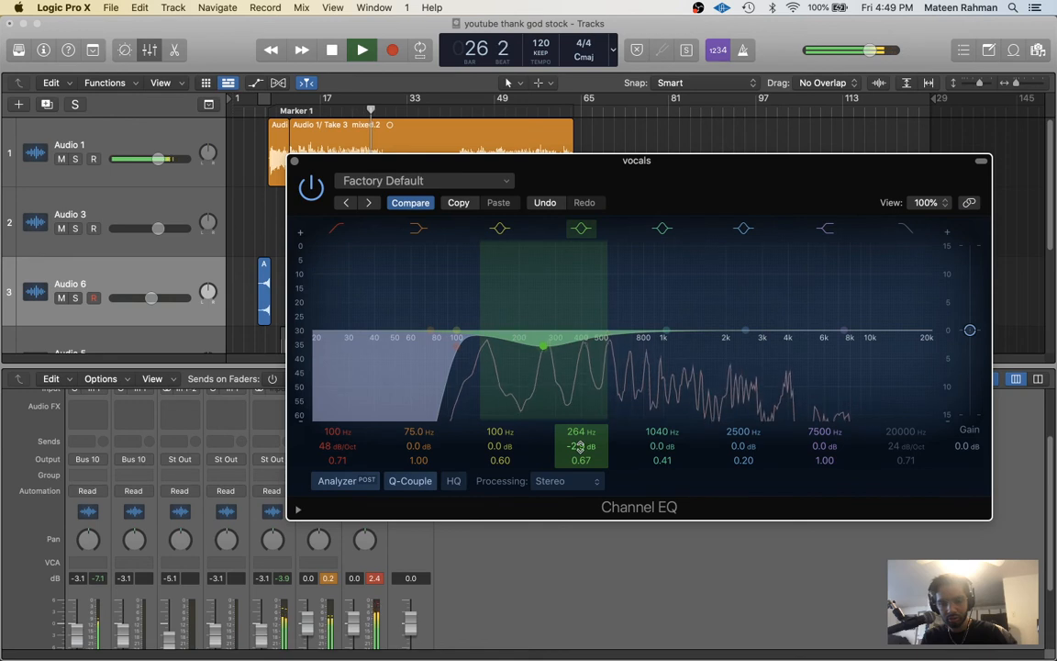
# - Set the Q of the Channel EQ's 264 Hz cut to 1.00 while listening to the vocals
pyautogui.moveTo(581, 460); pyautogui.dragTo(581, 454)
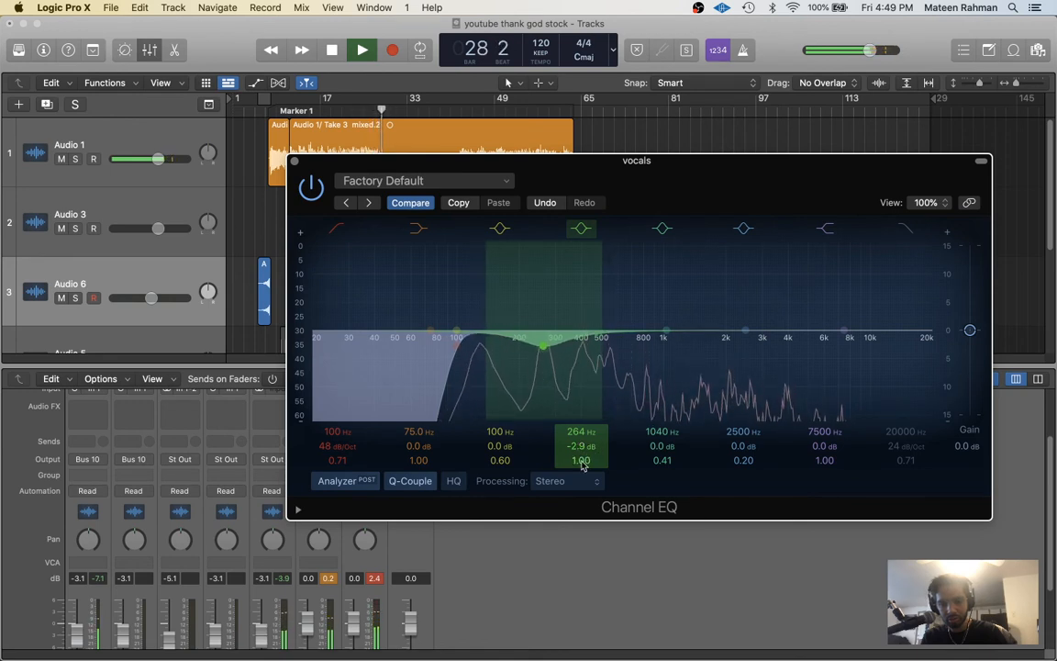
pyautogui.press('space')
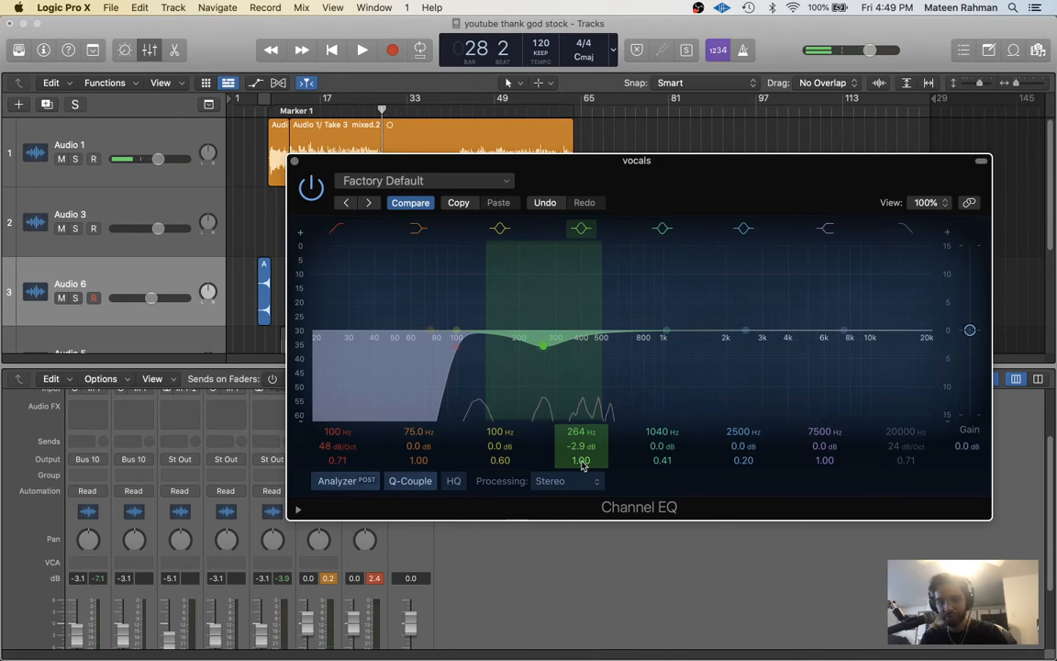
pyautogui.press('space')
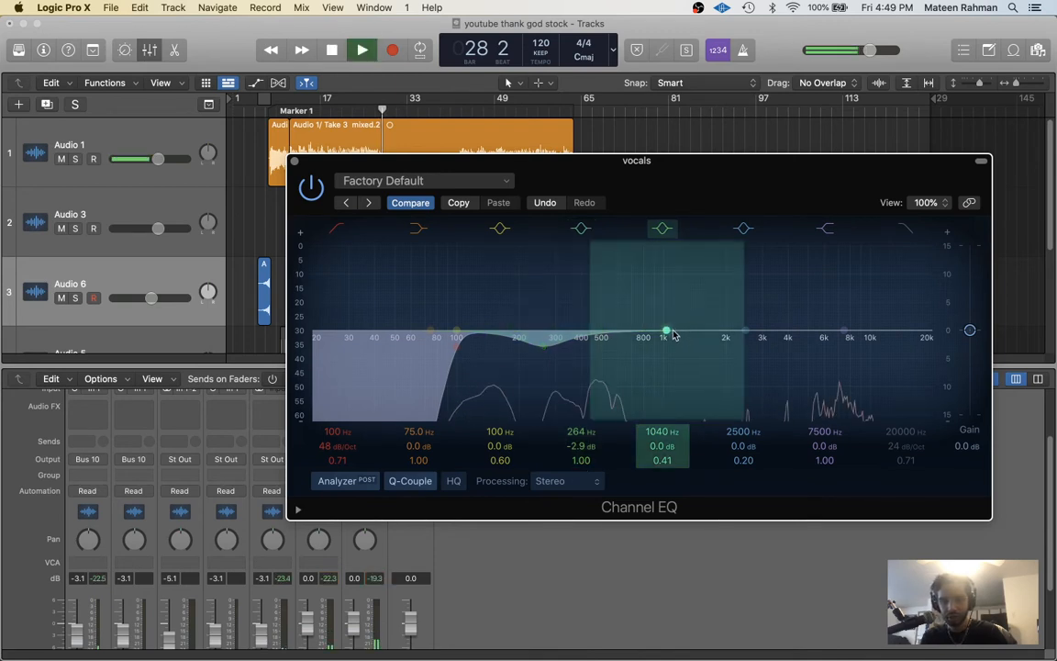
# - Move the EQ's 1040 Hz band to 1050 Hz, boost it by 1.1 dB and set its Q to 1.80 during playback
pyautogui.moveTo(666, 332); pyautogui.dragTo(667, 329)
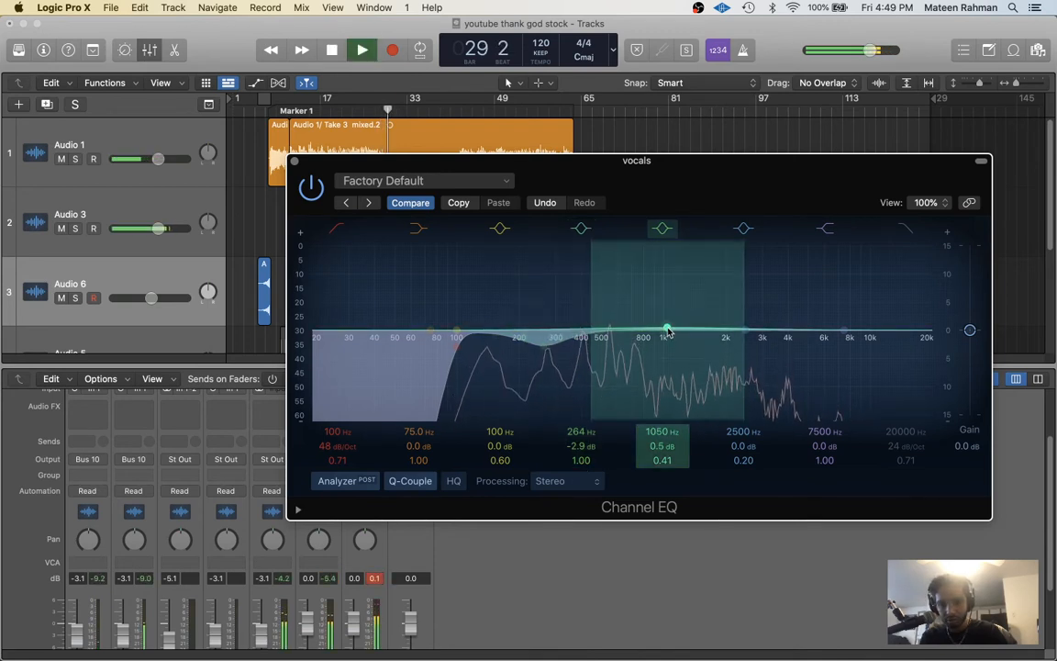
pyautogui.press('space')
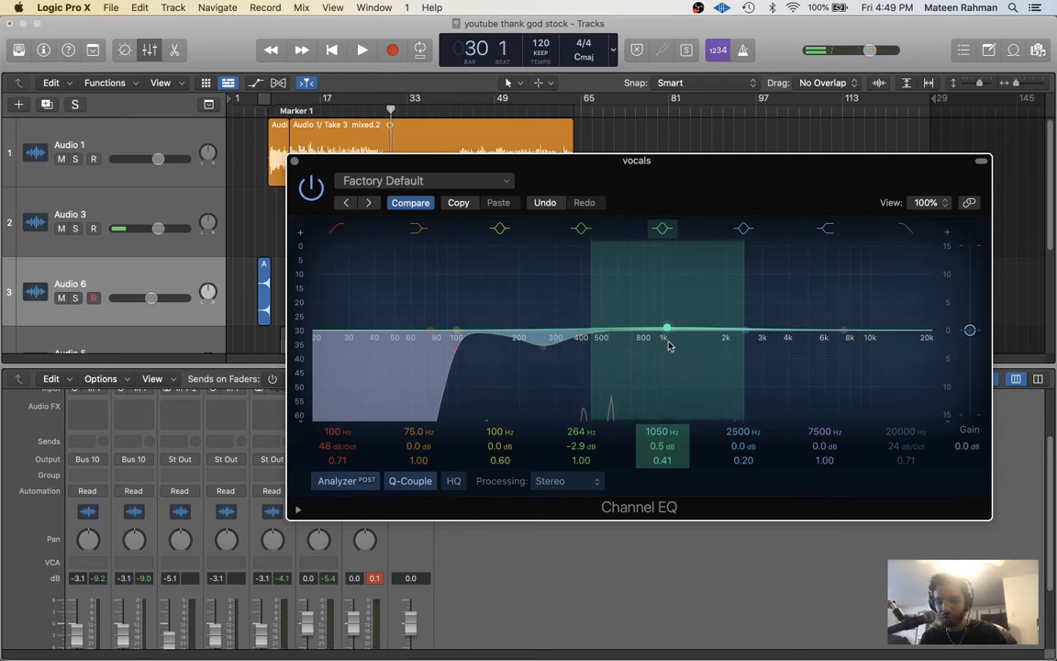
pyautogui.press('space')
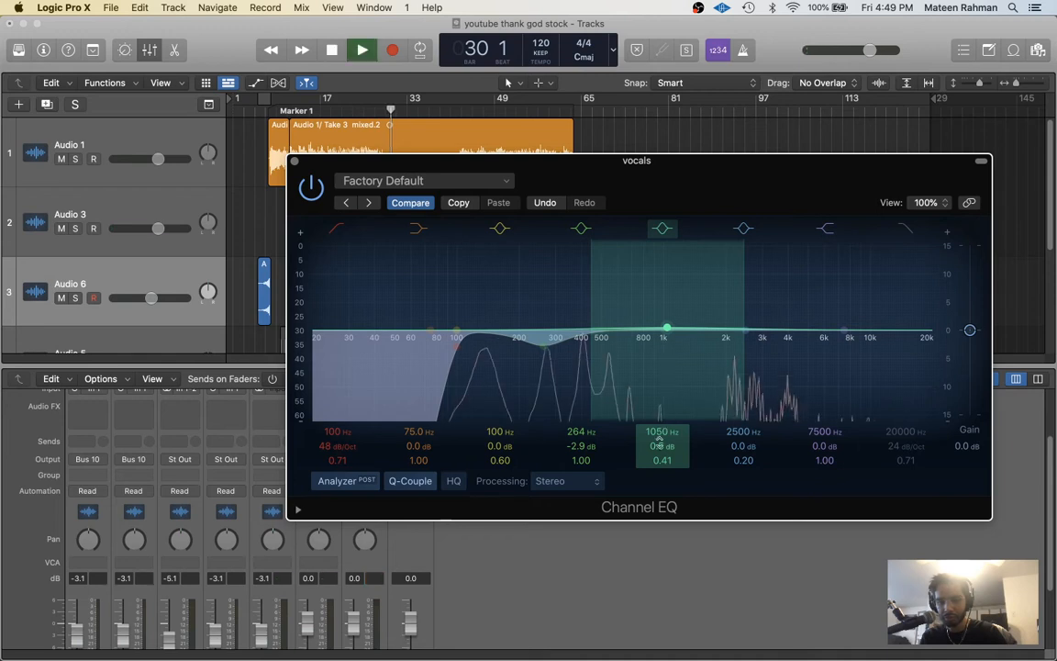
pyautogui.moveTo(666, 357); pyautogui.dragTo(666, 350)
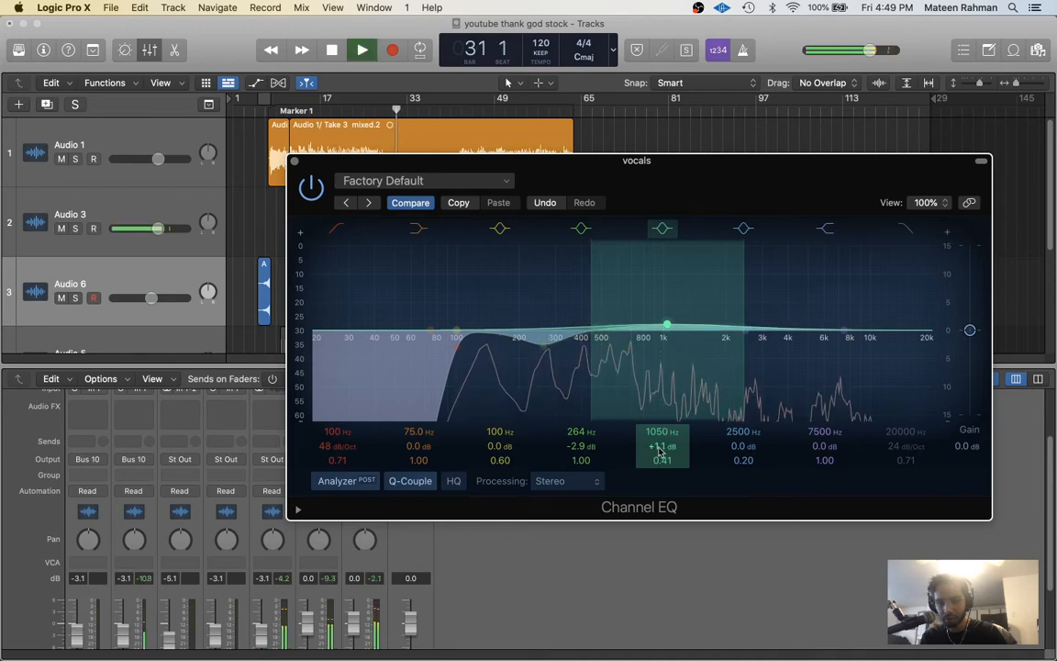
pyautogui.moveTo(662, 460); pyautogui.dragTo(663, 439)
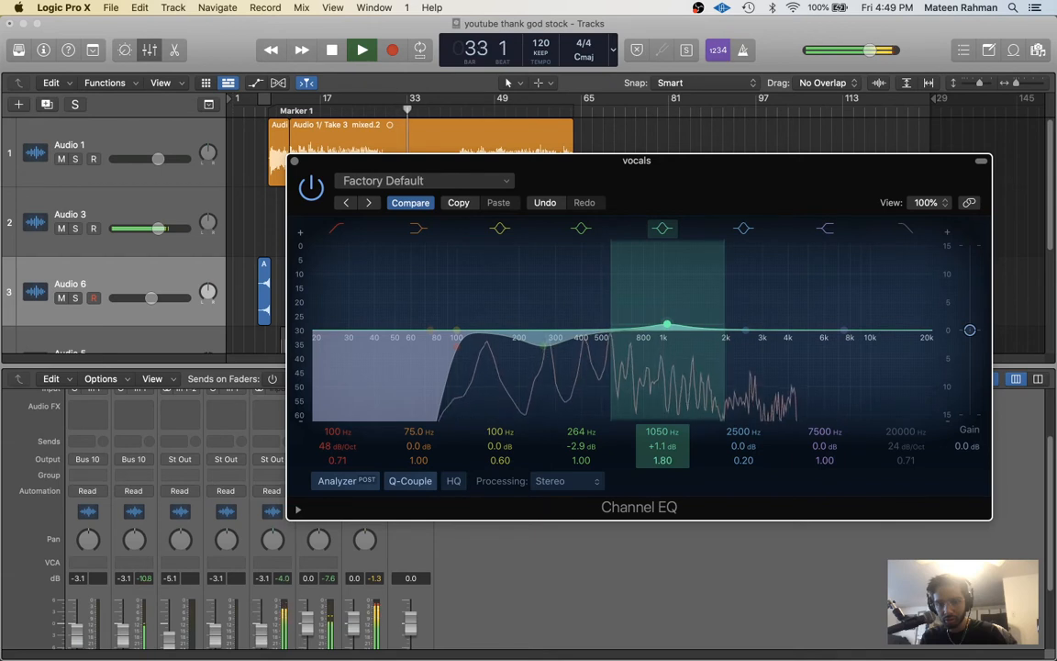
pyautogui.press('space')
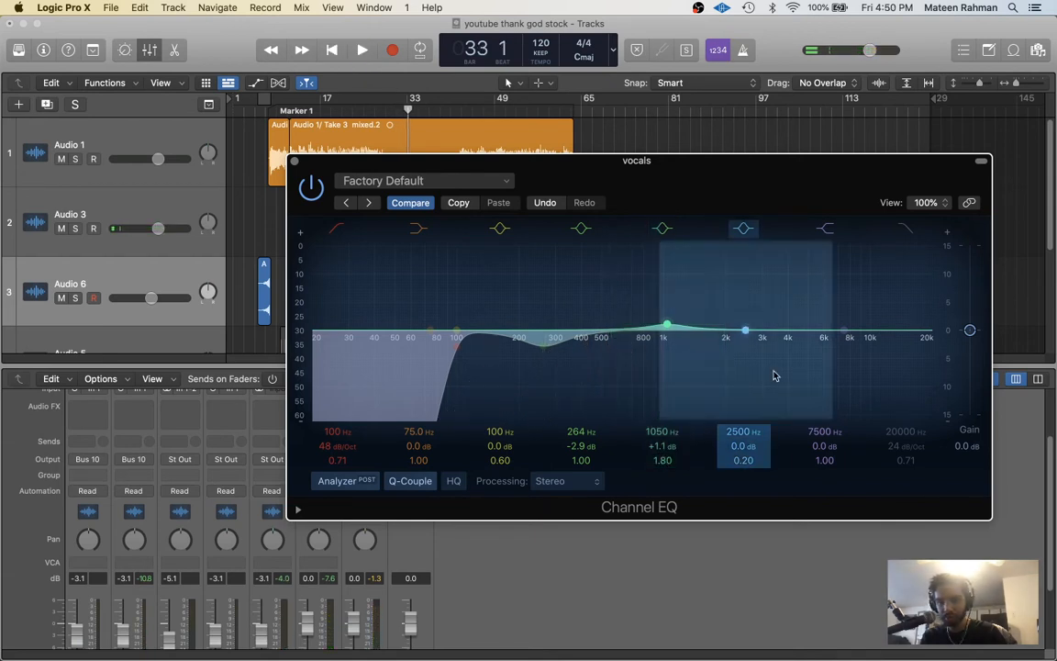
# - Move the EQ's high shelf to 9000 Hz with a 1.5 dB boost, and compare the sound with that band bypassed
pyautogui.press('space')
pyautogui.click(844, 330)
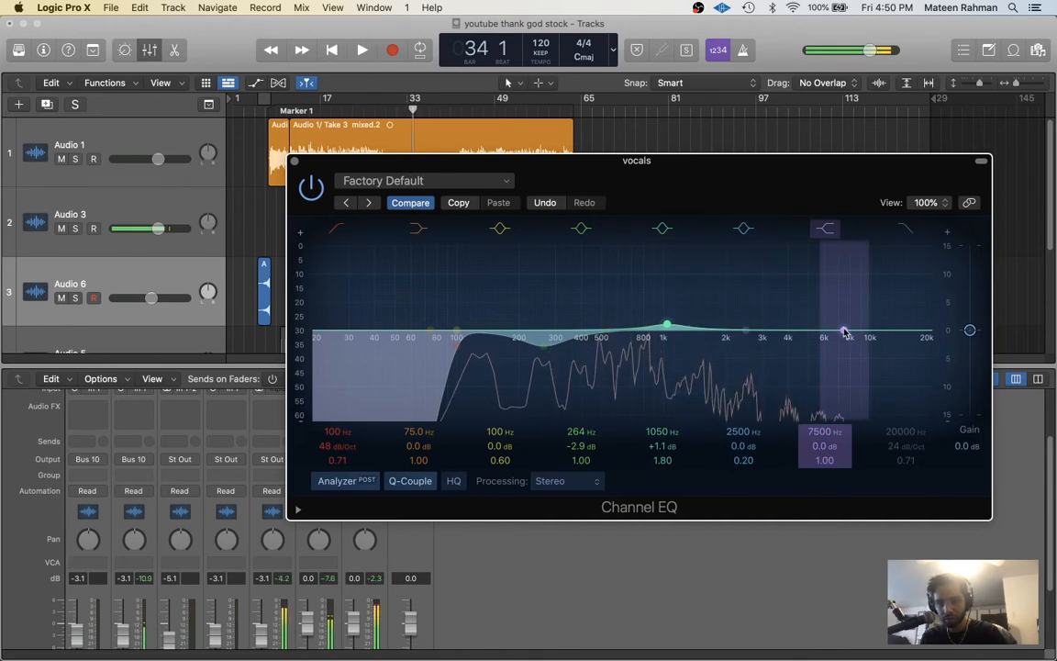
pyautogui.press('space')
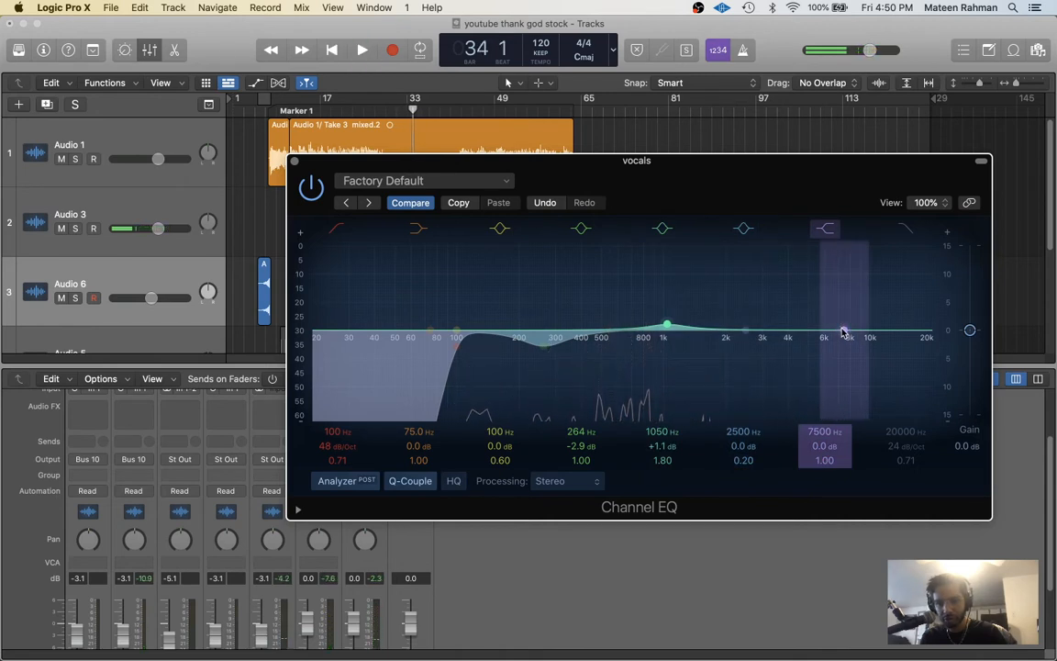
pyautogui.moveTo(845, 331); pyautogui.dragTo(859, 322)
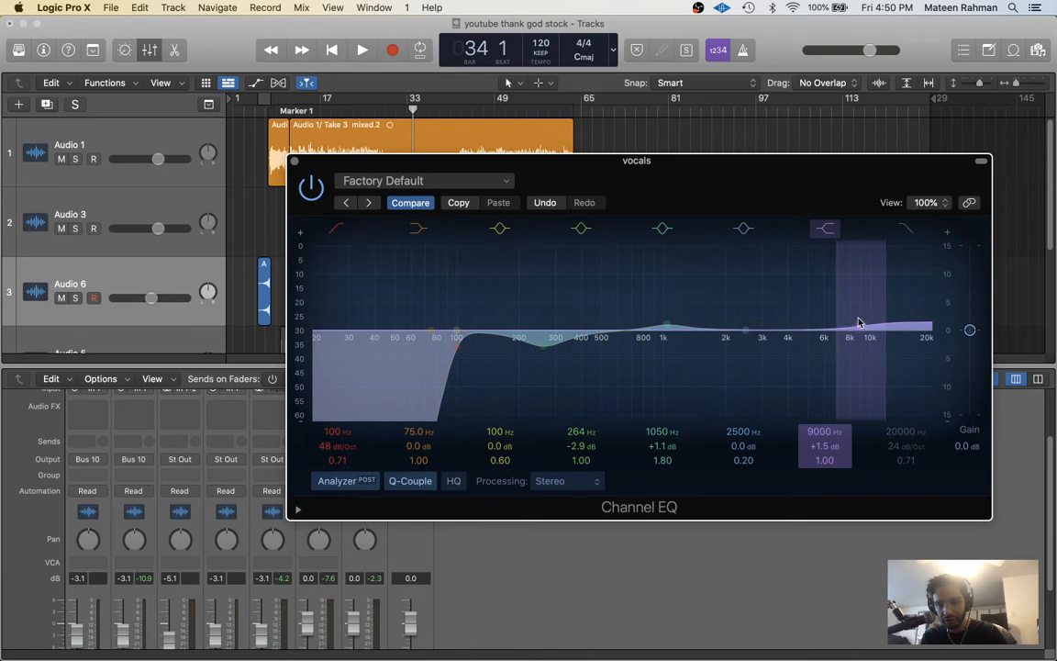
pyautogui.press('space')
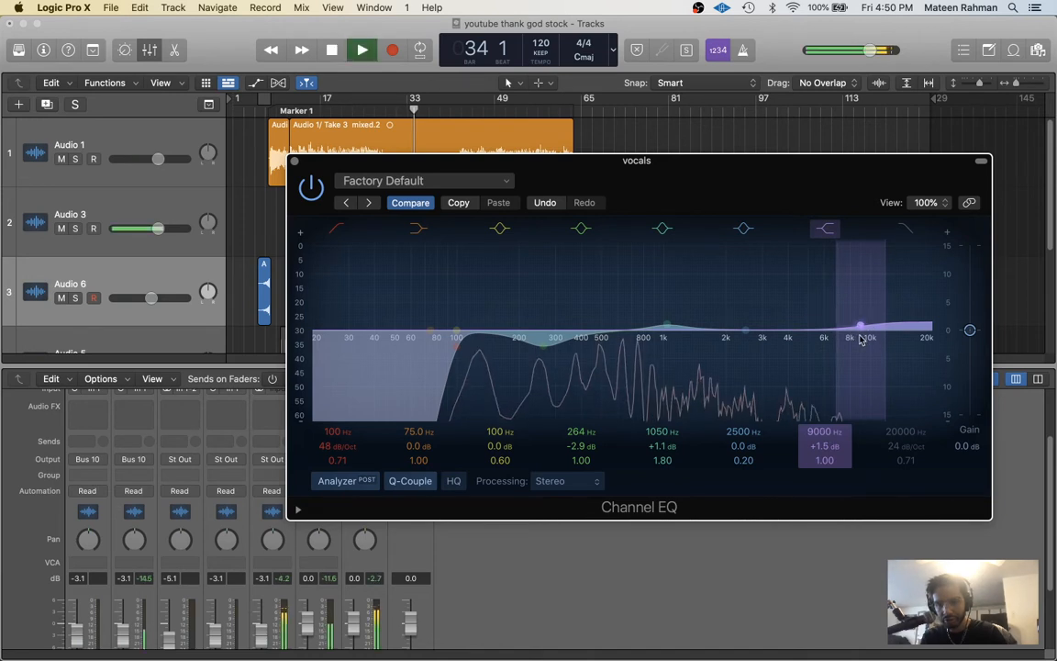
pyautogui.click(829, 230)
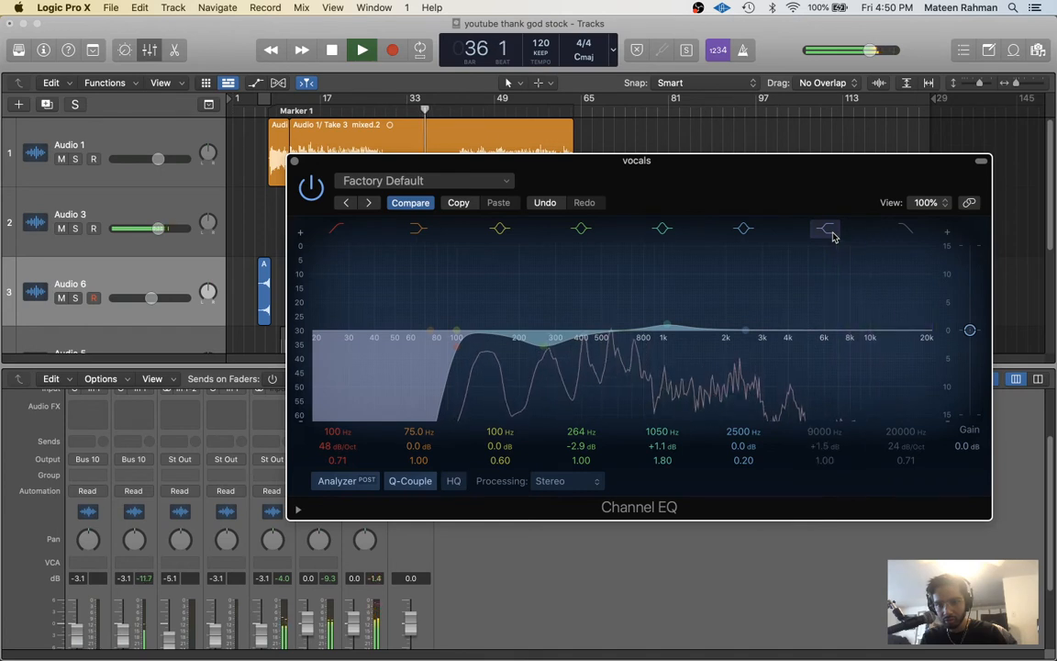
pyautogui.click(831, 232)
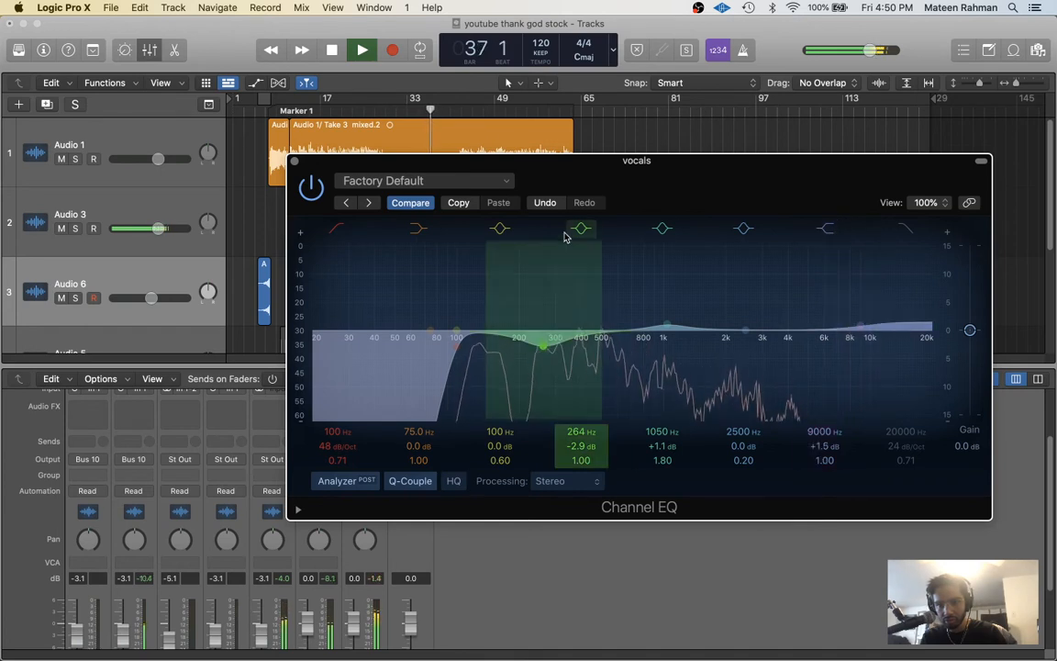
# - Enable the Channel EQ's high cut and set it to 18500 Hz
pyautogui.click(907, 230)
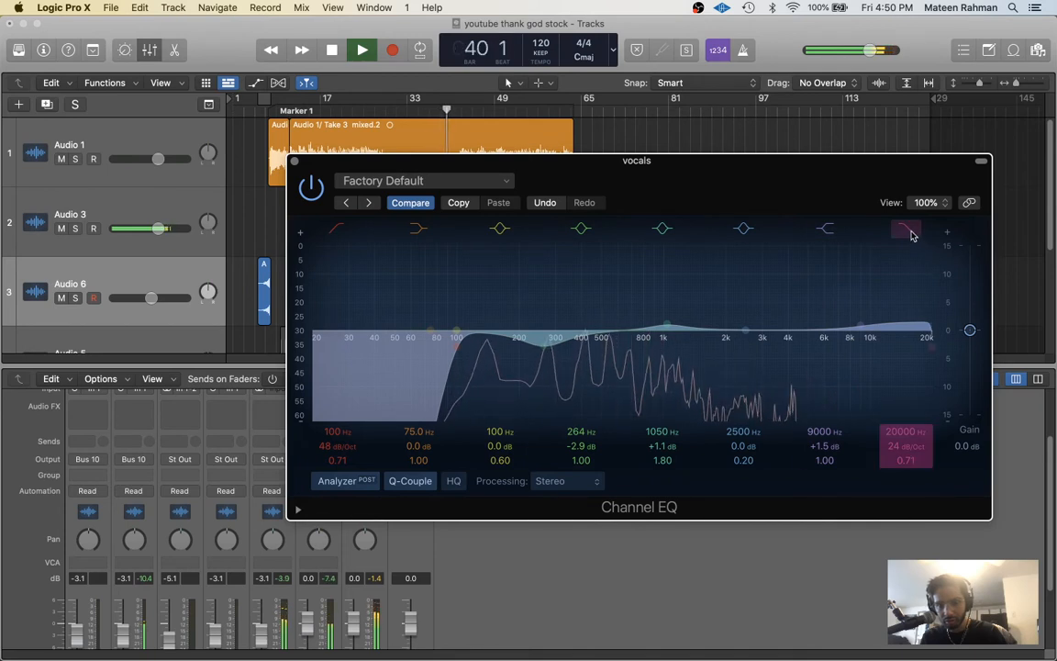
pyautogui.press('space')
pyautogui.moveTo(905, 438); pyautogui.dragTo(904, 450)
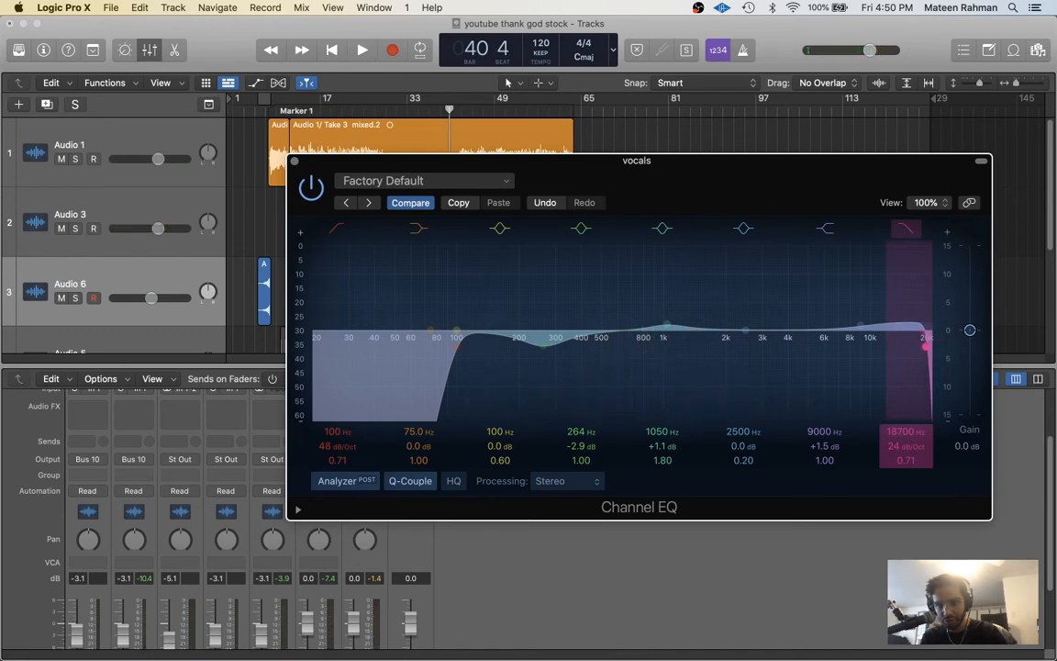
pyautogui.press('space')
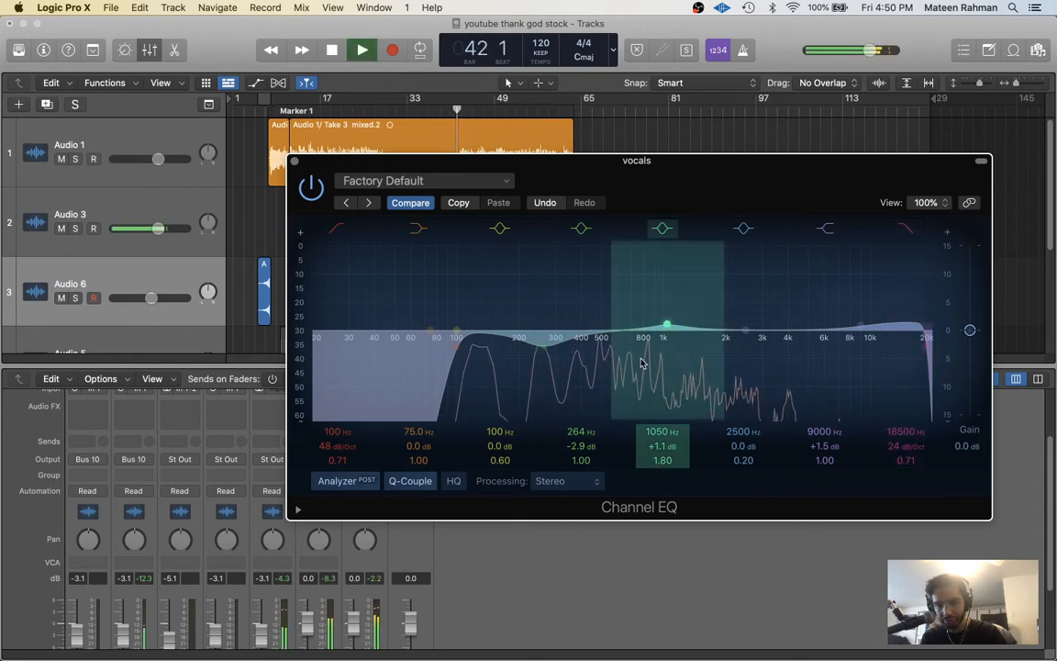
# - Play the vocals from bar 12 and compare the sound with the Channel EQ bypassed and active
pyautogui.click(295, 162)
pyautogui.click(284, 110)
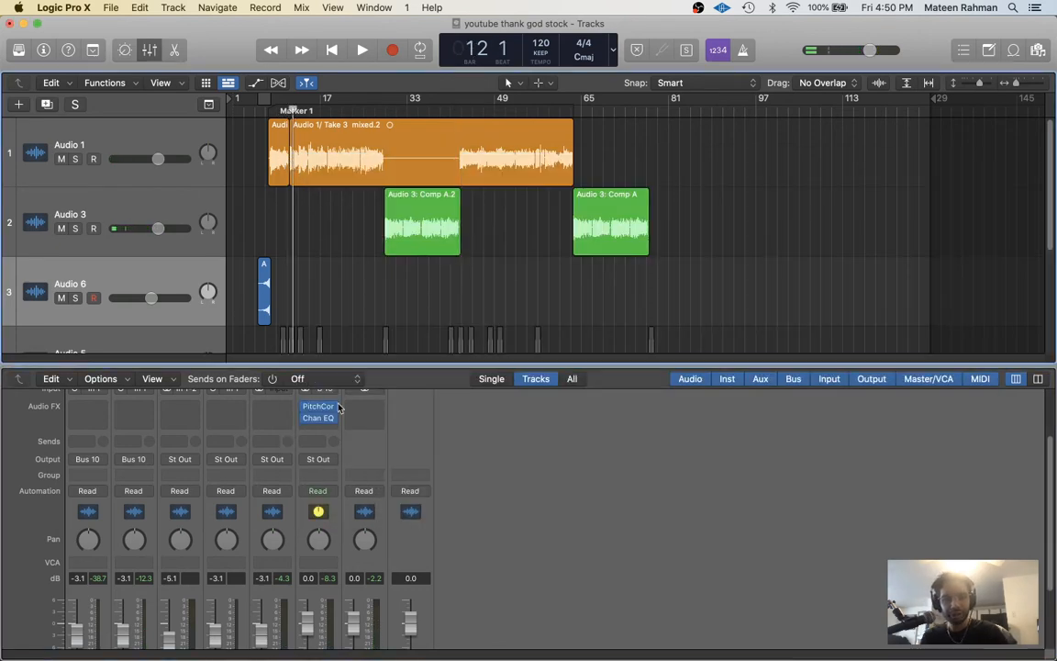
pyautogui.click(317, 417)
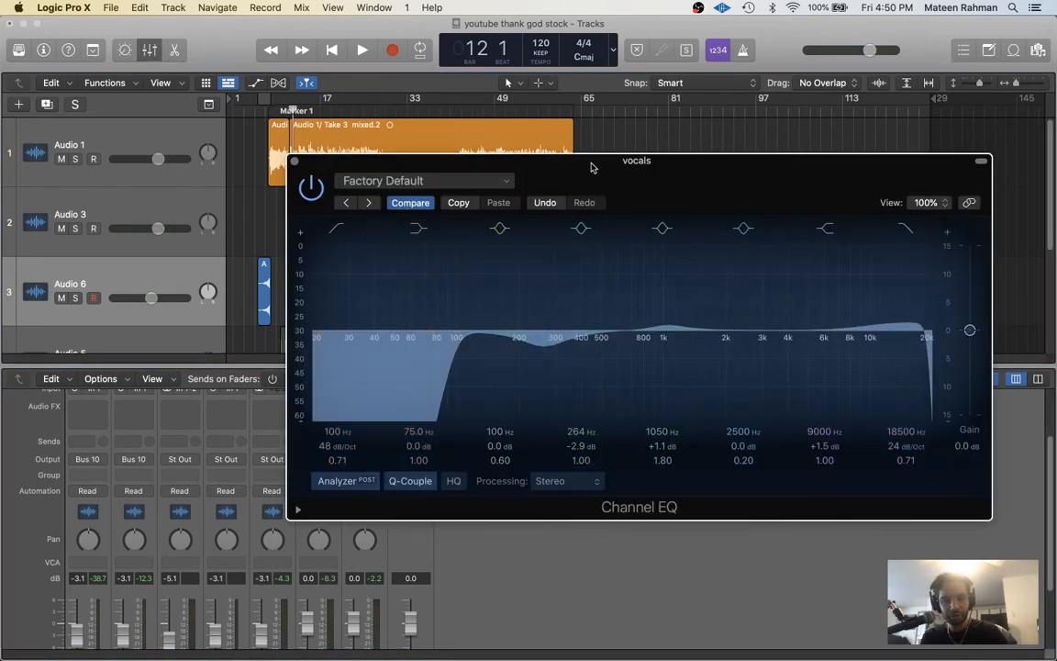
pyautogui.moveTo(592, 168); pyautogui.dragTo(774, 168)
pyautogui.press('space')
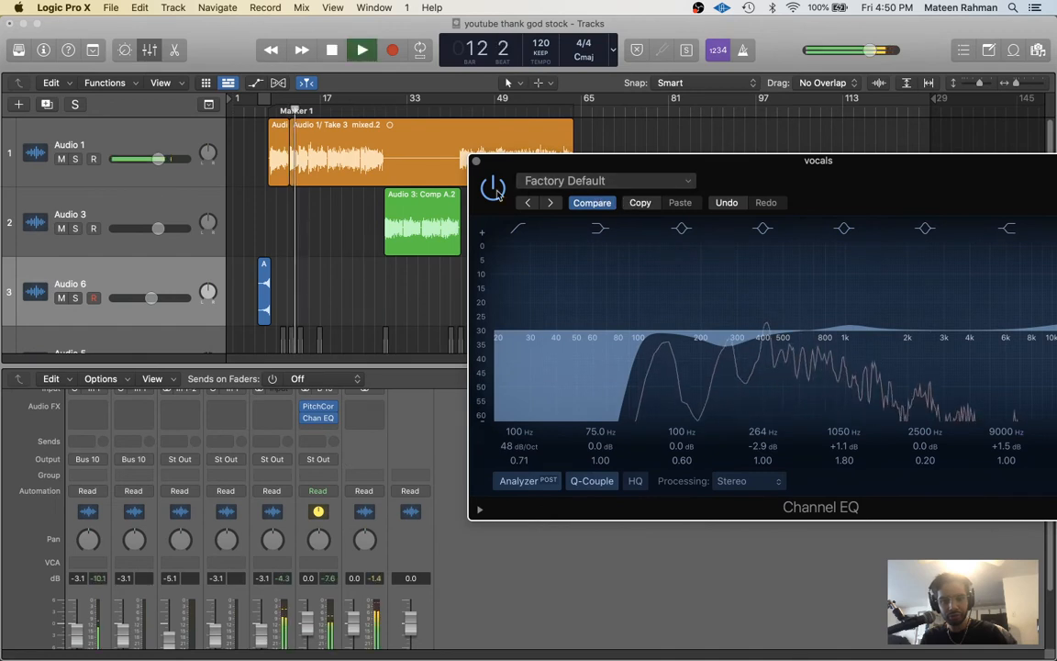
pyautogui.click(494, 188)
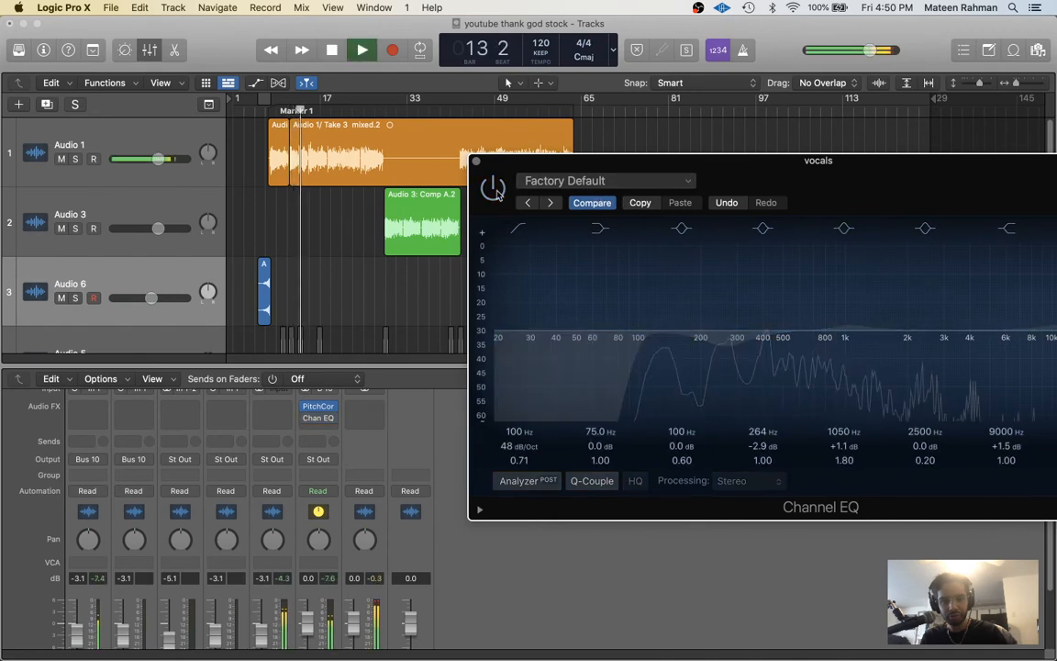
pyautogui.click(493, 188)
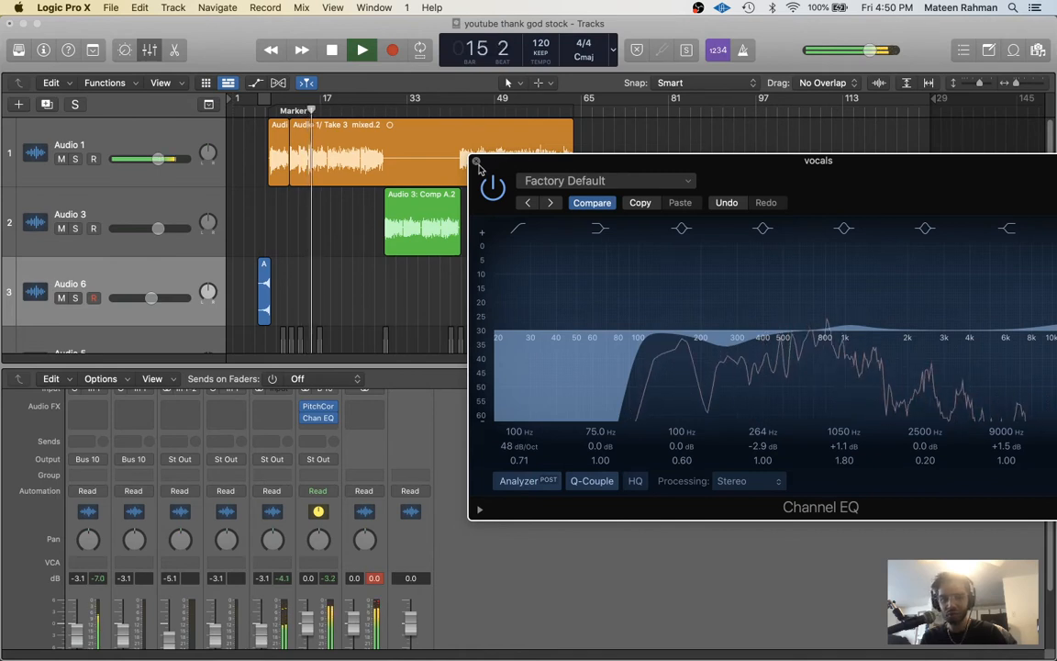
pyautogui.click(476, 162)
pyautogui.press('space')
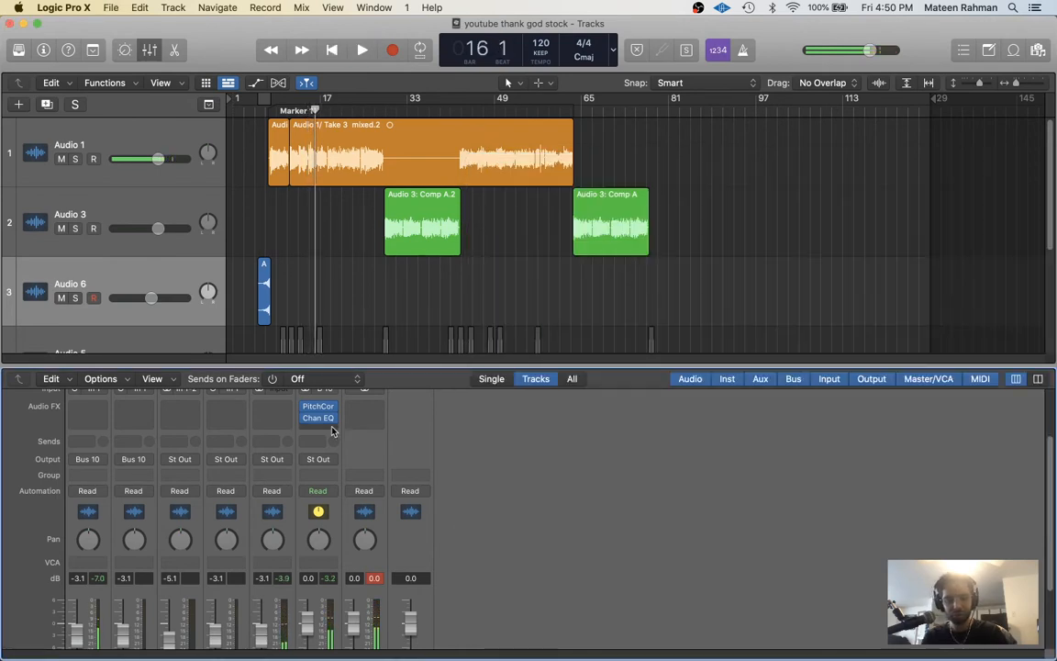
# - Insert a Compressor after the Channel EQ on the vocals bus and place its window clear of the bus's effect slots
pyautogui.click(330, 428)
pyautogui.scroll(-3, 330, 559)
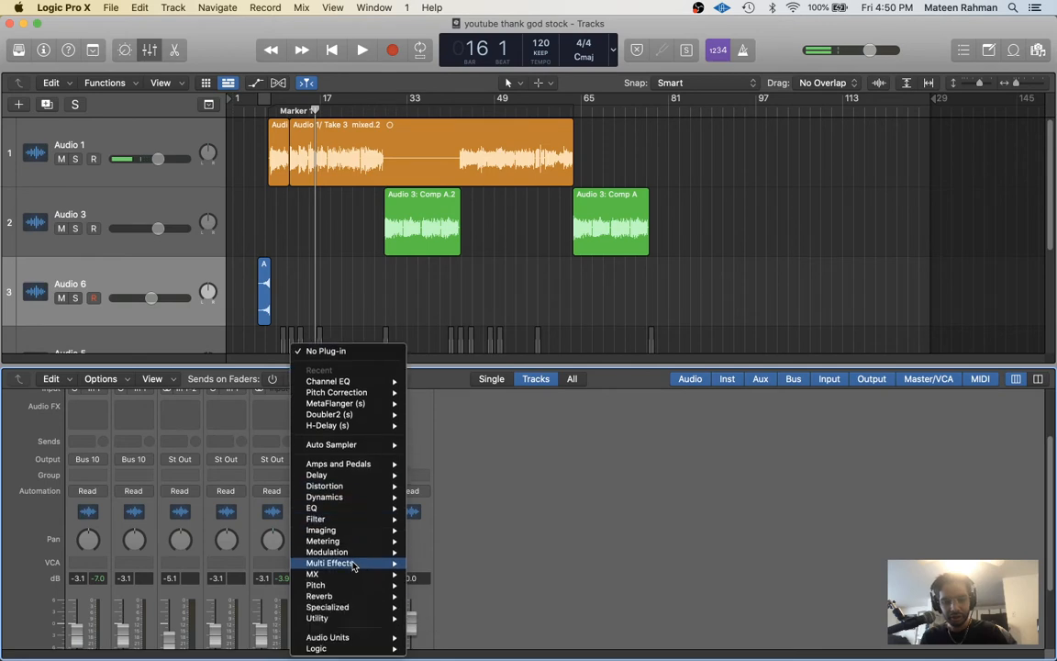
pyautogui.moveTo(354, 515)
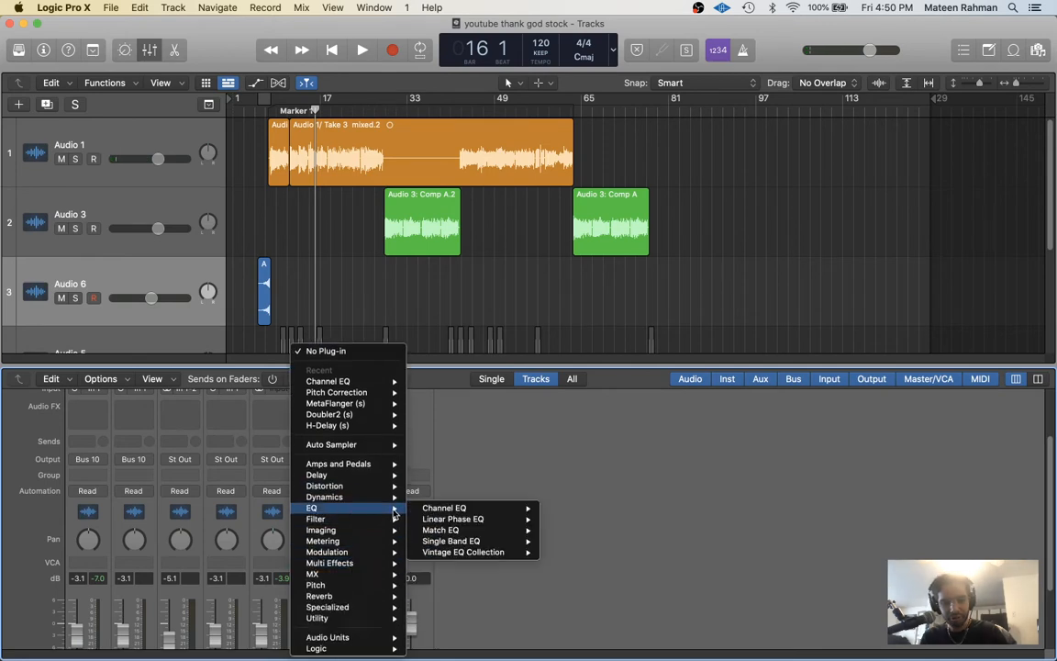
pyautogui.moveTo(384, 503)
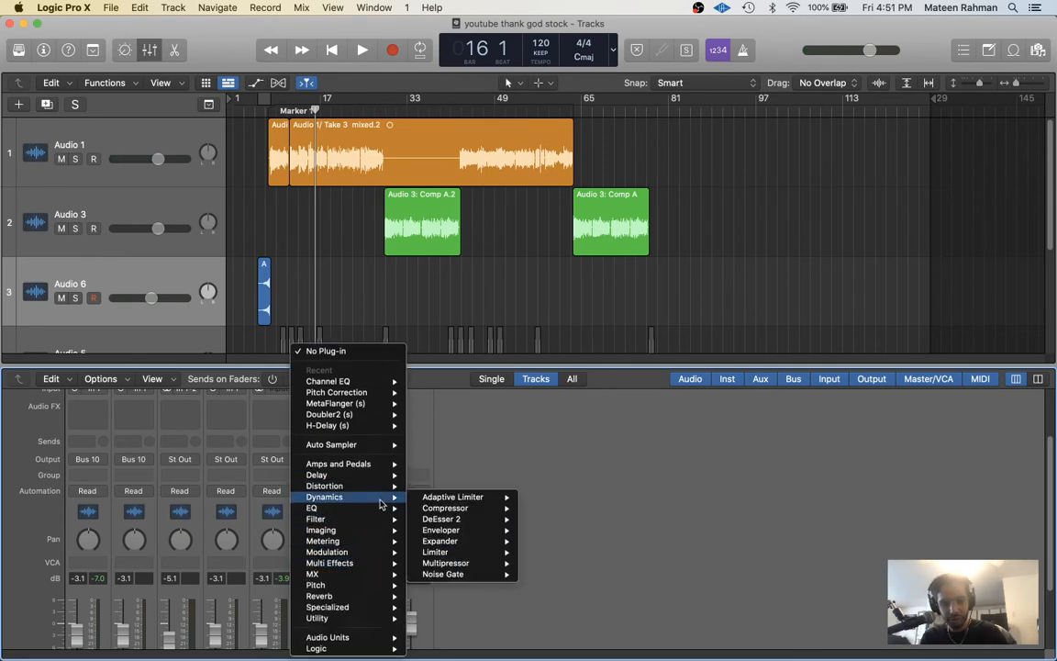
pyautogui.moveTo(466, 507)
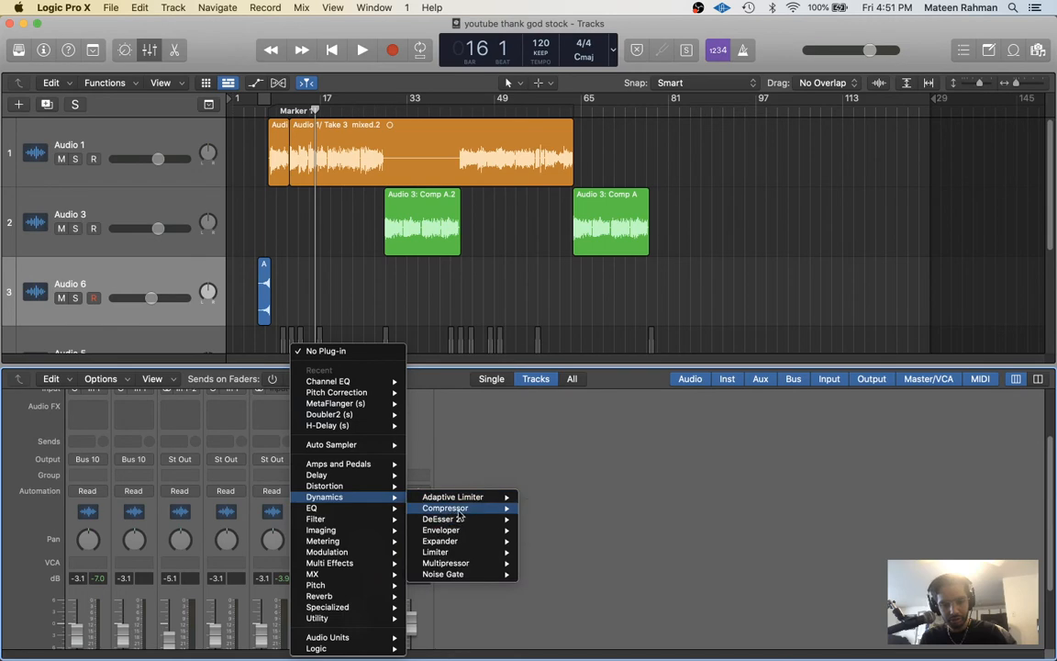
pyautogui.click(527, 509)
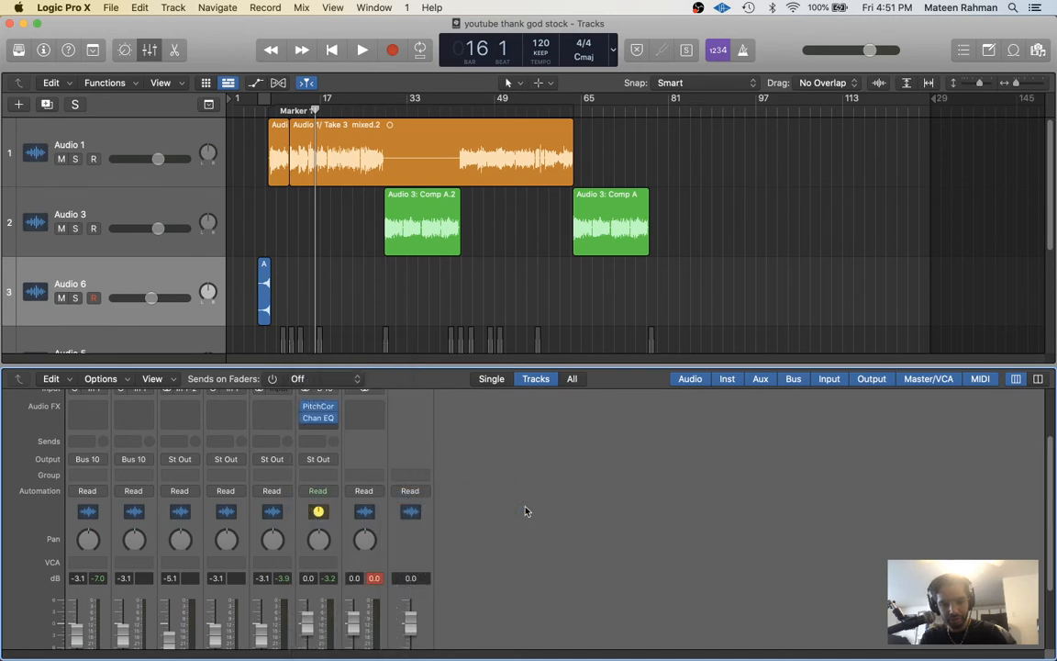
pyautogui.moveTo(585, 241); pyautogui.dragTo(693, 241)
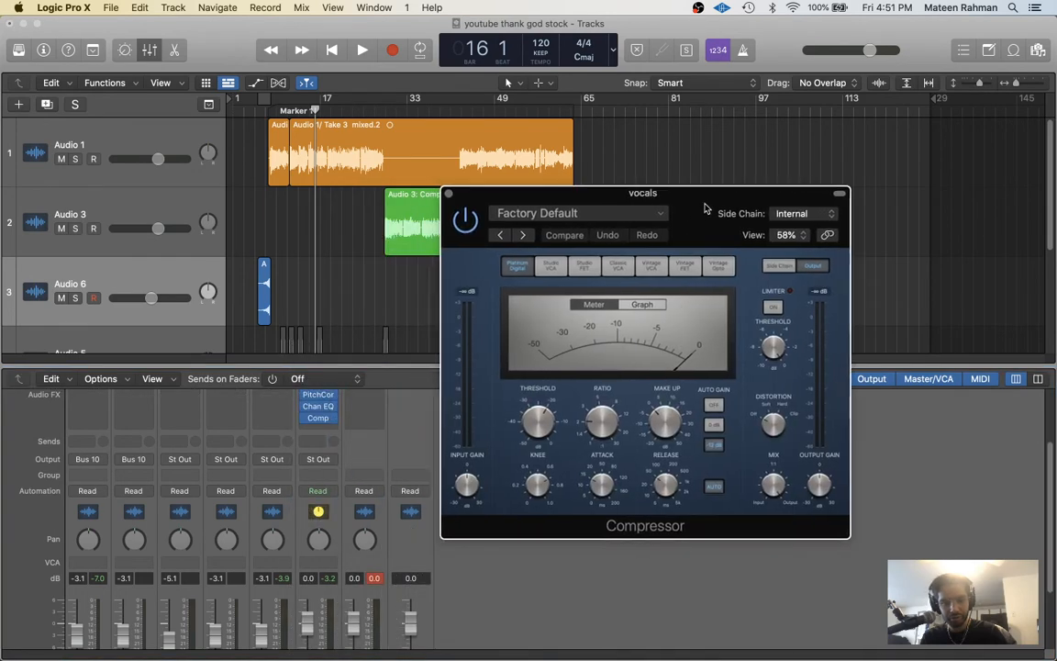
pyautogui.scroll(3, 369, 422)
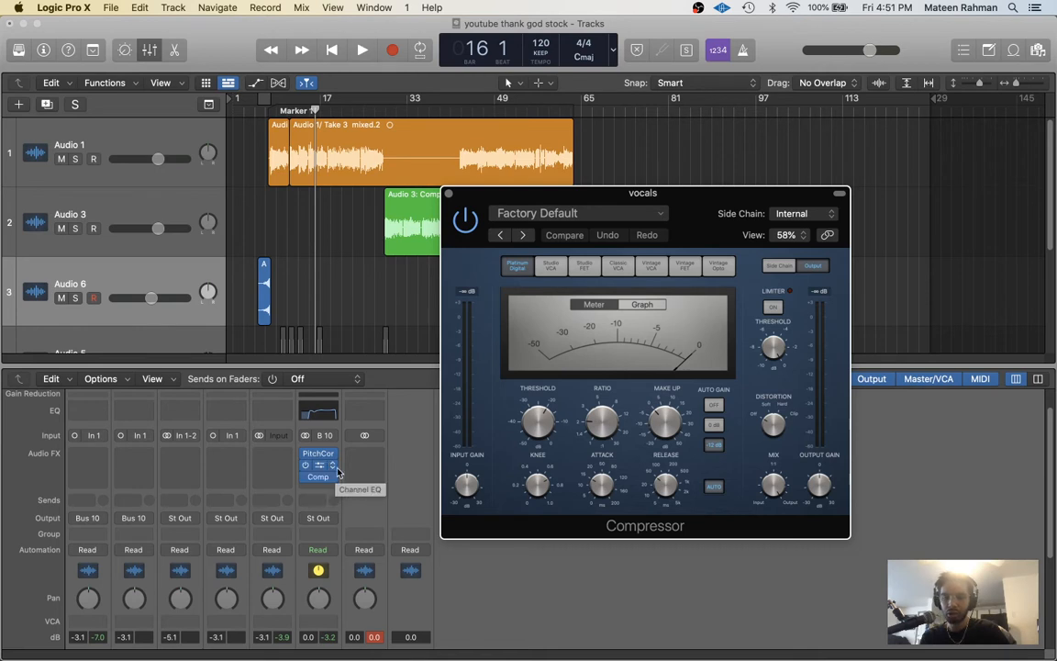
pyautogui.moveTo(702, 212)
pyautogui.mouseDown()
pyautogui.moveTo(699, 280)
pyautogui.moveTo(702, 234)
pyautogui.mouseUp()
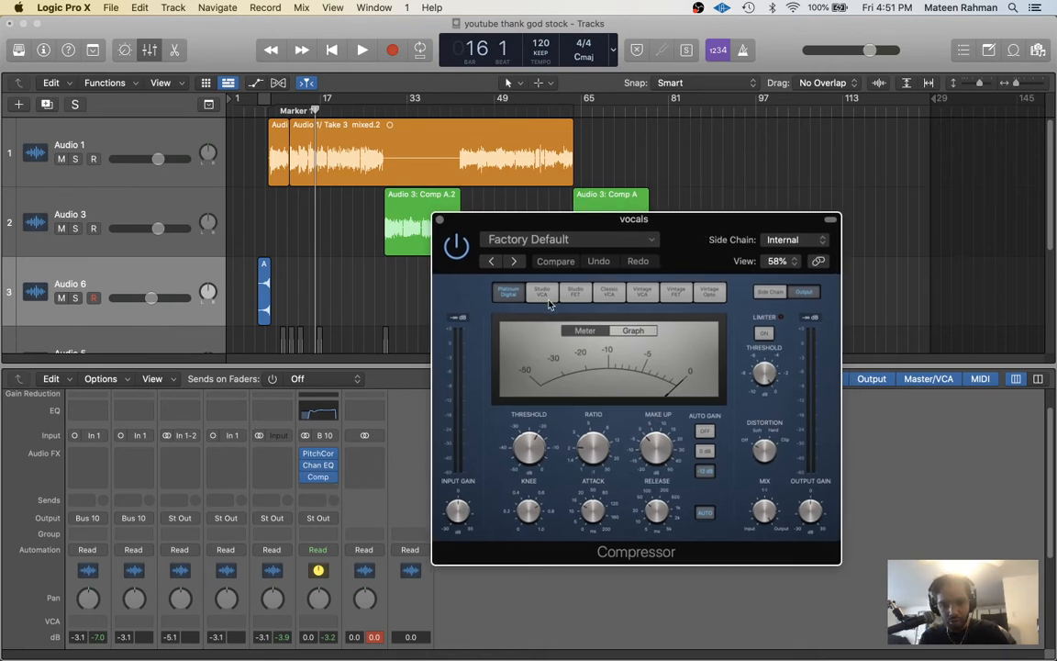
# - Switch the Compressor to the Vintage Opto model, raise its ratio and set the attack to 1.0 ms
pyautogui.click(710, 294)
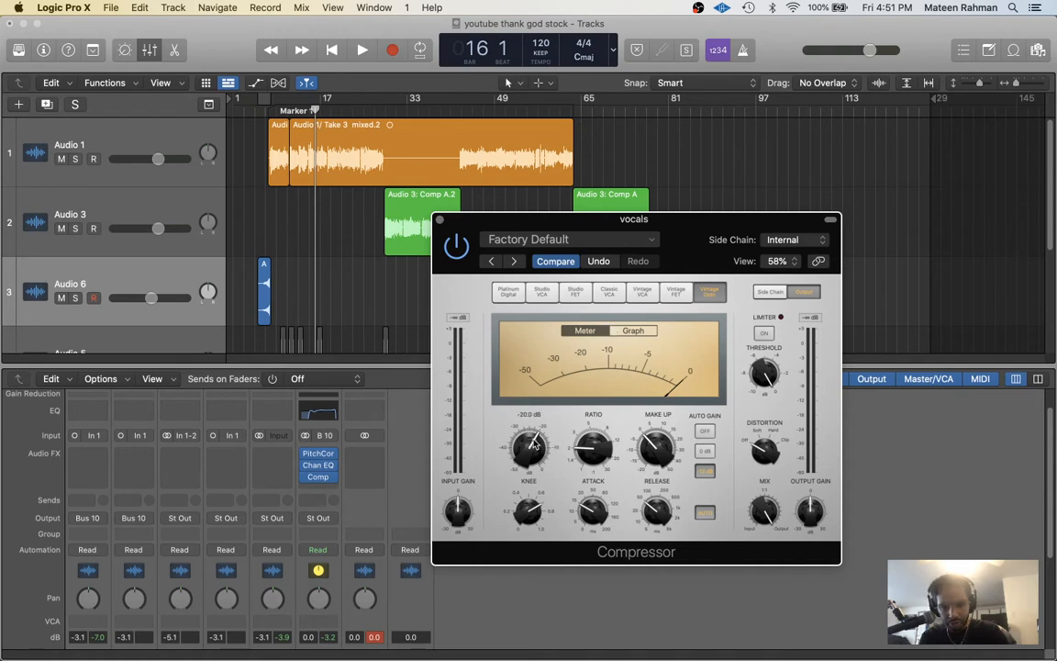
pyautogui.moveTo(604, 447); pyautogui.dragTo(600, 438)
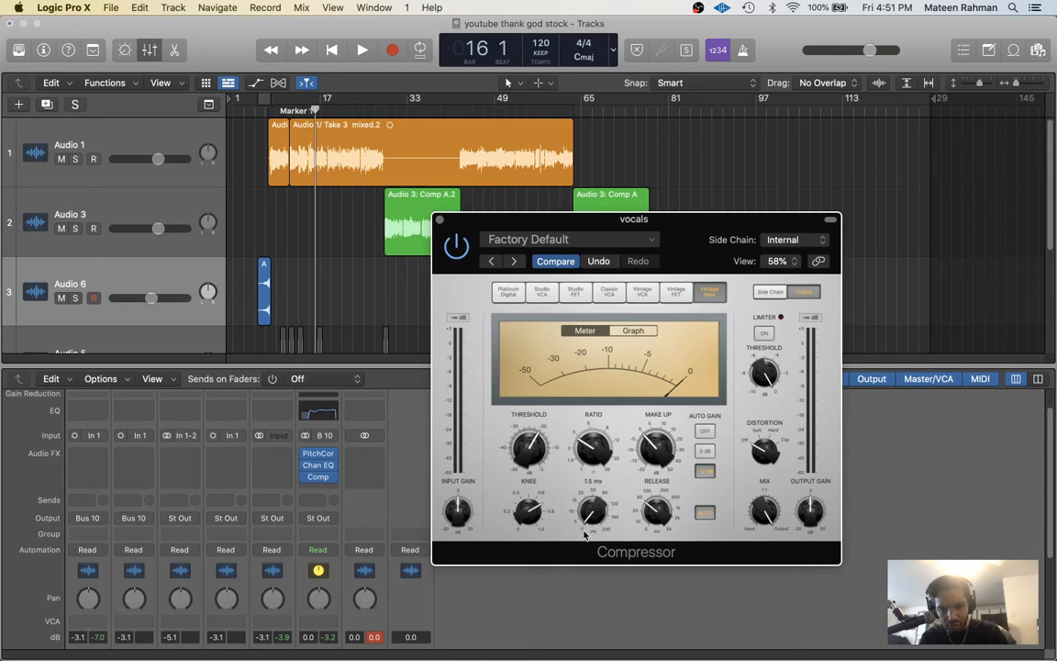
pyautogui.moveTo(581, 524); pyautogui.dragTo(581, 532)
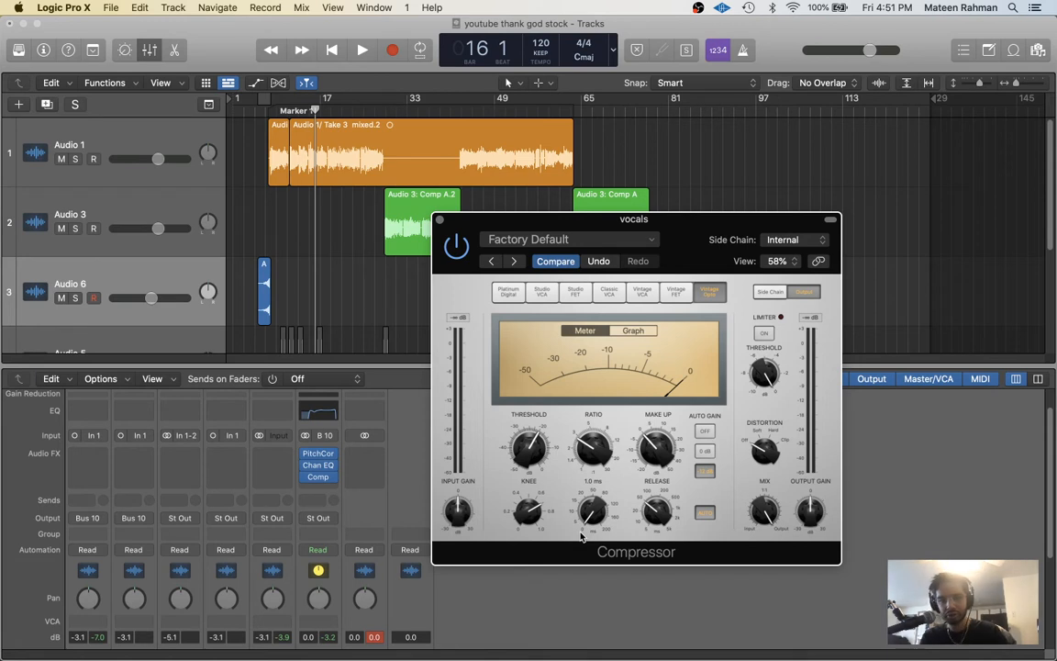
# - Play the vocals from bar 16 and fine-tune the Compressor's attack to 0.5 ms
pyautogui.press('space')
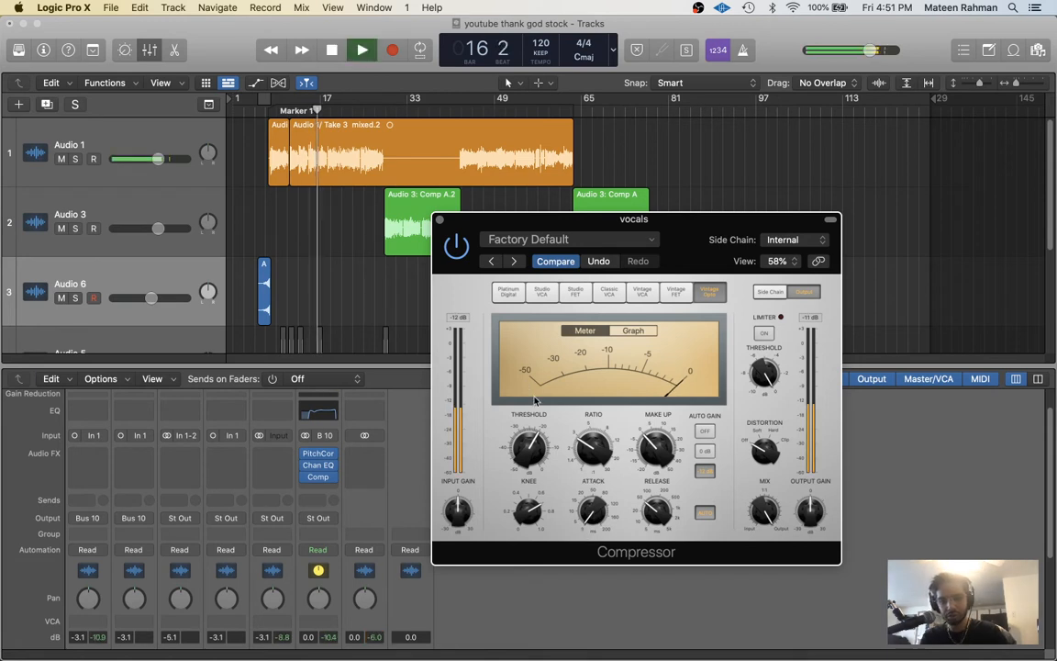
pyautogui.moveTo(584, 517)
pyautogui.mouseDown()
pyautogui.moveTo(581, 507)
pyautogui.moveTo(580, 519)
pyautogui.mouseUp()
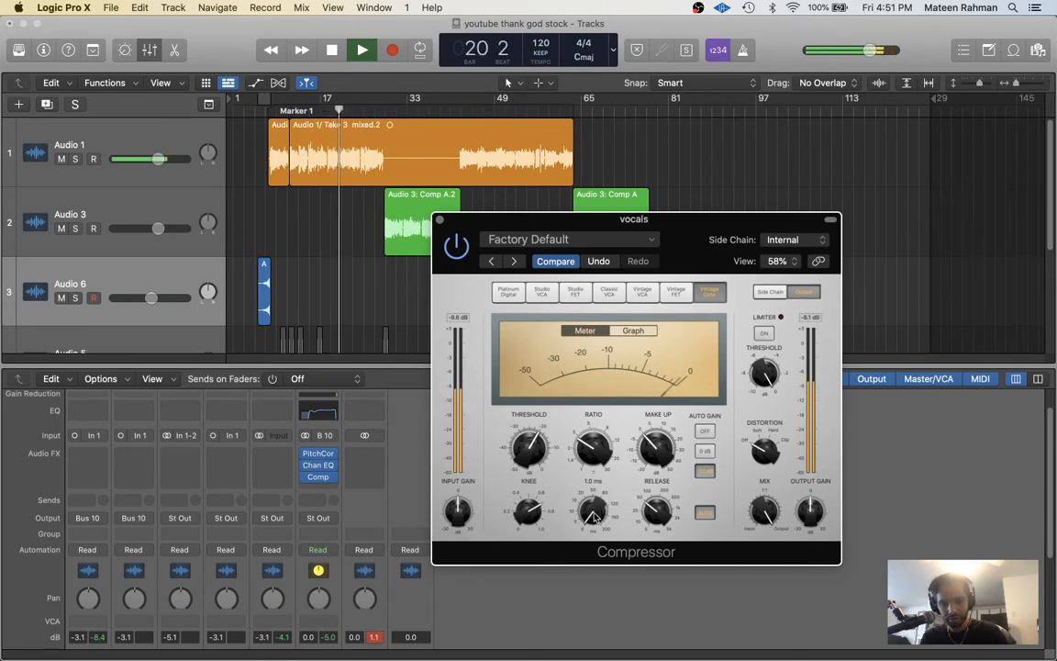
pyautogui.moveTo(601, 517)
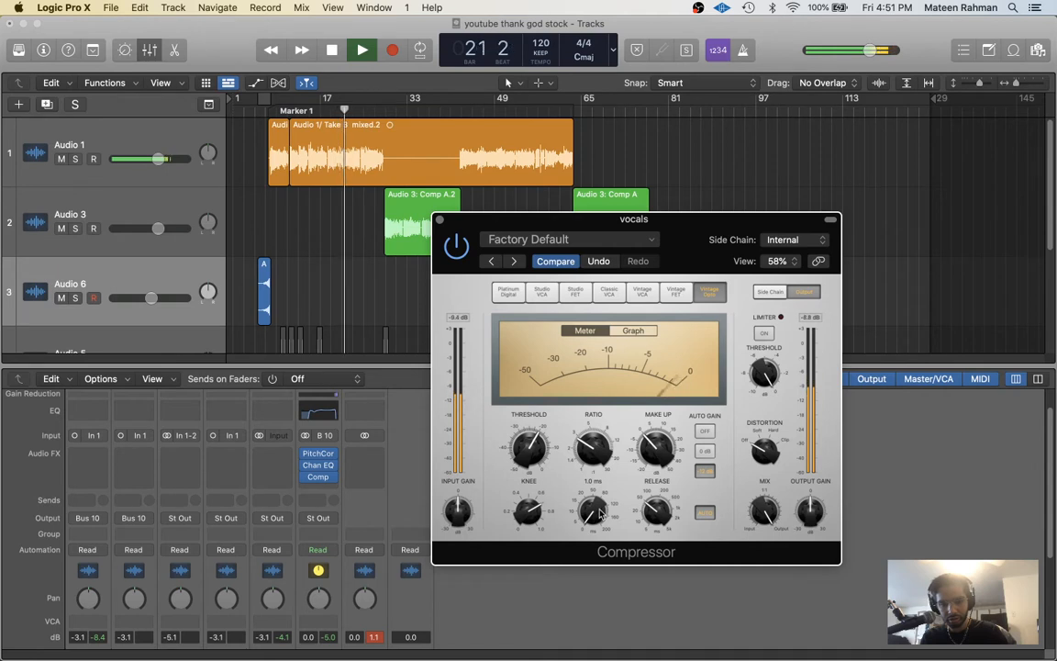
pyautogui.moveTo(599, 516); pyautogui.dragTo(596, 517)
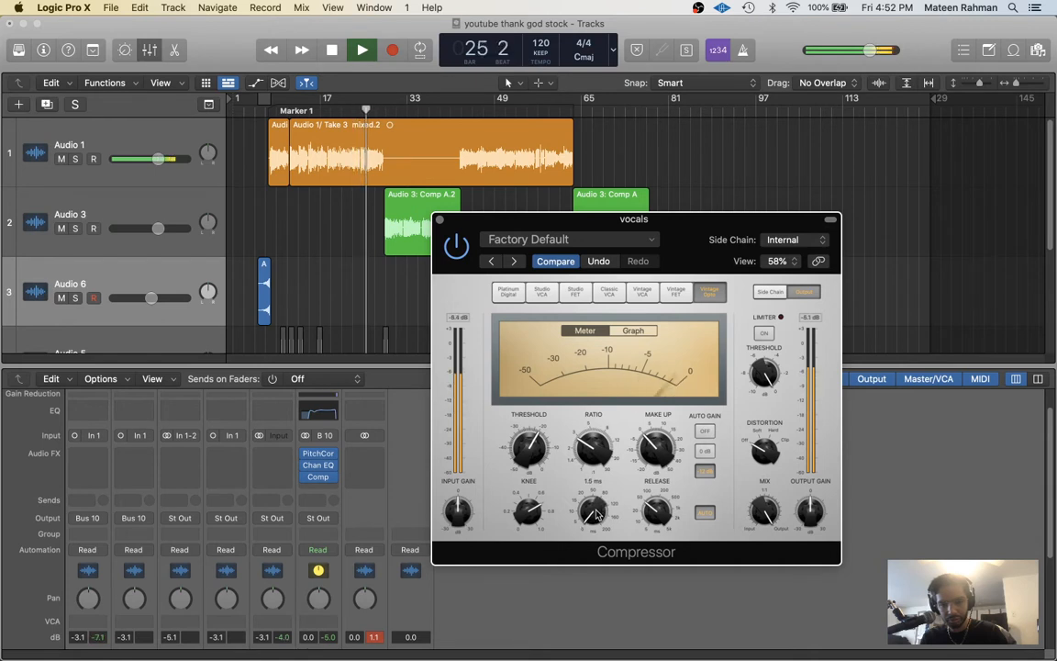
pyautogui.moveTo(597, 516); pyautogui.dragTo(592, 516)
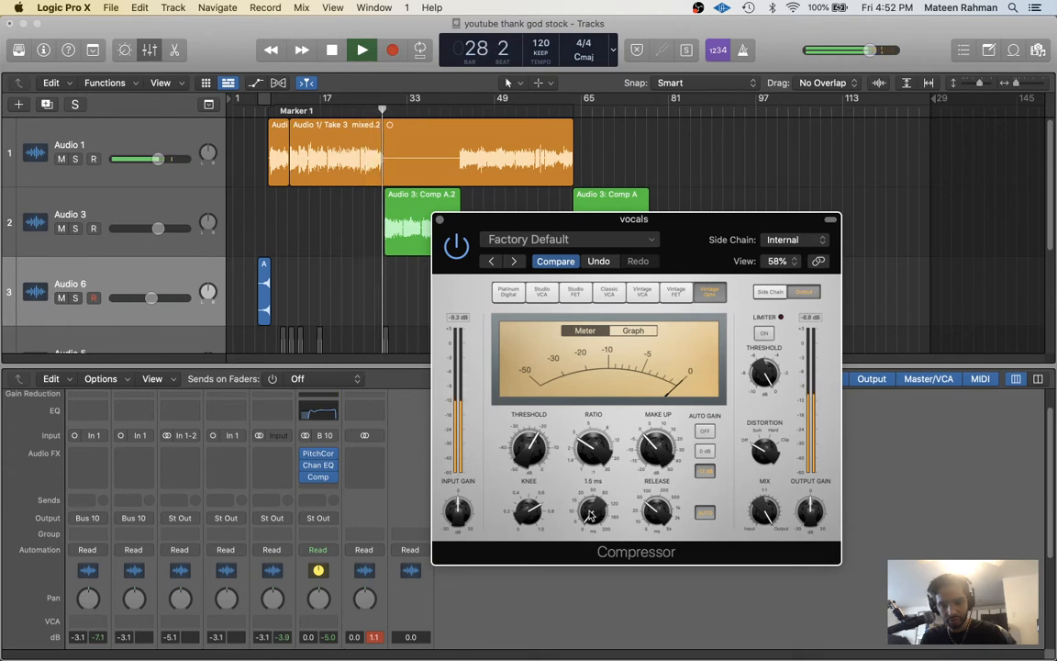
pyautogui.scroll(-1, 592, 517)
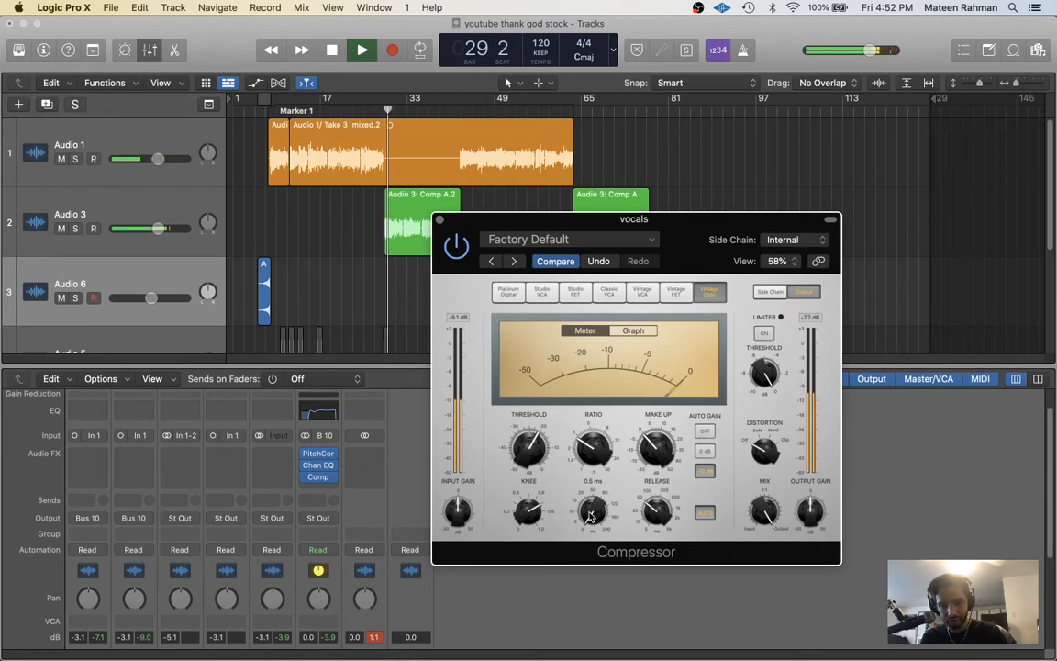
pyautogui.press('space')
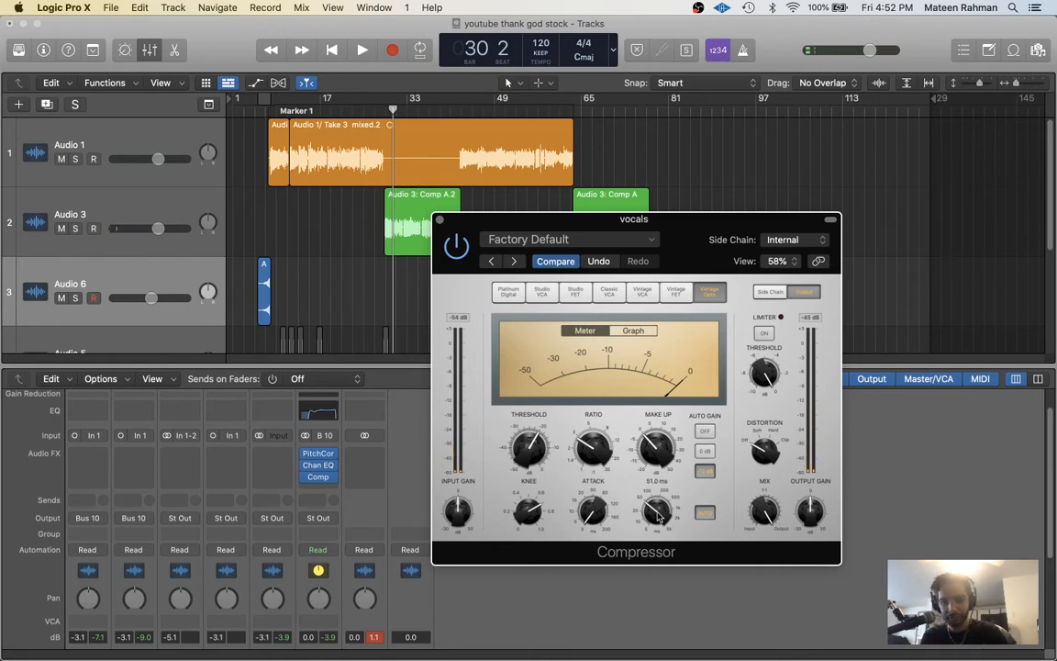
# - Raise the Compressor's release to 72 ms while listening to the vocals
pyautogui.scroll(2, 657, 510)
pyautogui.press('space')
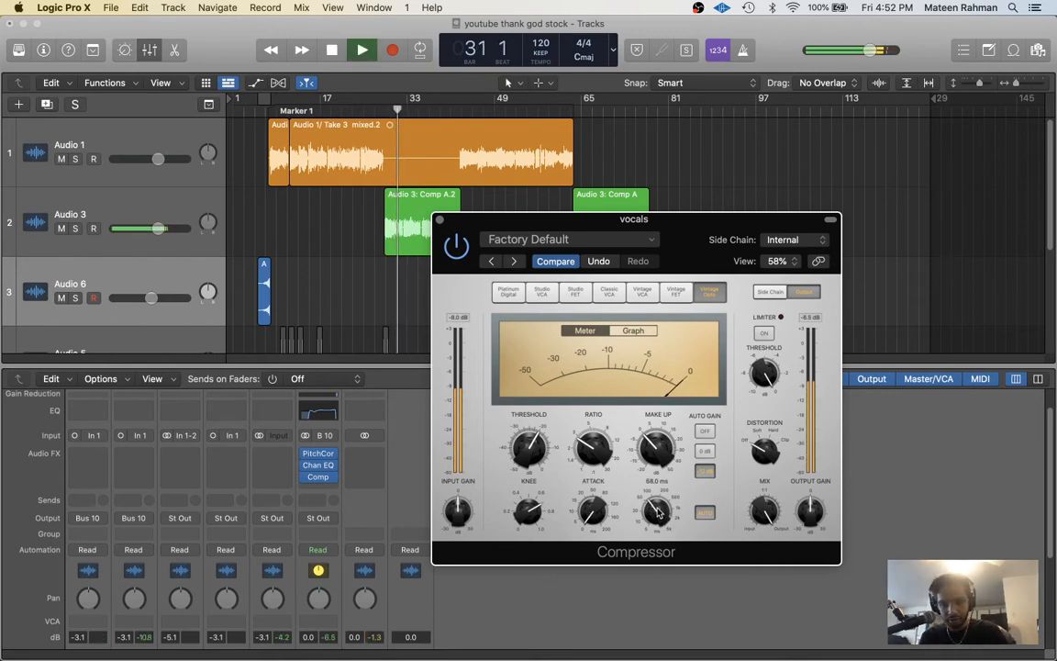
pyautogui.scroll(1, 657, 510)
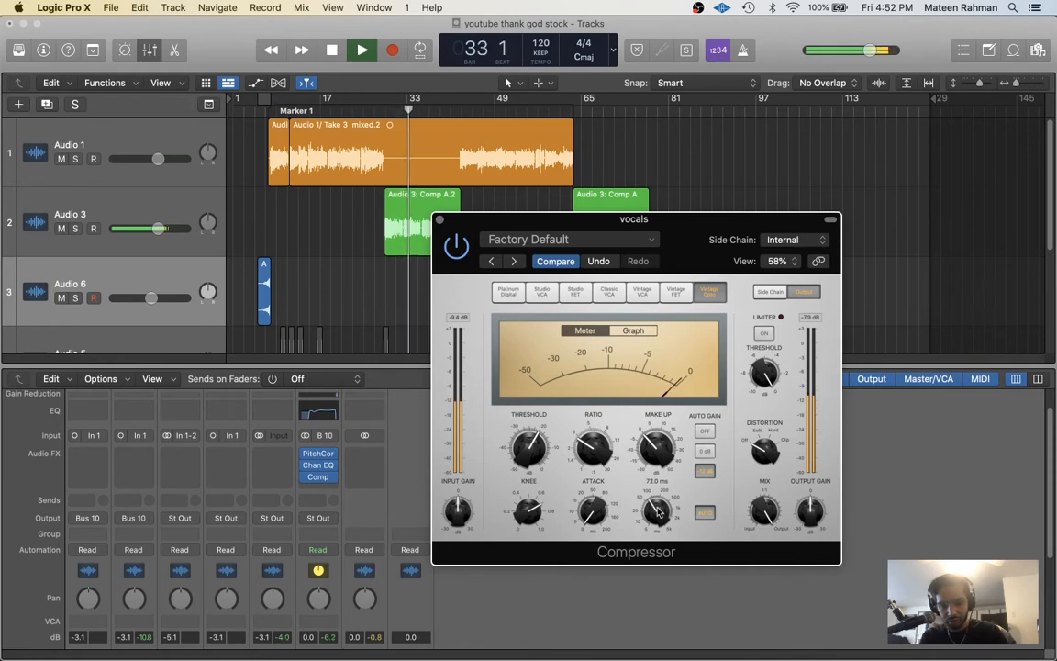
pyautogui.press('space')
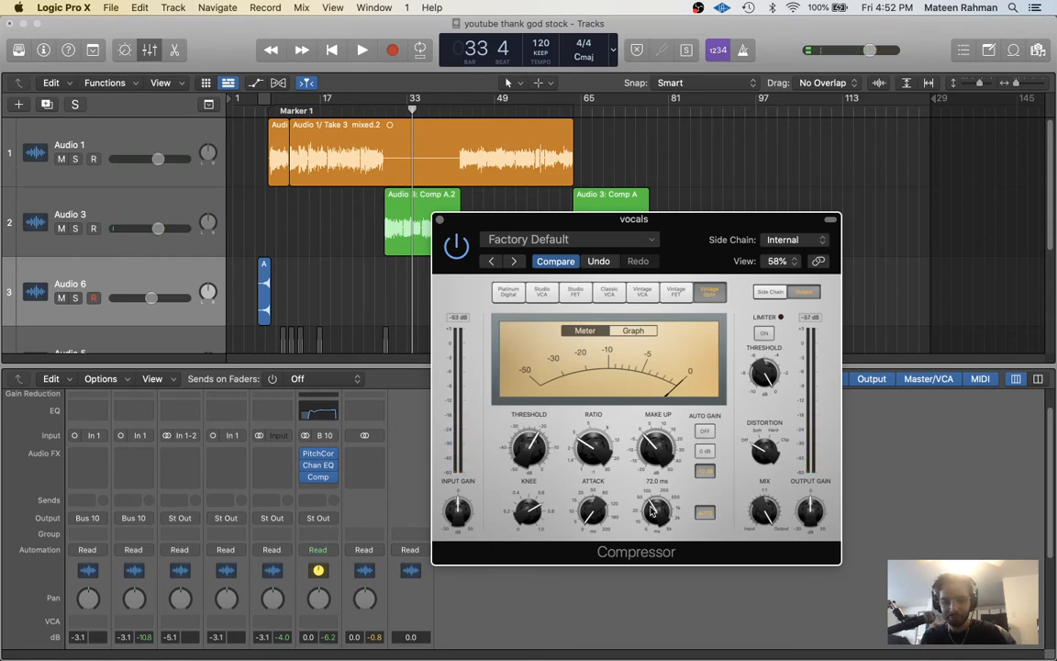
# - Audition the Compressor's knee between 0.0 and 1.0 during playback and settle it near the low end of its range
pyautogui.press('space')
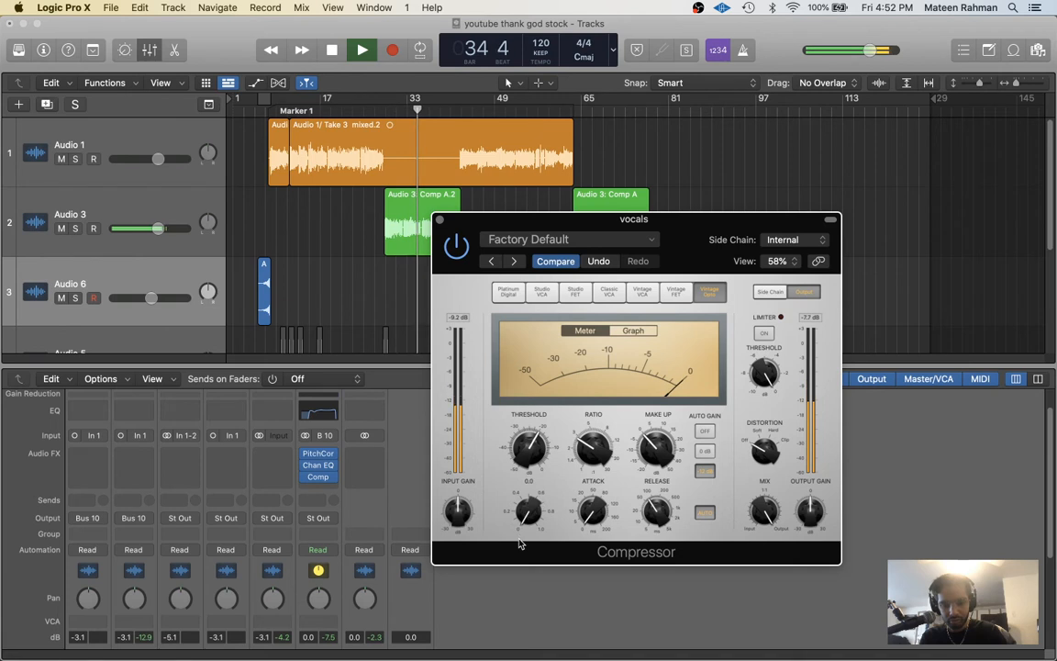
pyautogui.moveTo(523, 519); pyautogui.dragTo(524, 479)
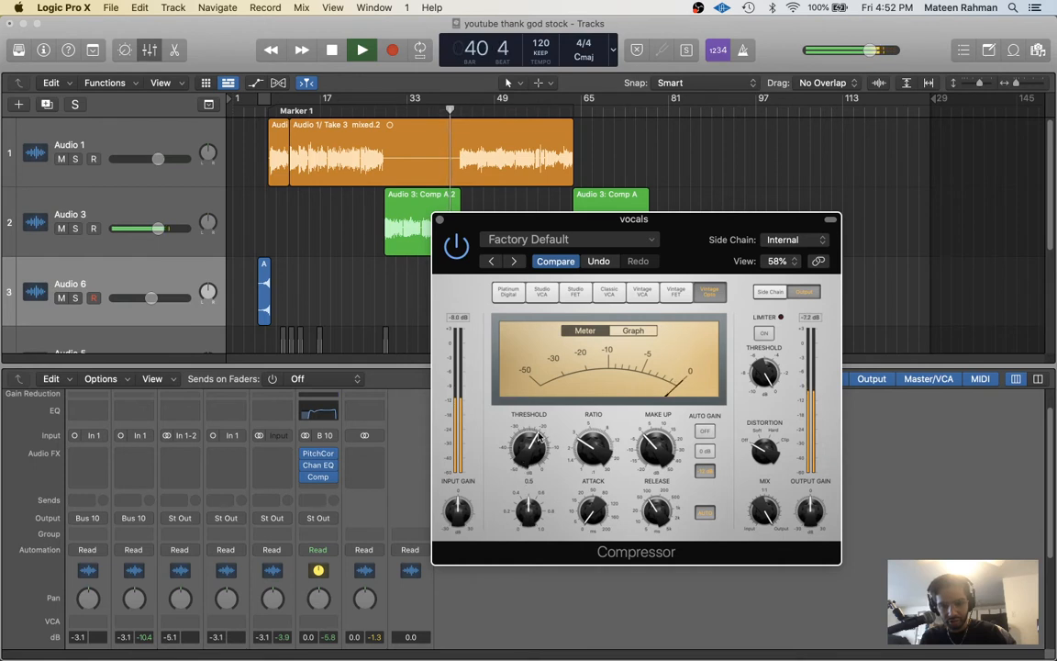
pyautogui.moveTo(529, 510); pyautogui.dragTo(491, 540)
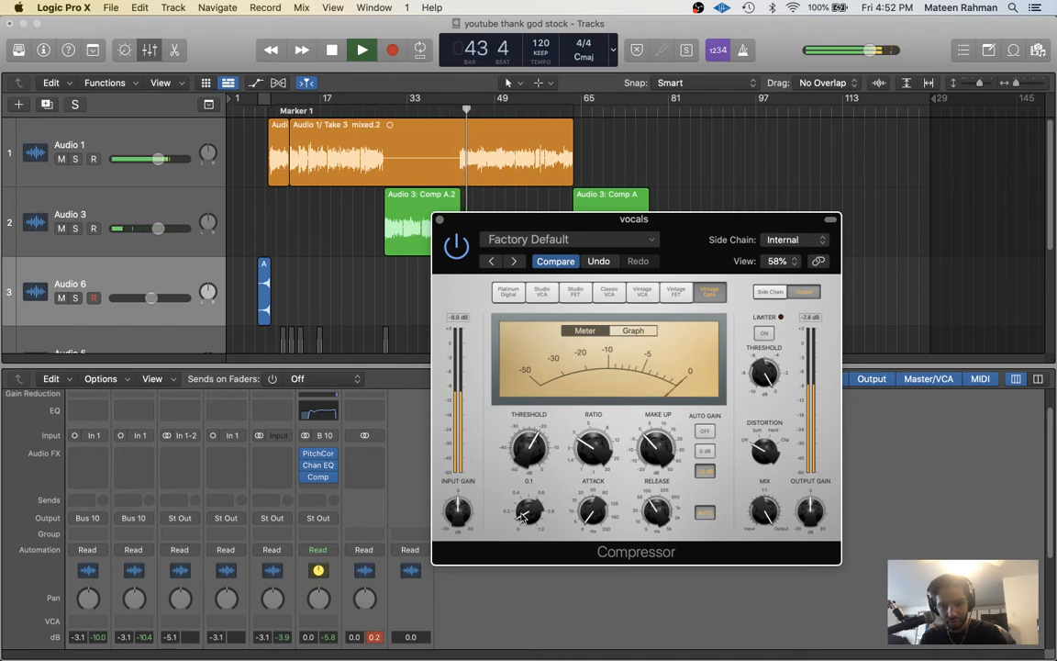
pyautogui.press('space')
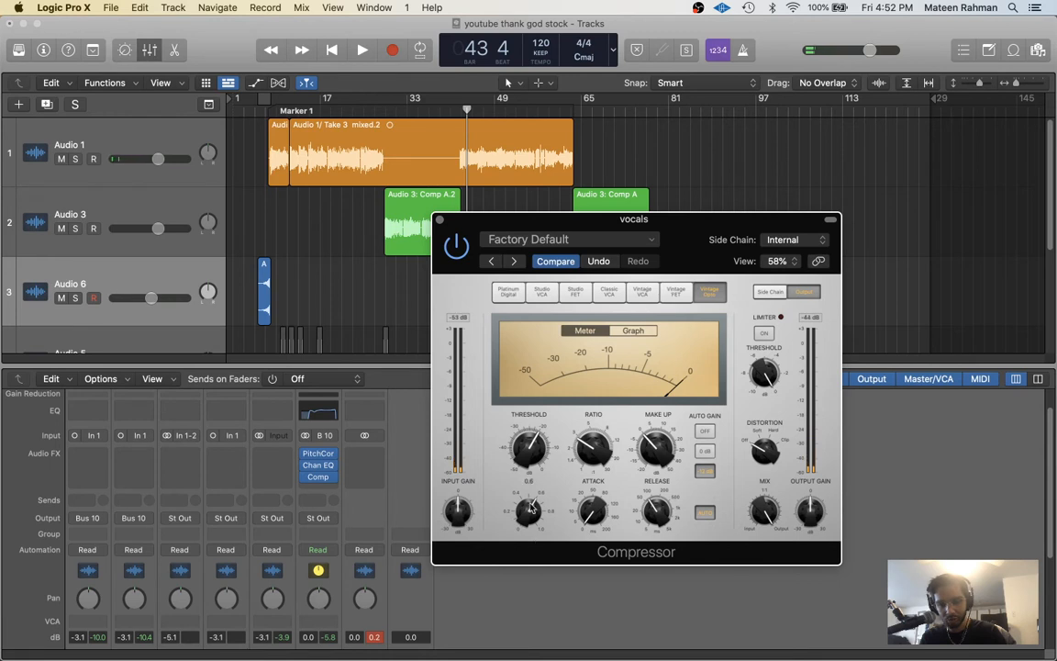
pyautogui.press('space')
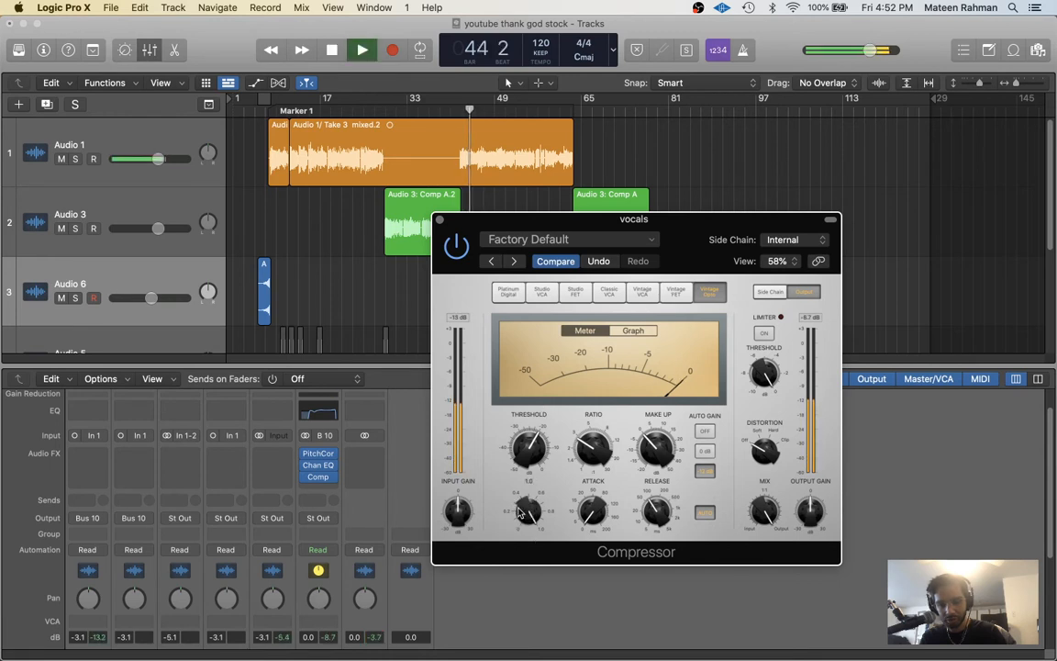
pyautogui.moveTo(526, 510); pyautogui.dragTo(487, 632)
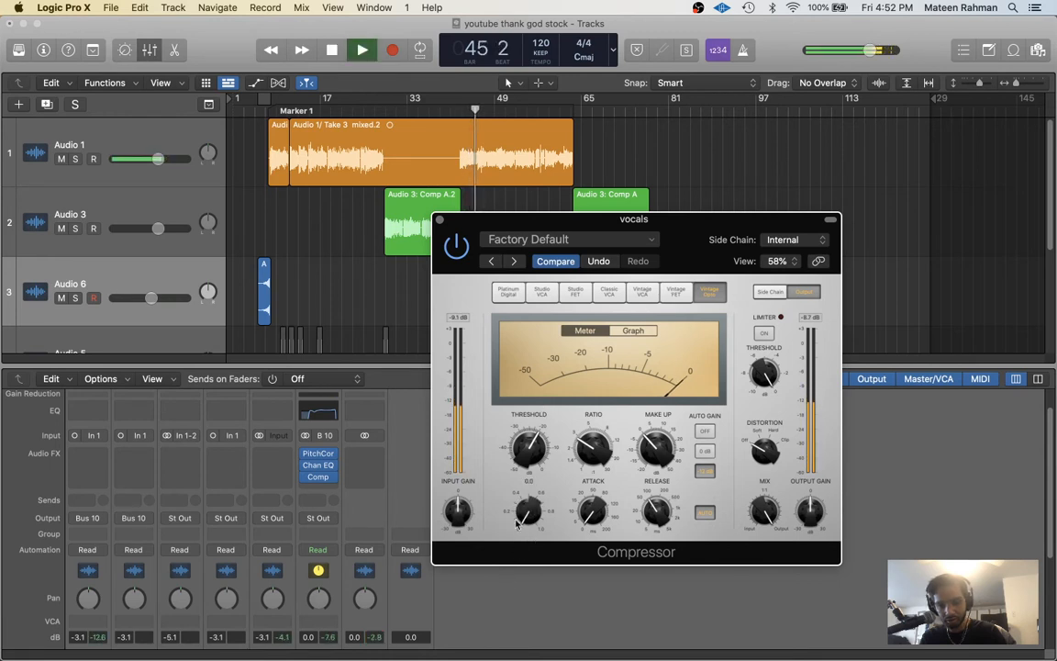
pyautogui.moveTo(516, 519); pyautogui.dragTo(516, 515)
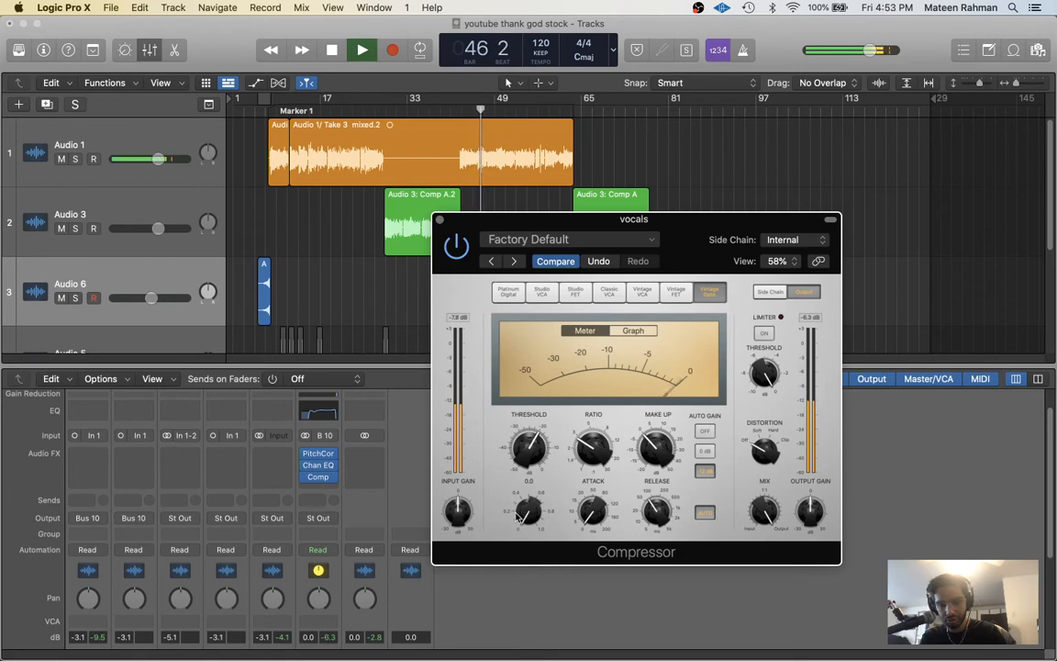
pyautogui.press('space')
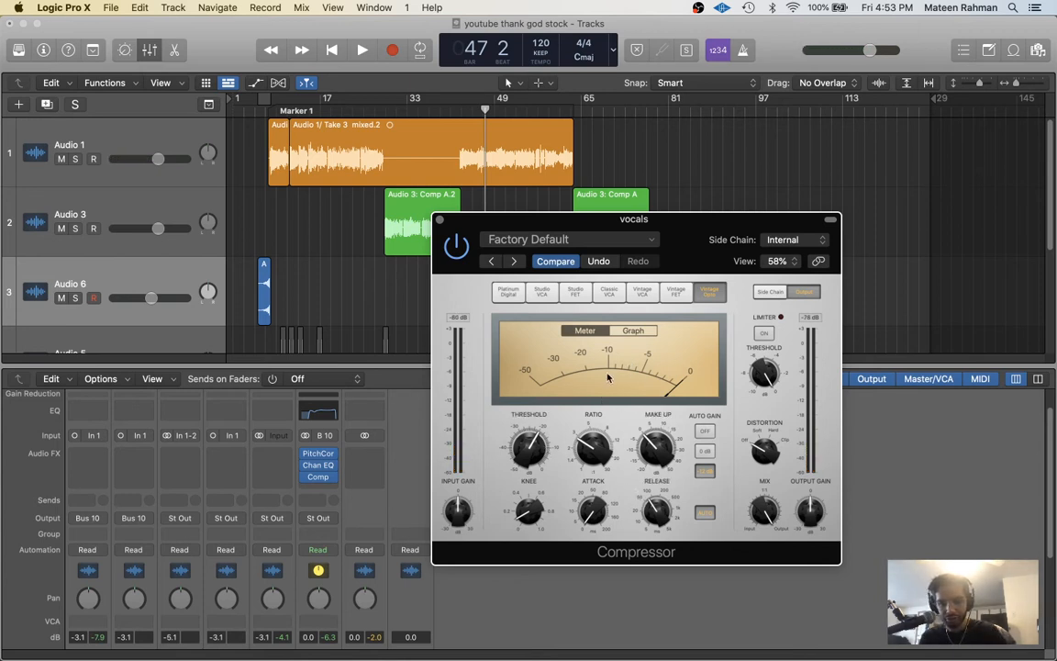
# - Play the vocals from bar 13 and check the Compressor's threshold against its gain reduction meter
pyautogui.click(299, 111)
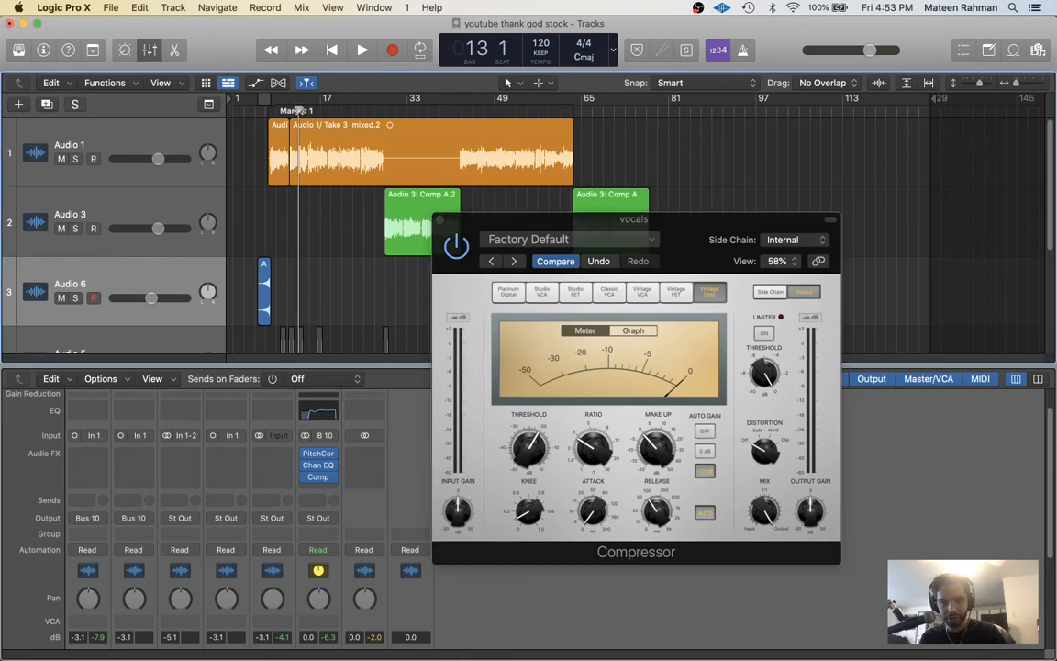
pyautogui.press('space')
pyautogui.click(535, 457)
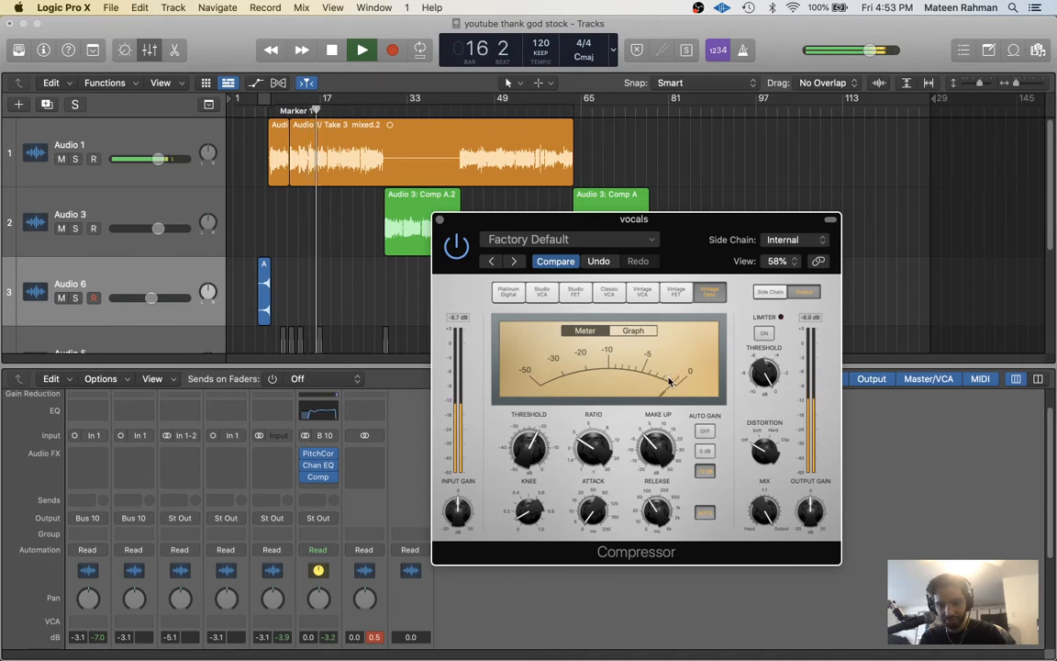
pyautogui.moveTo(770, 500)
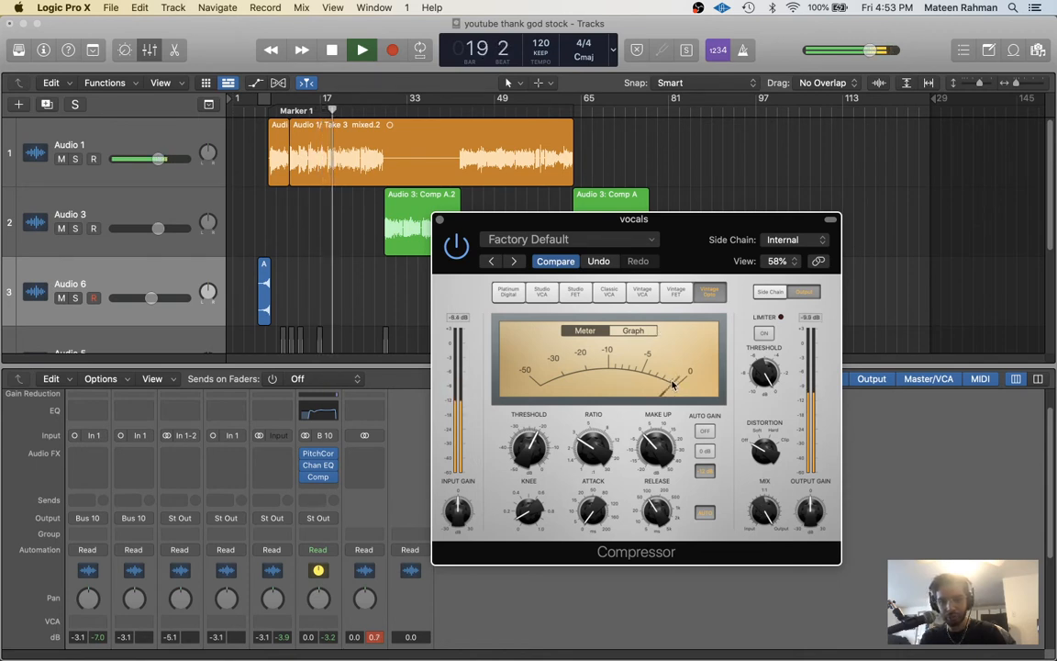
pyautogui.press('space')
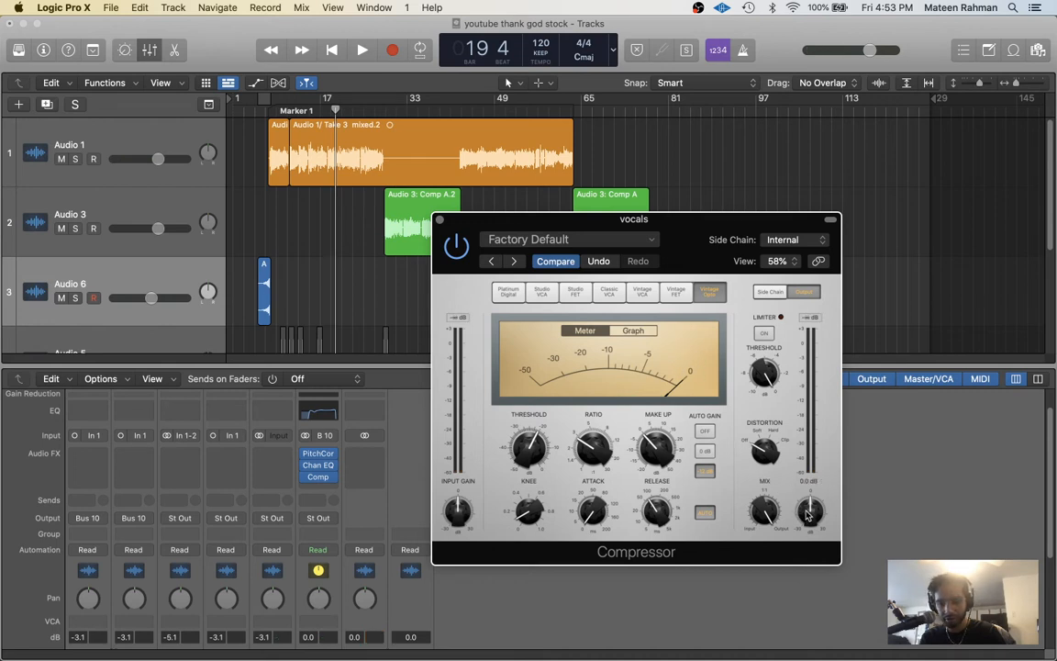
pyautogui.press('space')
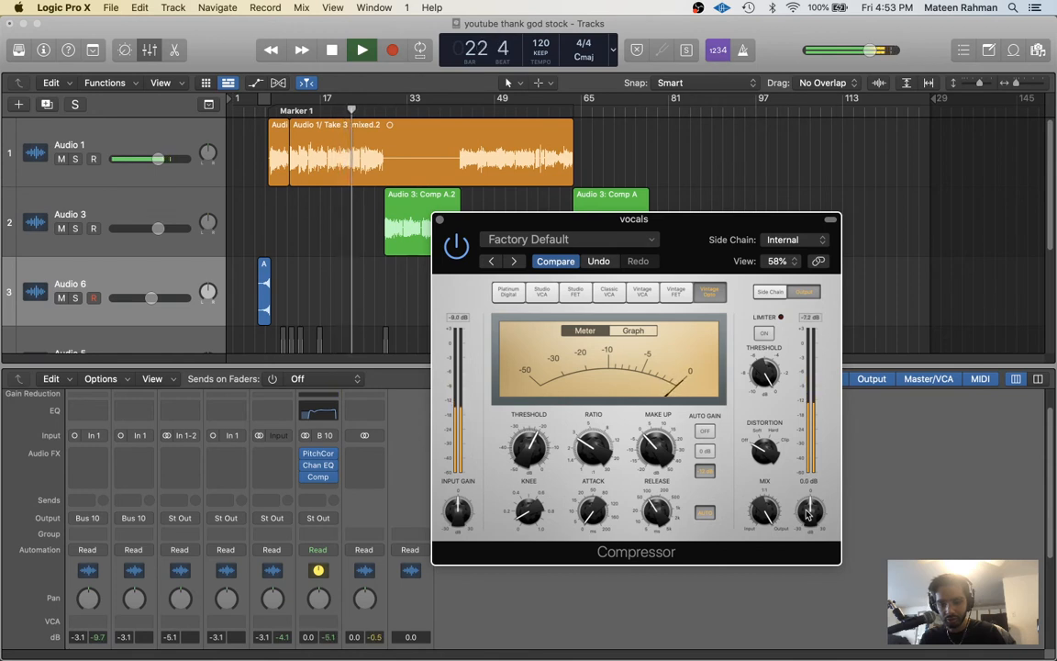
pyautogui.press('space')
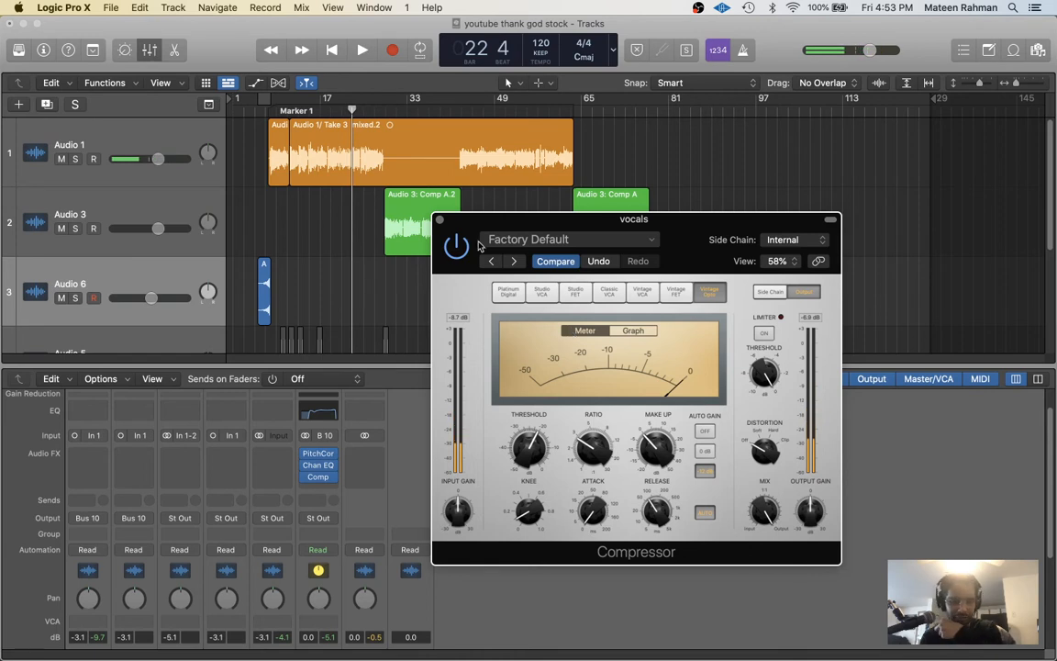
# - Insert a stereo Vintage Tube EQ after the Compressor on the vocals bus and place its window clear of the effect slots
pyautogui.click(317, 476)
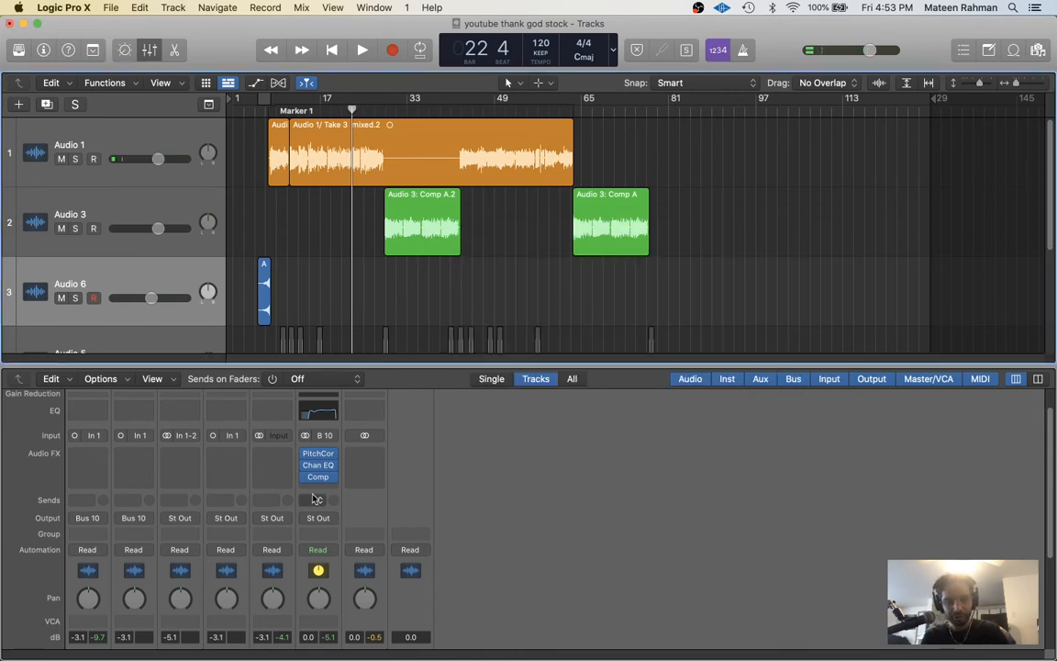
pyautogui.click(288, 110)
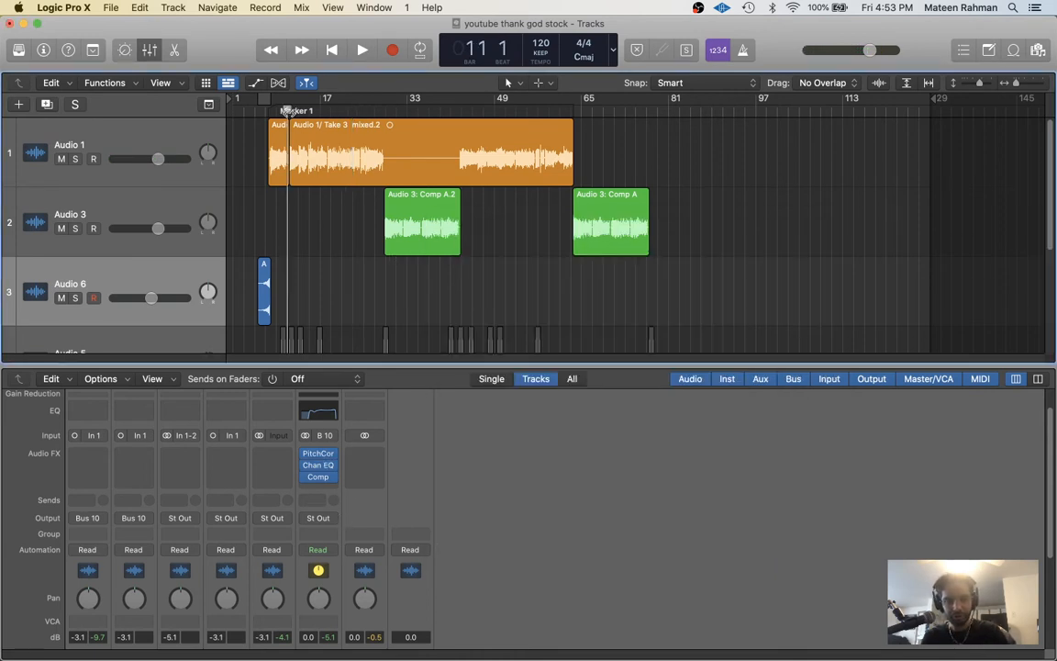
pyautogui.click(322, 491)
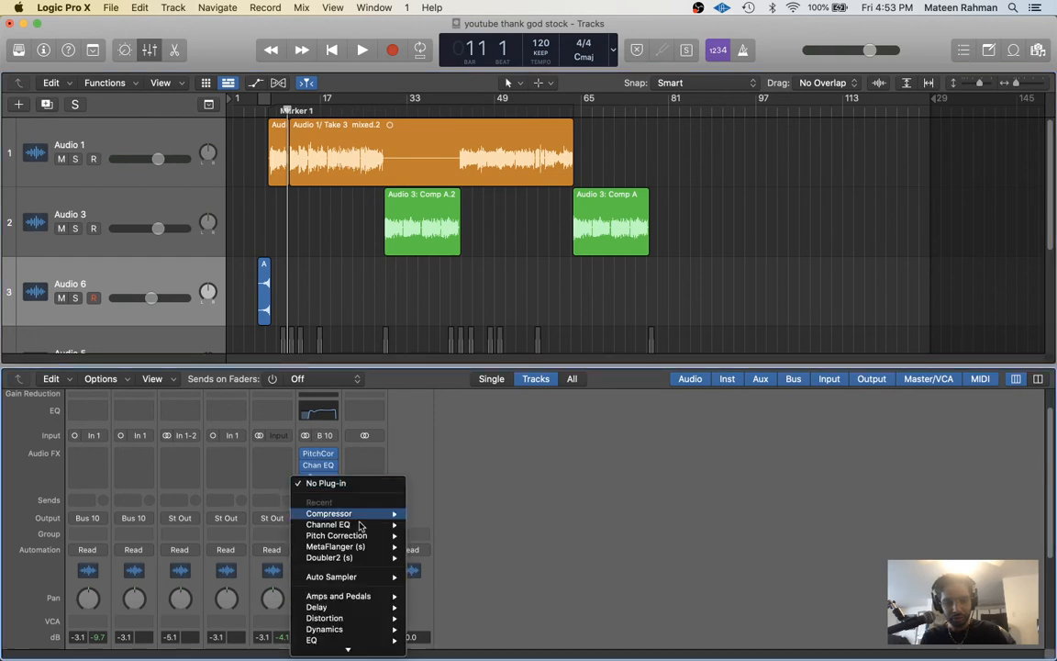
pyautogui.moveTo(354, 565)
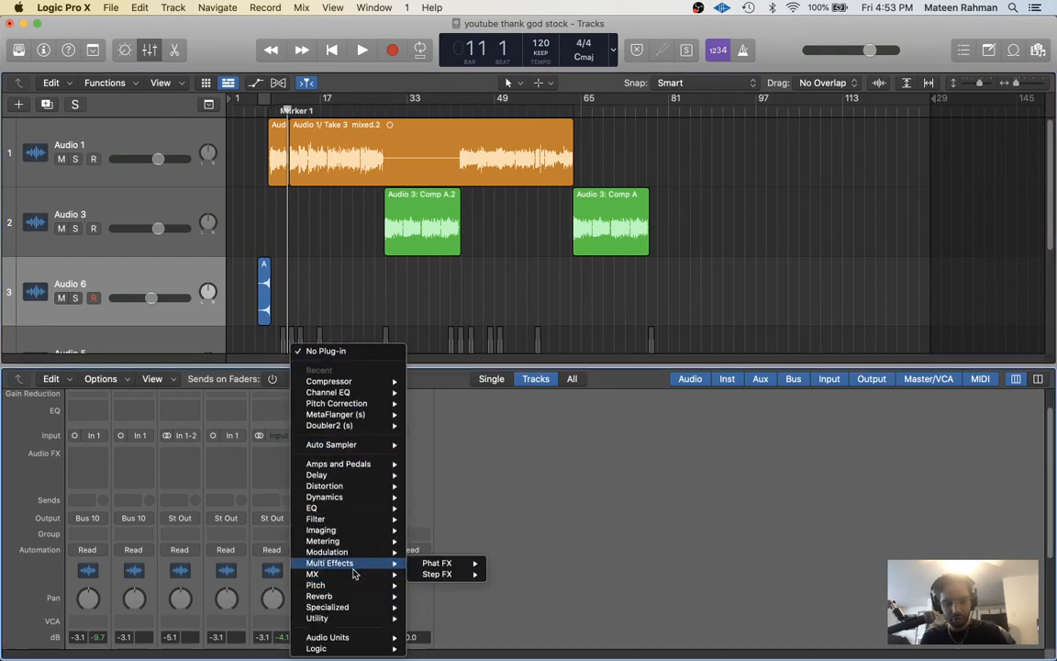
pyautogui.moveTo(349, 508)
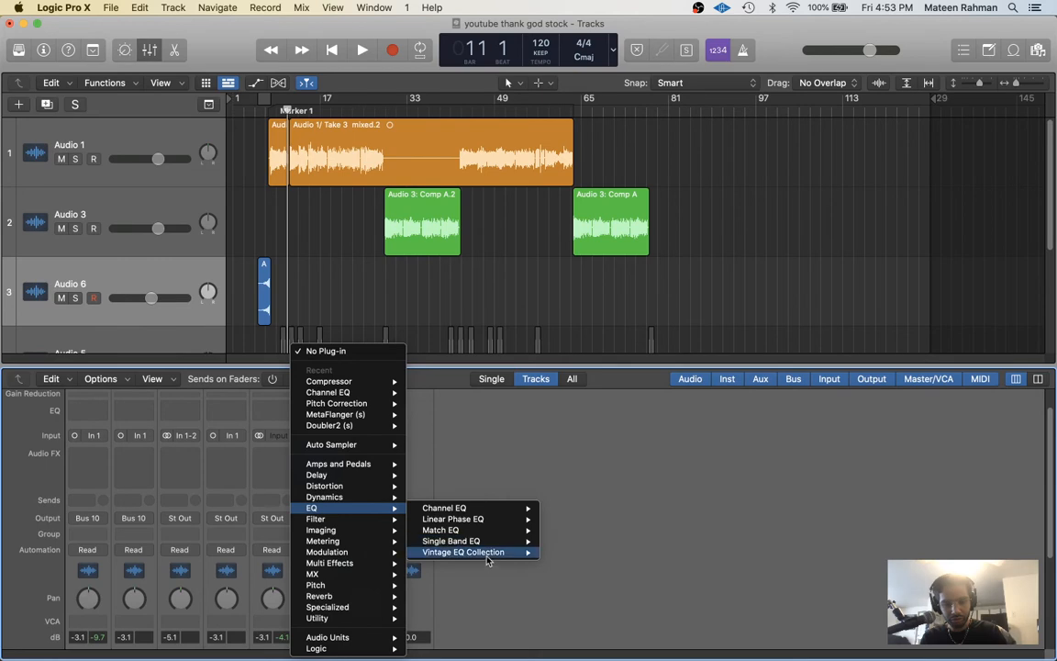
pyautogui.moveTo(487, 554)
pyautogui.moveTo(567, 574)
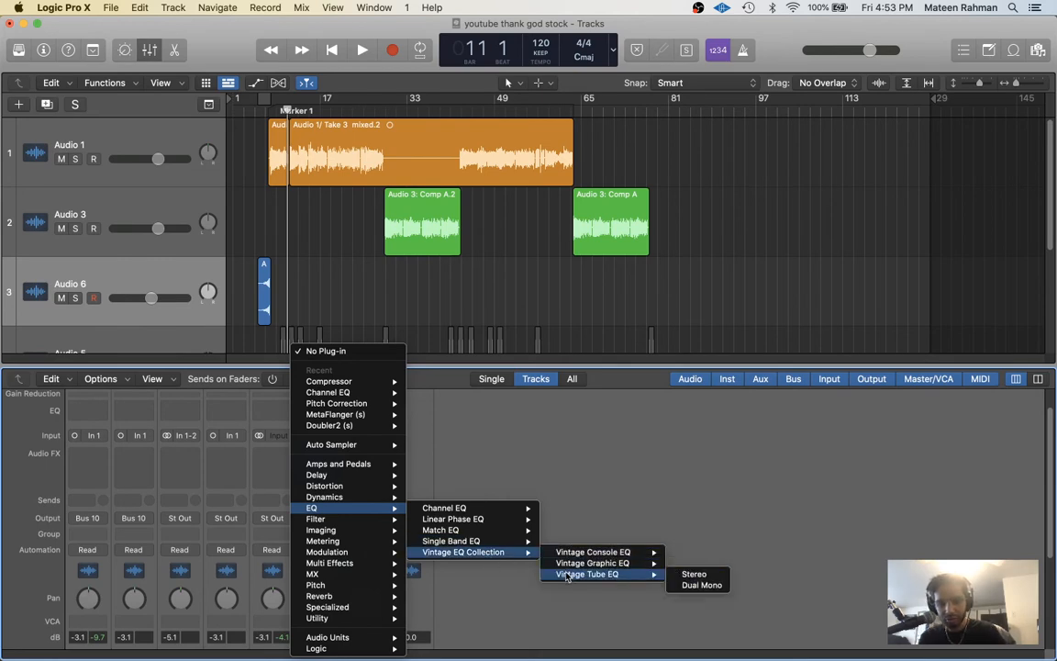
pyautogui.click(693, 574)
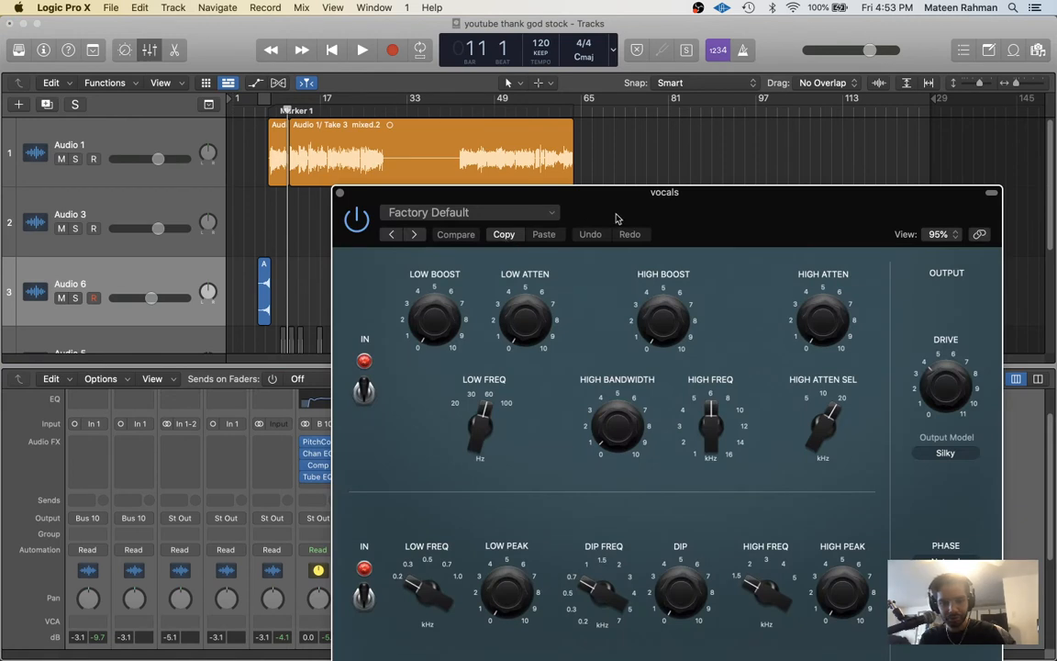
pyautogui.moveTo(619, 215); pyautogui.dragTo(631, 141)
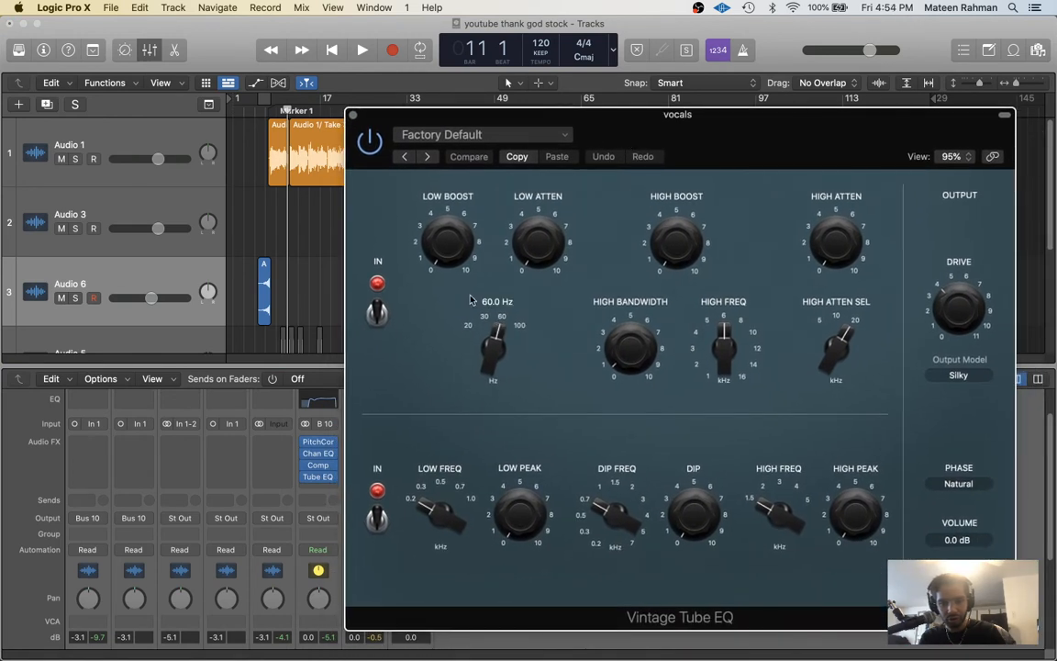
# - Play the vocals from bar 11 and set the Vintage Tube EQ's low boost to 0.8
pyautogui.press('space')
pyautogui.moveTo(444, 250); pyautogui.dragTo(439, 236)
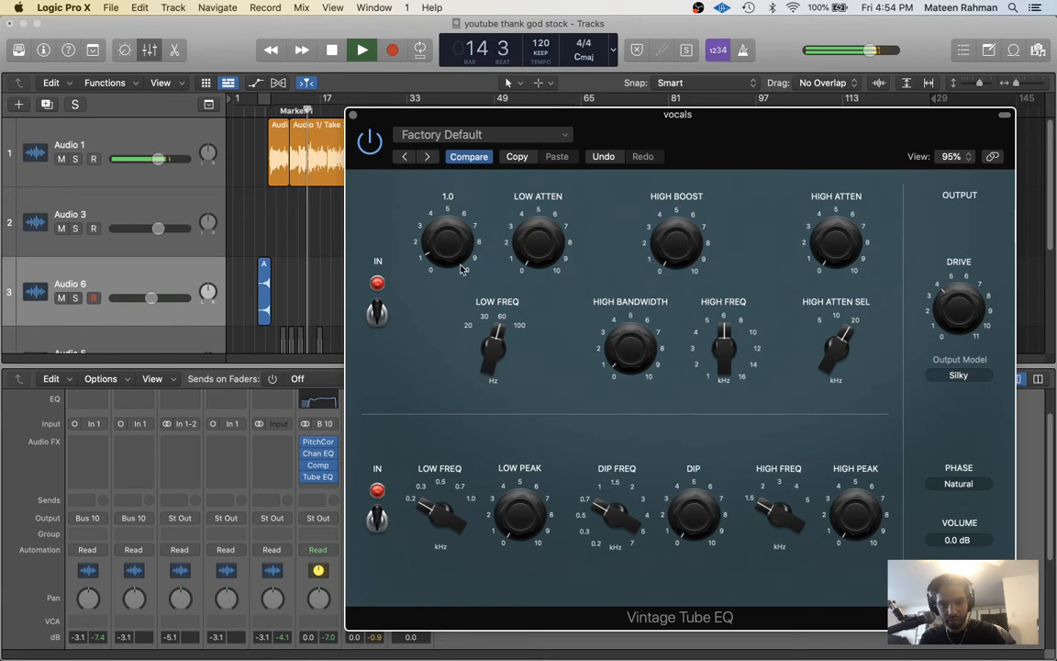
pyautogui.moveTo(456, 259); pyautogui.dragTo(456, 263)
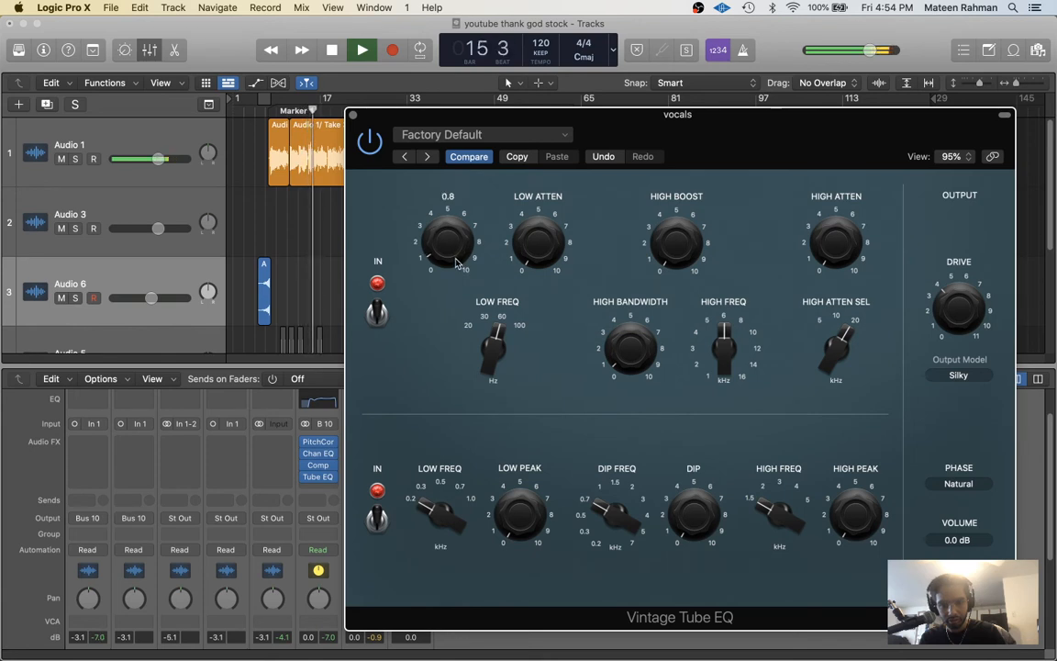
pyautogui.press('space')
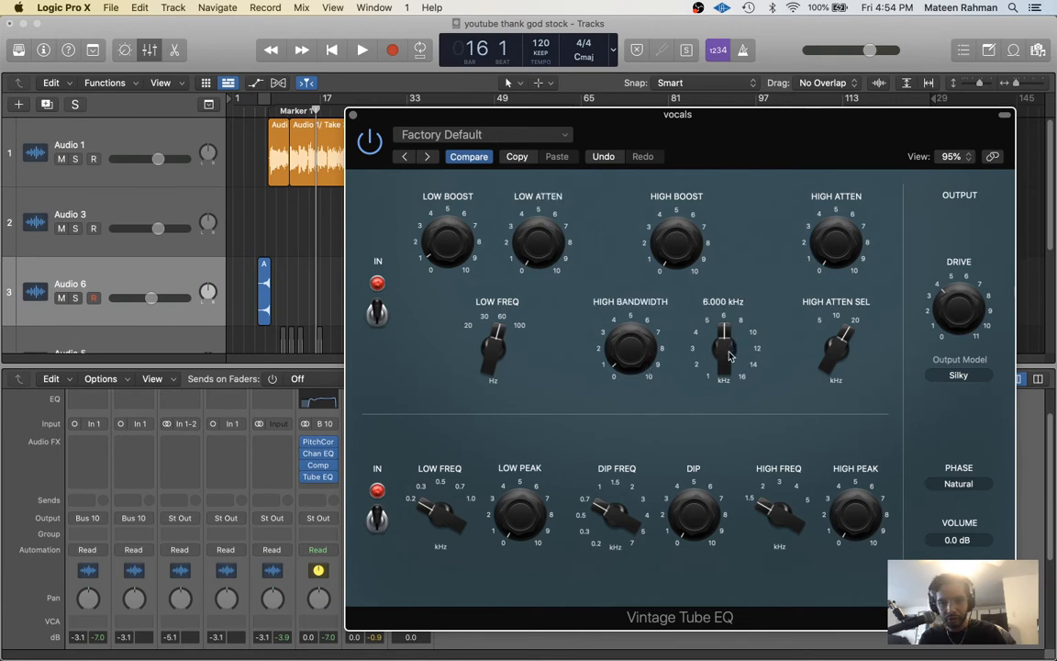
# - Set the Vintage Tube EQ's high frequency to 10.133 kHz and raise its high boost to 8.7 while the vocals play
pyautogui.moveTo(730, 355); pyautogui.dragTo(703, 294)
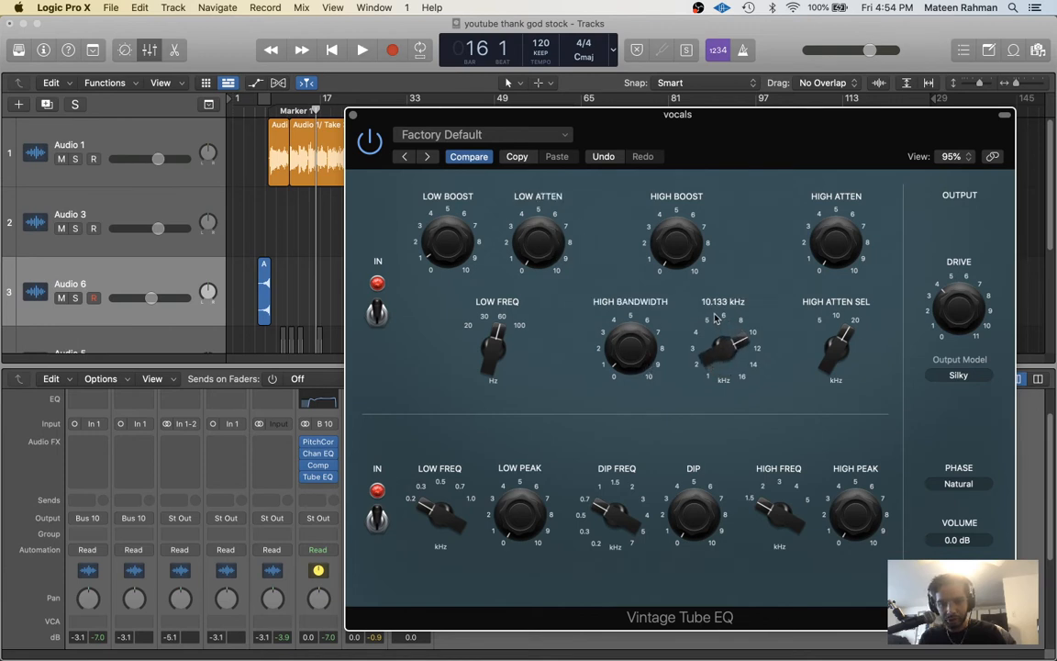
pyautogui.press('space')
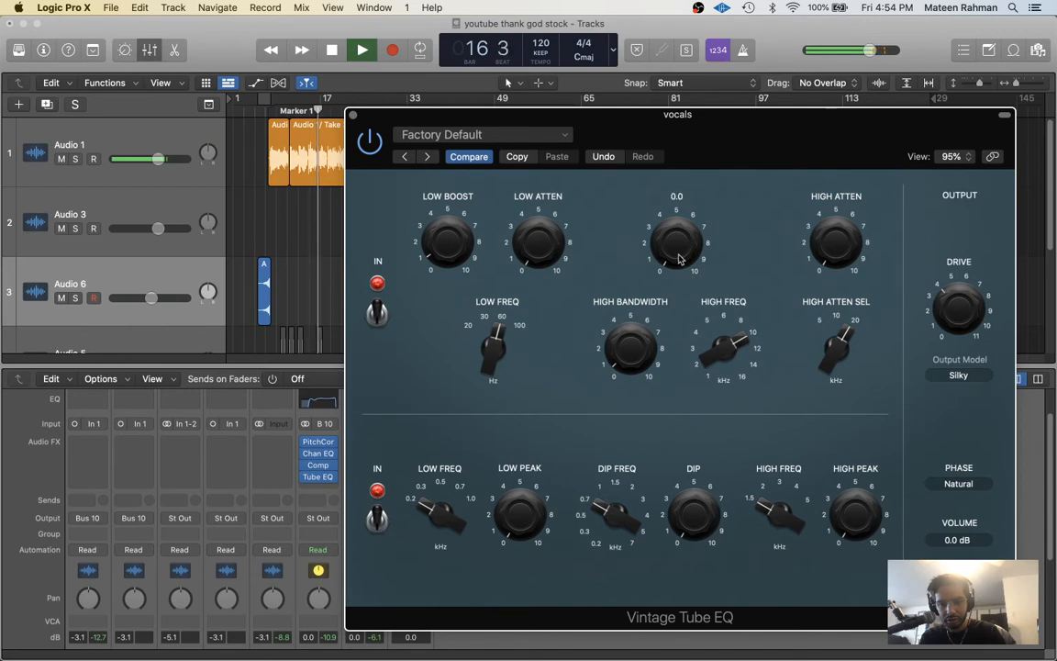
pyautogui.moveTo(675, 254); pyautogui.dragTo(712, 83)
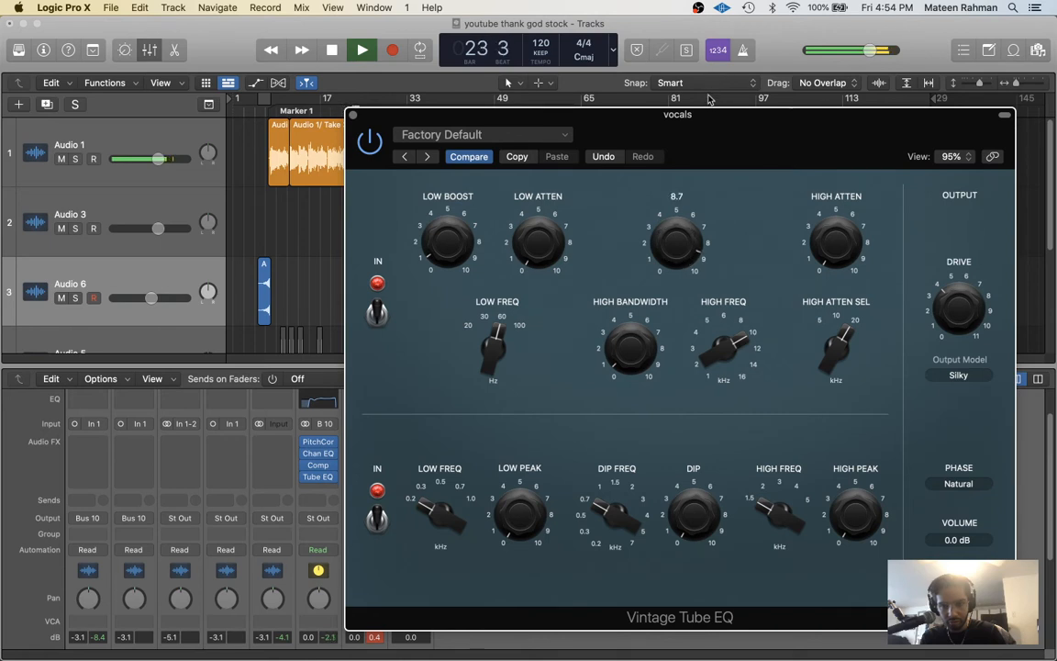
pyautogui.moveTo(708, 99); pyautogui.dragTo(708, 100)
pyautogui.press('space')
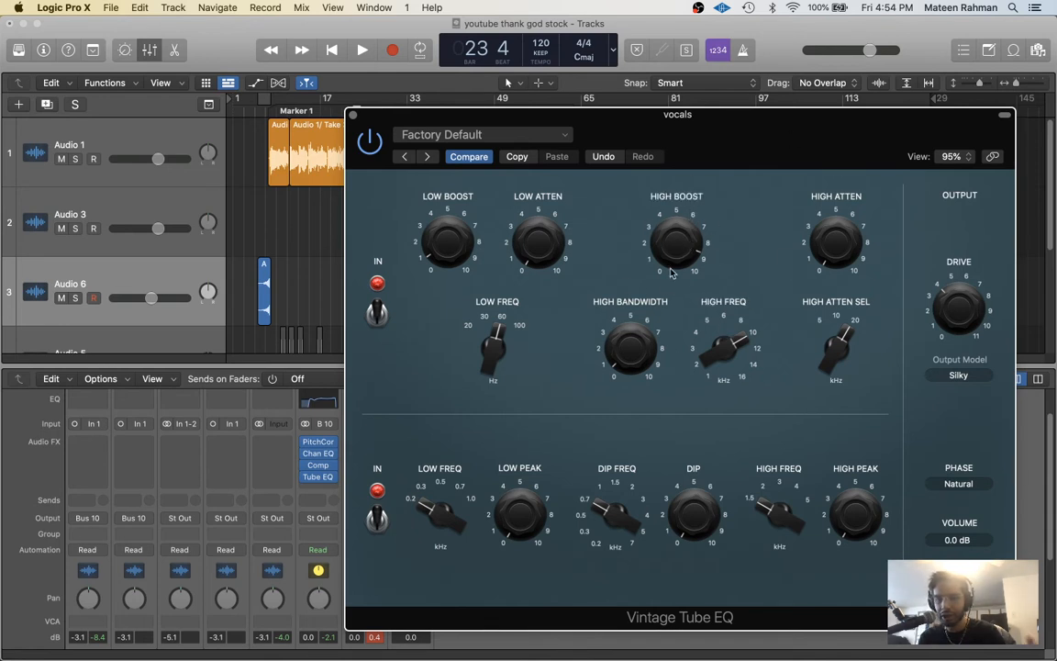
# - Resume playback, fine-tune the Vintage Tube EQ's high boost and set its high attenuation to 1.2
pyautogui.moveTo(686, 250)
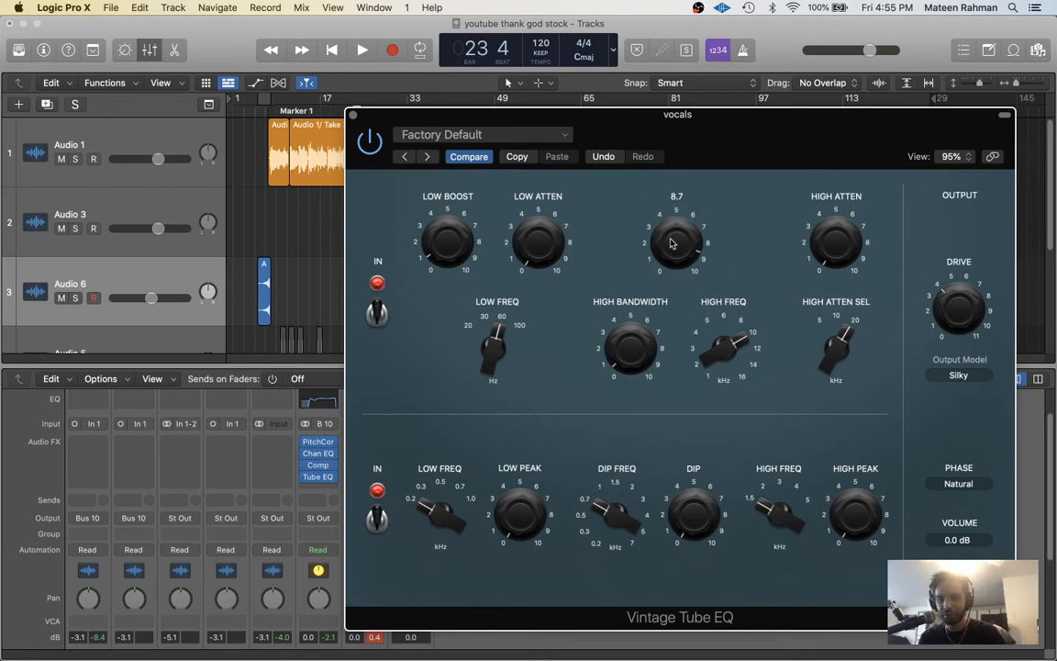
pyautogui.press('space')
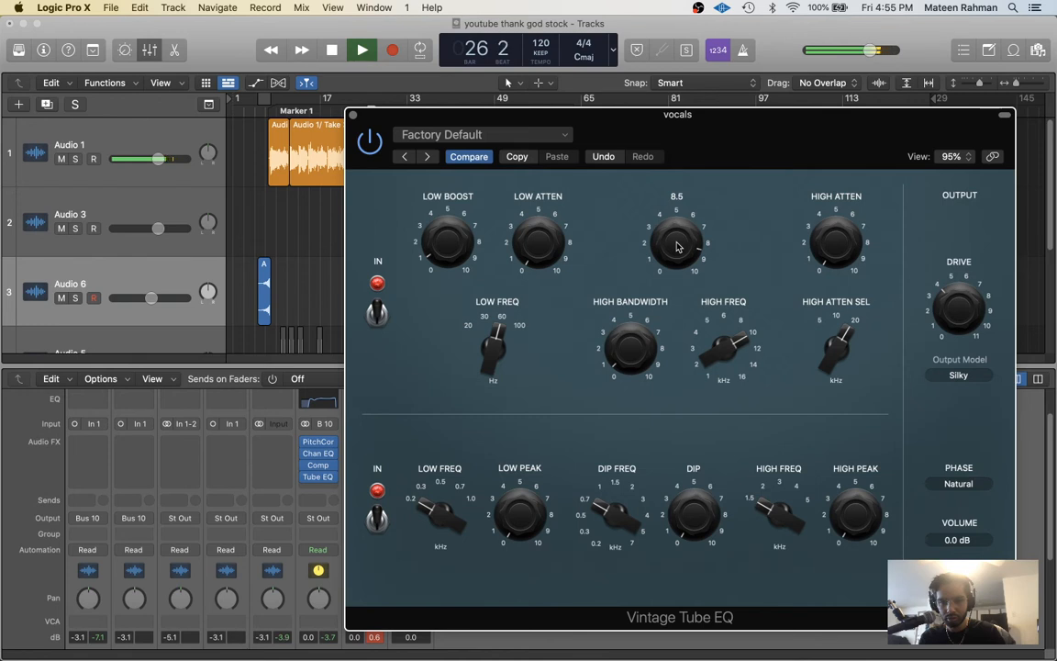
pyautogui.scroll(1, 678, 244)
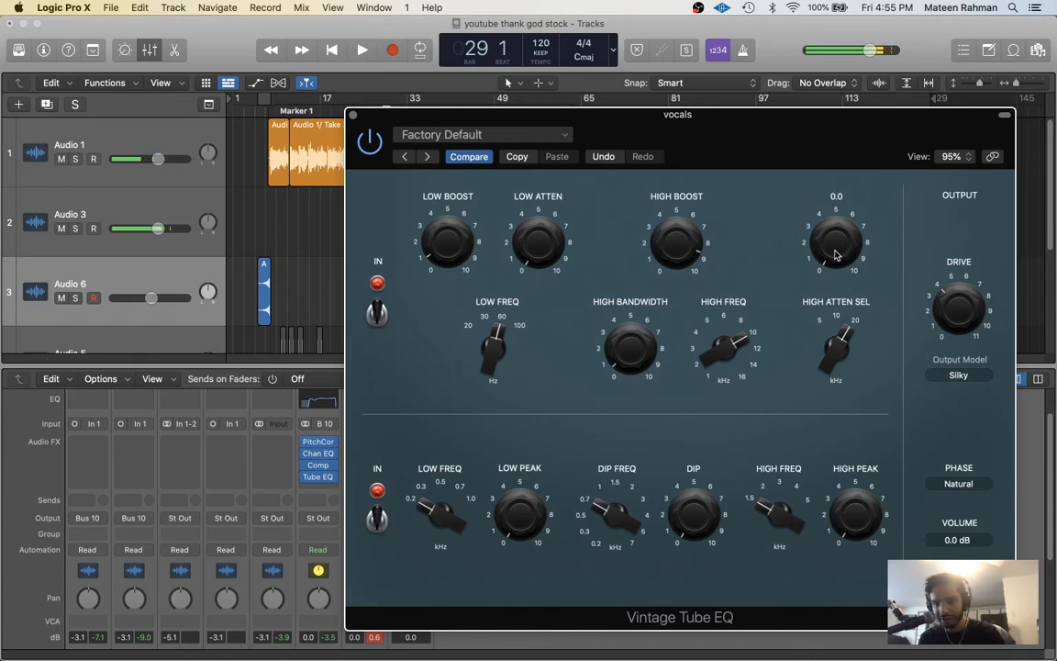
pyautogui.moveTo(835, 252); pyautogui.dragTo(822, 234)
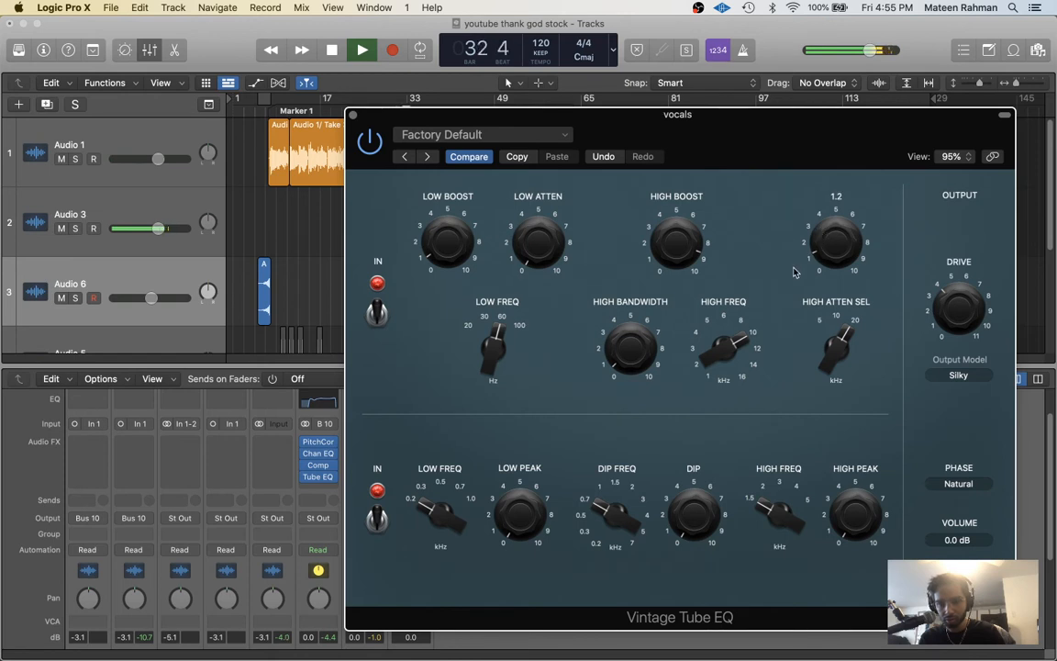
pyautogui.press('space')
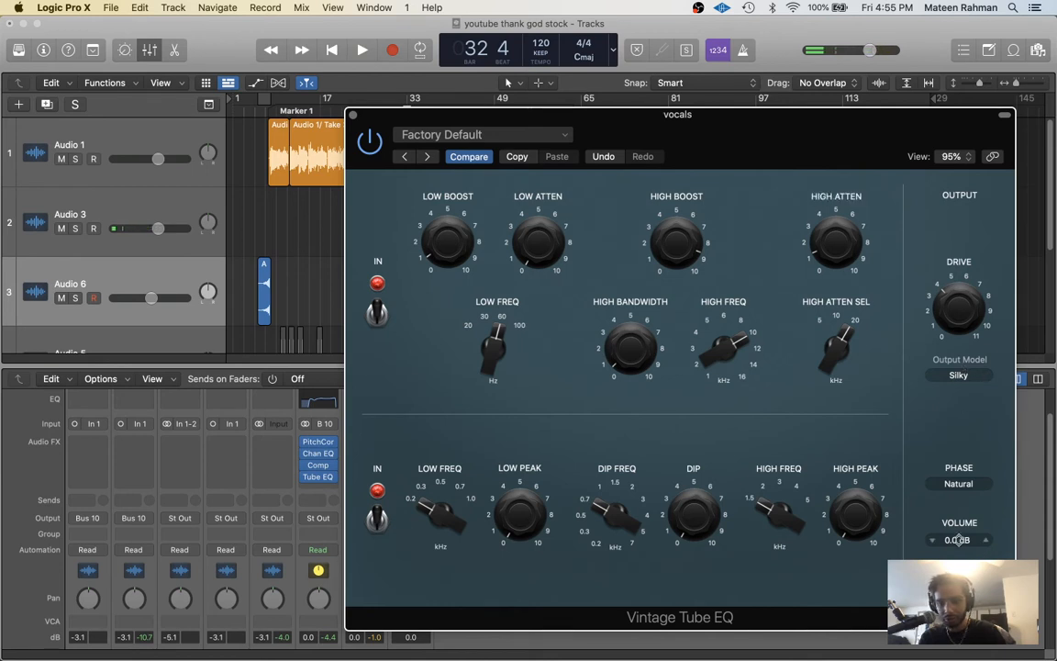
# - Lower the Vintage Tube EQ's output volume to -1.5 dB during playback, comparing against bypass, and close its window
pyautogui.press('space')
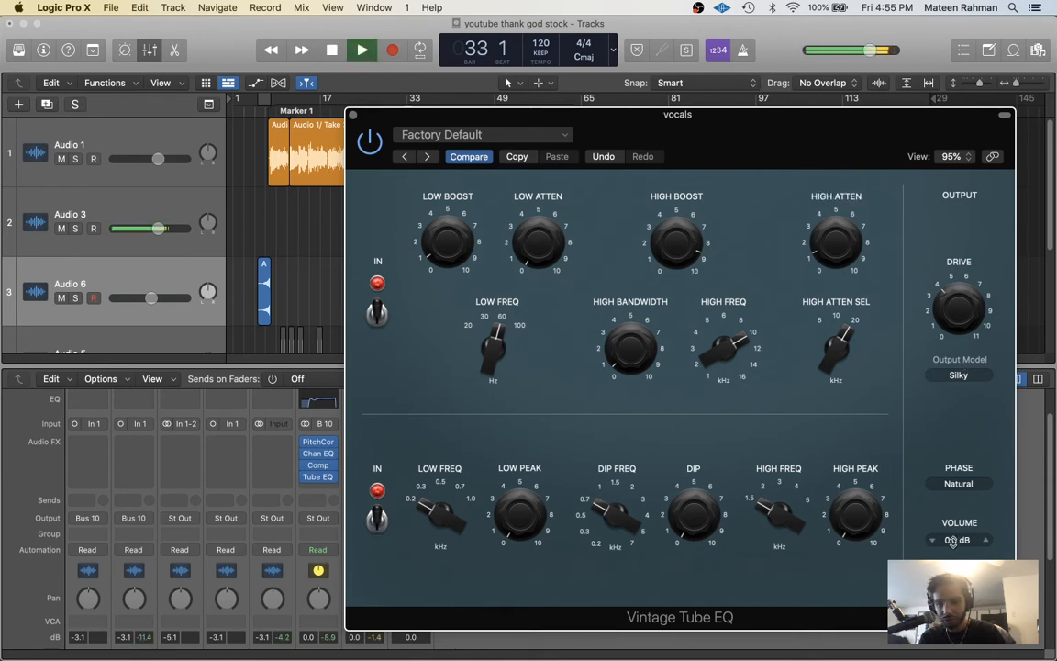
pyautogui.click(934, 545)
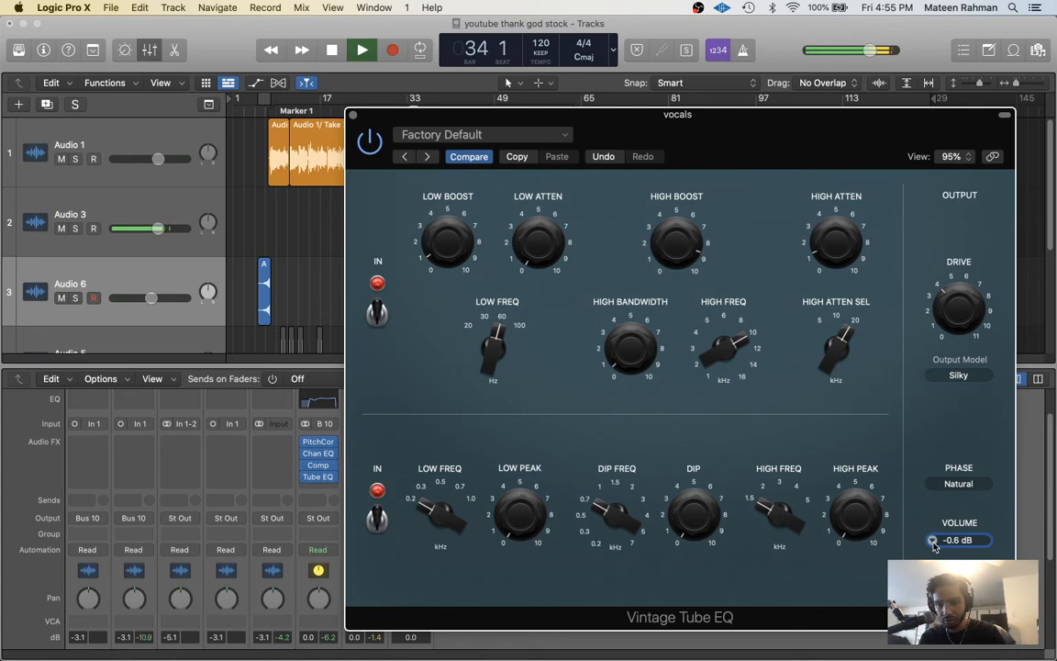
pyautogui.click(935, 545)
pyautogui.click(371, 154)
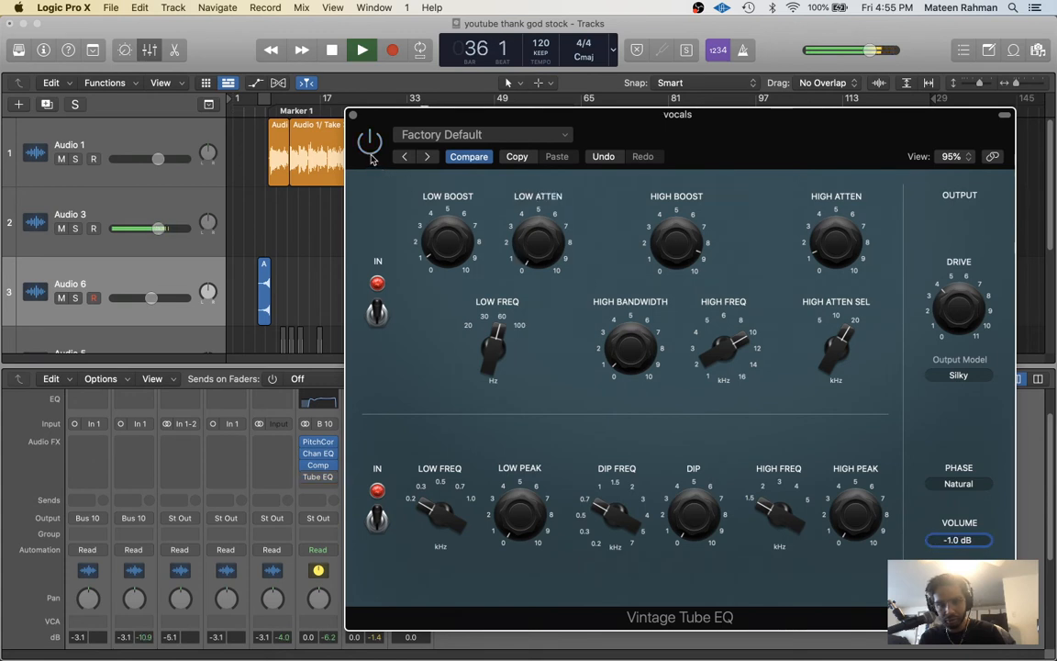
pyautogui.click(934, 543)
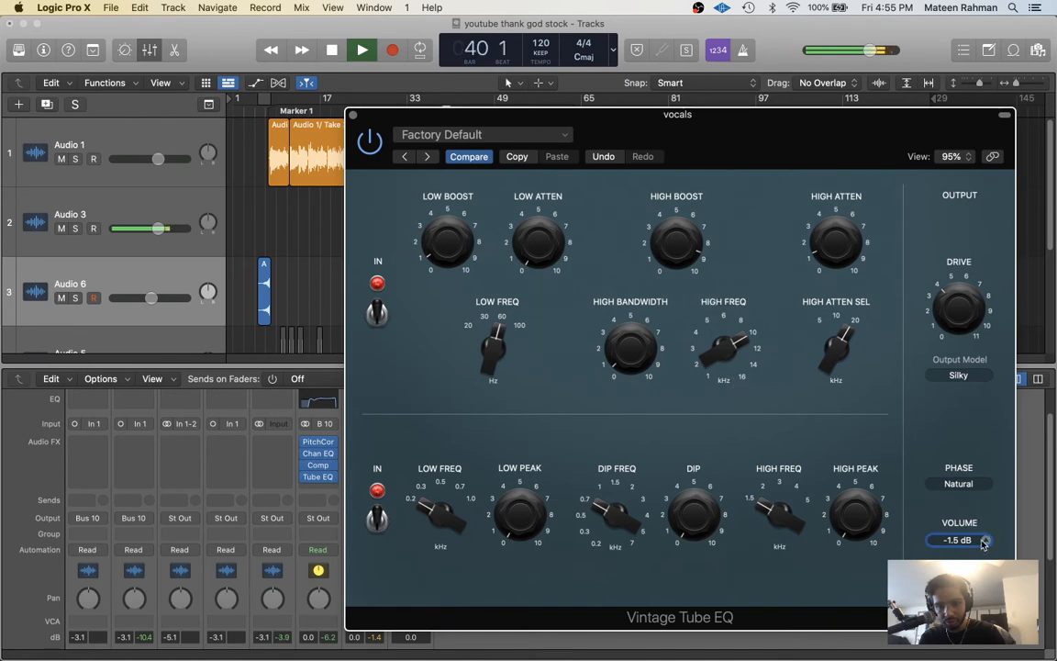
pyautogui.press('space')
pyautogui.click(353, 115)
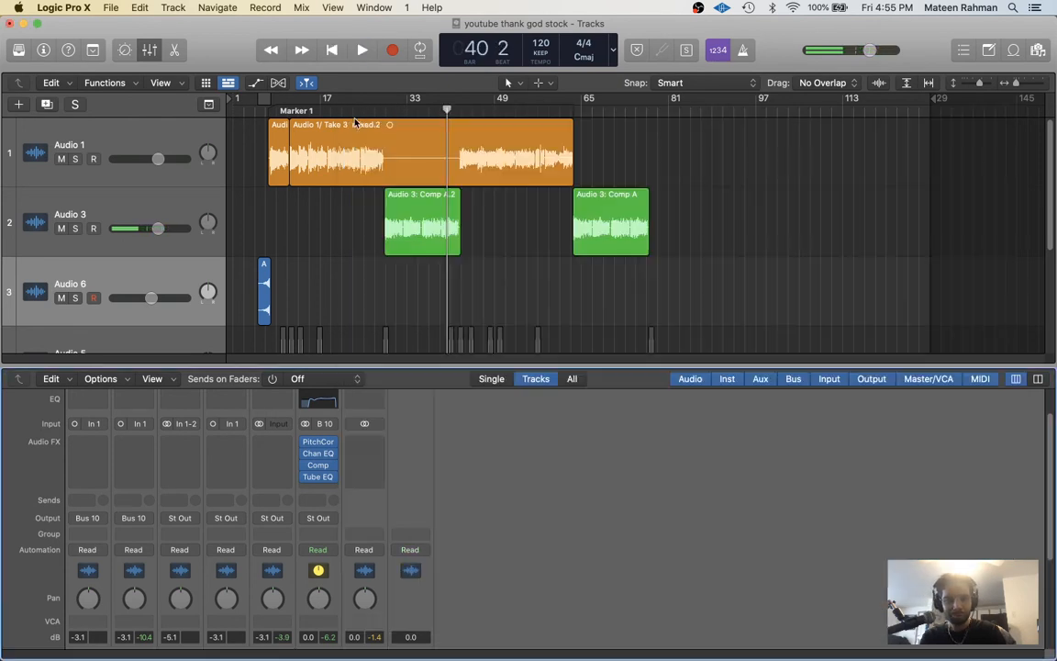
# - Insert a stereo DeEsser 2 after the Vintage Tube EQ on the vocals bus and move its window clear of the effect slots
pyautogui.click(318, 487)
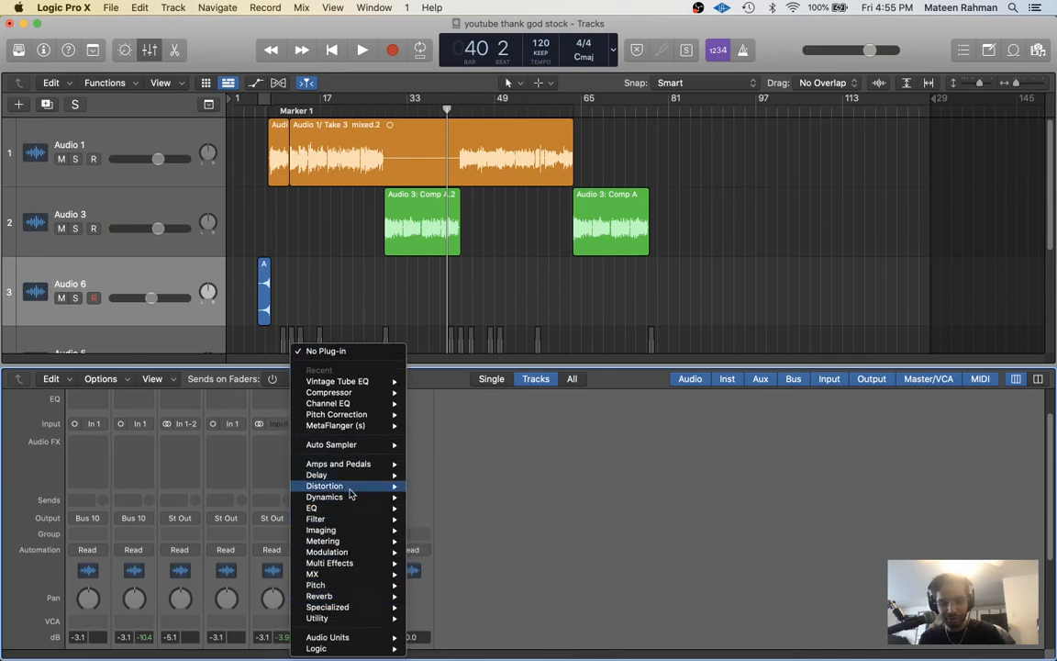
pyautogui.moveTo(349, 500)
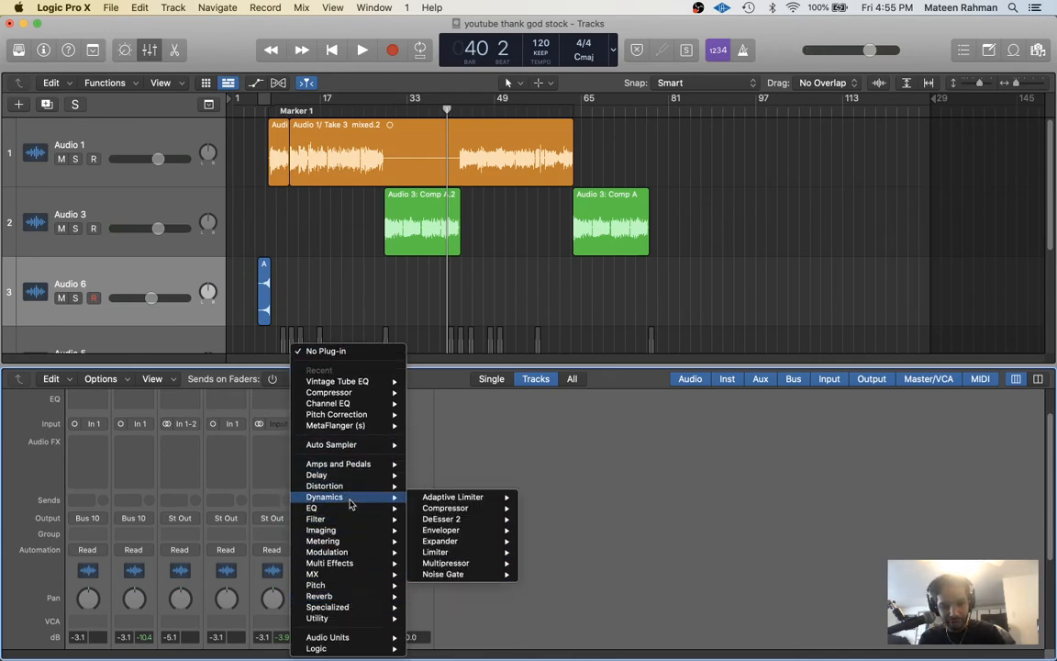
pyautogui.moveTo(449, 520)
pyautogui.click(542, 520)
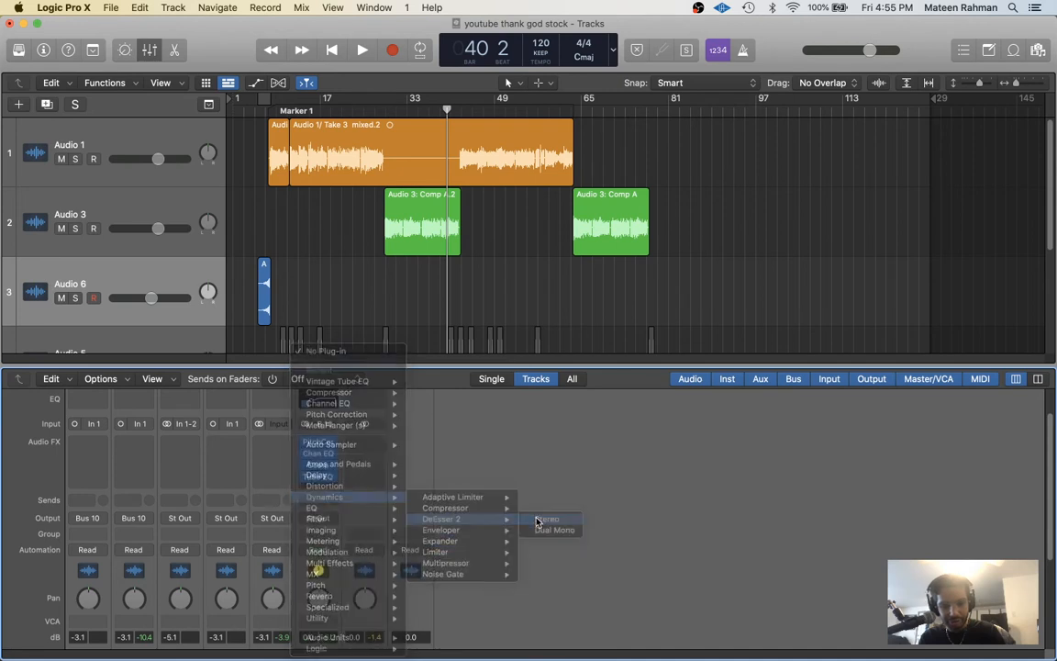
pyautogui.moveTo(588, 192); pyautogui.dragTo(782, 202)
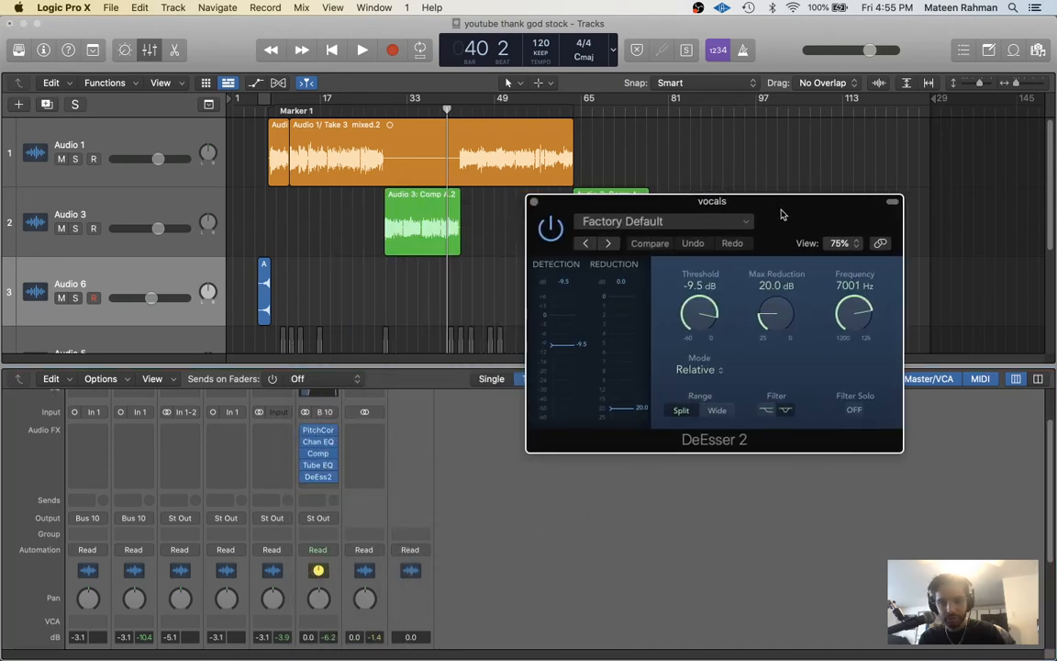
# - Load the "Male Vocal - Split Band" preset in DeEsser 2 and listen to the vocals with it
pyautogui.press('space')
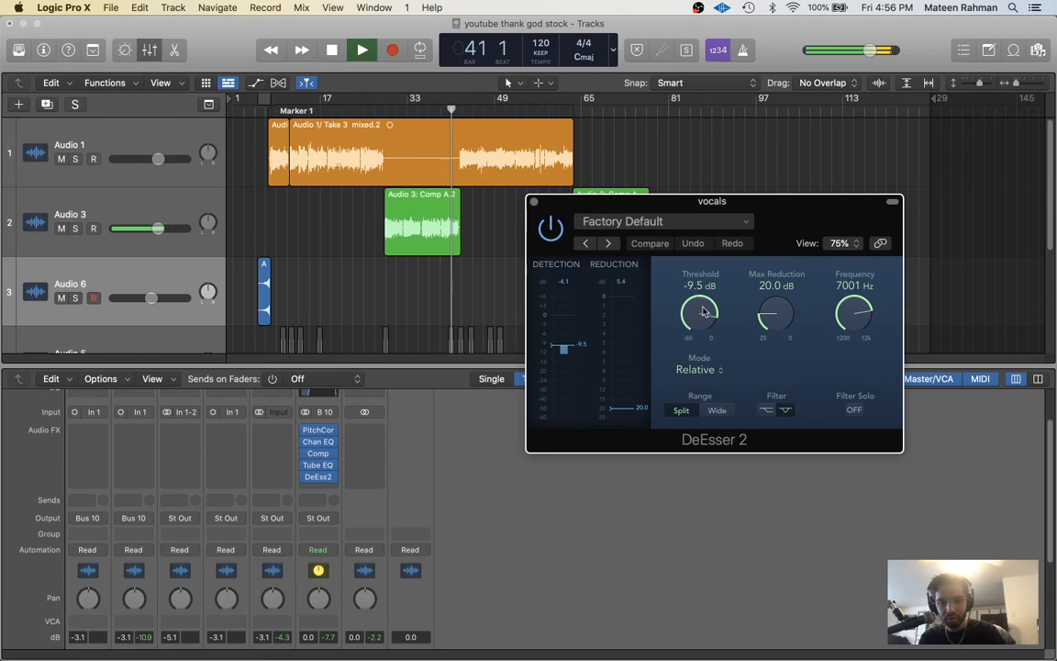
pyautogui.click(719, 223)
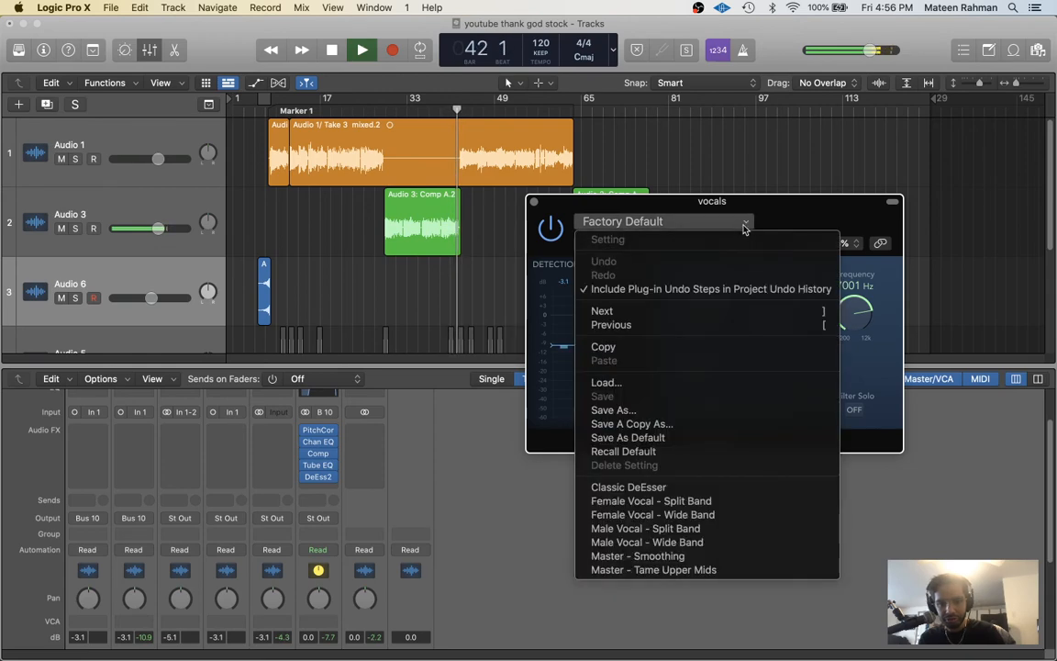
pyautogui.click(659, 528)
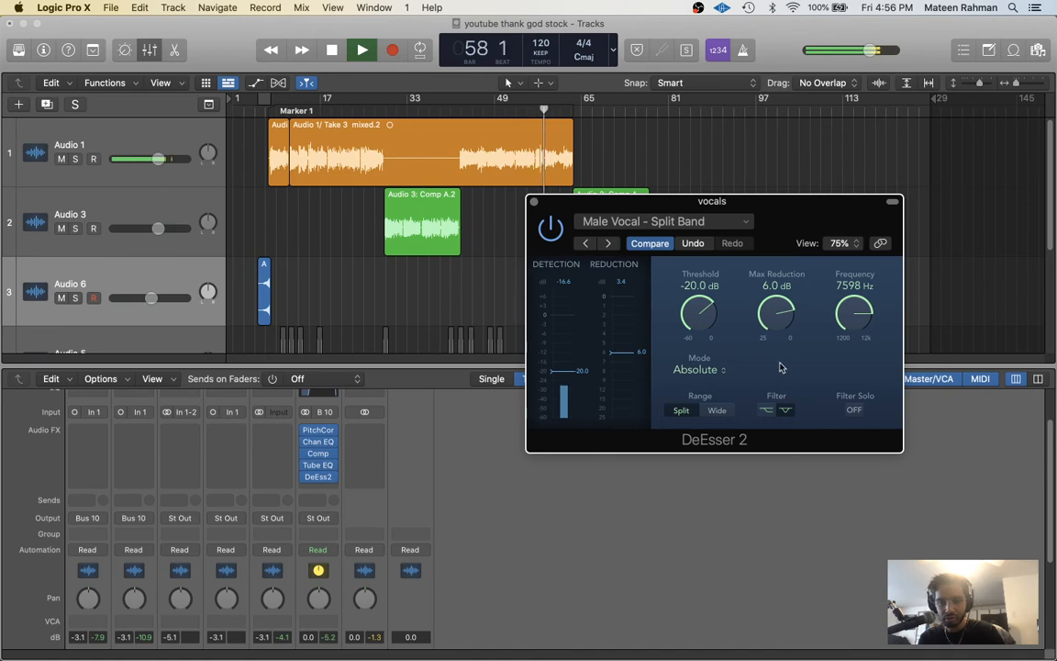
pyautogui.press('space')
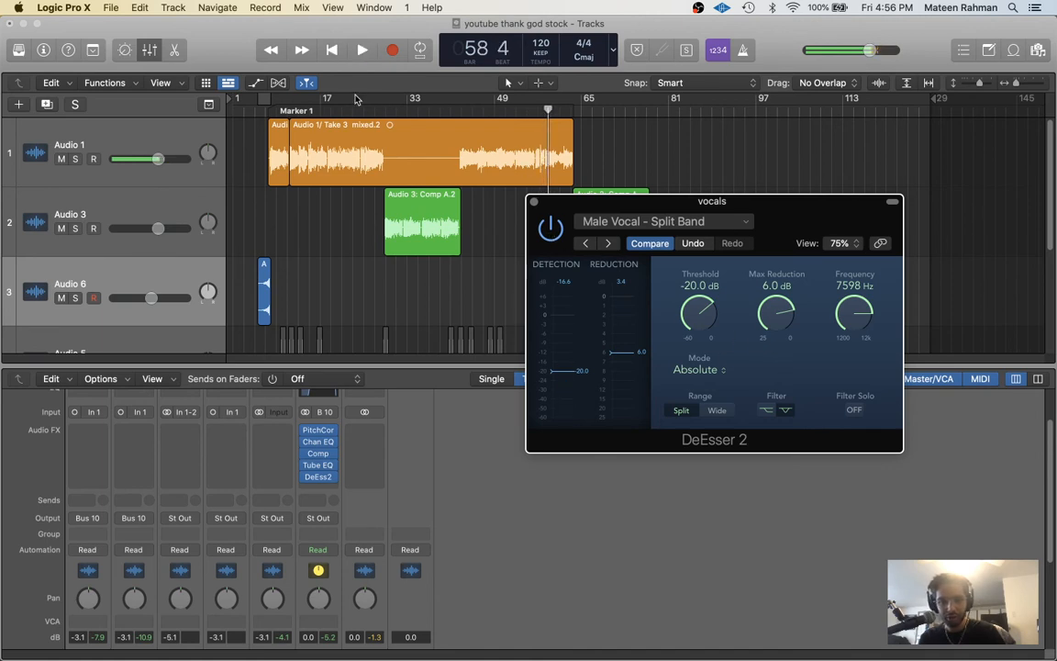
# - Replay the vocals from near Marker 1, compare DeEsser 2 bypassed and active, and close its window
pyautogui.click(297, 112)
pyautogui.press('space')
pyautogui.click(551, 228)
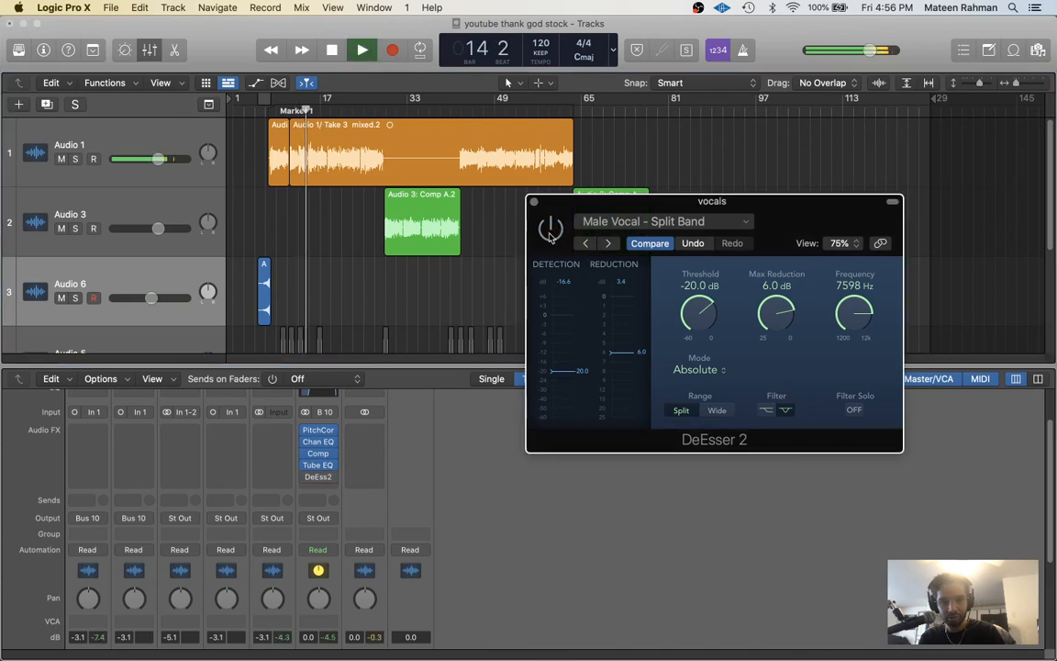
pyautogui.click(551, 229)
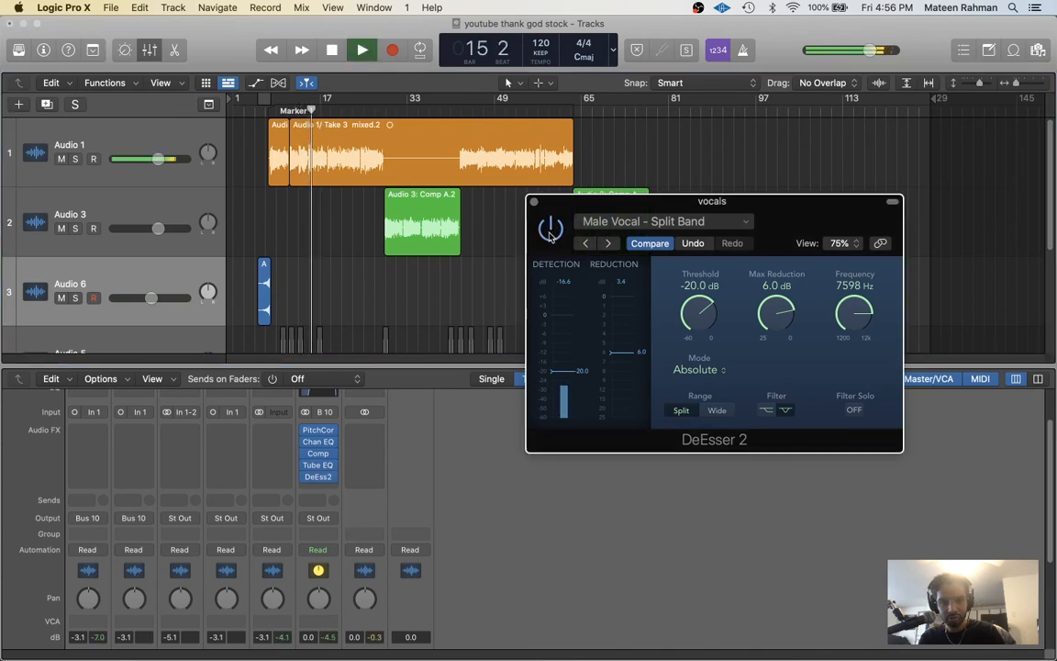
pyautogui.press('space')
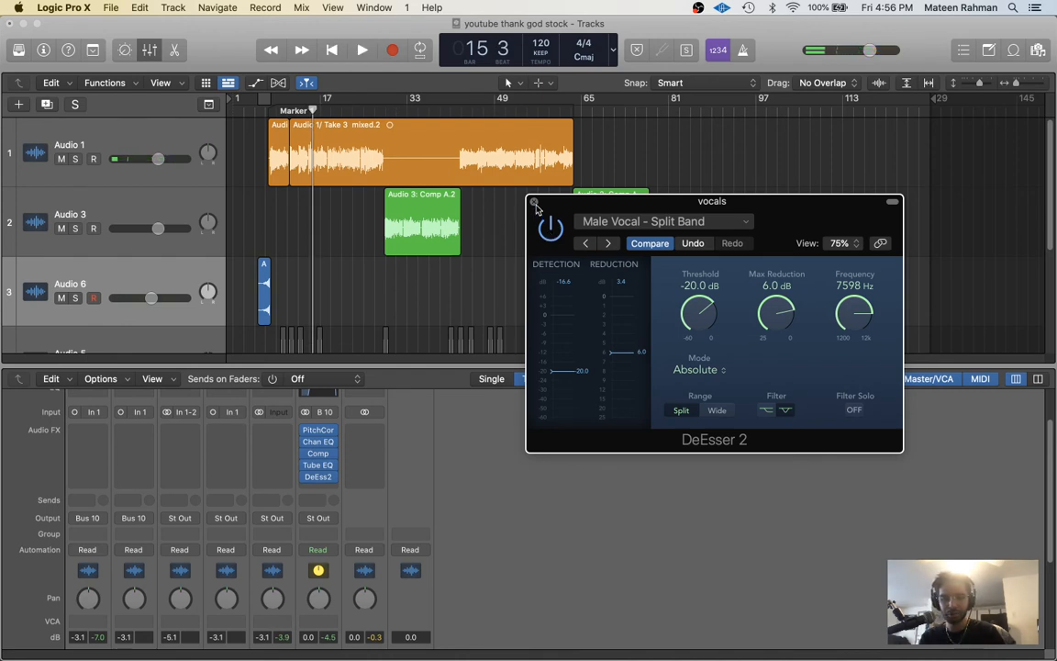
pyautogui.click(535, 202)
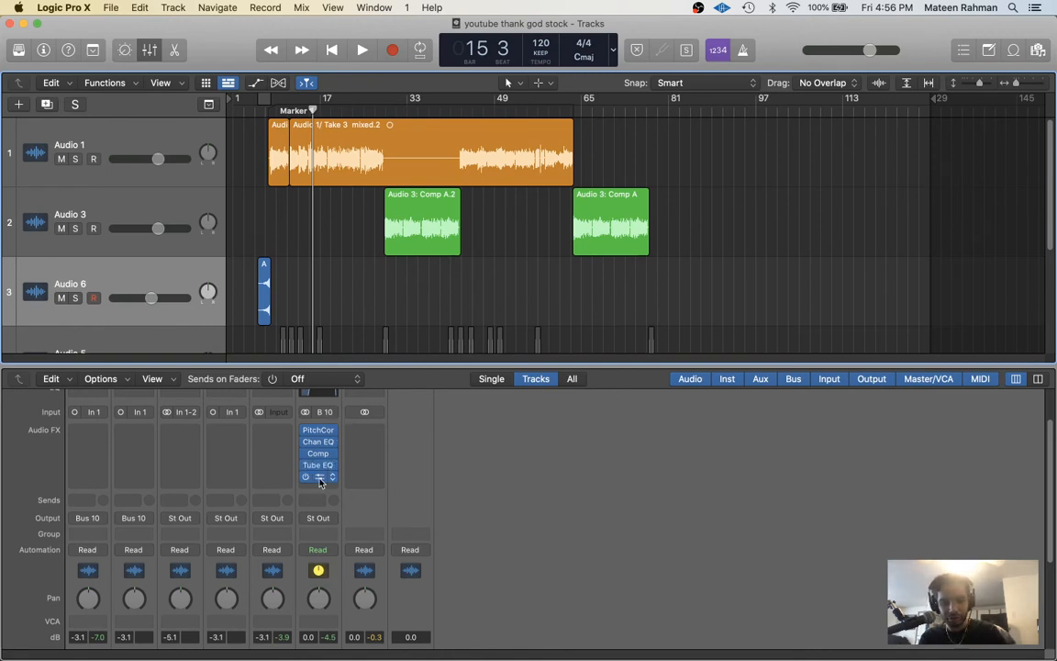
# - Try Space Designer after DeEsser 2 on the vocals bus, with the playhead at bar 8, and bypass it
pyautogui.scroll(-1, 415, 490)
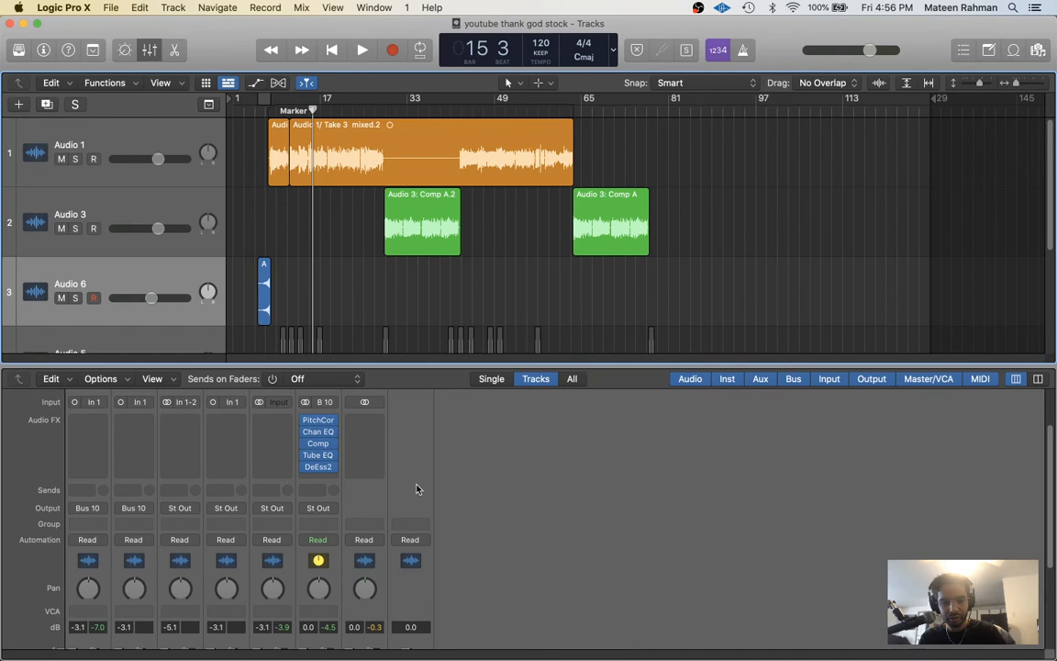
pyautogui.click(275, 114)
pyautogui.click(322, 480)
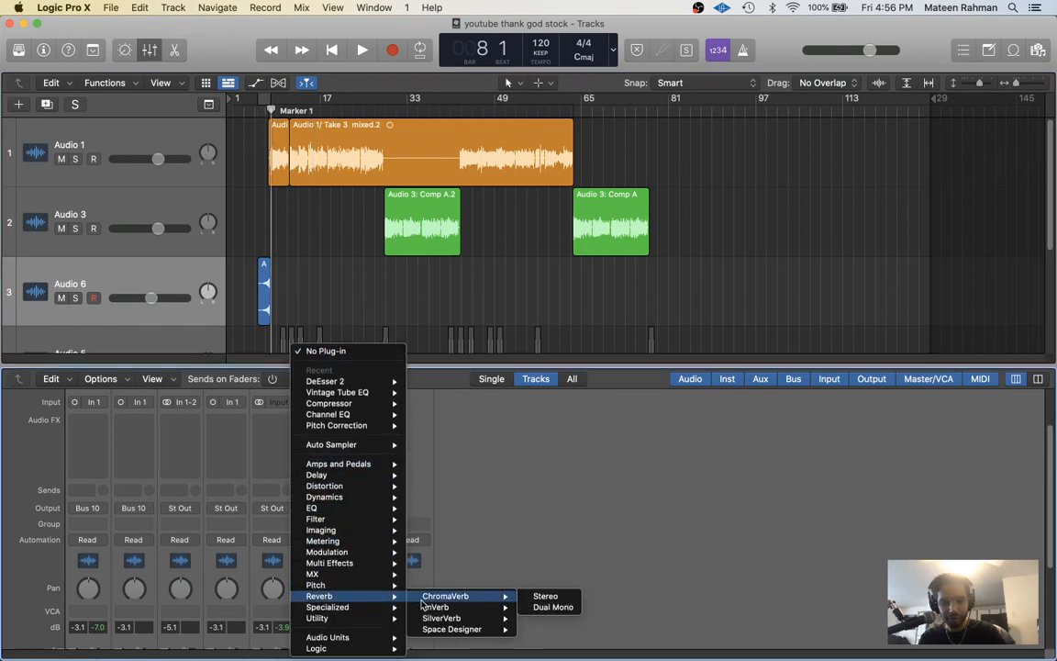
pyautogui.click(540, 626)
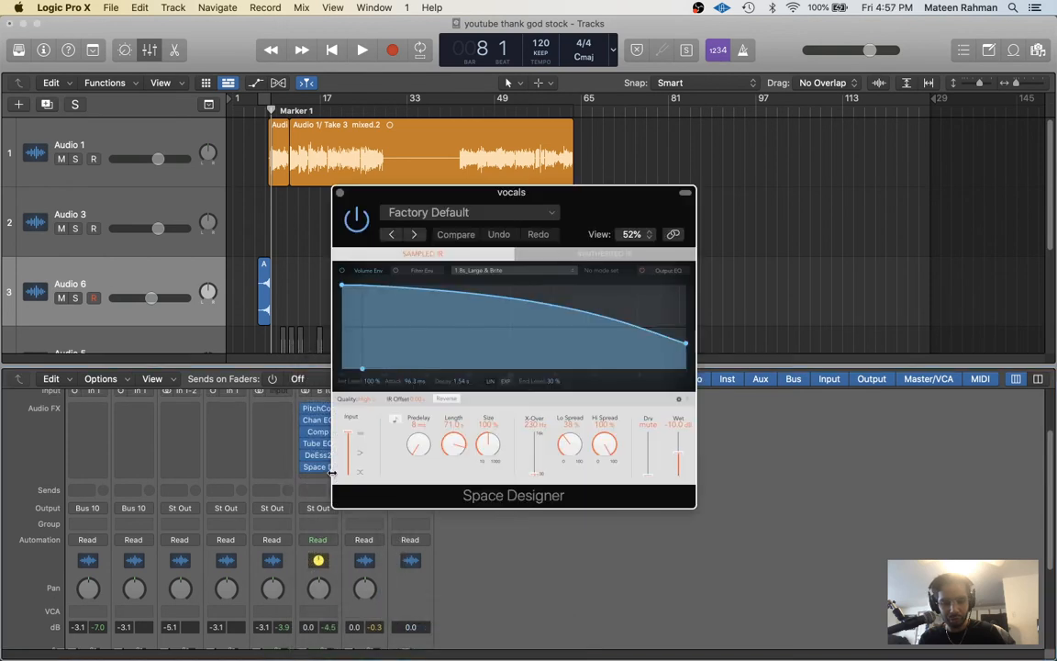
pyautogui.moveTo(598, 194); pyautogui.dragTo(657, 194)
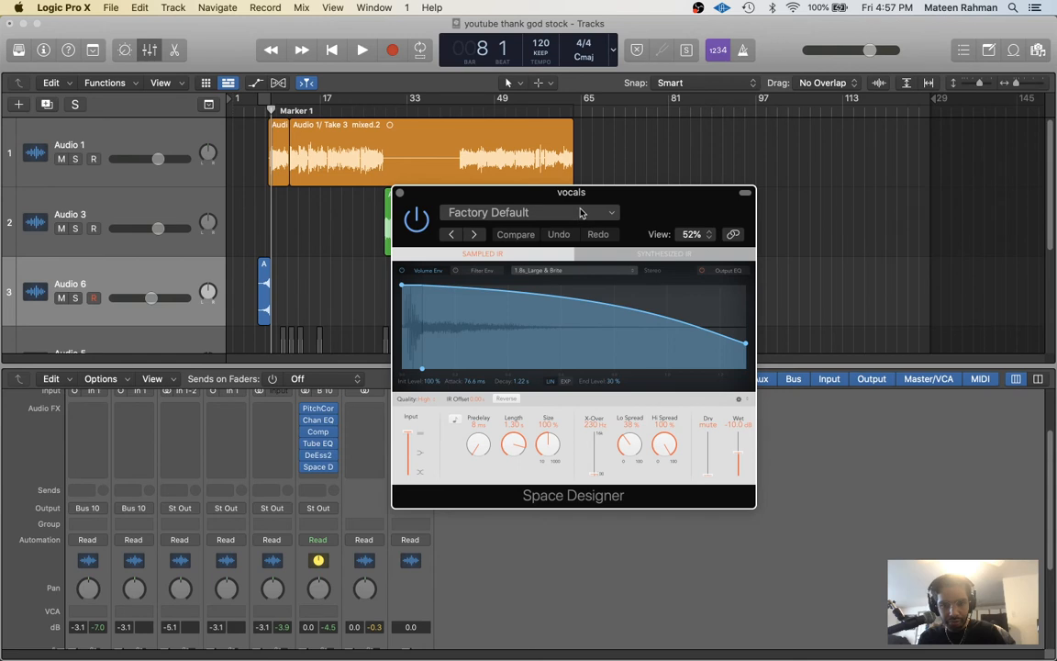
pyautogui.click(416, 222)
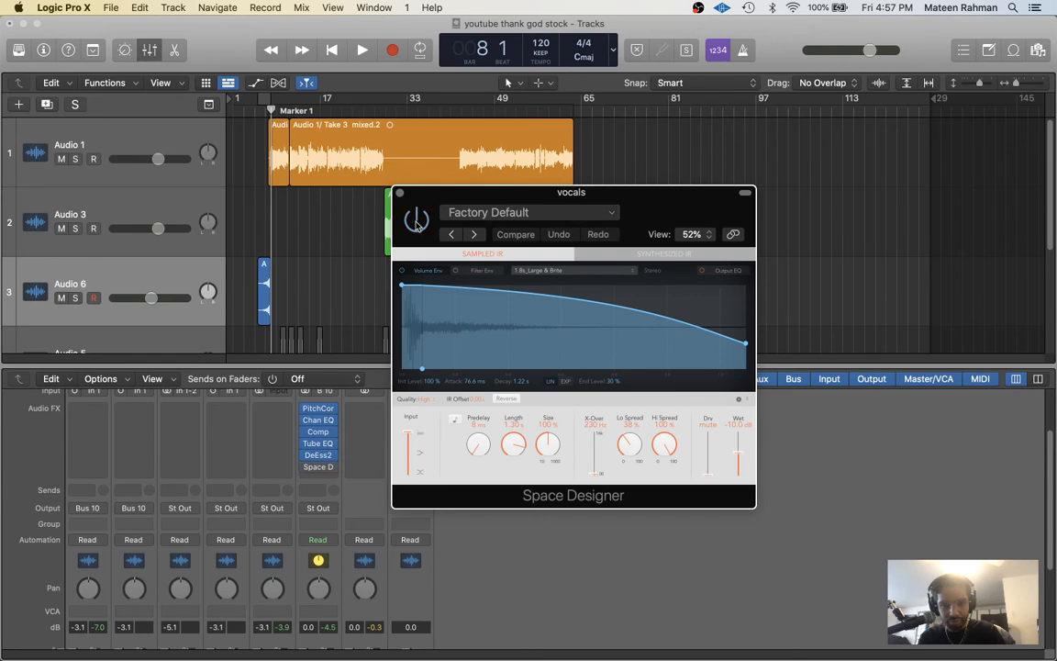
pyautogui.click(399, 194)
# - Replace the bypassed Space Designer on the vocals bus with ChromaVerb
pyautogui.click(332, 472)
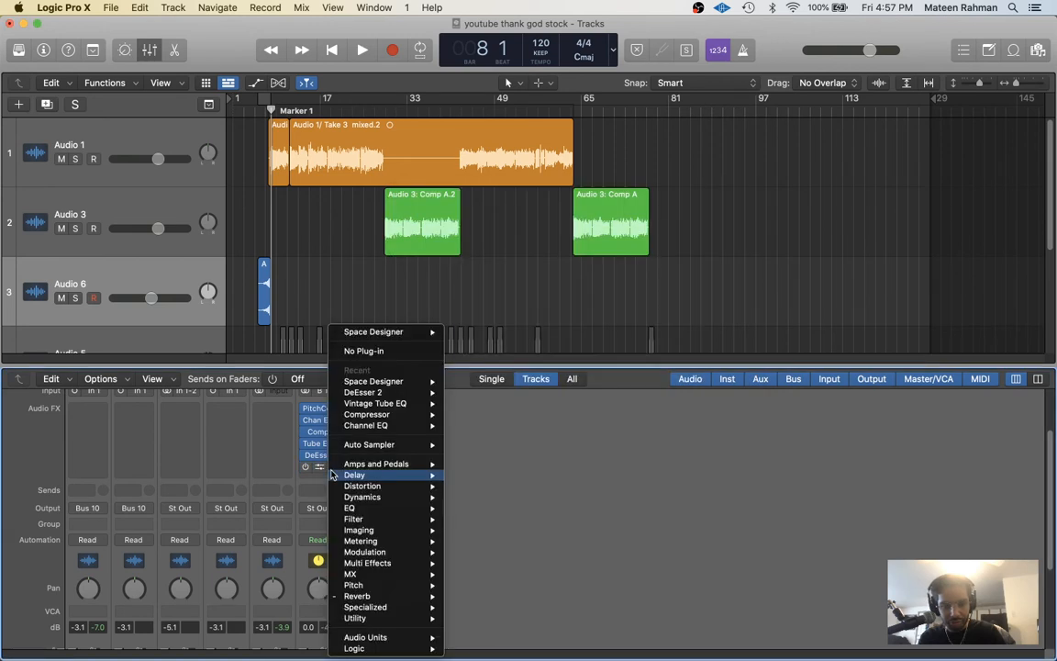
pyautogui.moveTo(418, 596)
pyautogui.moveTo(518, 611)
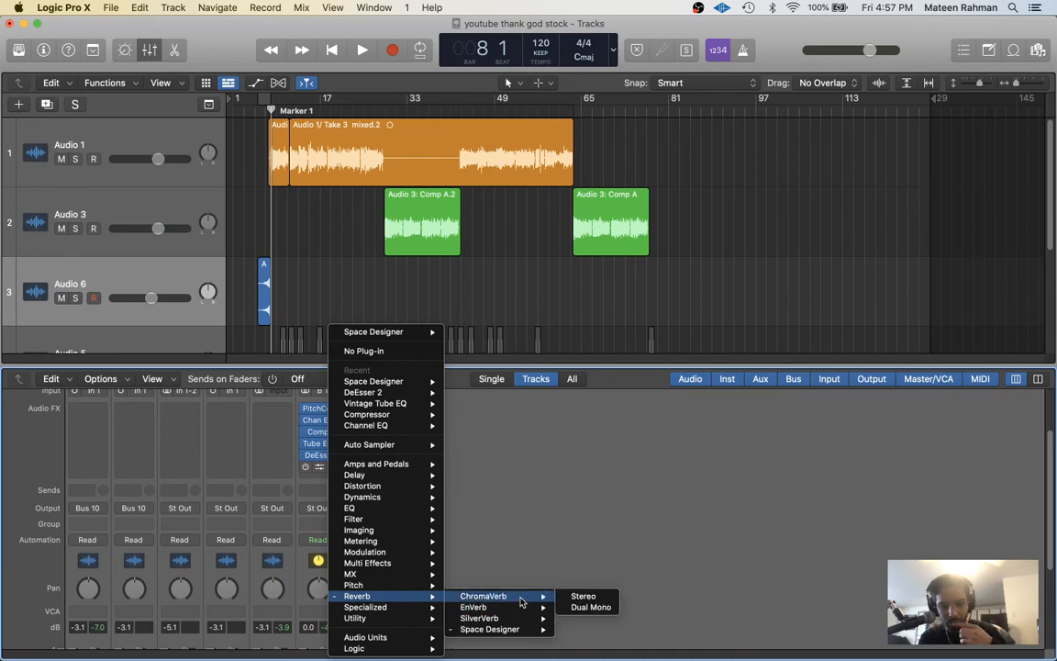
pyautogui.click(583, 607)
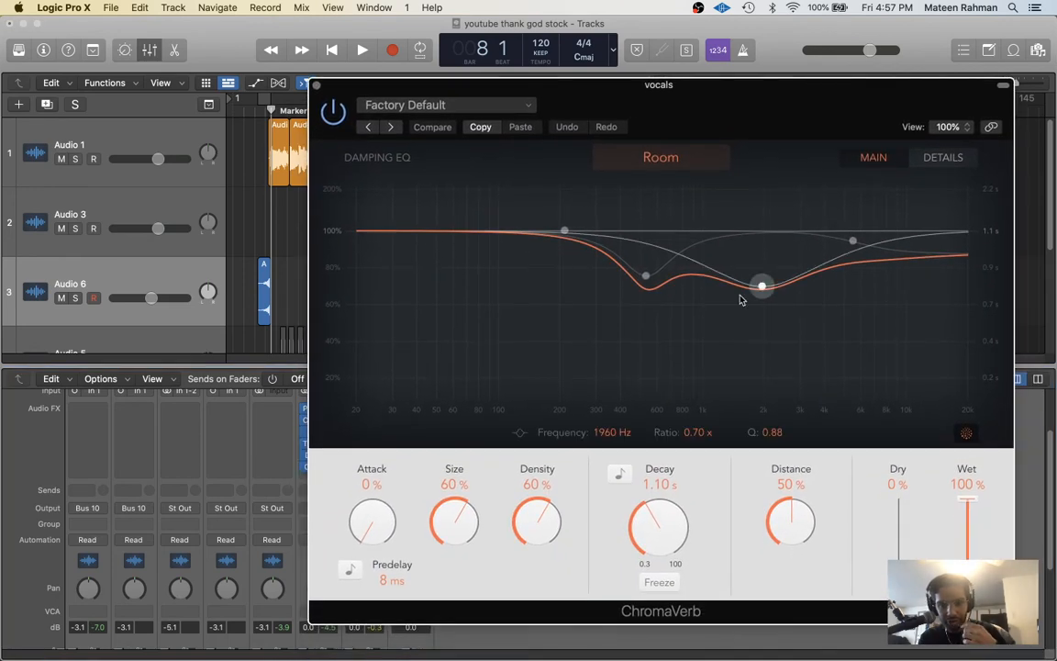
# - Browse the ChromaVerb preset categories and load the "Vocal Ambience" preset
pyautogui.click(494, 103)
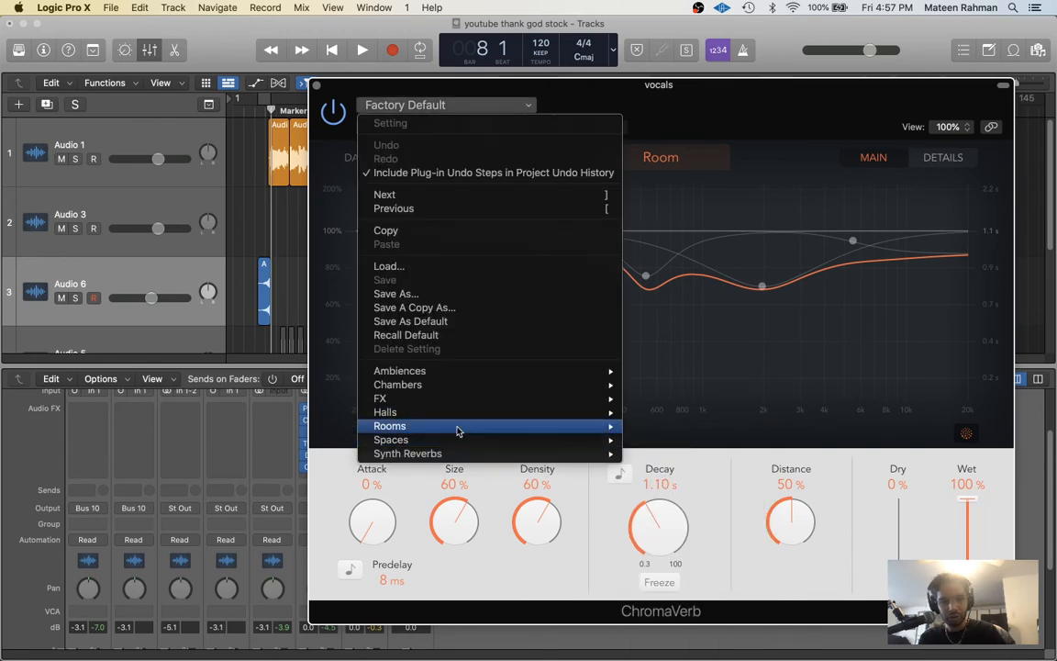
pyautogui.moveTo(456, 423)
pyautogui.moveTo(449, 445)
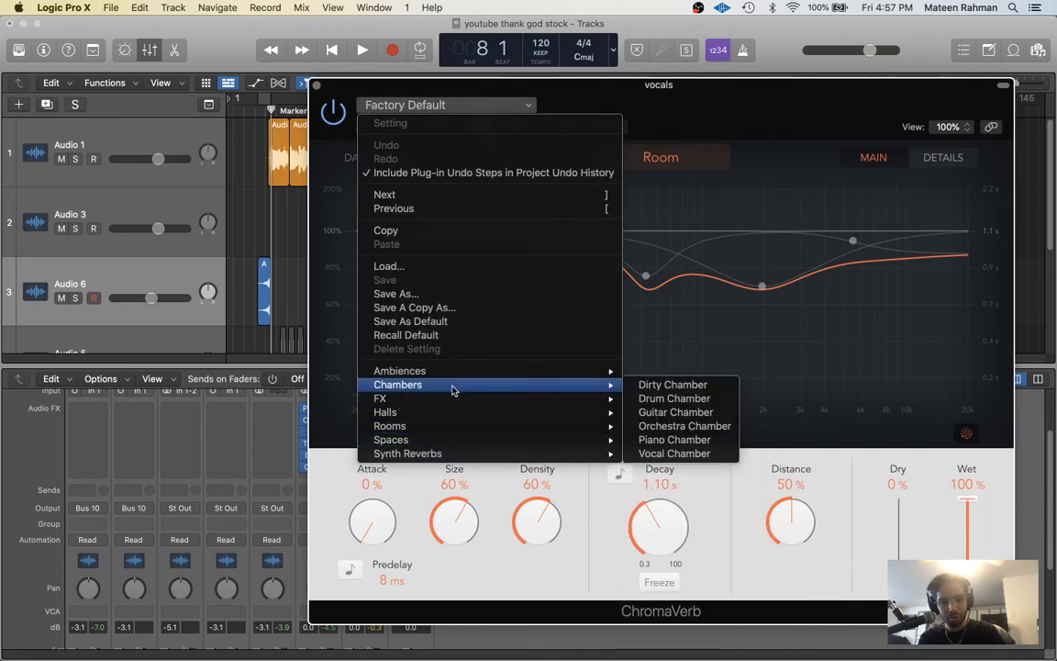
pyautogui.moveTo(451, 387)
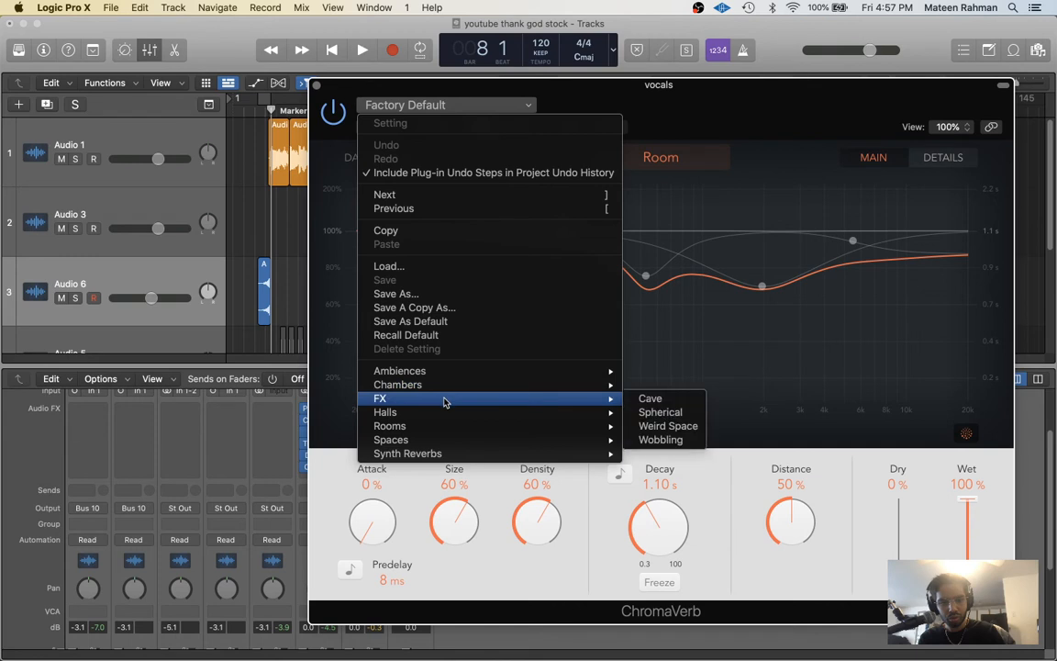
pyautogui.moveTo(441, 417)
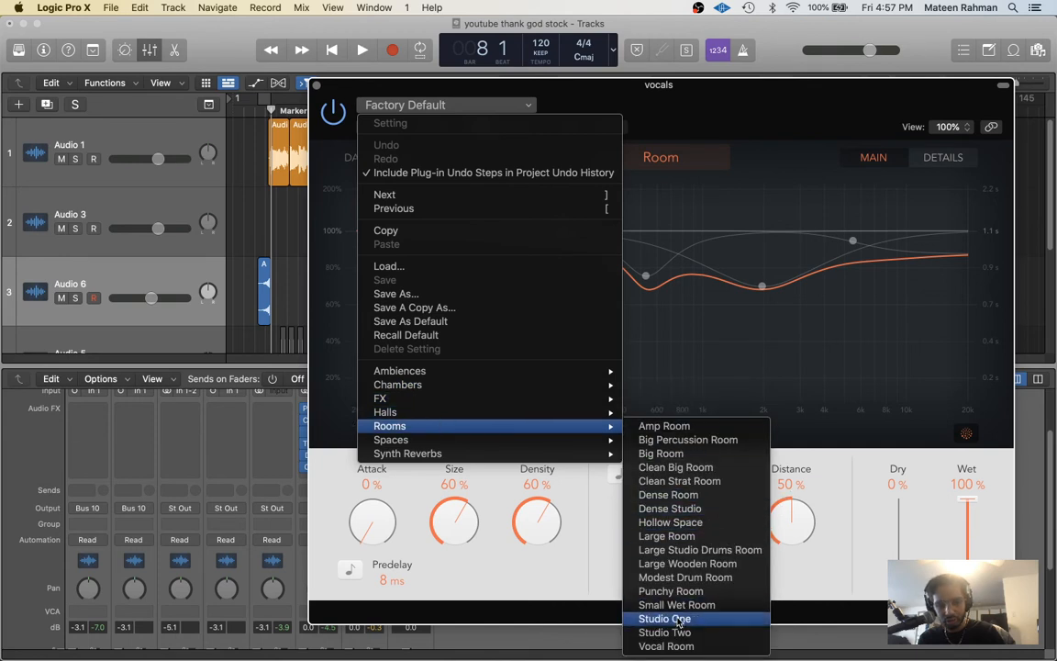
pyautogui.moveTo(554, 448)
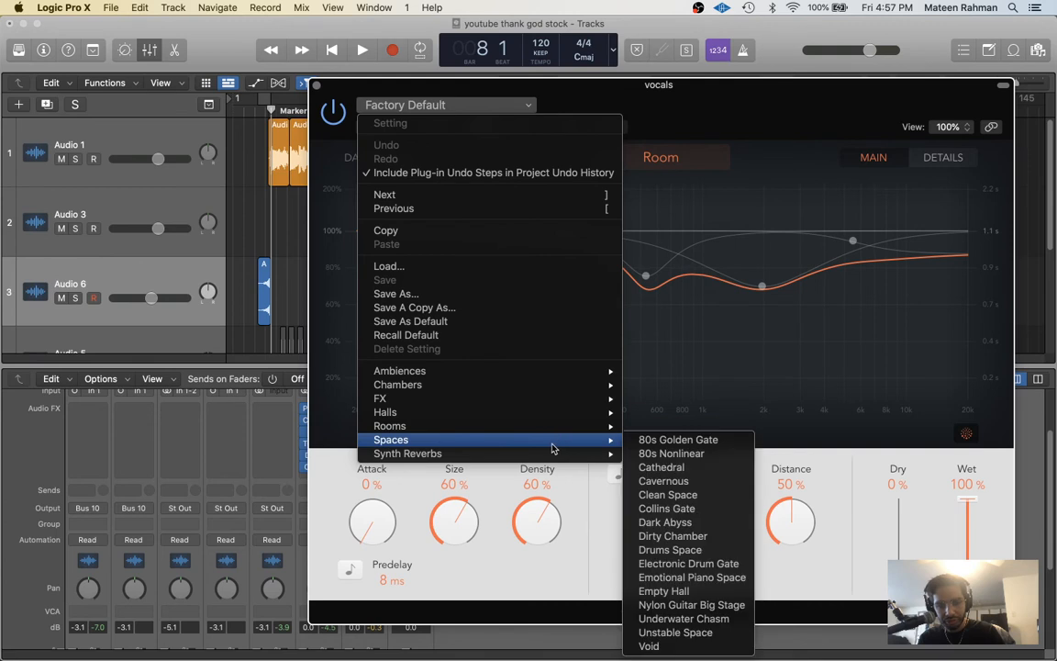
pyautogui.moveTo(522, 387)
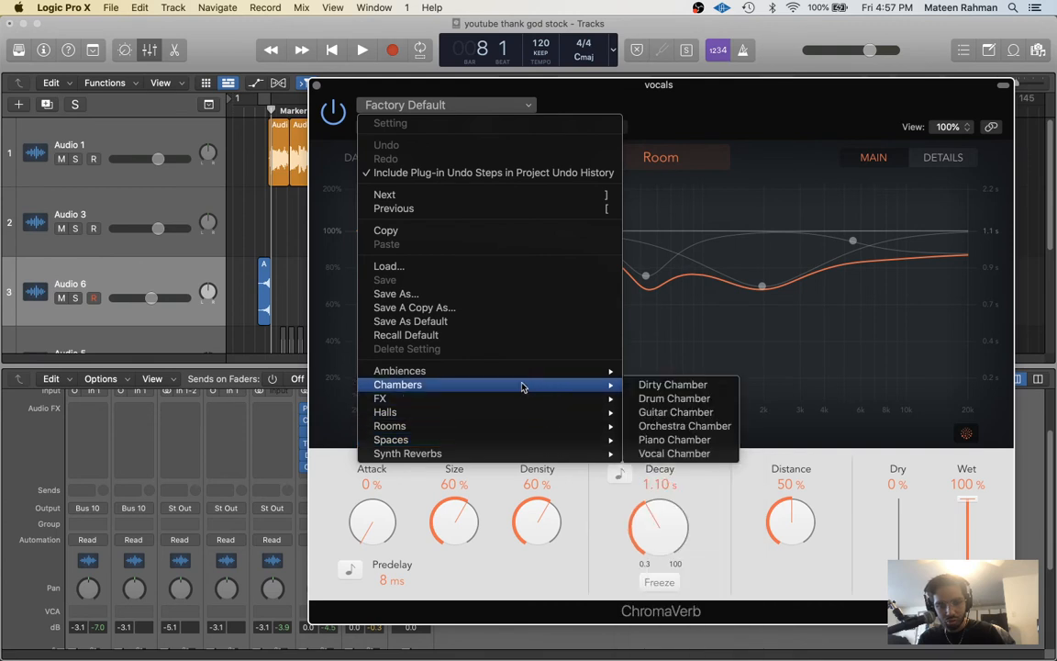
pyautogui.click(712, 429)
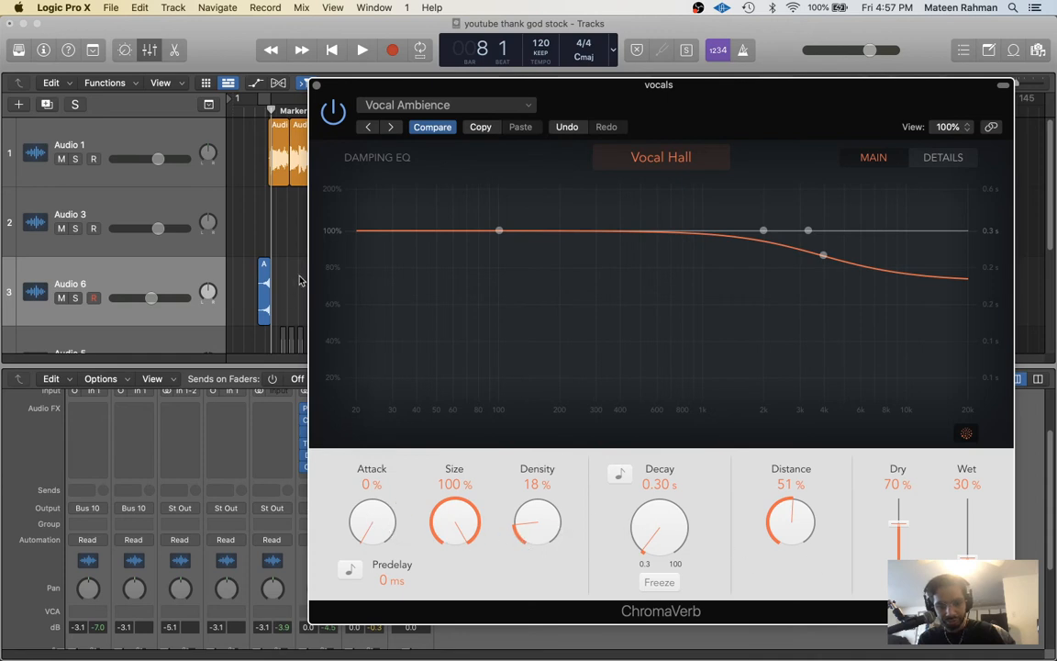
# - Listen to the vocals with ChromaVerb and lower its wet level to 8%
pyautogui.press('space')
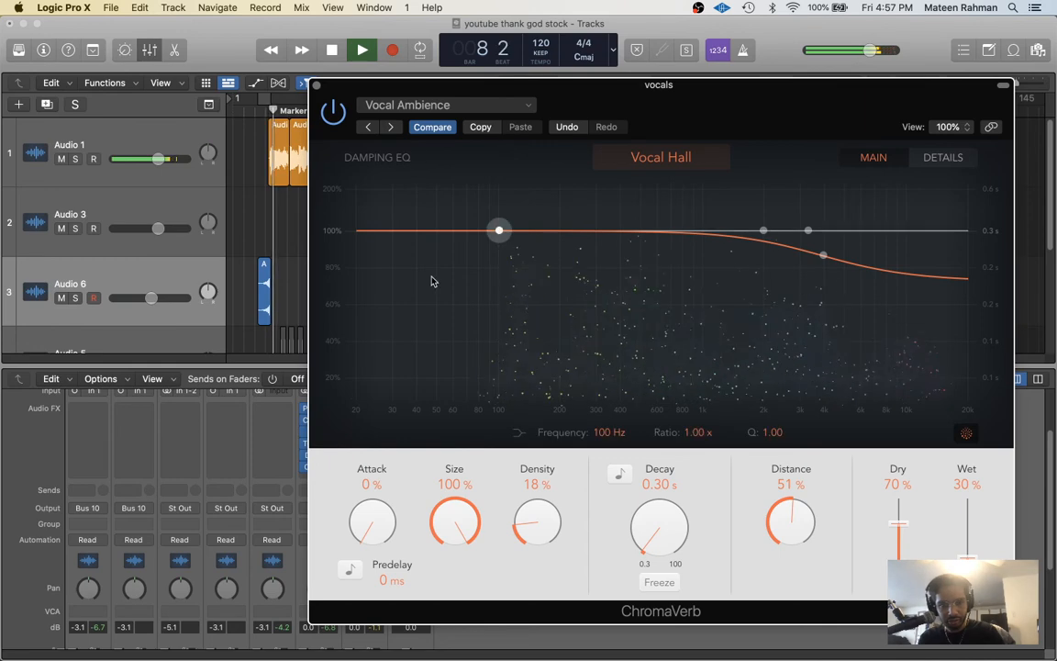
pyautogui.press('space')
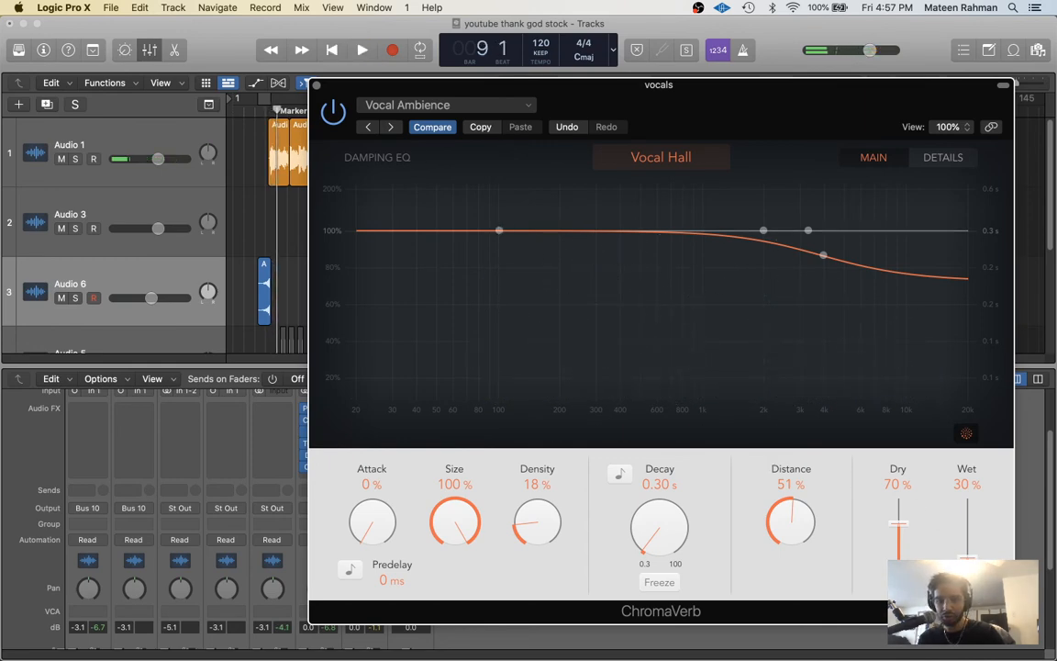
pyautogui.moveTo(967, 557); pyautogui.dragTo(967, 574)
# - Play the vocals to compare ChromaVerb active and bypassed, leave it active, and close its window
pyautogui.press('space')
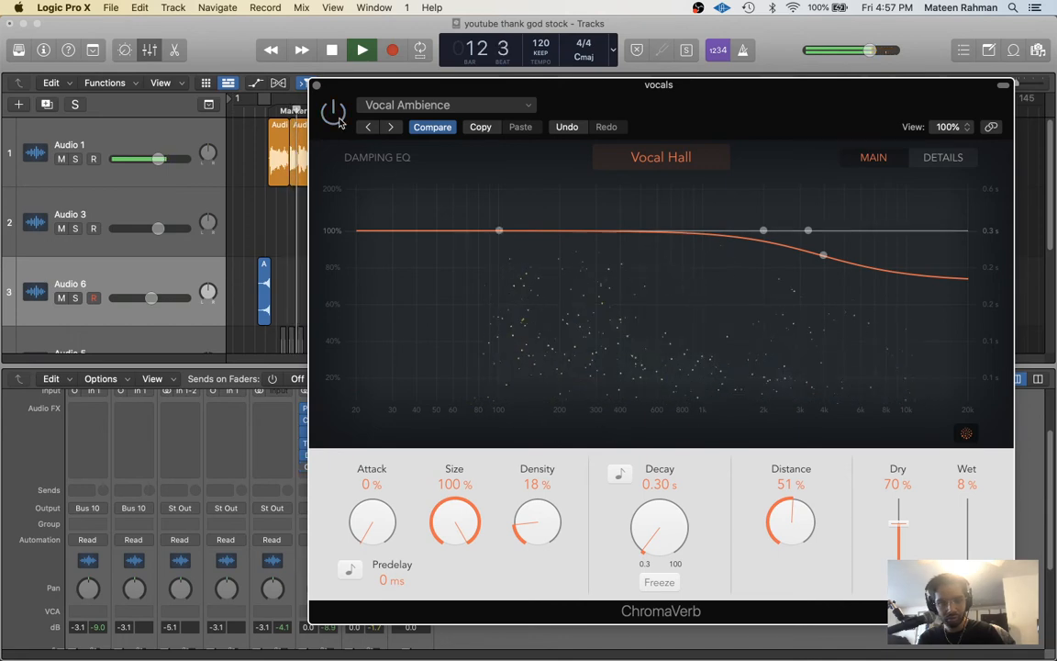
pyautogui.press('space')
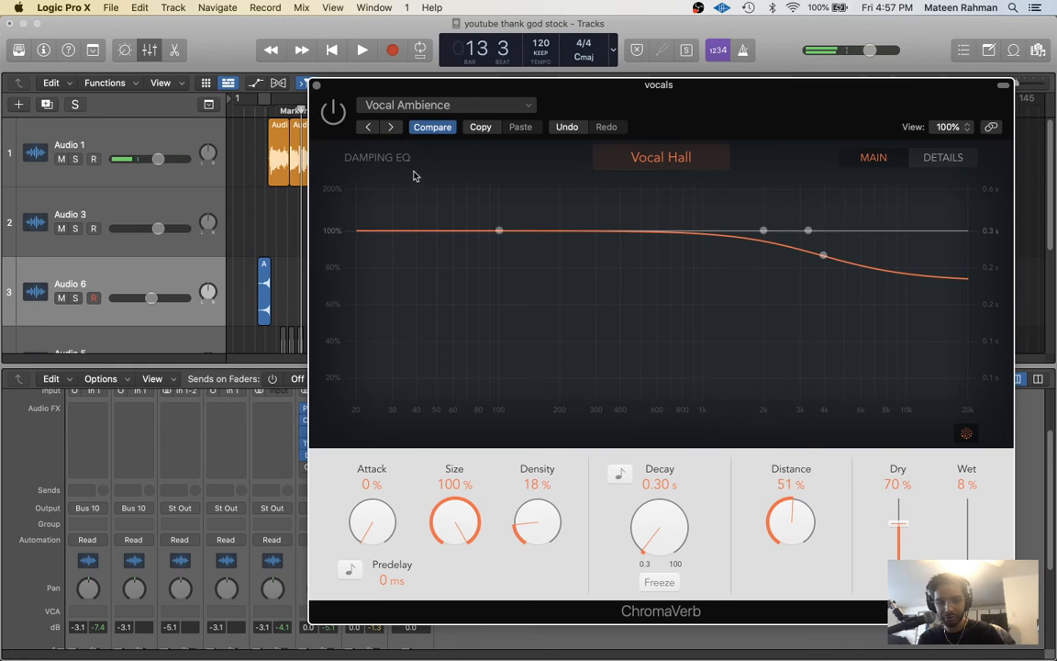
pyautogui.press('space')
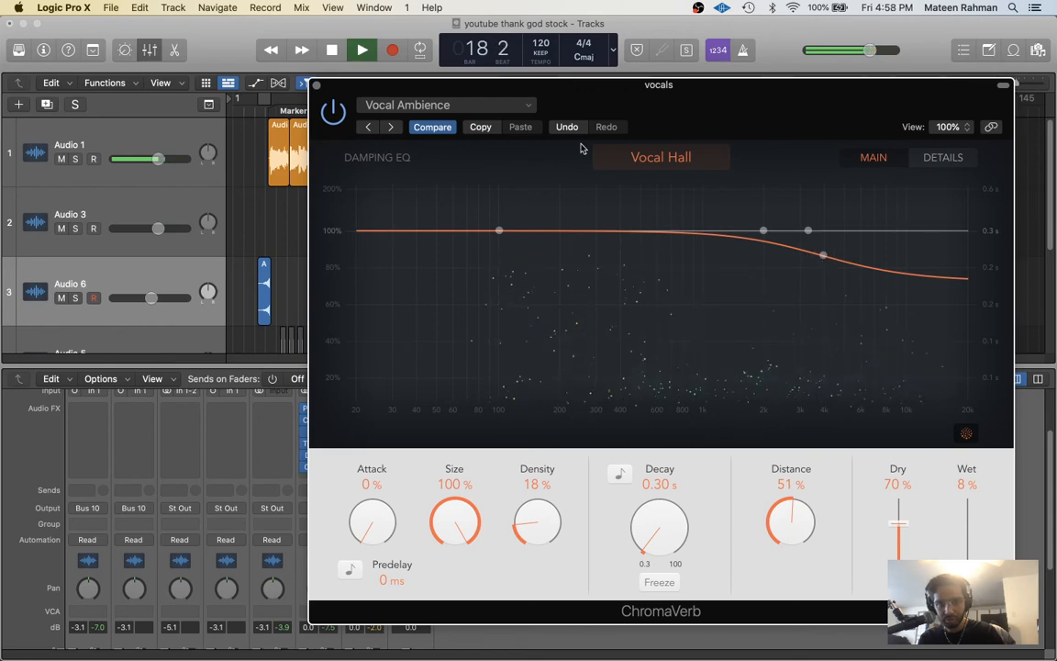
pyautogui.press('space')
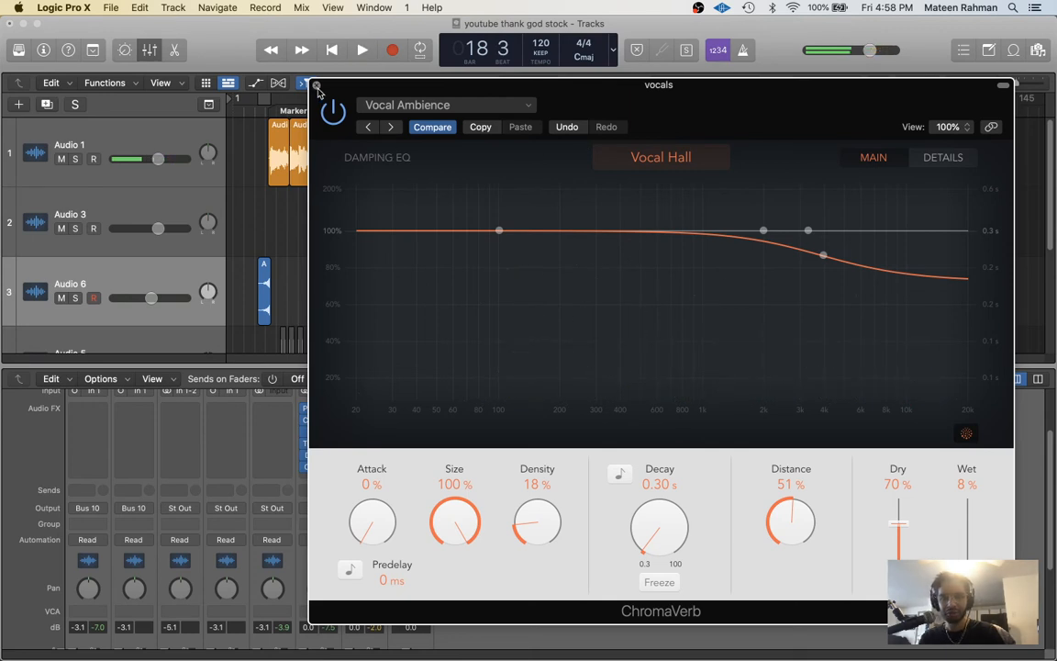
pyautogui.click(315, 85)
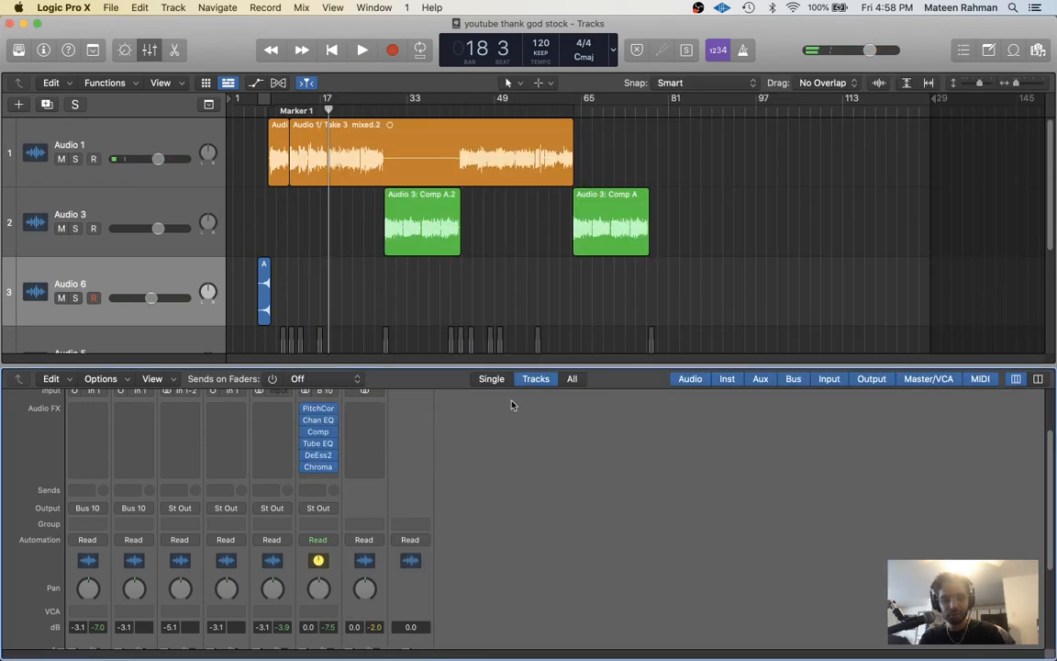
# - Switch to OBS to check the running recording and return to Logic Pro X
pyautogui.moveTo(633, 653)
pyautogui.click(869, 641)
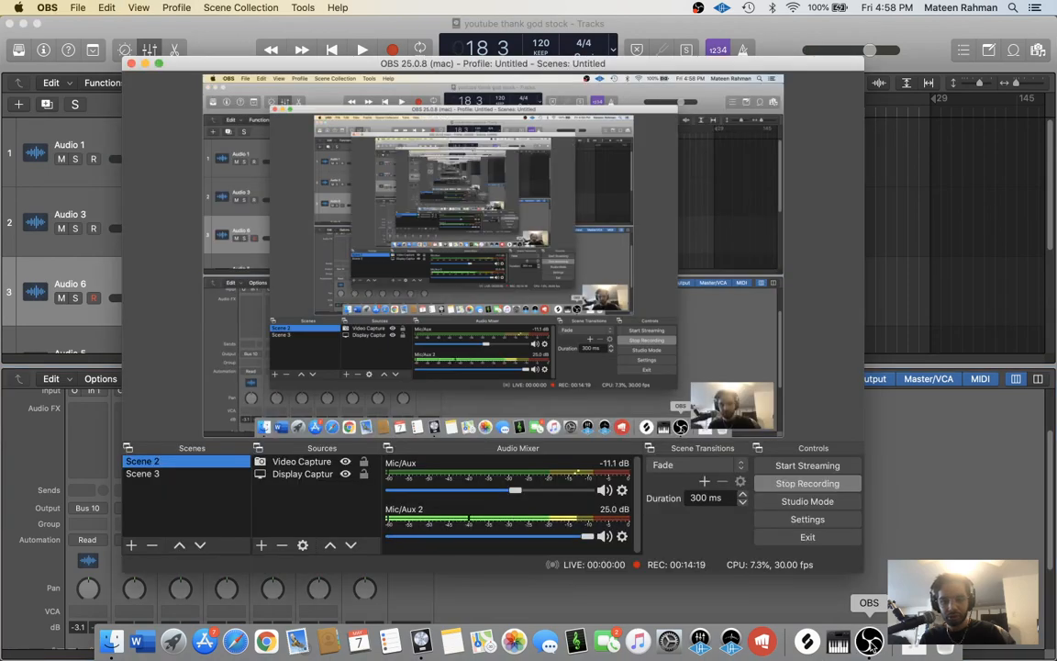
pyautogui.click(896, 524)
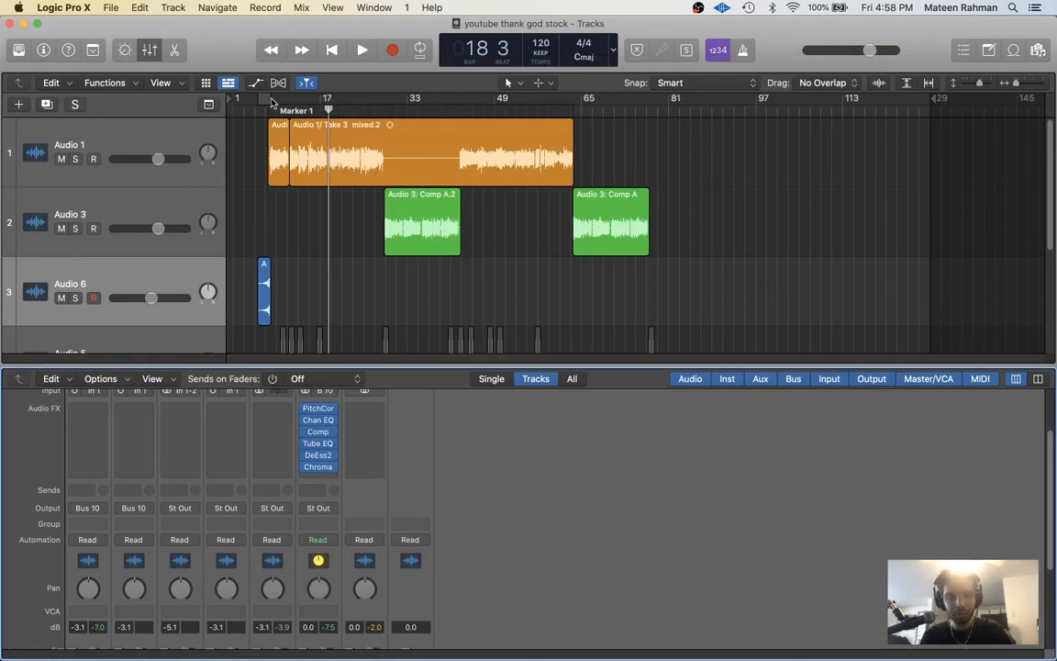
# - Play the vocals from bar 8 and compare all six vocals bus effects bypassed and active
pyautogui.hotkey('alt', ',')
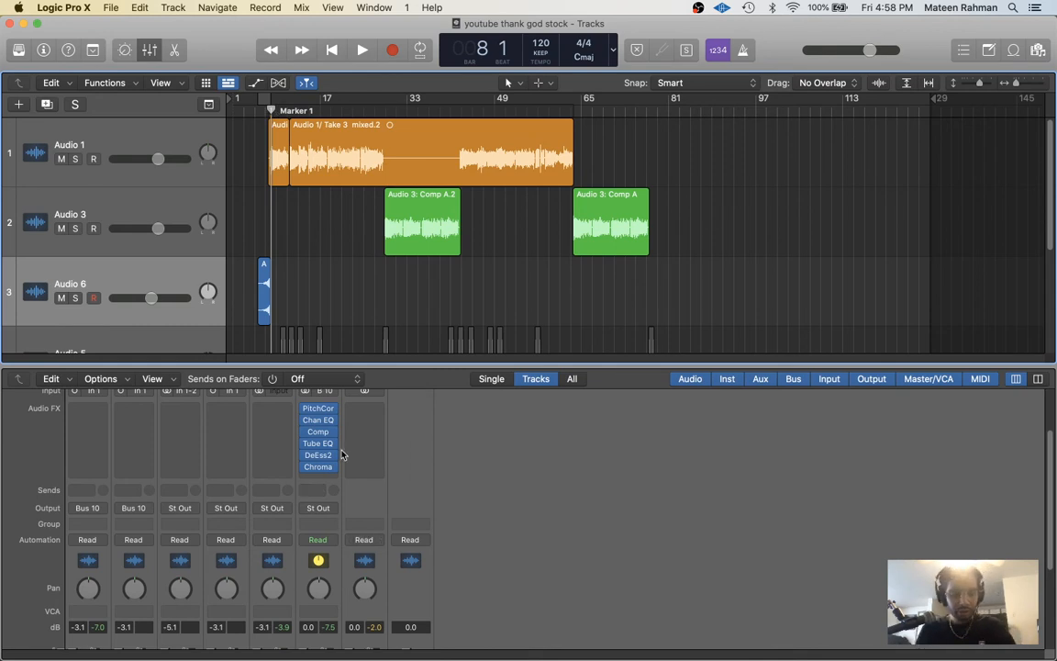
pyautogui.moveTo(319, 422)
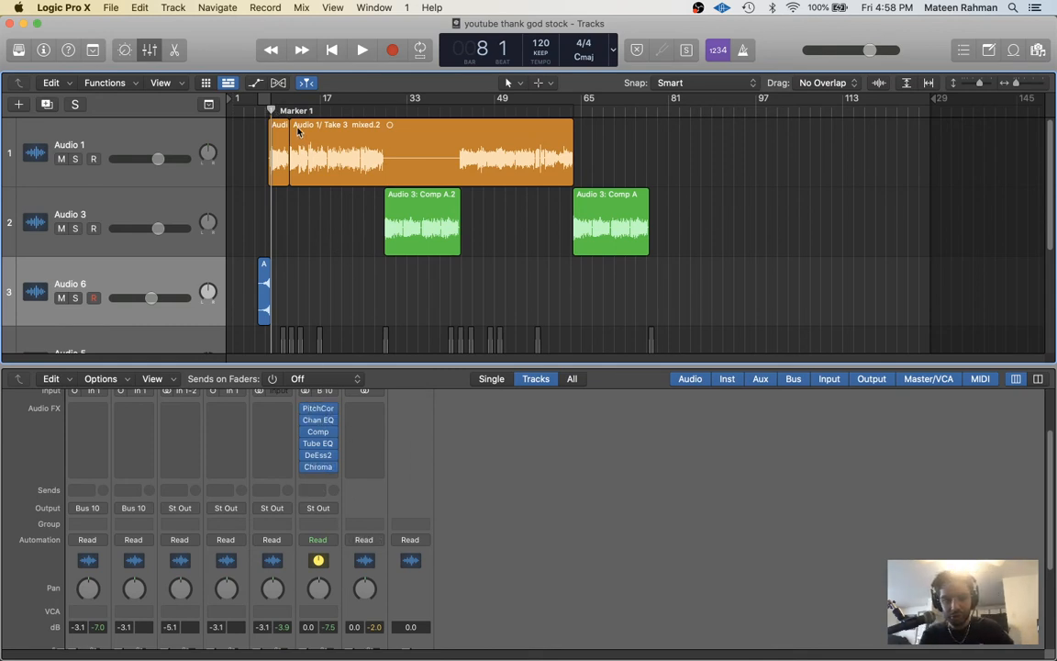
pyautogui.press('space')
pyautogui.keyDown('alt'); pyautogui.click(305, 421); pyautogui.keyUp('alt')
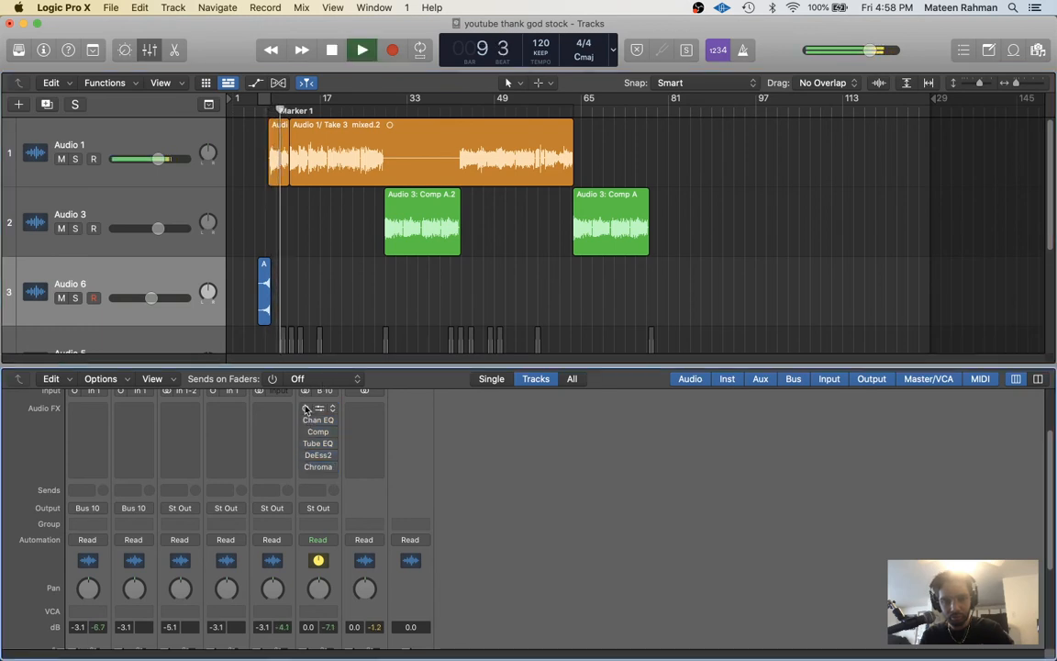
pyautogui.keyDown('alt'); pyautogui.click(304, 467); pyautogui.keyUp('alt')
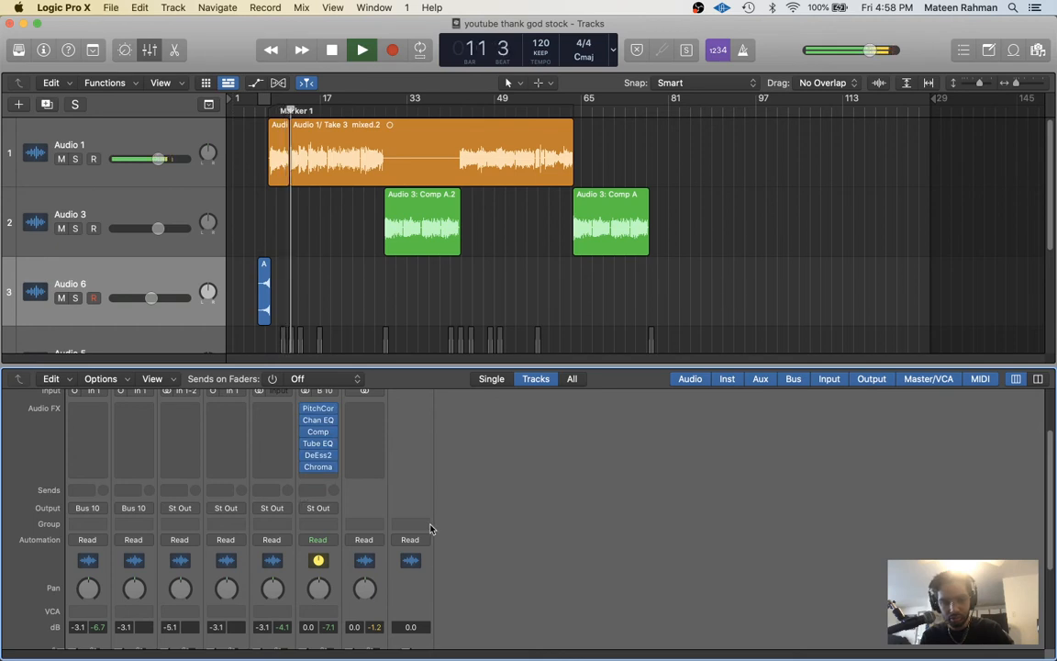
pyautogui.press('space')
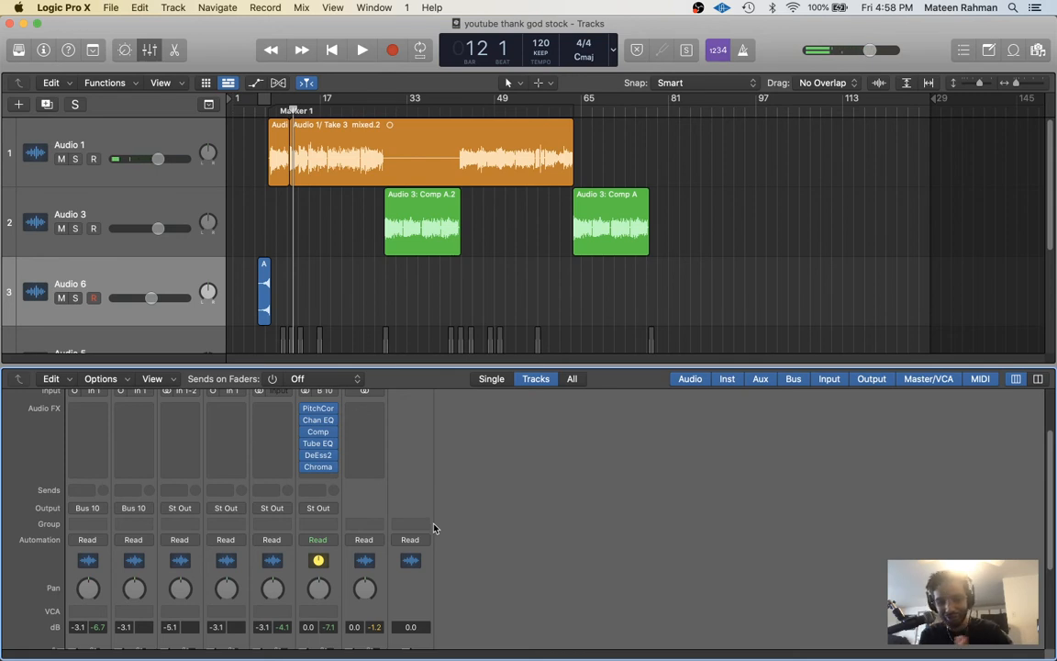
# - Add a send to Bus 11 on the vocals bus
pyautogui.click(318, 489)
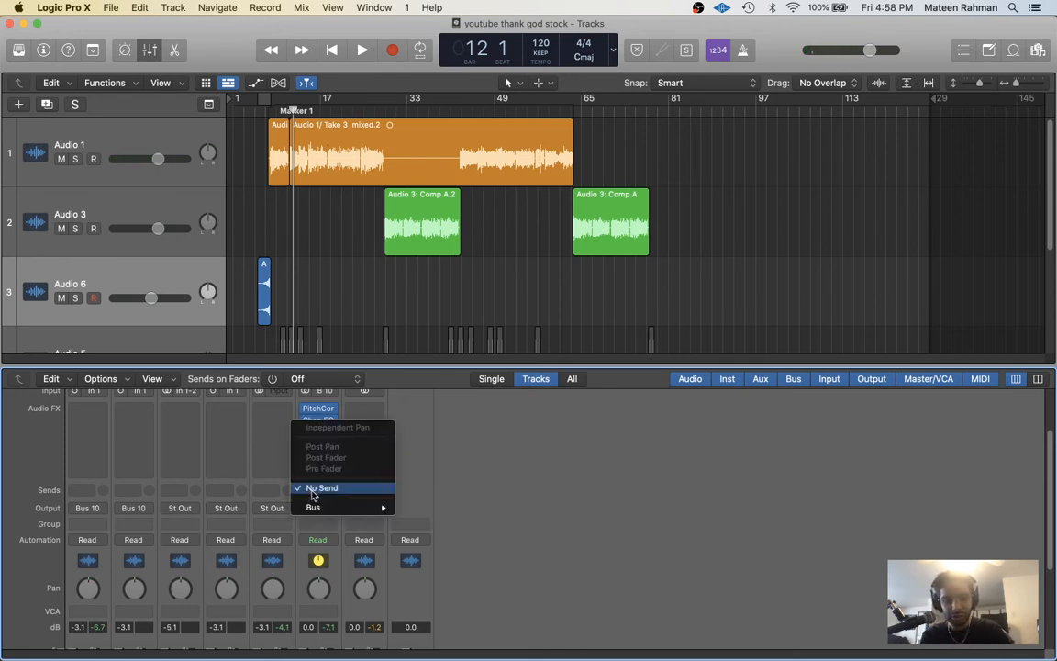
pyautogui.moveTo(326, 509)
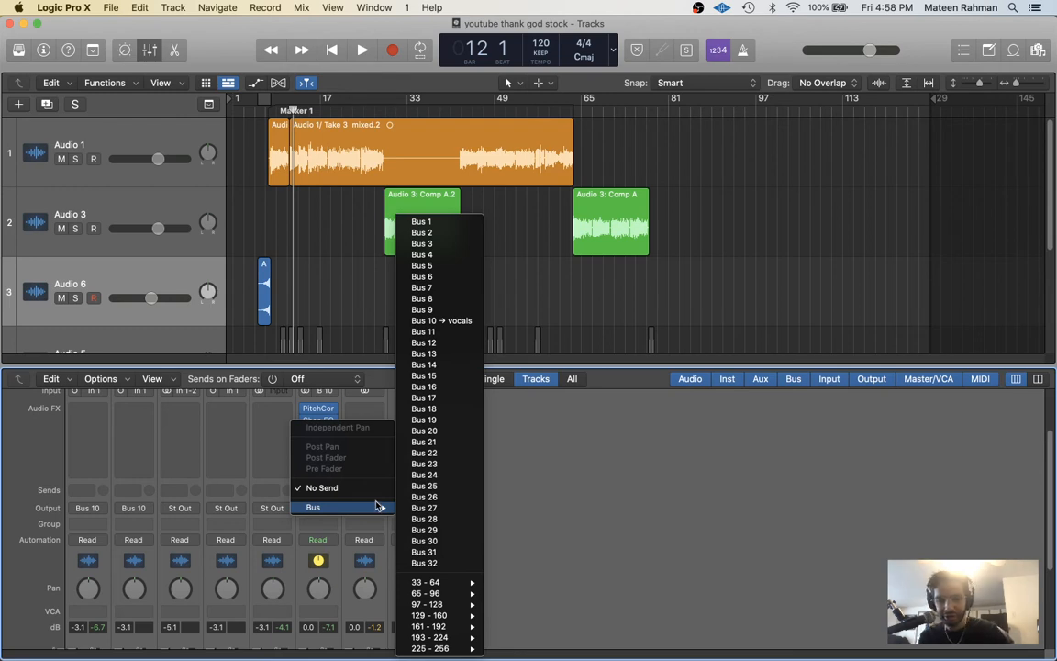
pyautogui.click(448, 333)
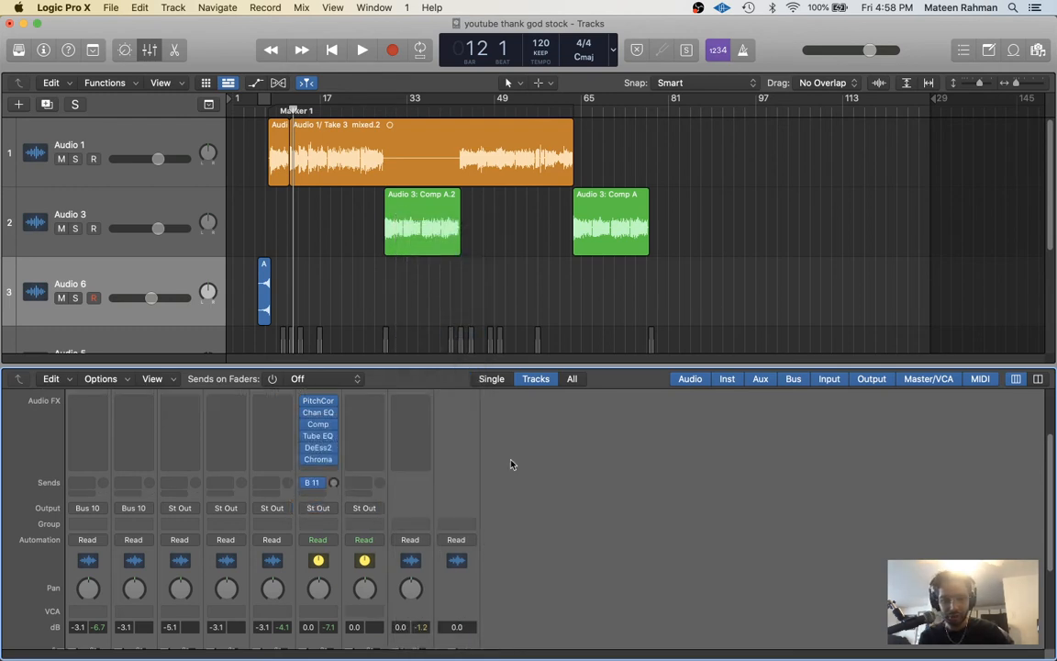
# - Rename the new Aux 2 channel strip fed by Bus 11 as "PC"
pyautogui.scroll(3, 525, 493)
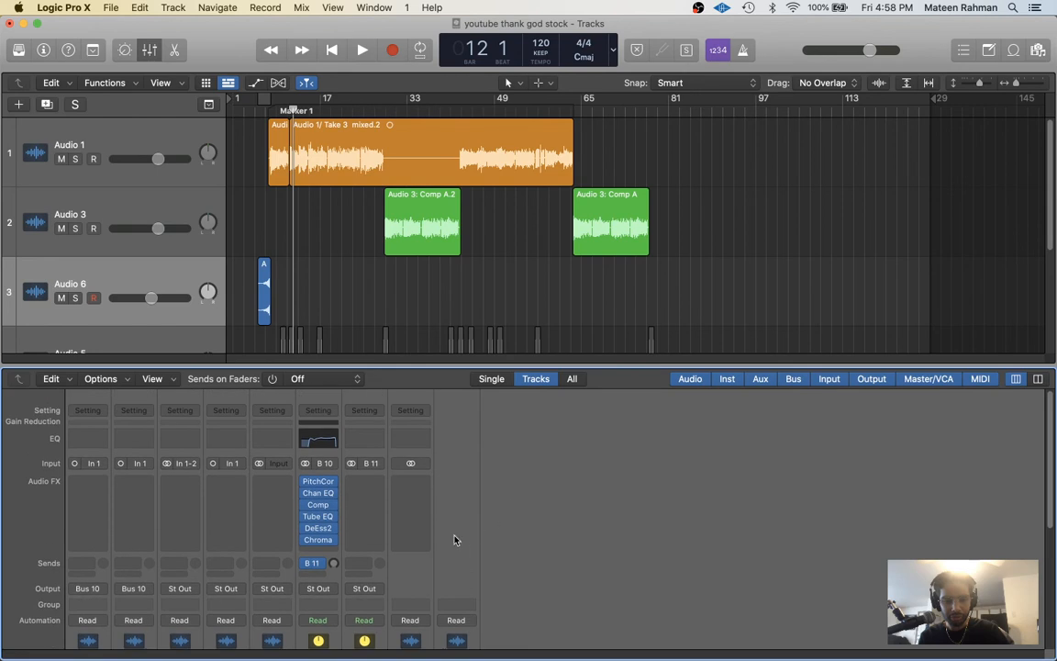
pyautogui.scroll(-5, 371, 477)
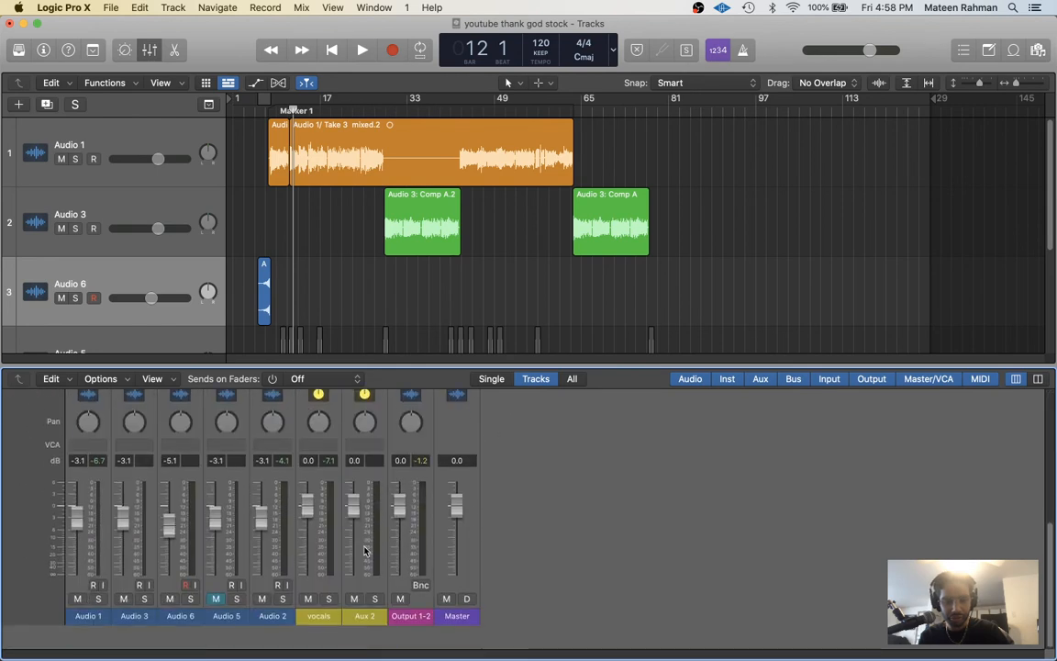
pyautogui.click(372, 643)
pyautogui.doubleClick(364, 641)
pyautogui.write('PC')
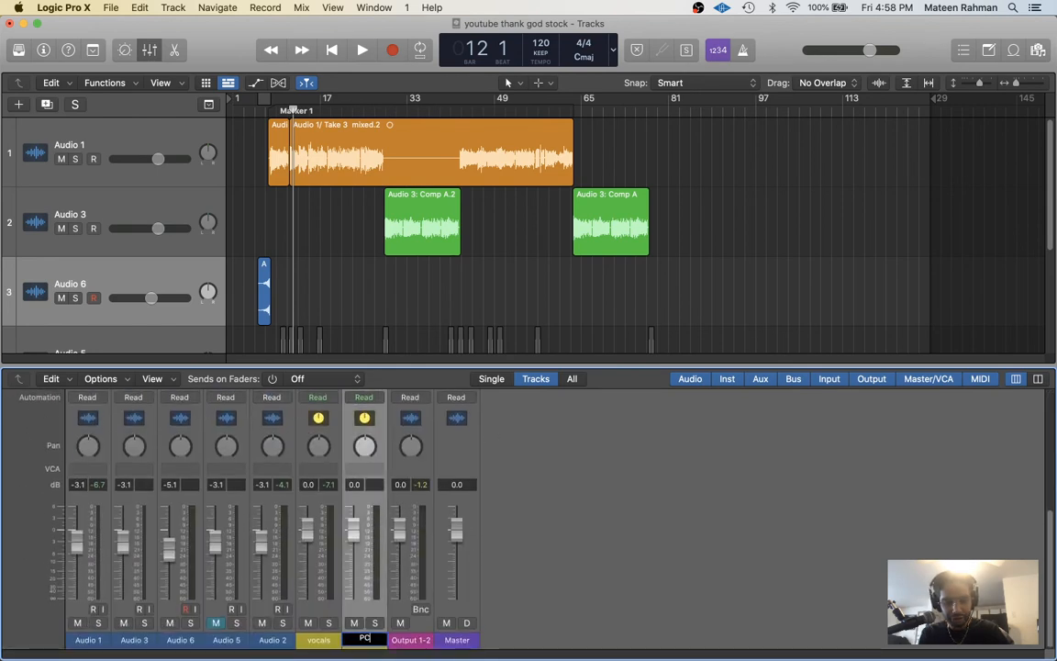
pyautogui.press('Return')
# - Set the vocals bus's Bus 11 send to Pre Fader
pyautogui.scroll(5, 365, 606)
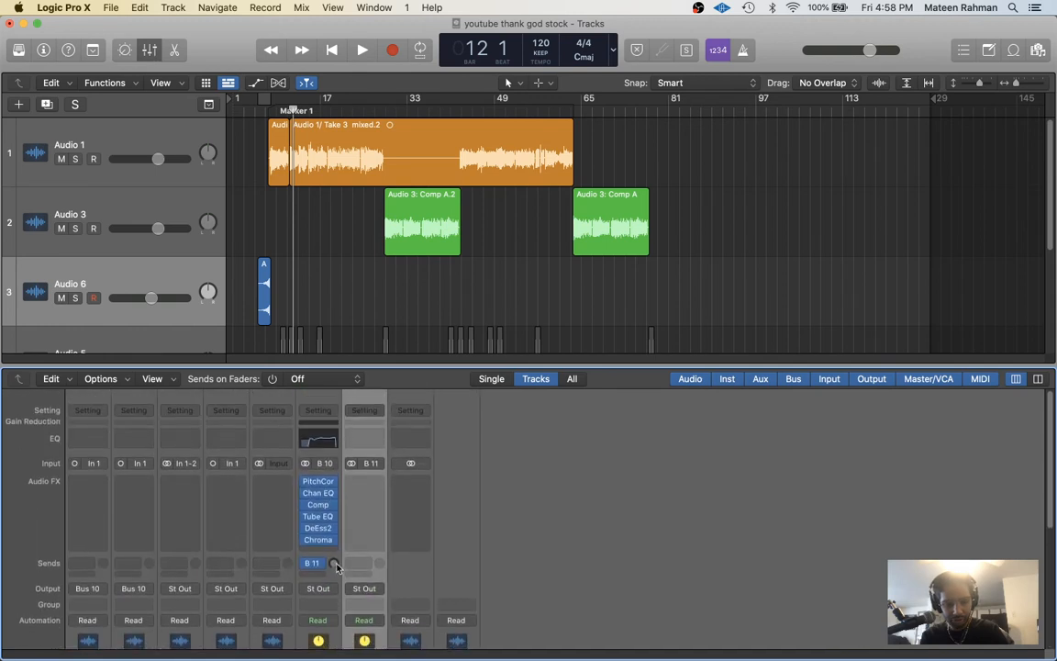
pyautogui.click(321, 564)
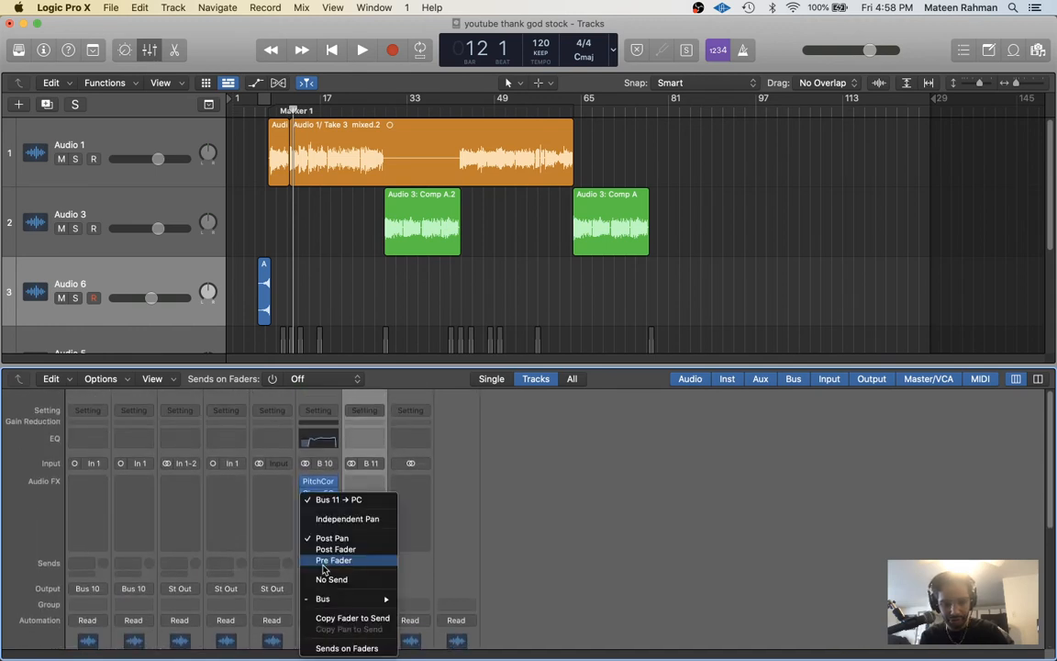
pyautogui.click(322, 562)
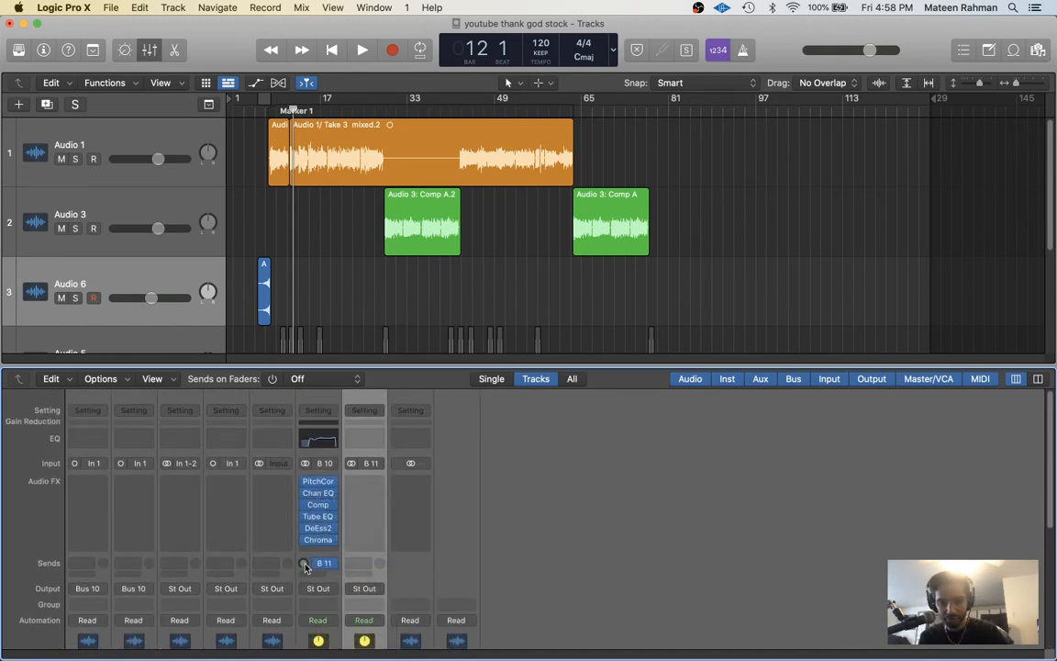
# - Create a new VCA controlling both the vocals and PC channel strips
pyautogui.scroll(-5, 376, 588)
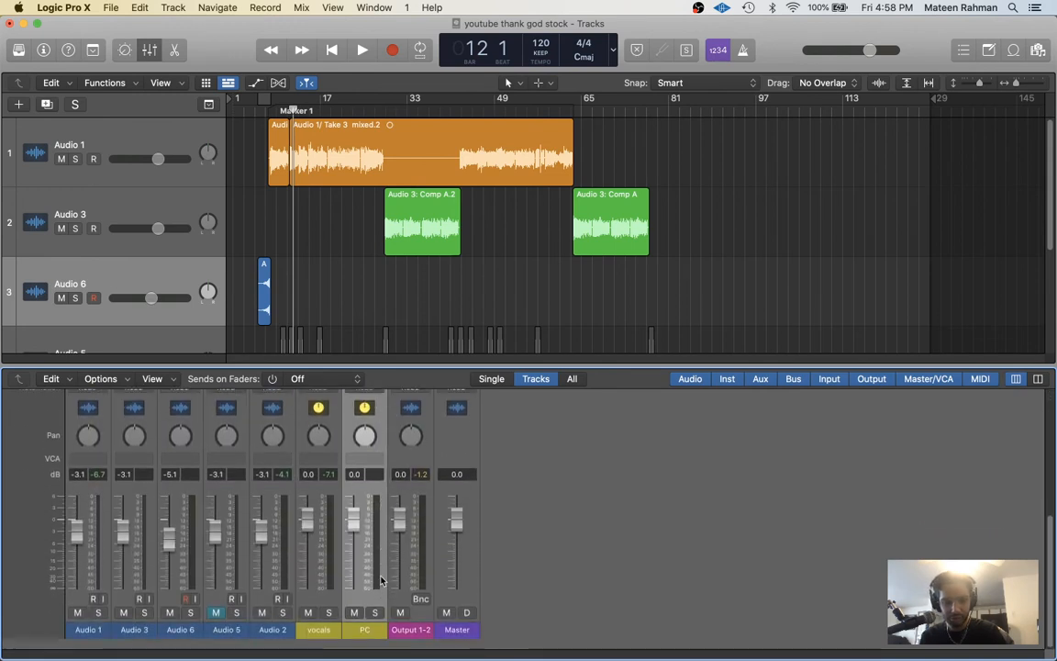
pyautogui.click(326, 612)
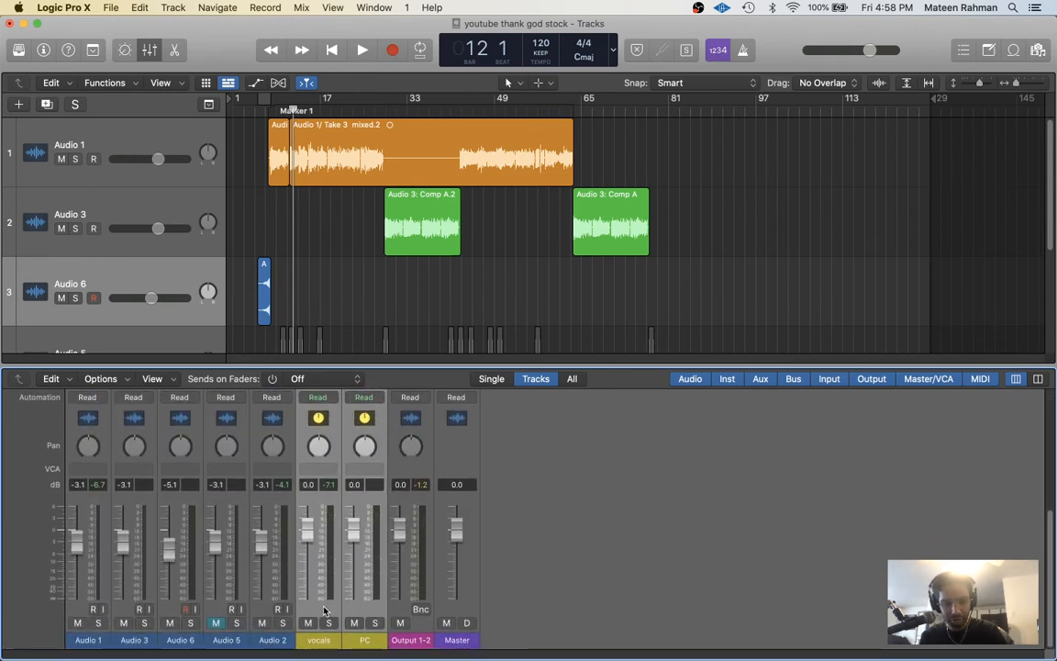
pyautogui.scroll(5, 323, 610)
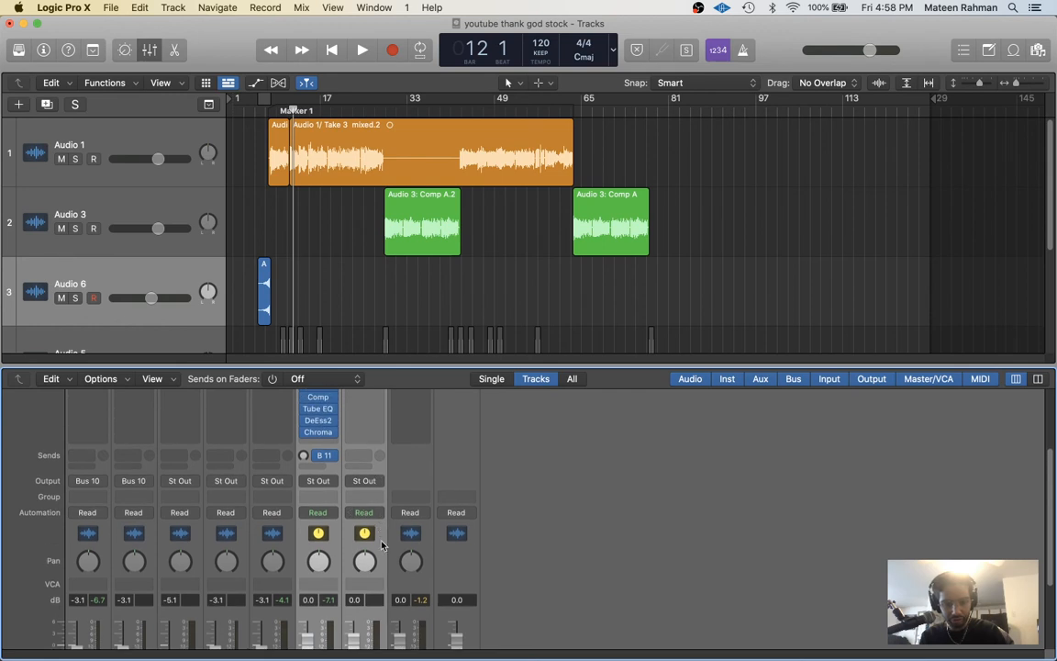
pyautogui.rightClick(383, 545)
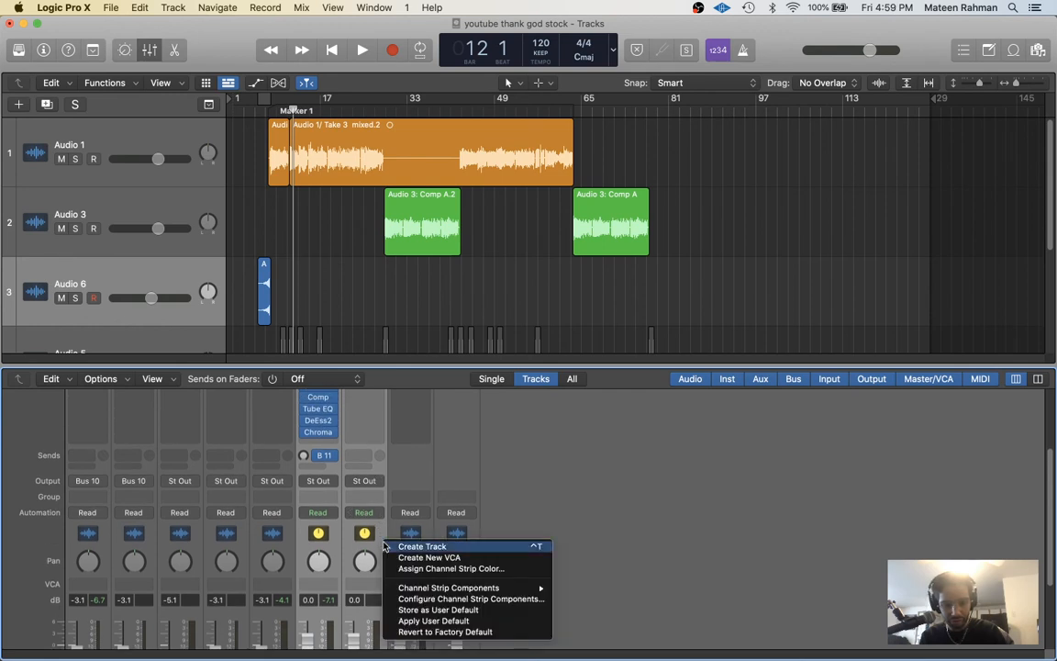
pyautogui.click(445, 558)
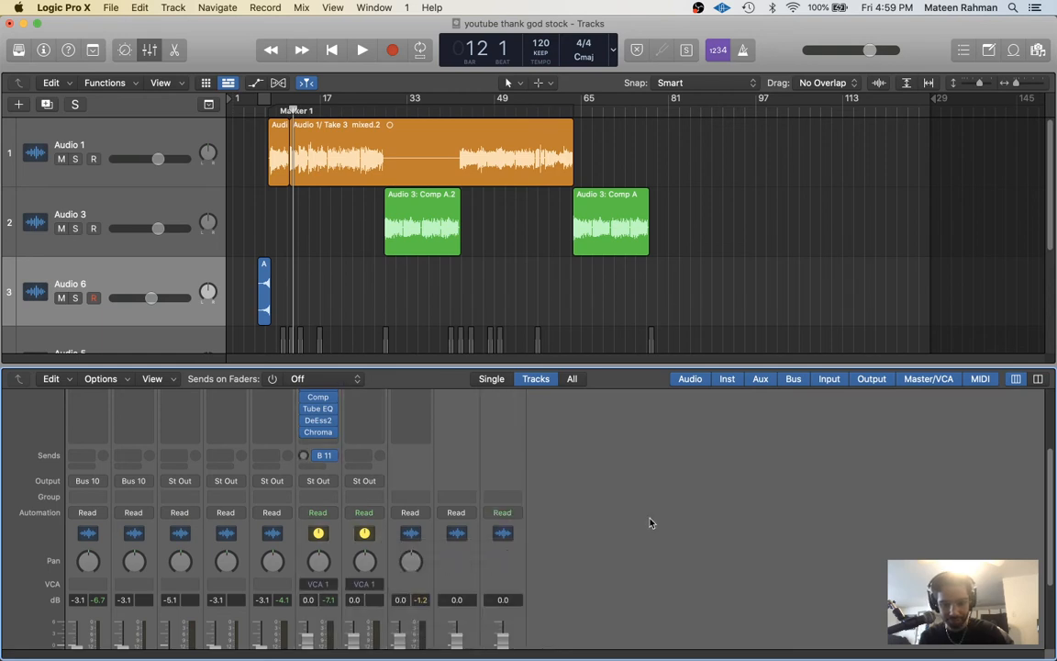
# - Rename the new VCA channel strip as "vox volume 1"
pyautogui.scroll(-4, 649, 521)
pyautogui.scroll(1, 649, 523)
pyautogui.doubleClick(503, 640)
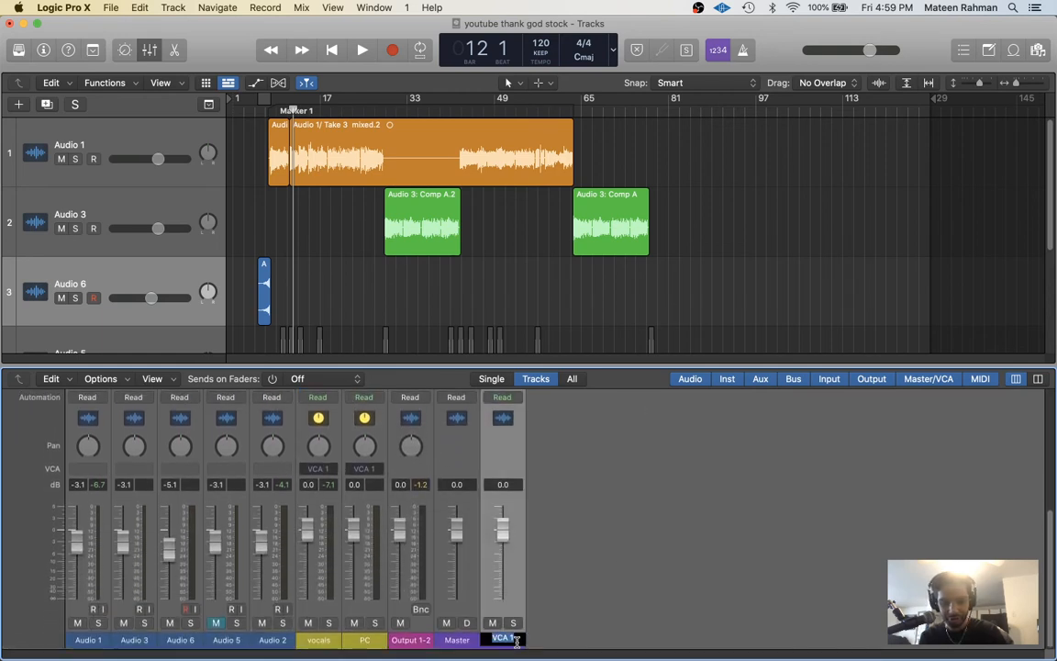
pyautogui.write('Vo')
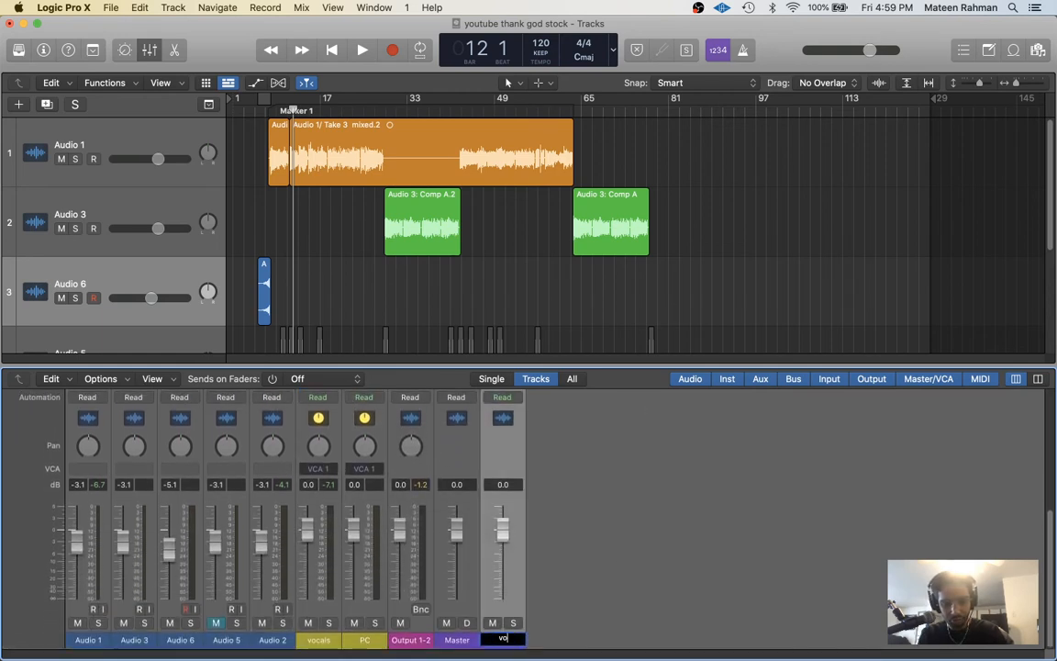
pyautogui.write('x vol')
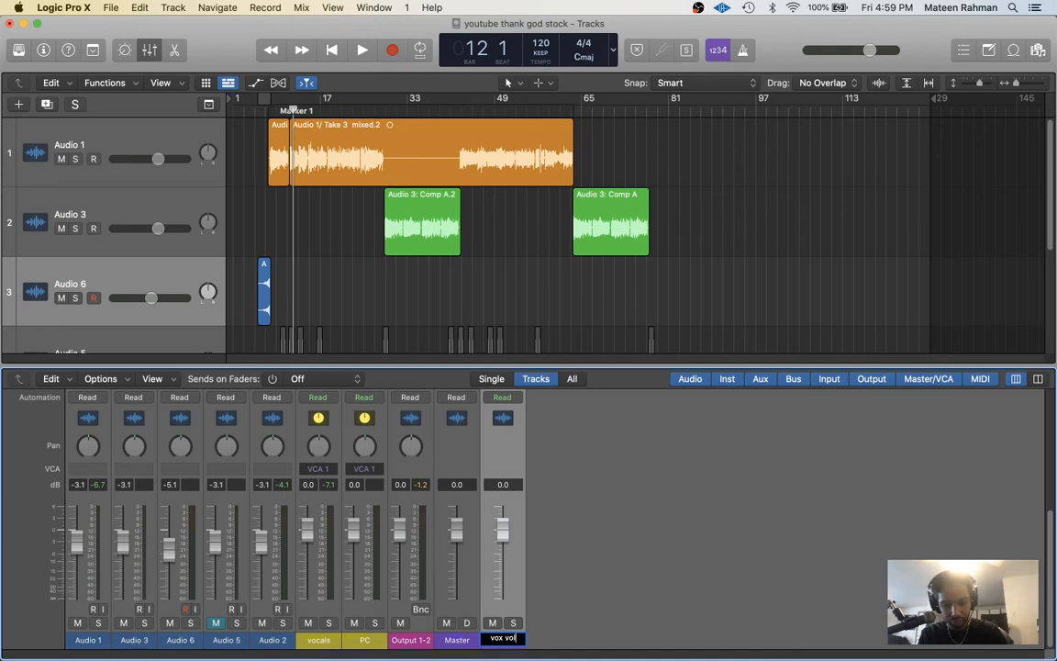
pyautogui.write('ume 1')
pyautogui.press('Return')
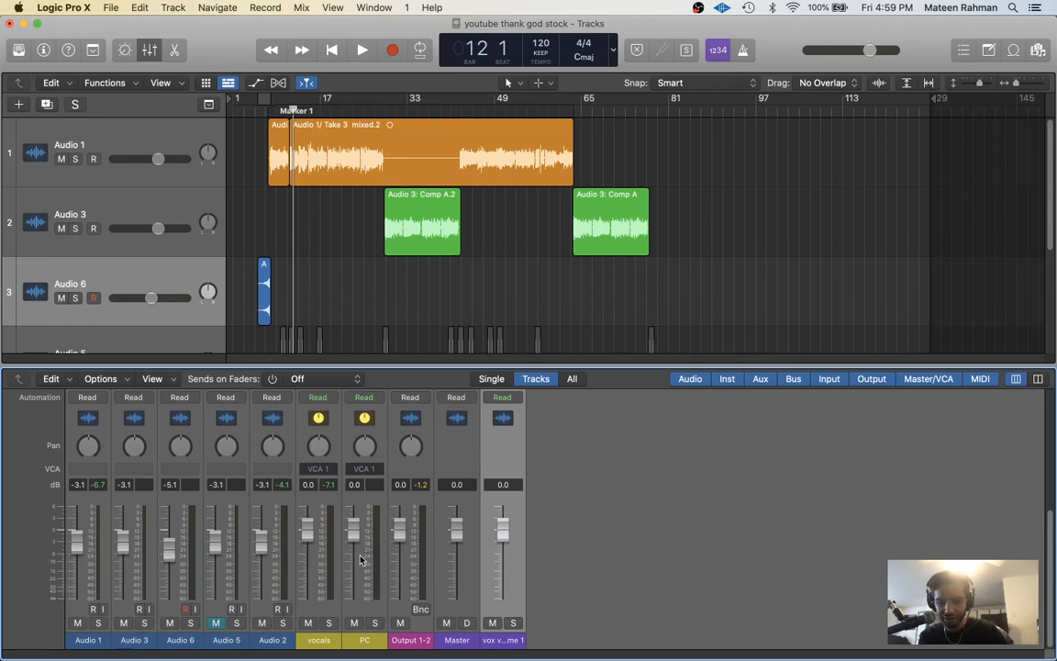
# - Set the vocals bus's Bus 11 send level to +0.0 dB
pyautogui.scroll(5, 361, 533)
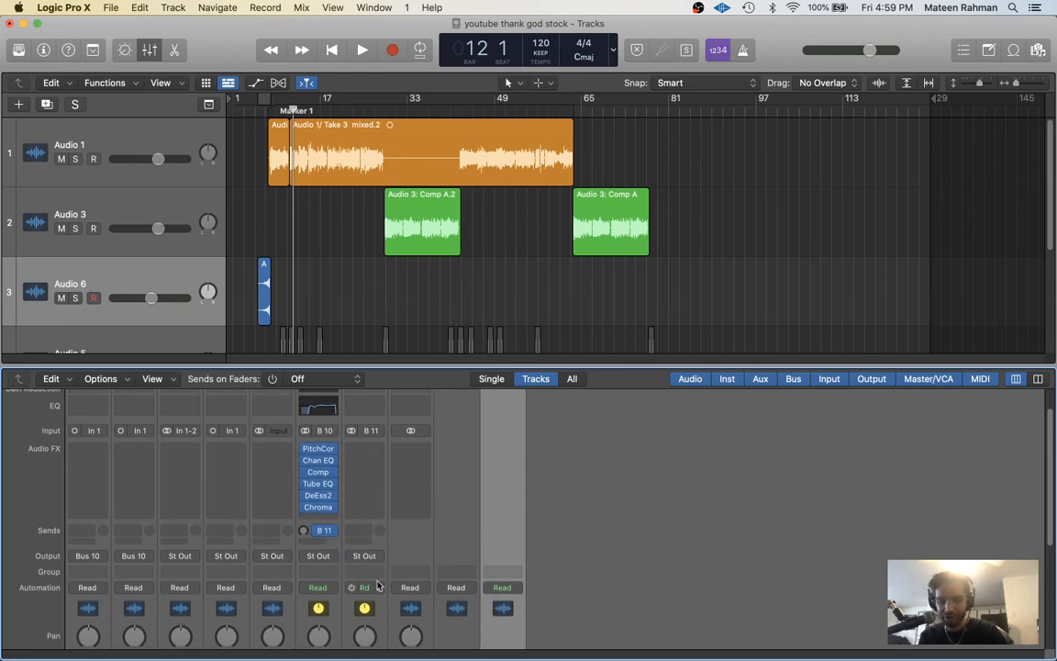
pyautogui.scroll(-3, 340, 547)
pyautogui.scroll(-3, 489, 564)
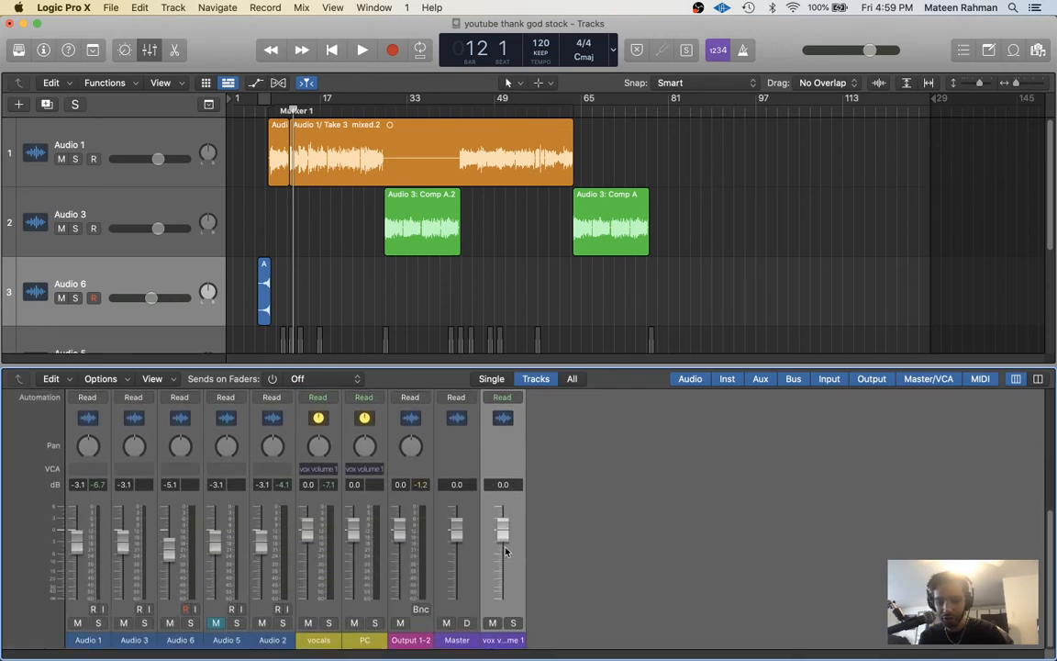
pyautogui.scroll(1, 505, 544)
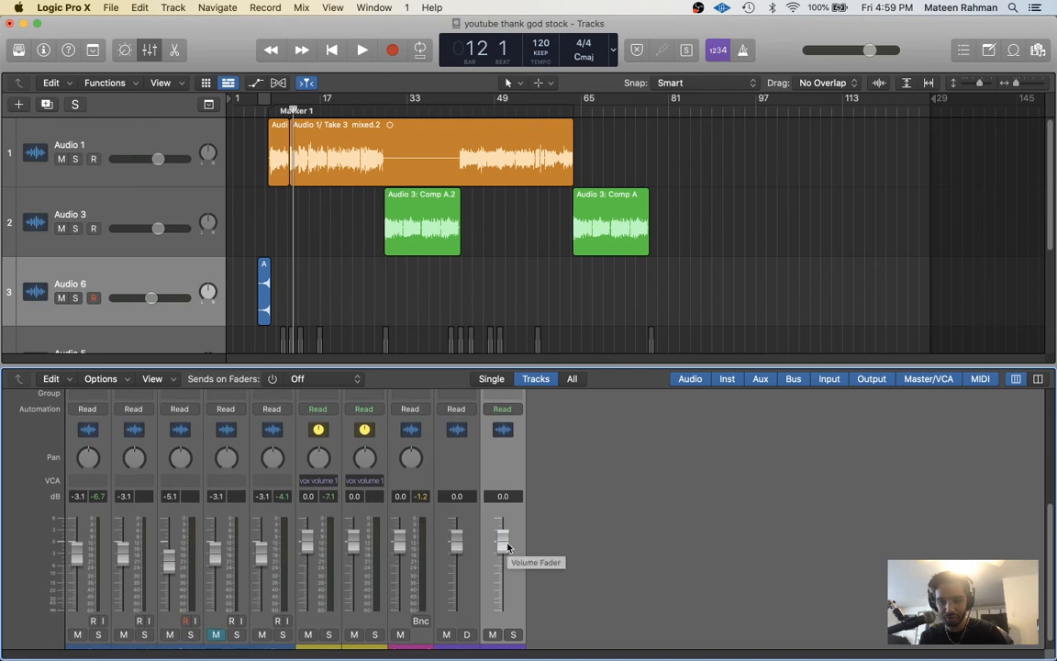
pyautogui.scroll(4, 504, 548)
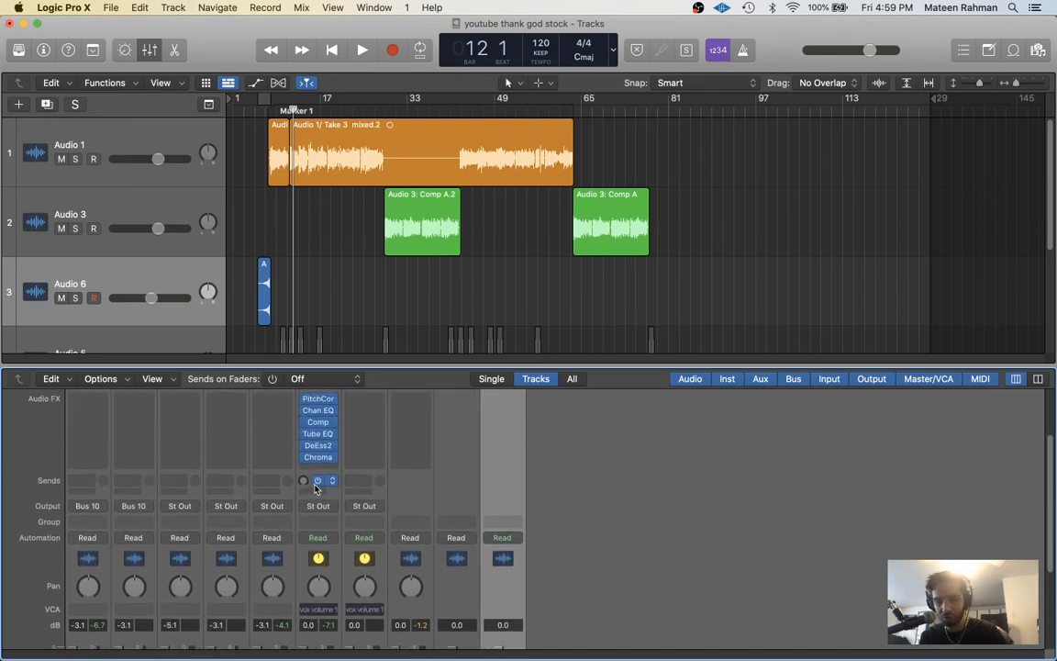
pyautogui.scroll(1, 307, 489)
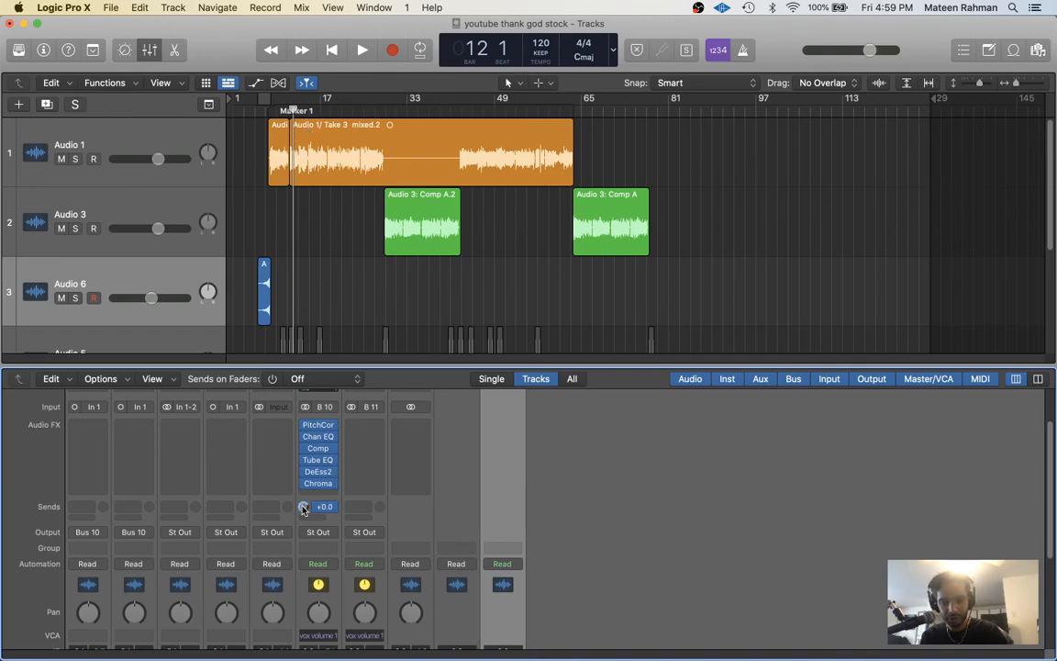
# - Lower the PC channel strip's volume fader to -19.0 dB
pyautogui.scroll(-5, 363, 542)
pyautogui.moveTo(376, 555); pyautogui.dragTo(376, 624)
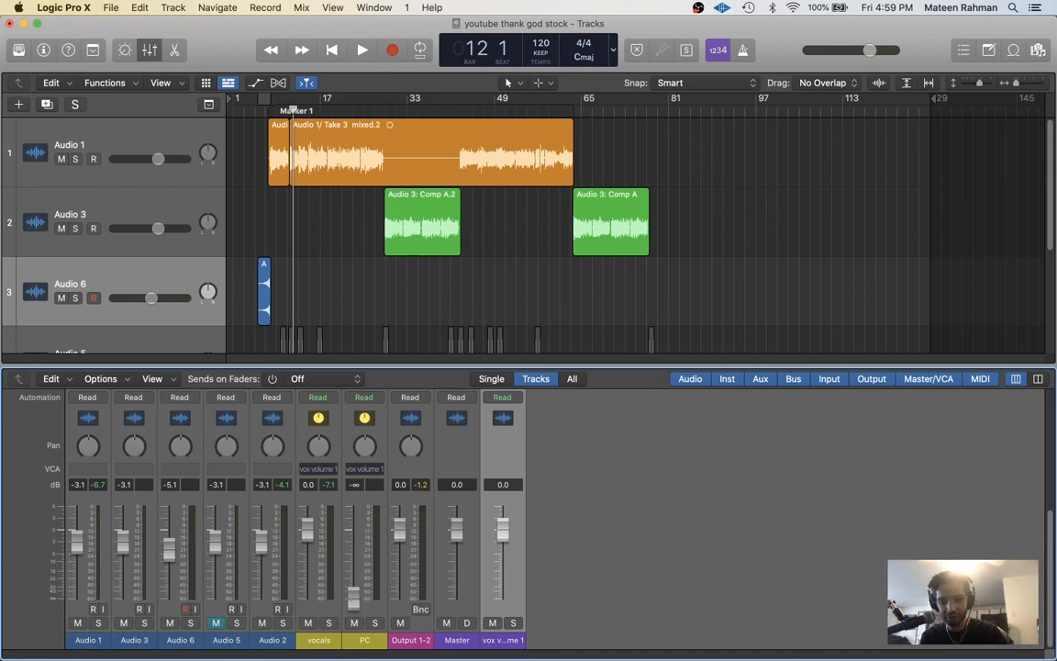
pyautogui.moveTo(353, 599)
pyautogui.mouseDown()
pyautogui.moveTo(353, 566)
pyautogui.moveTo(353, 579)
pyautogui.mouseUp()
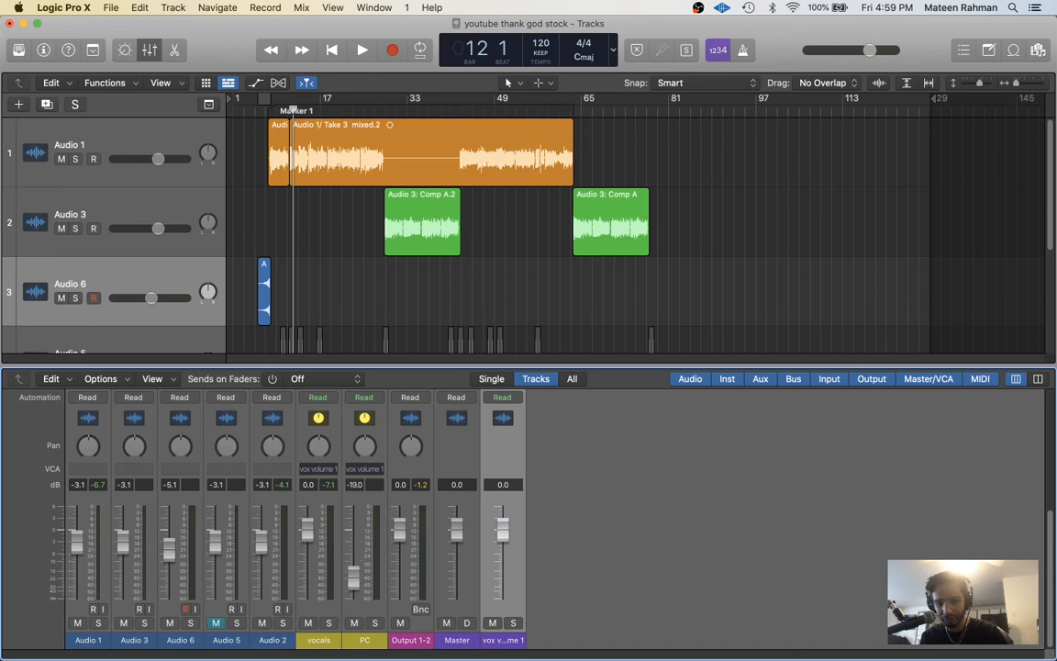
# - Insert the Dynamics Compressor as the first audio effect on the PC channel strip
pyautogui.scroll(5, 366, 555)
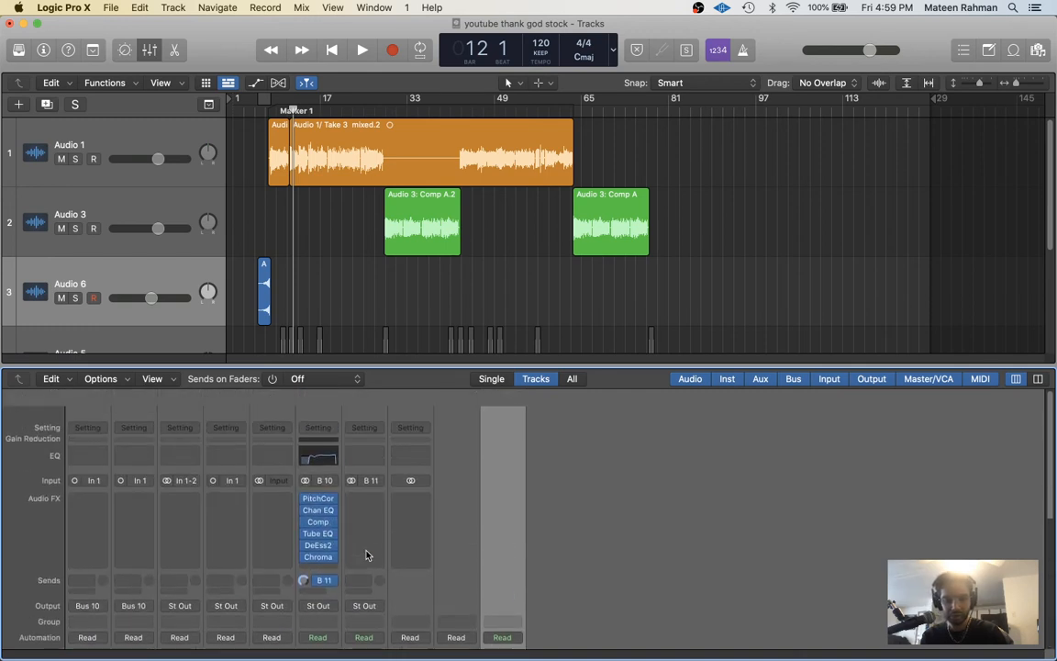
pyautogui.scroll(-2, 366, 550)
pyautogui.click(365, 486)
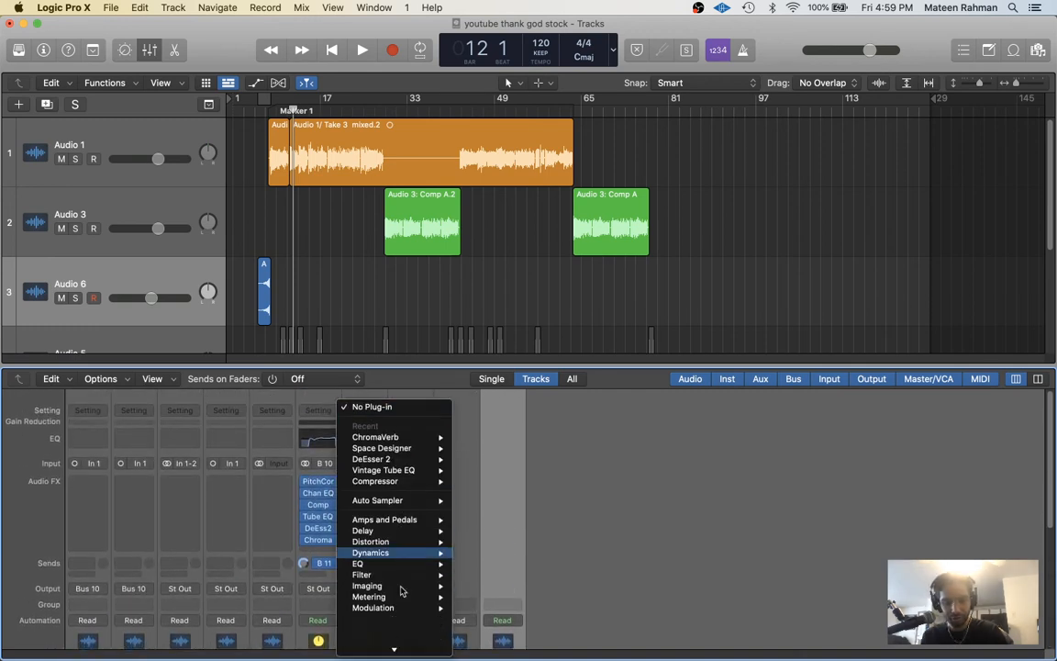
pyautogui.scroll(-3, 400, 590)
pyautogui.moveTo(406, 501)
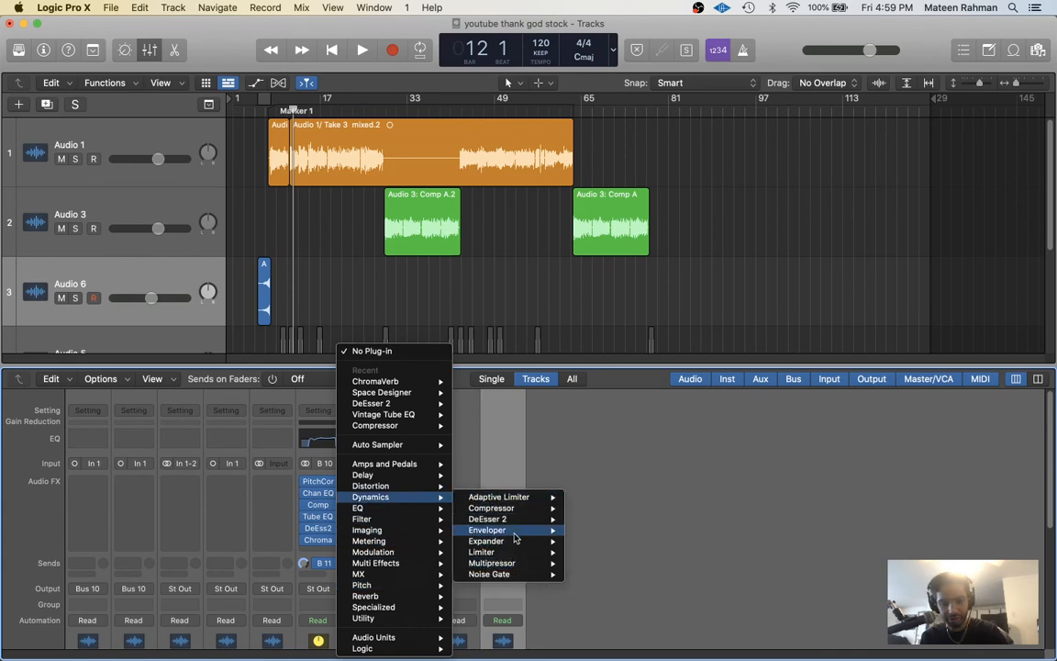
pyautogui.click(495, 508)
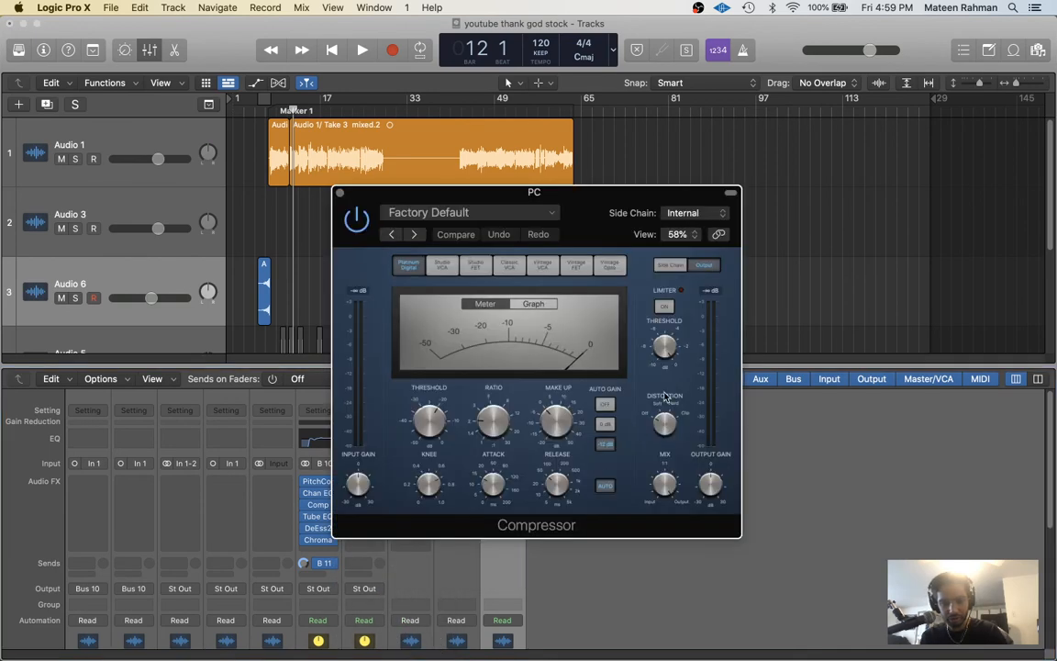
# - Switch the PC Compressor to the Studio VCA model
pyautogui.moveTo(593, 212); pyautogui.dragTo(633, 240)
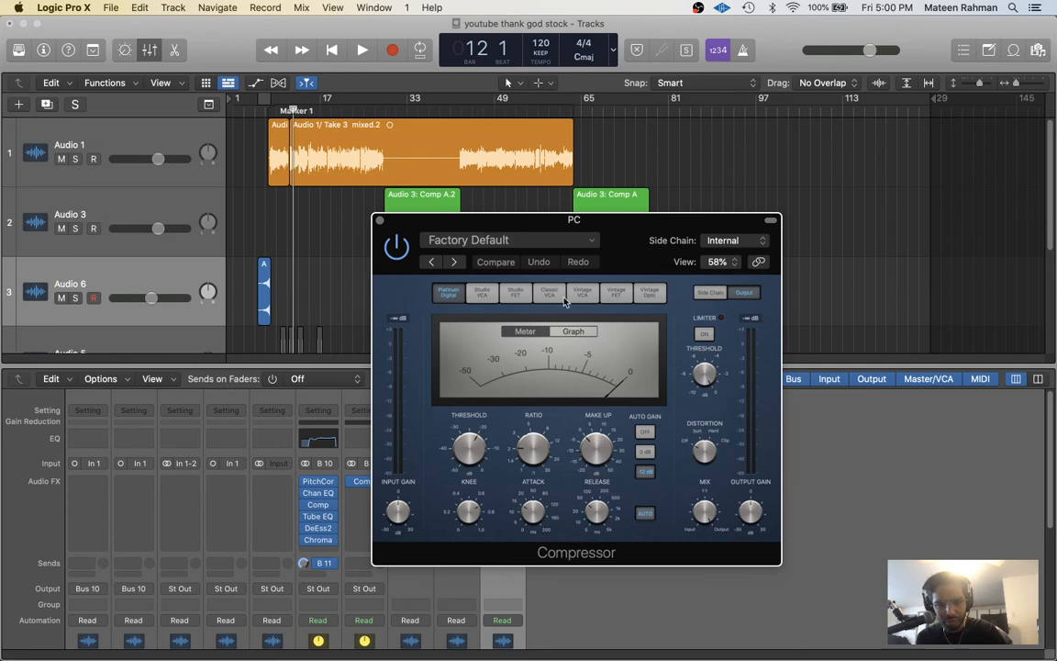
pyautogui.click(615, 294)
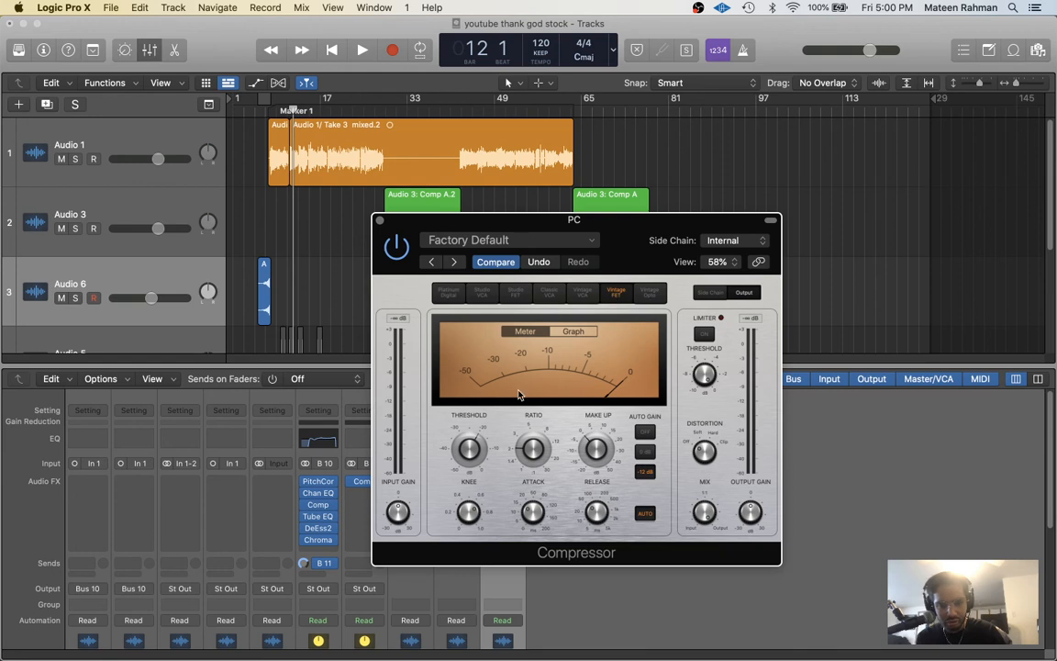
pyautogui.click(490, 299)
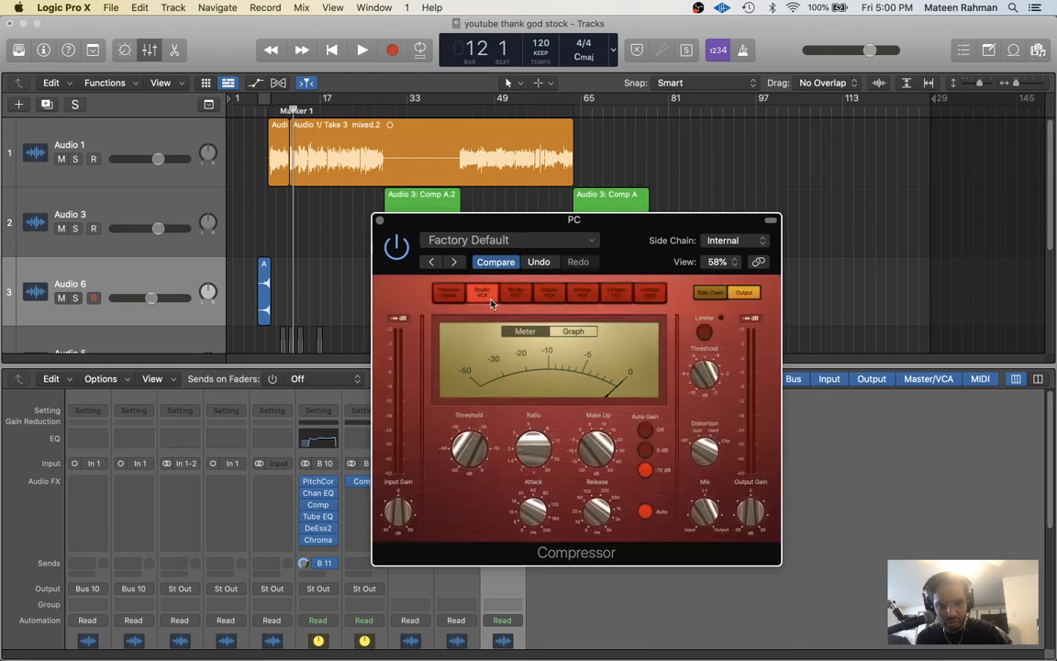
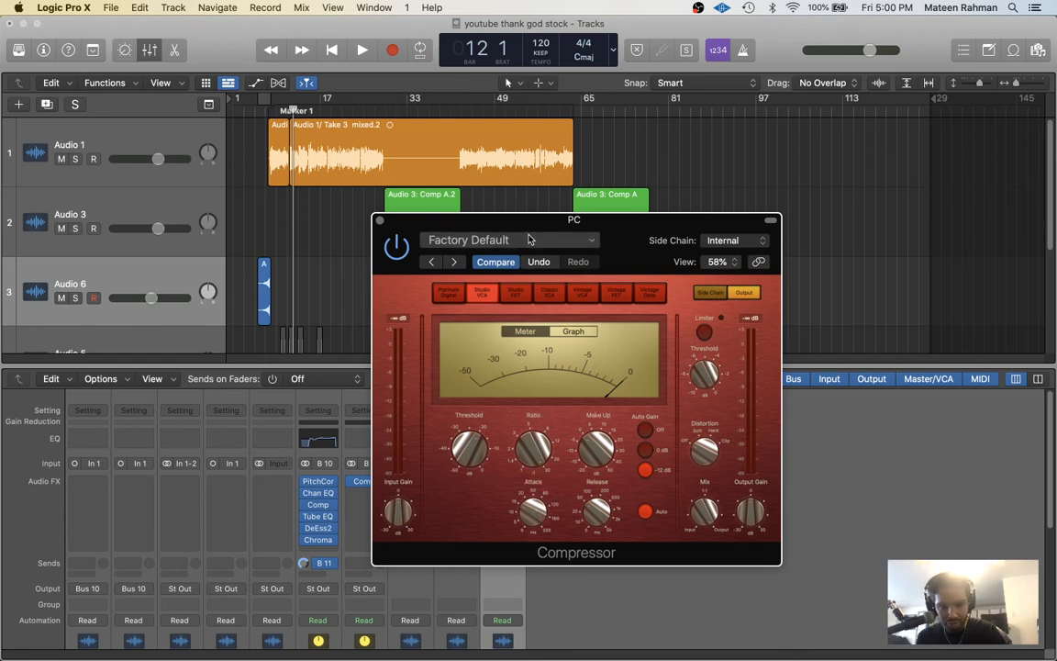
pyautogui.click(472, 239)
pyautogui.moveTo(533, 599)
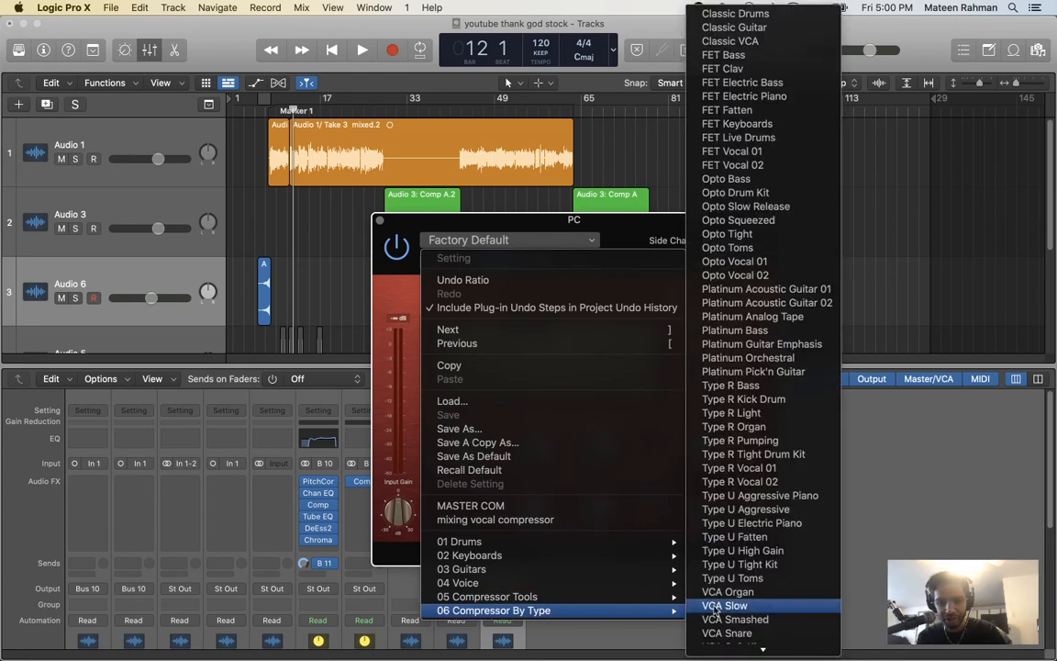
pyautogui.scroll(-3, 725, 608)
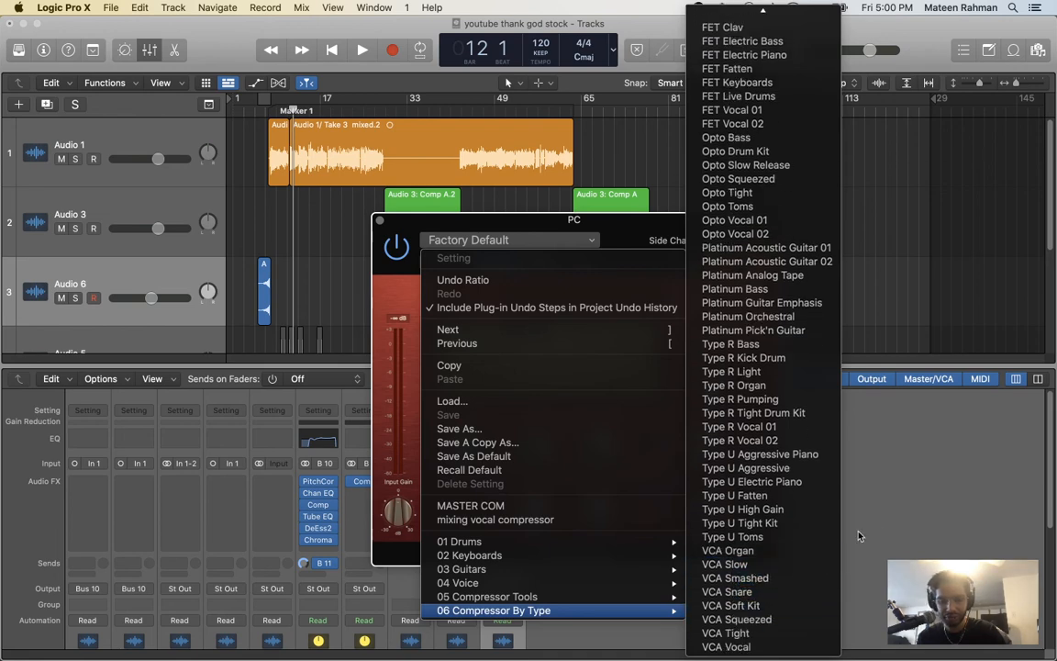
pyautogui.click(737, 578)
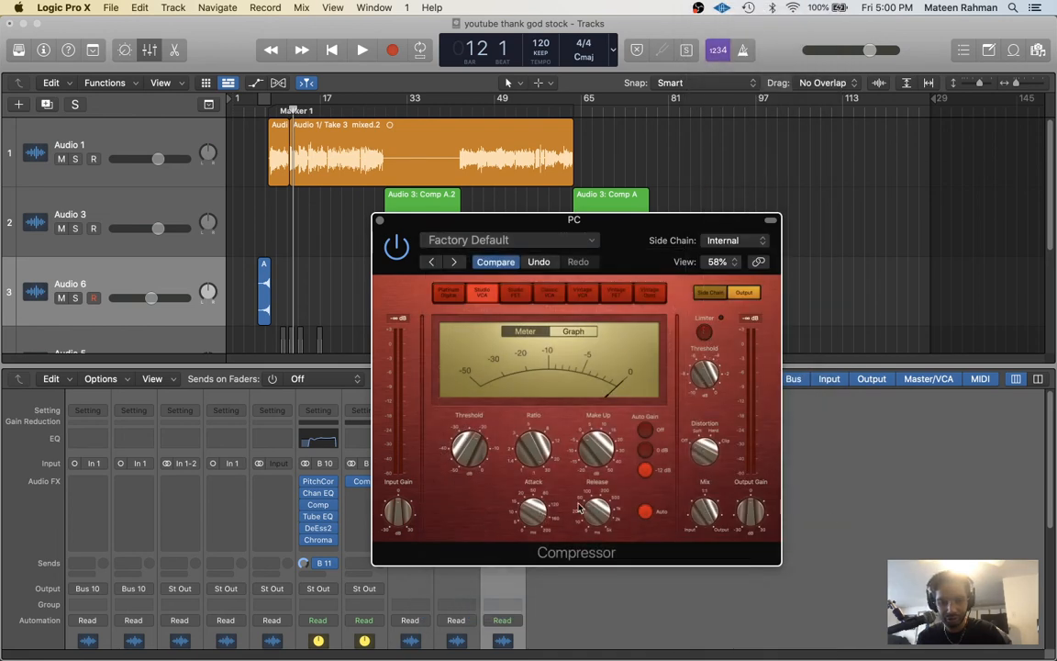
# - Lower the PC Compressor's threshold to -50.0 dB while playing the vocals from bar 12 to hear the compression
pyautogui.moveTo(535, 512)
pyautogui.moveTo(535, 513); pyautogui.dragTo(535, 520)
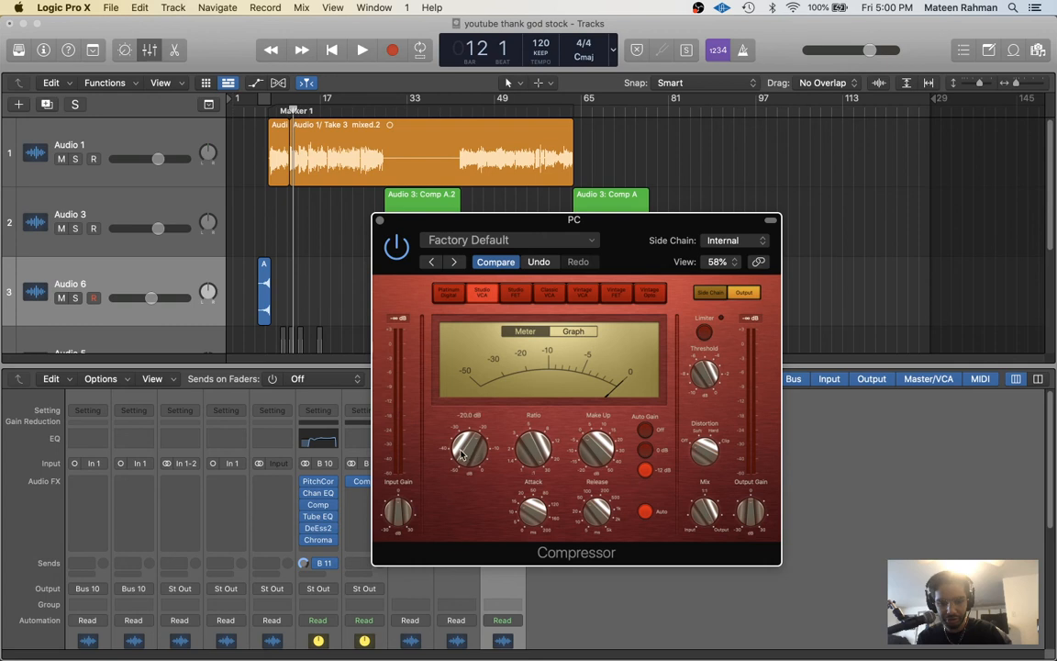
pyautogui.press('space')
pyautogui.moveTo(463, 456); pyautogui.dragTo(464, 464)
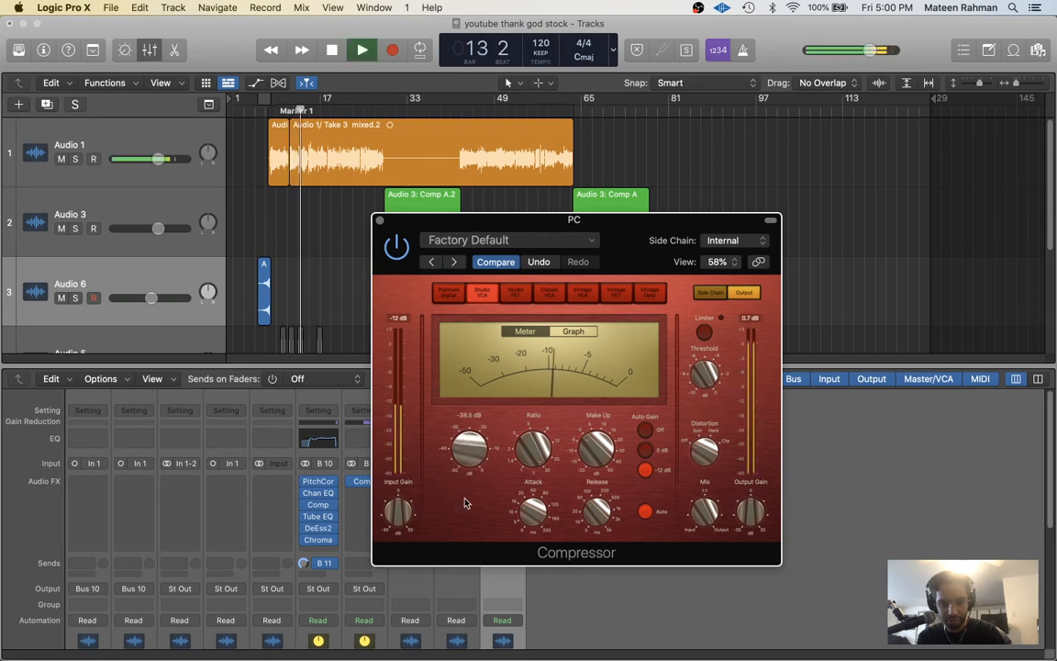
pyautogui.press('space')
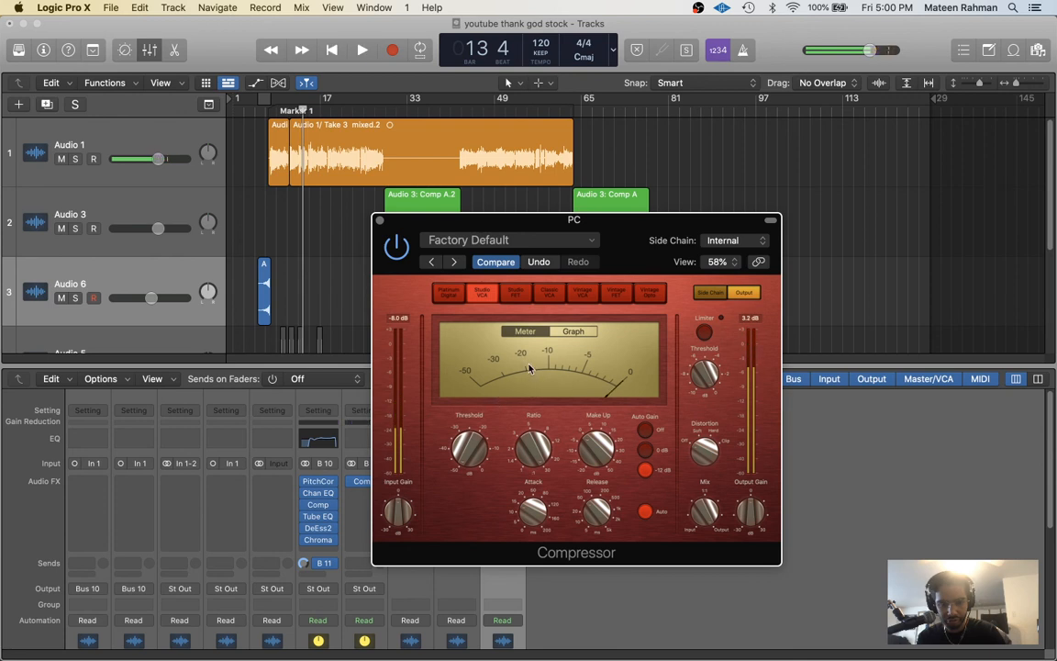
pyautogui.press('space')
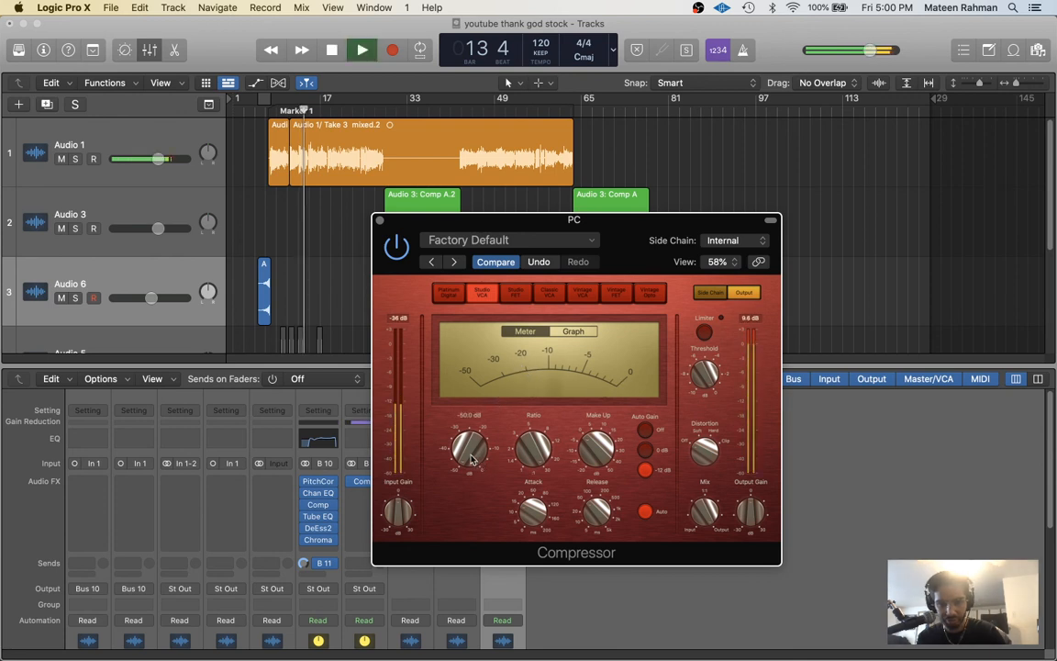
pyautogui.moveTo(469, 449); pyautogui.dragTo(470, 464)
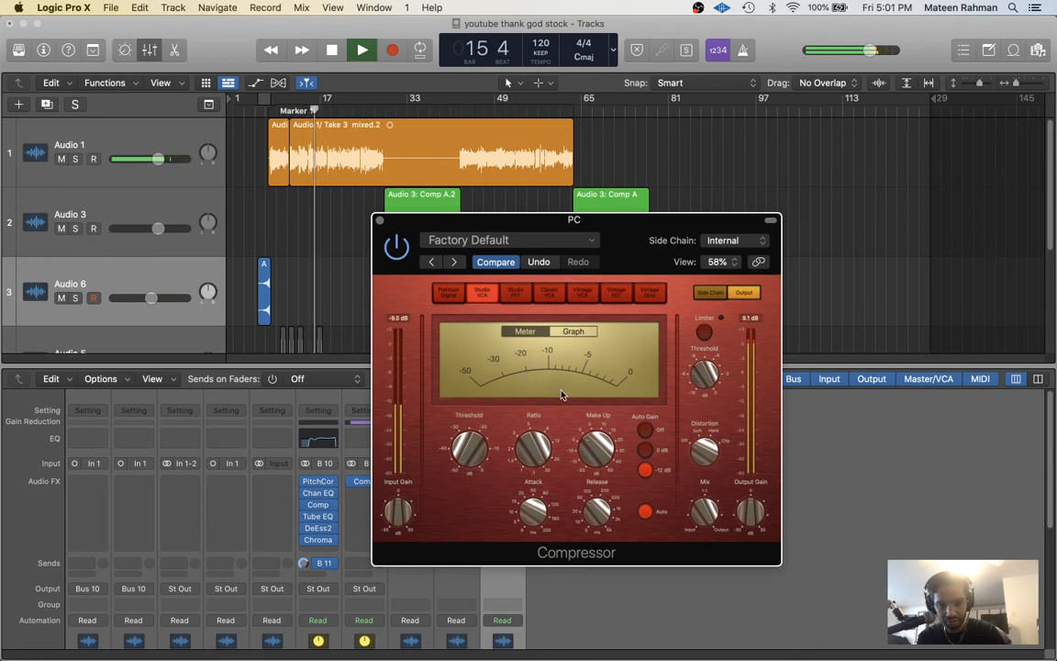
pyautogui.press('space')
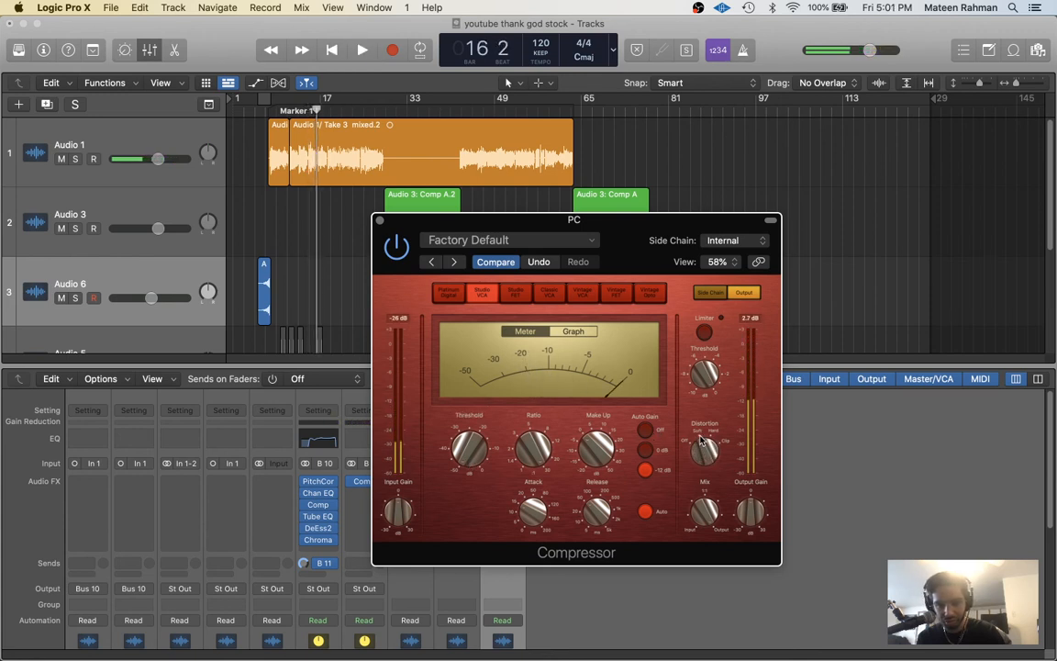
pyautogui.press('space')
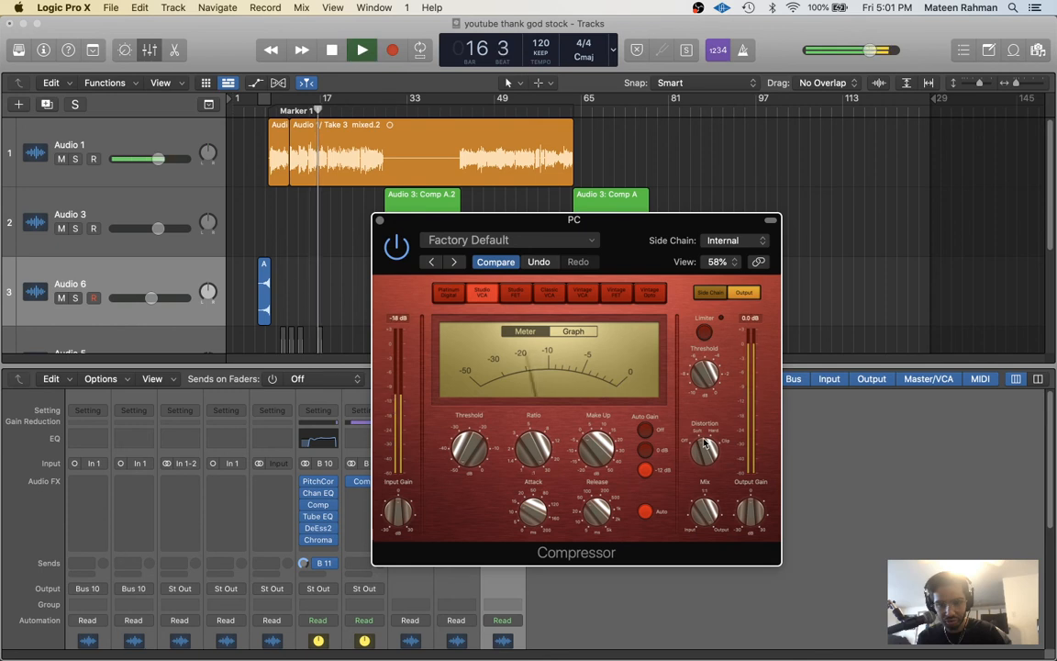
pyautogui.press('space')
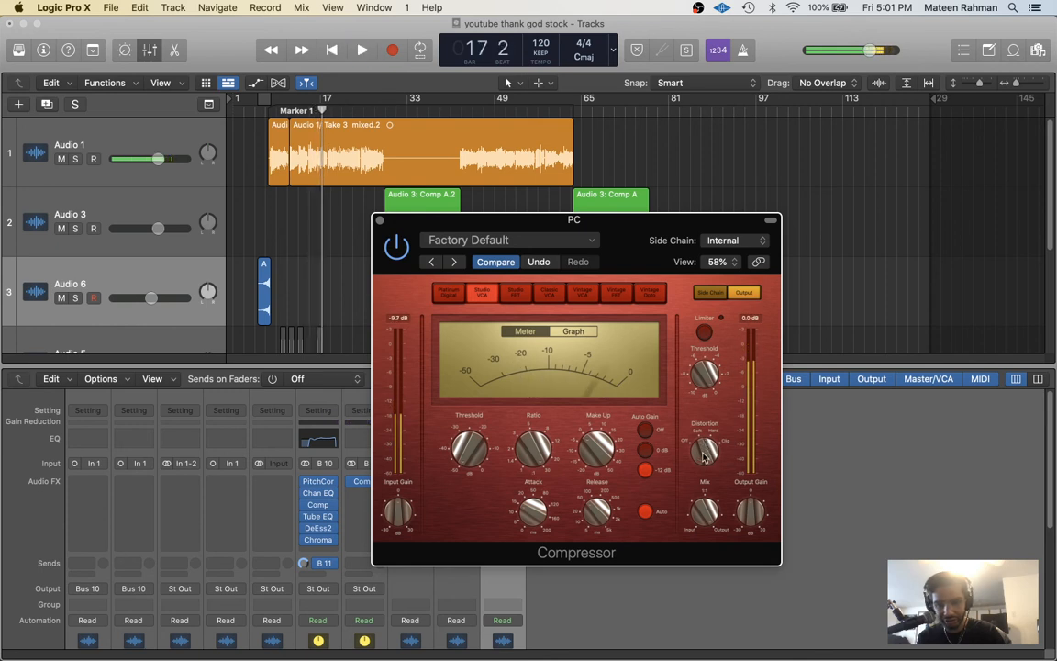
# - Move the PC Compressor window clear of the mixer faders and play the mix with the PC bus fully down
pyautogui.press('space')
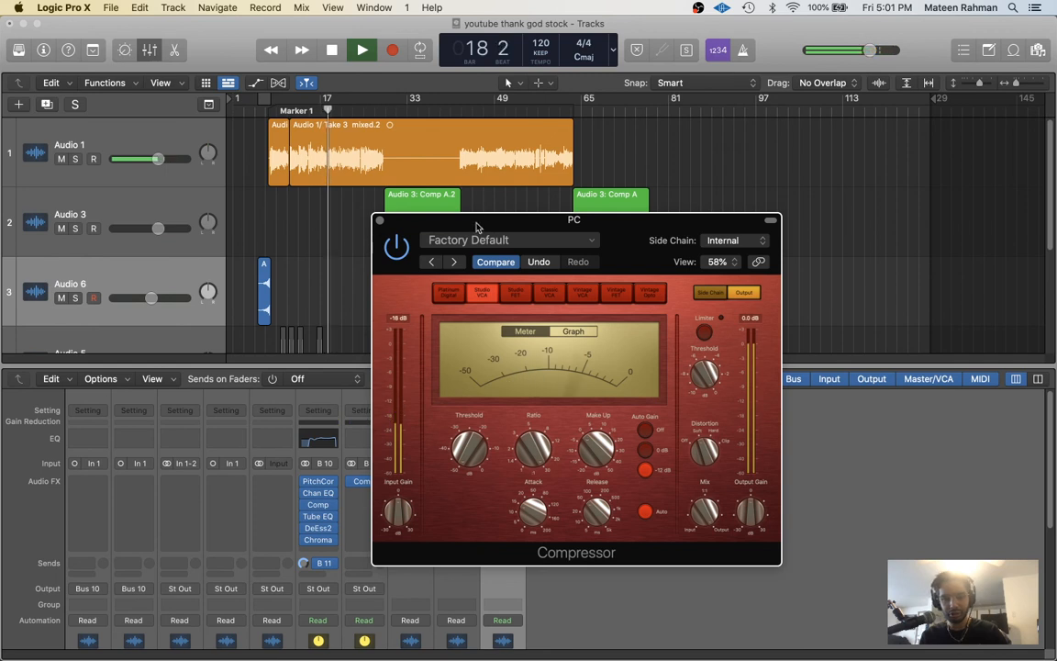
pyautogui.moveTo(476, 229); pyautogui.dragTo(732, 133)
pyautogui.scroll(-5, 401, 470)
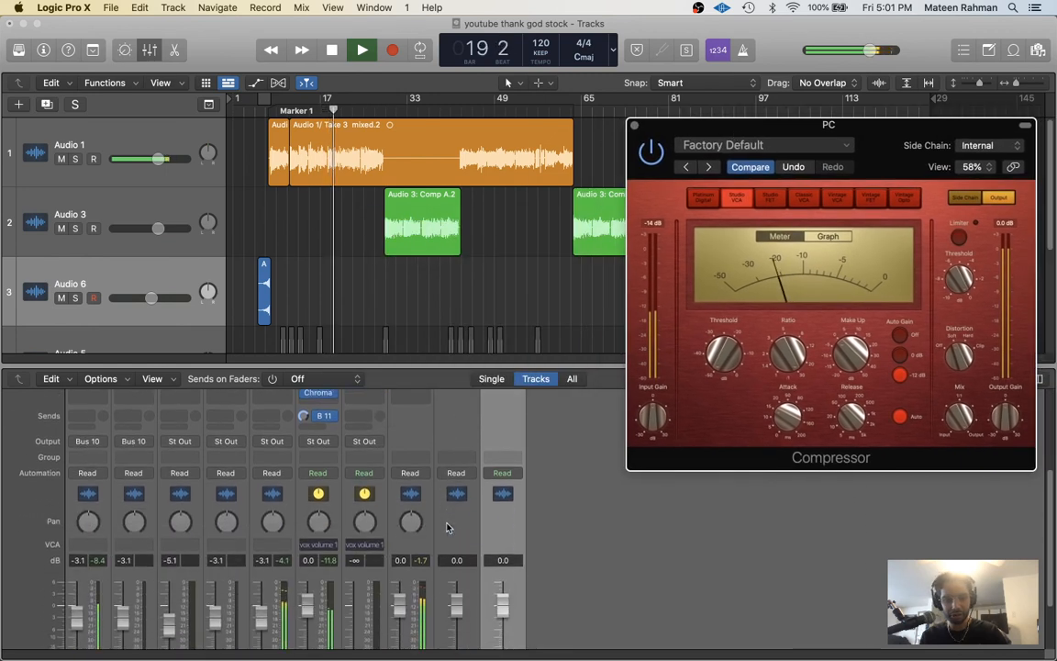
pyautogui.scroll(-2, 325, 605)
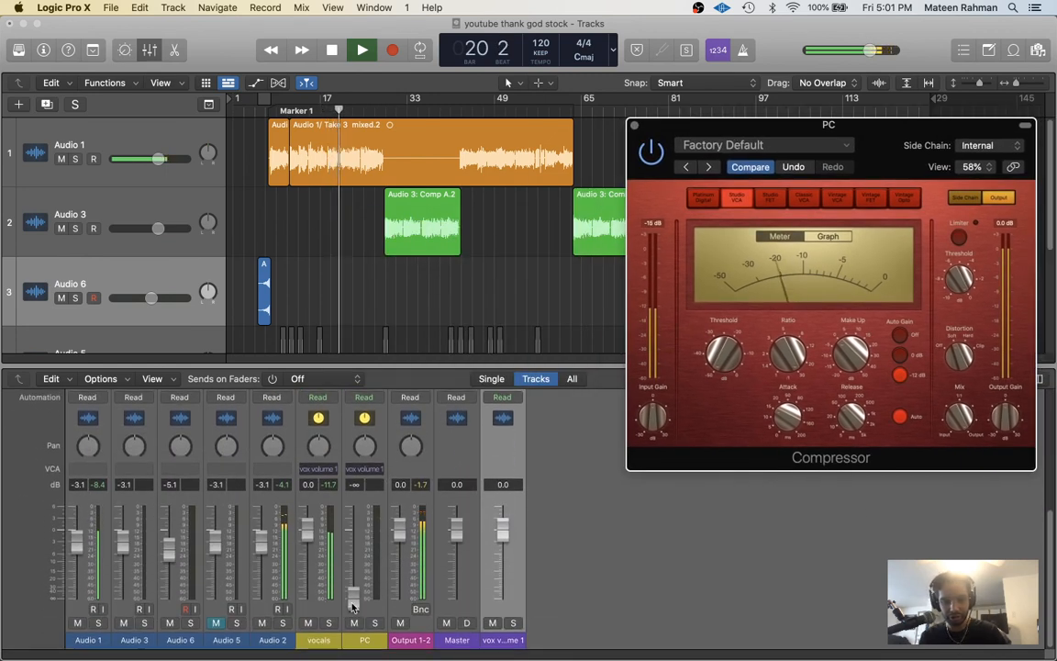
pyautogui.press('space')
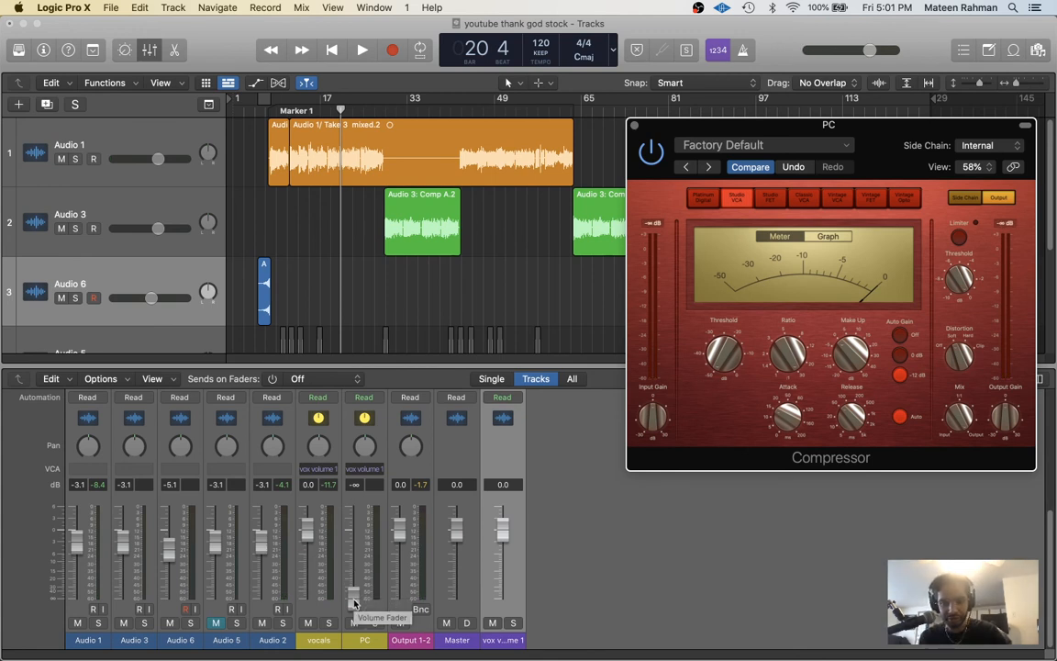
# - Replay from about bar 14, try different blends of the PC bus, and settle its volume fader at -25.0 dB
pyautogui.click(309, 101)
pyautogui.press('space')
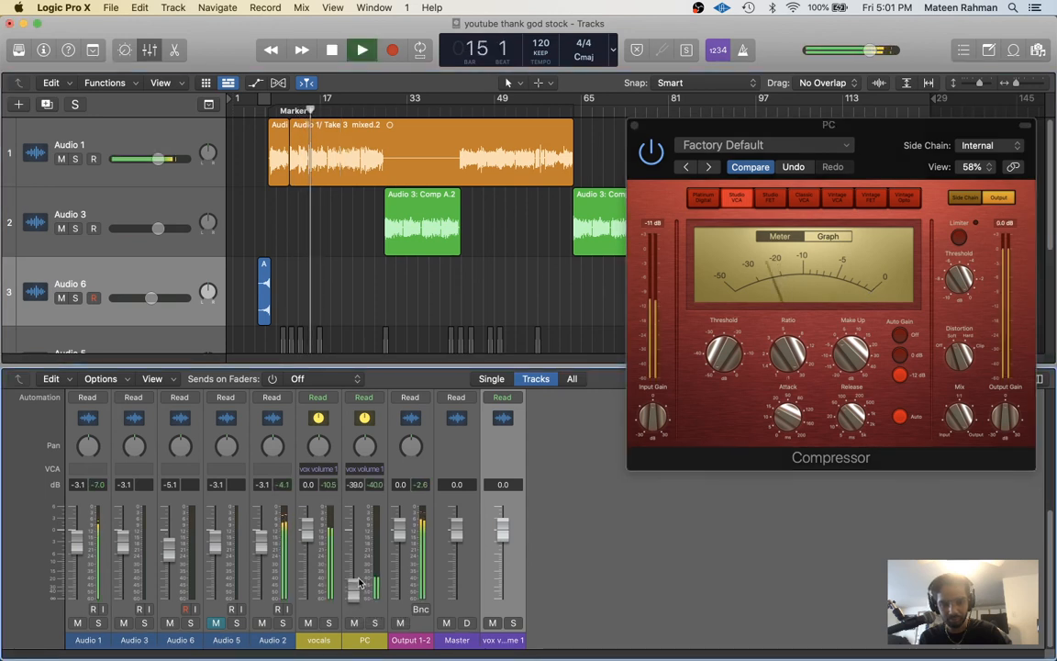
pyautogui.moveTo(354, 597); pyautogui.dragTo(362, 569)
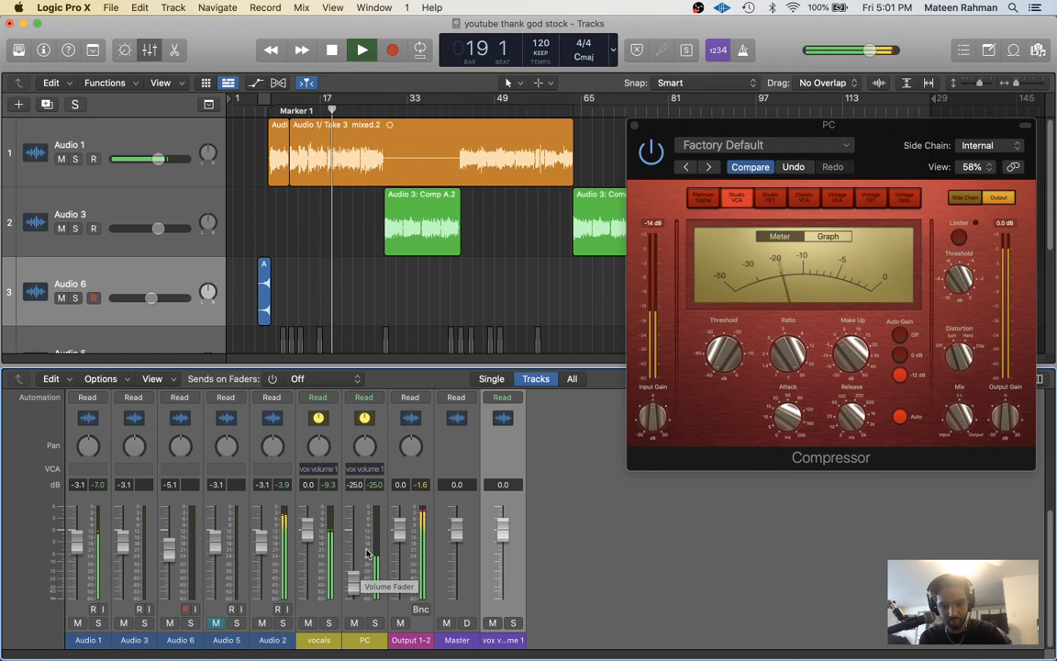
pyautogui.moveTo(355, 585); pyautogui.dragTo(355, 579)
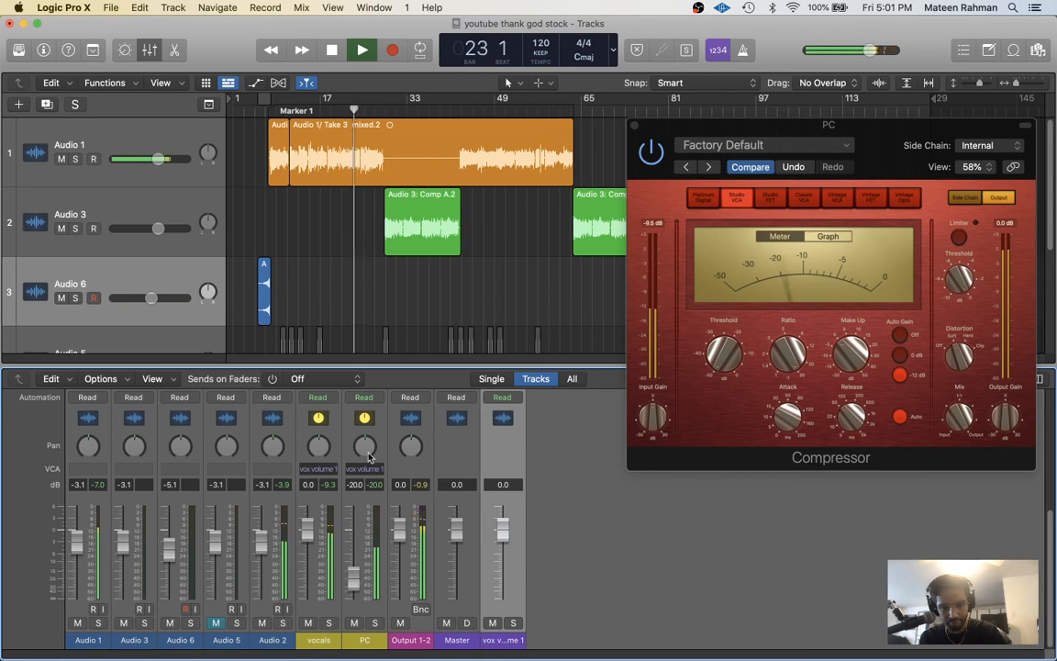
pyautogui.scroll(3, 367, 456)
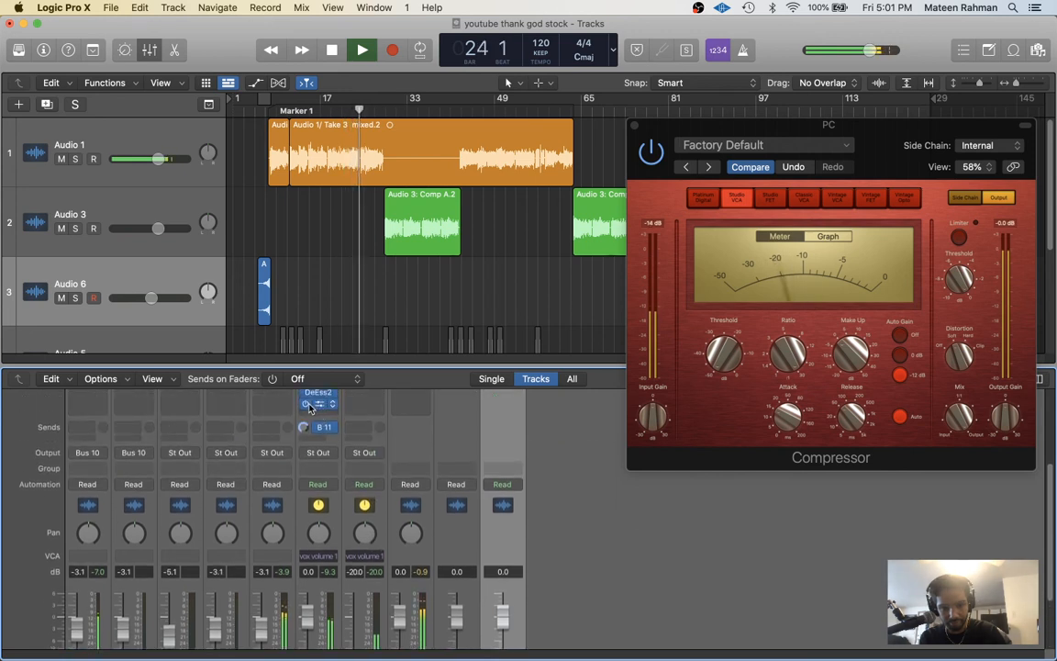
pyautogui.scroll(-2, 368, 486)
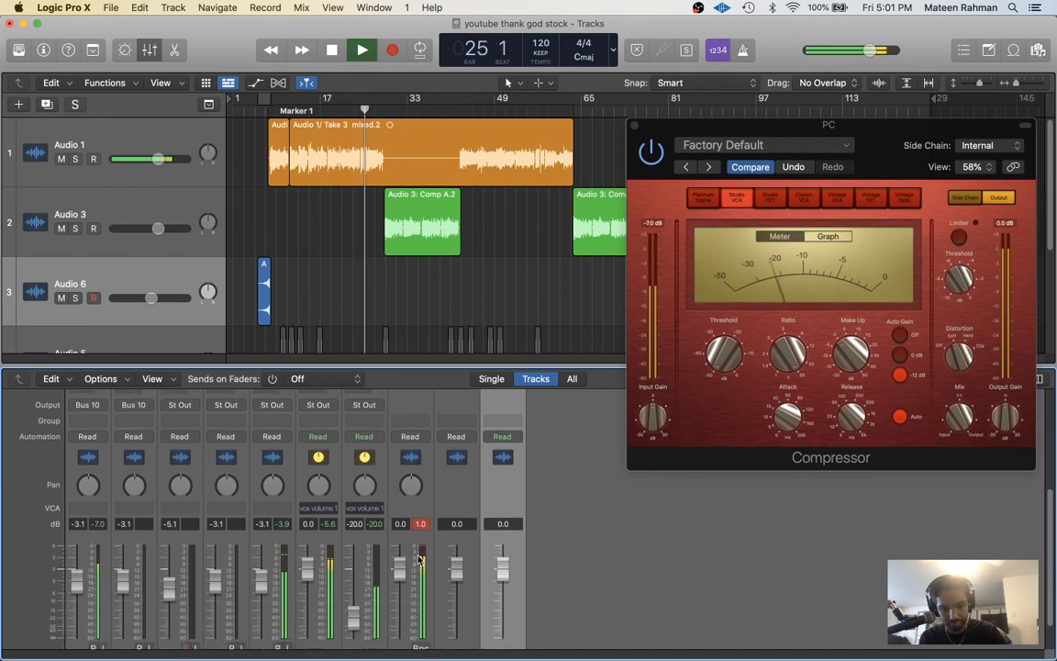
pyautogui.scroll(-1, 419, 558)
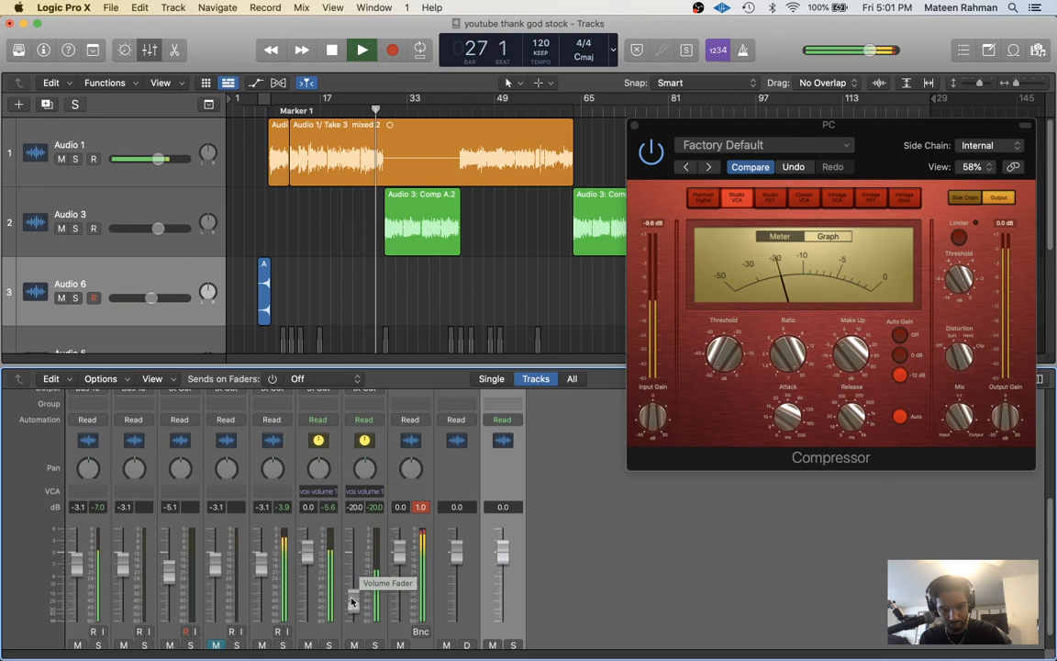
pyautogui.scroll(-1, 351, 602)
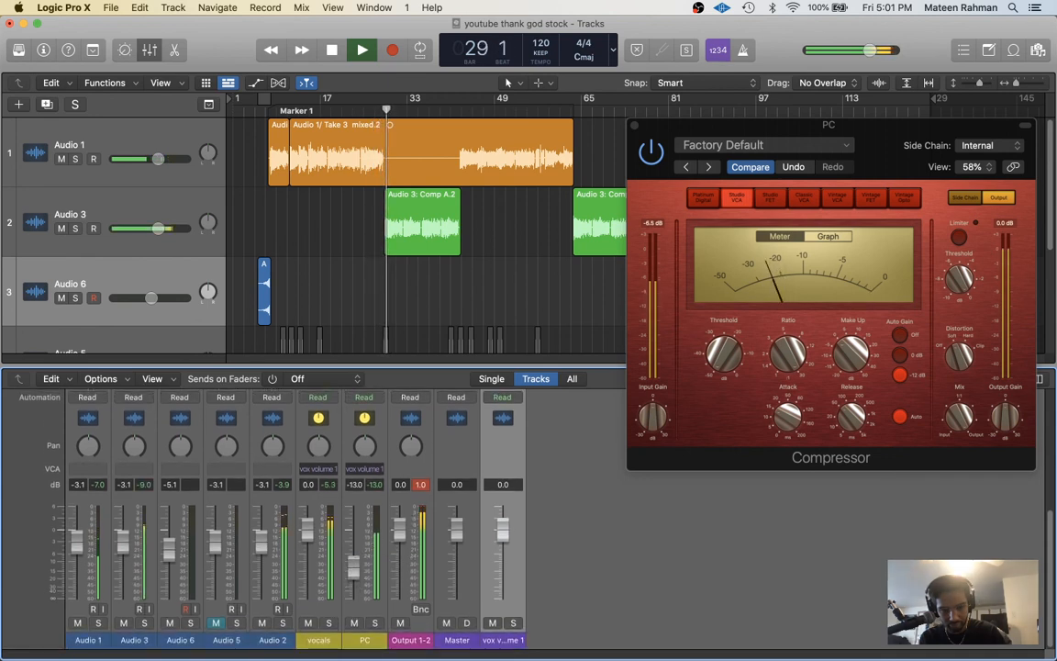
pyautogui.press('space')
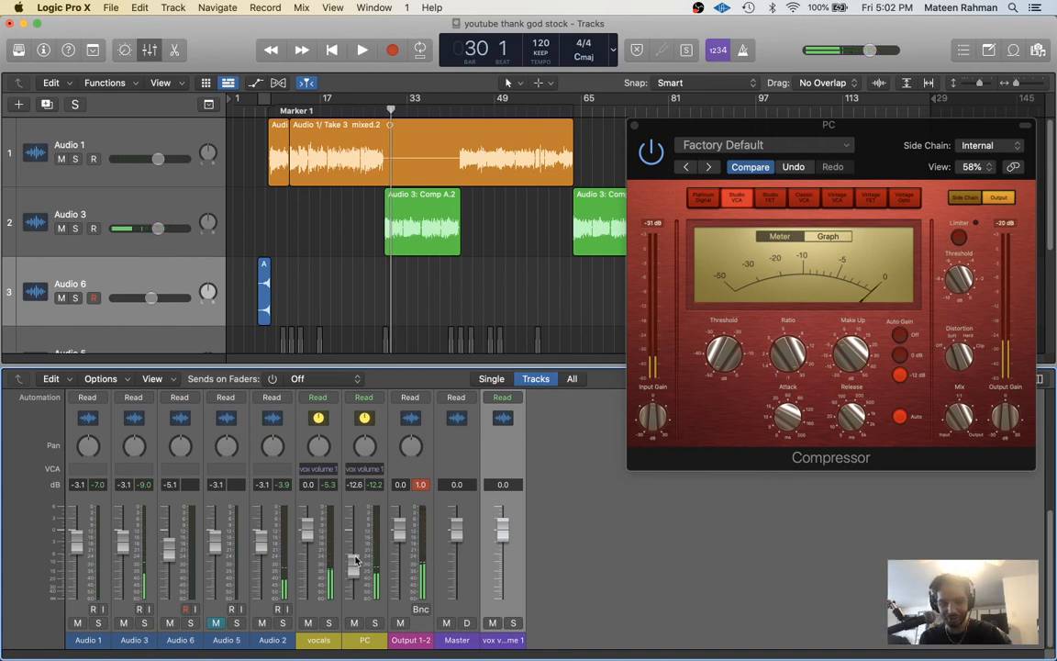
pyautogui.press('space')
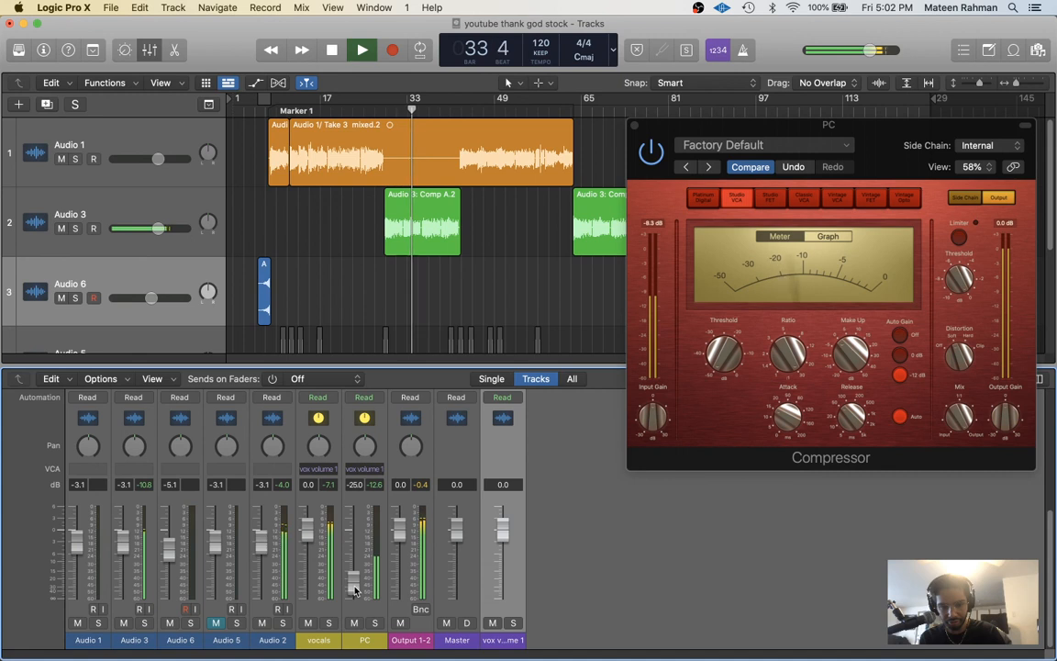
# - Turn ChromaVerb back on for the vocals channel strip and review its settings during playback
pyautogui.scroll(5, 330, 550)
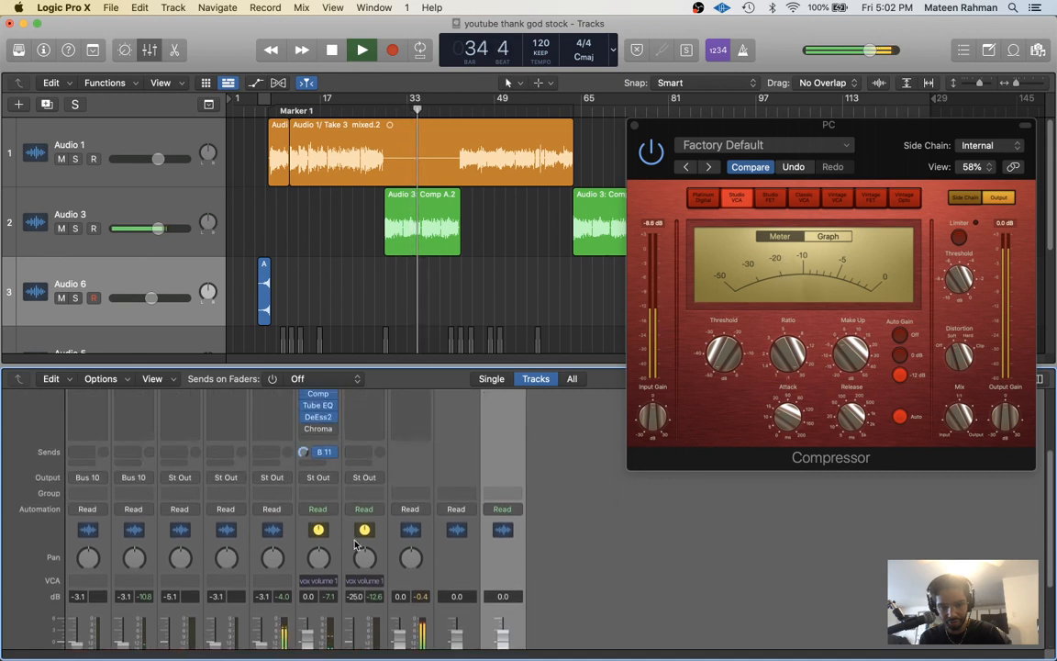
pyautogui.press('space')
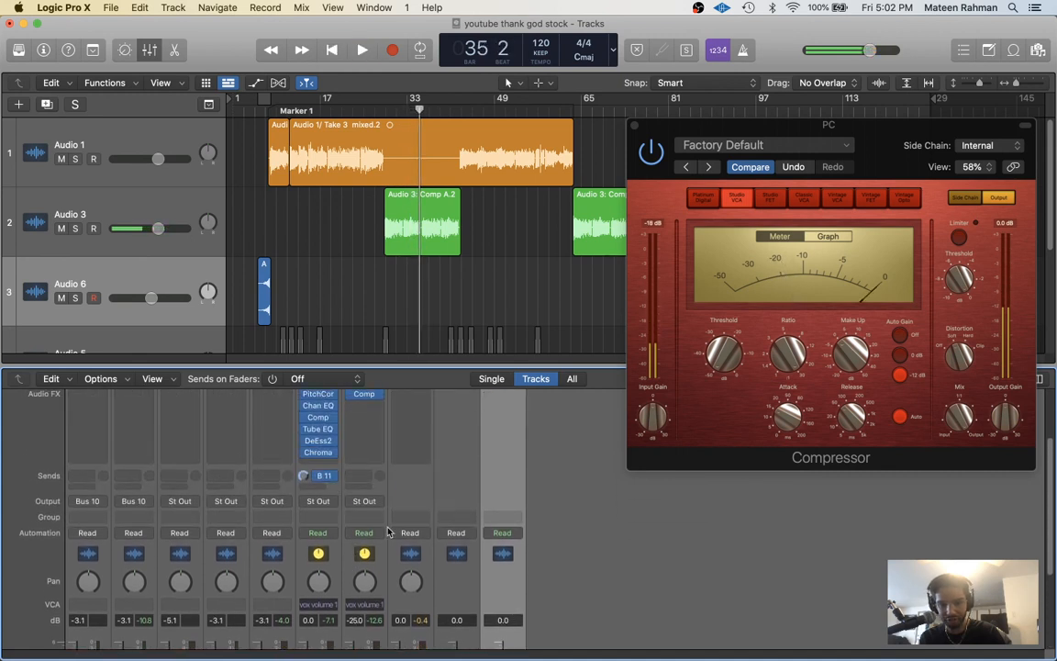
pyautogui.press('space')
pyautogui.scroll(-5, 367, 514)
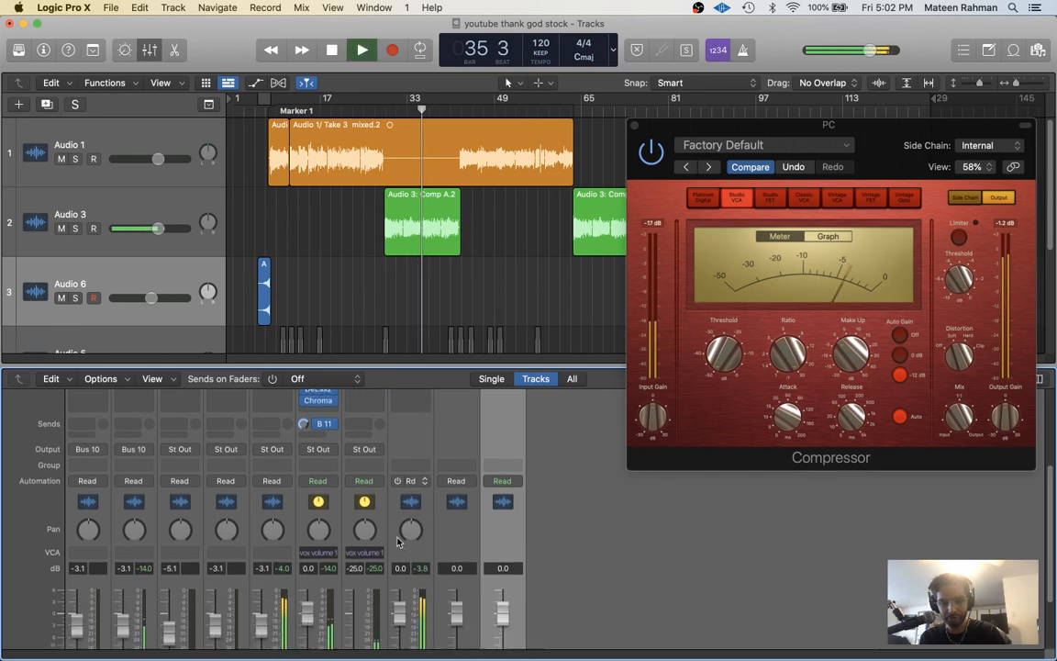
pyautogui.scroll(5, 399, 541)
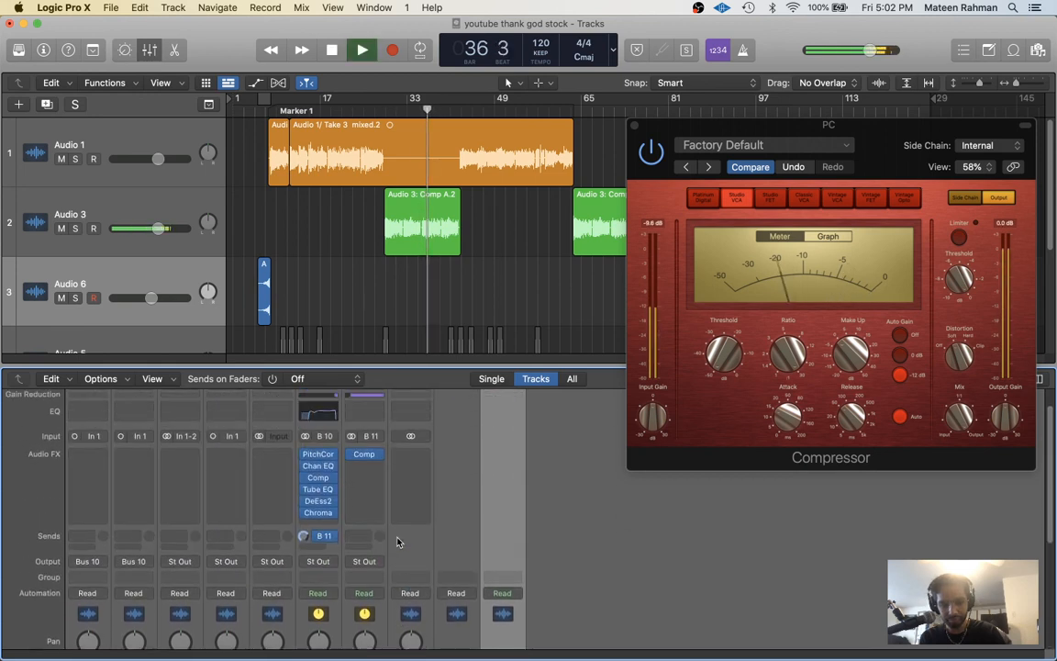
pyautogui.click(317, 536)
pyautogui.click(606, 558)
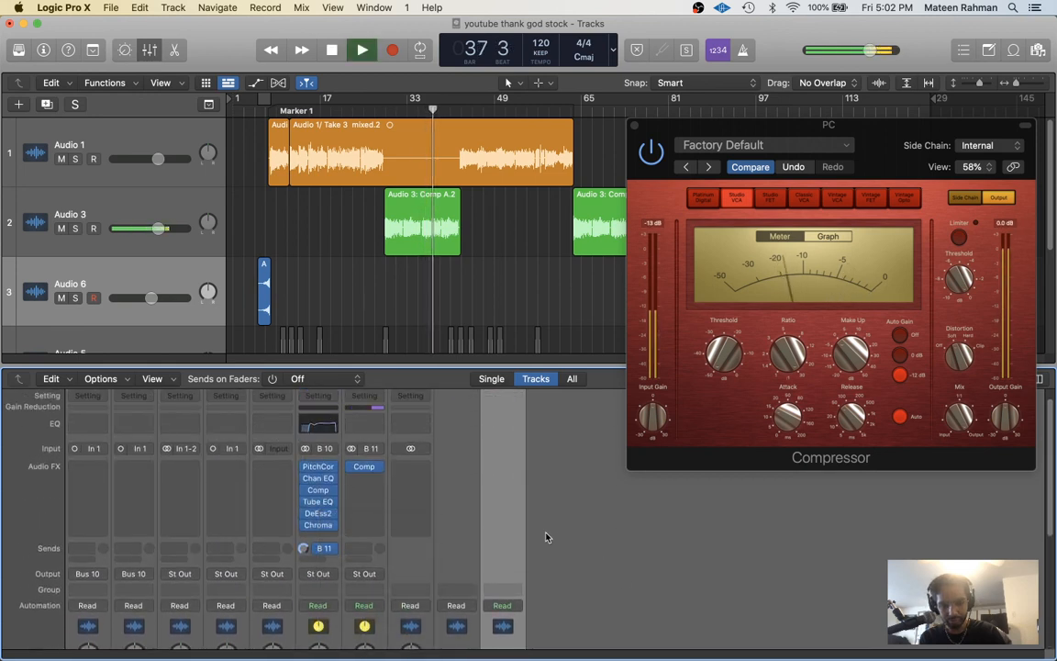
pyautogui.click(319, 526)
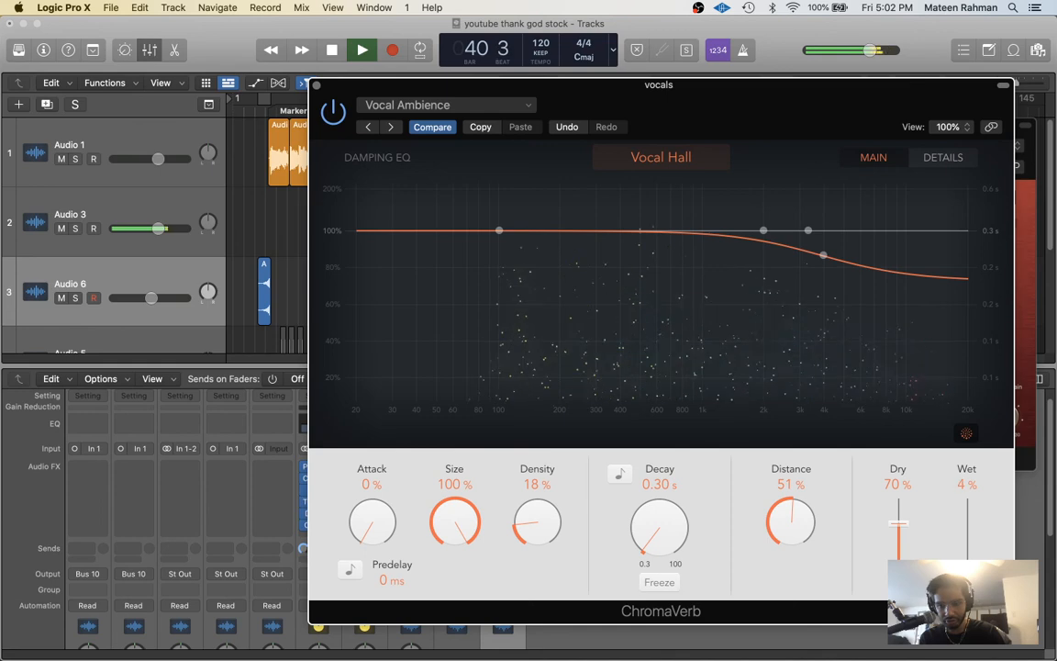
pyautogui.click(316, 85)
# - Lower the vox volume VCA fader to -1.1 dB during playback and save the project
pyautogui.scroll(-5, 478, 497)
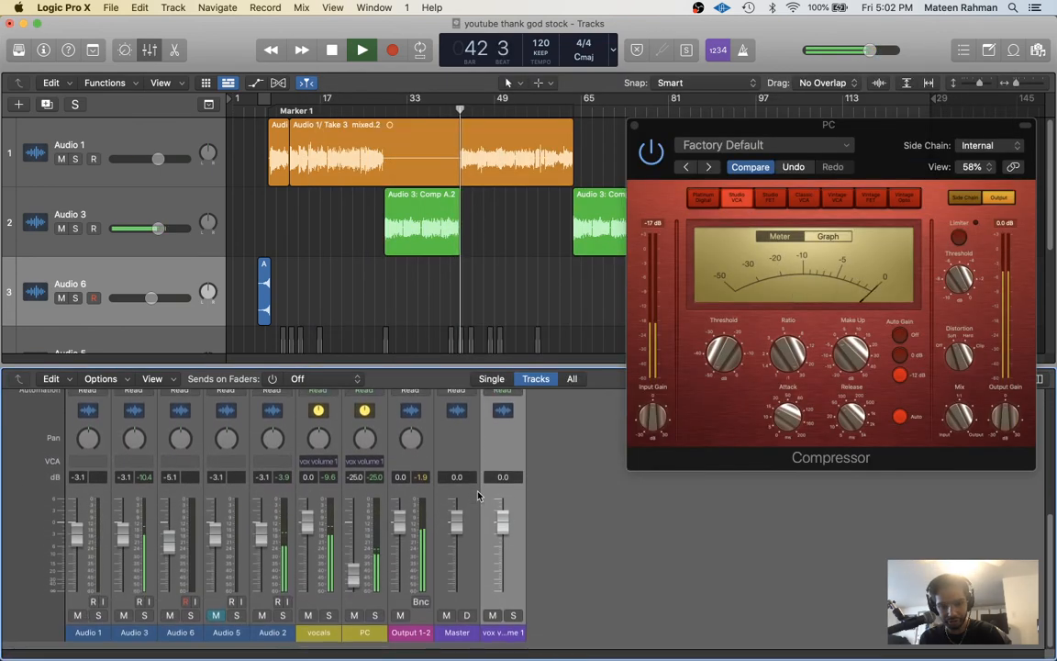
pyautogui.press('super+s')
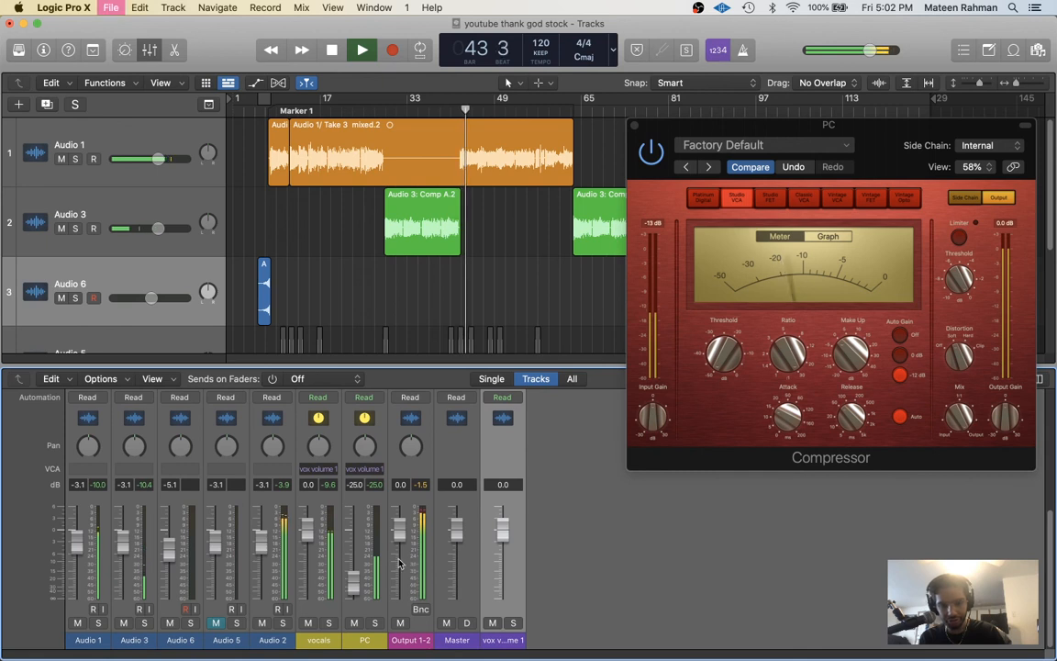
pyautogui.press('space')
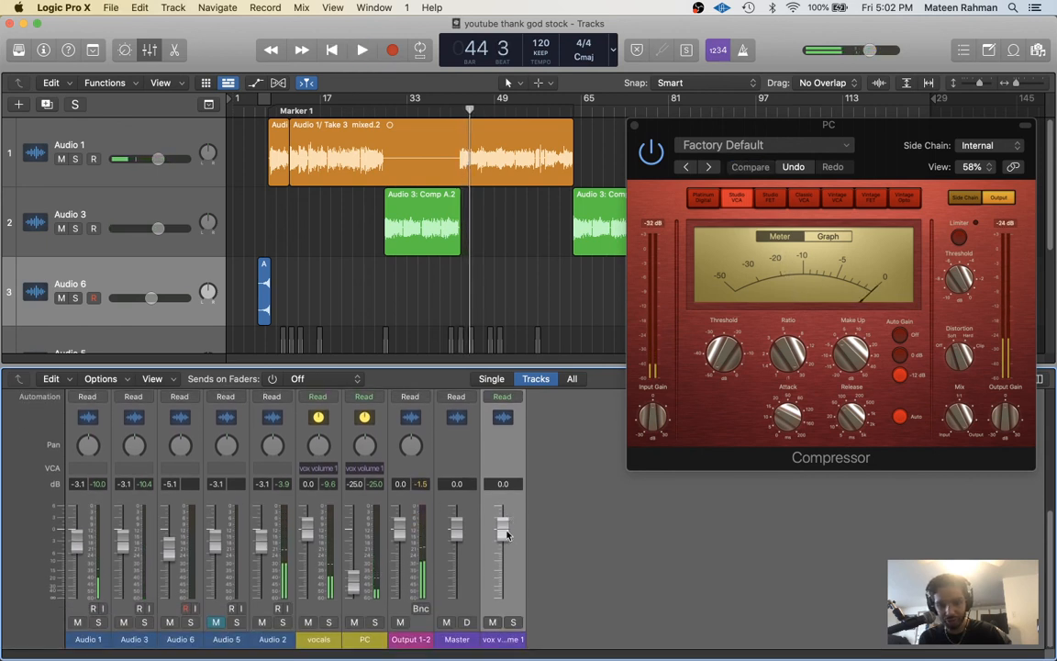
pyautogui.press('space')
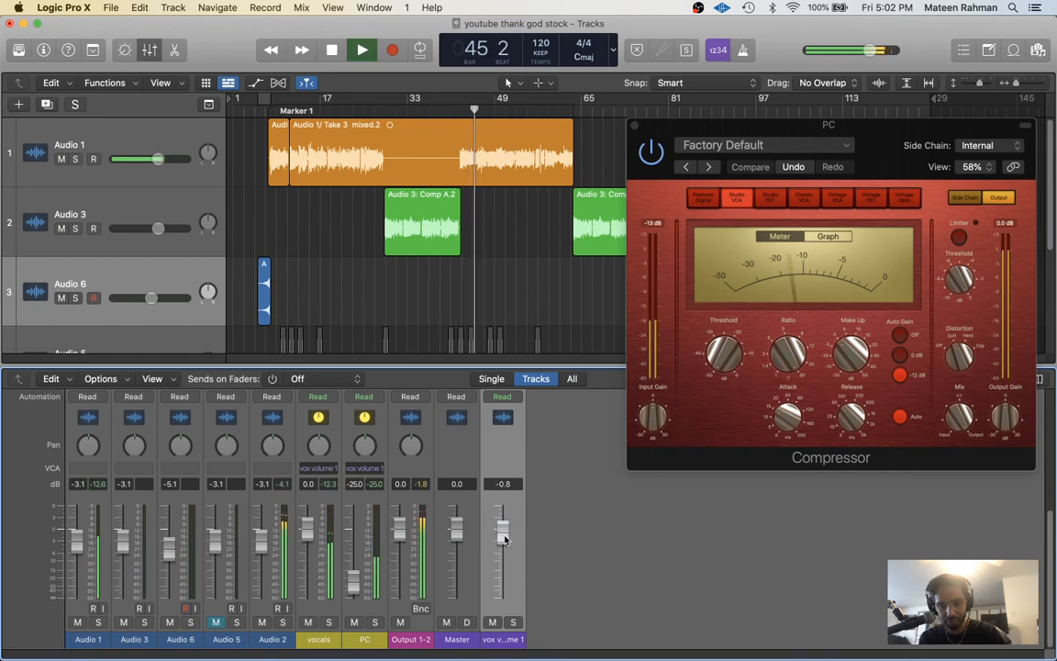
pyautogui.moveTo(503, 535); pyautogui.dragTo(504, 542)
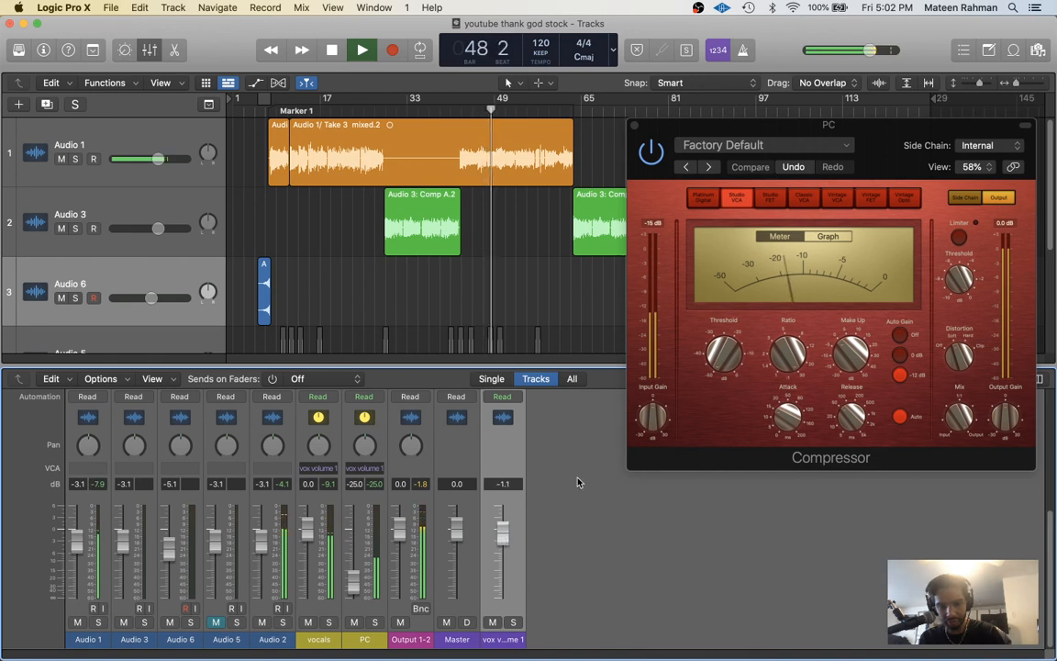
pyautogui.scroll(1, 576, 482)
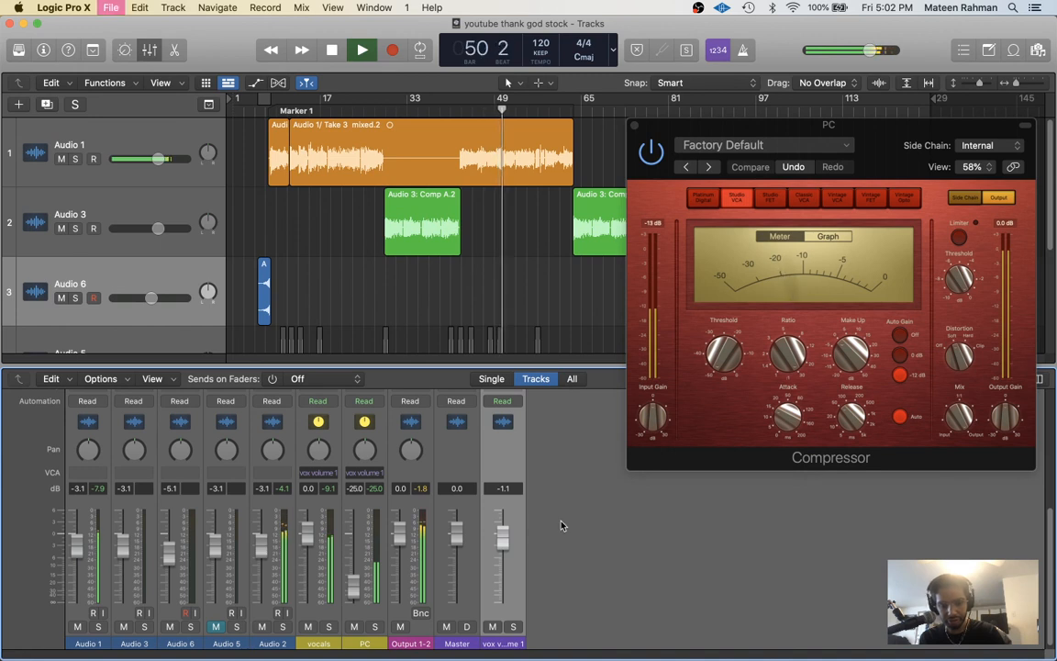
pyautogui.press('space')
# - Add a second send on the vocals channel strip, routed to Bus 12
pyautogui.scroll(5, 562, 526)
pyautogui.scroll(5, 563, 526)
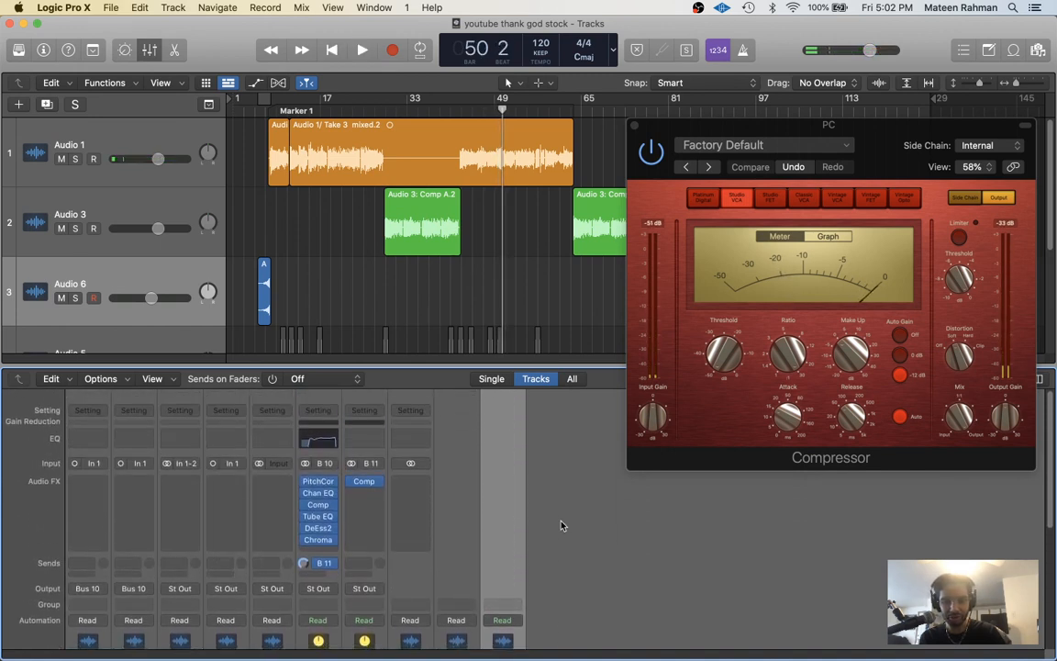
pyautogui.click(319, 564)
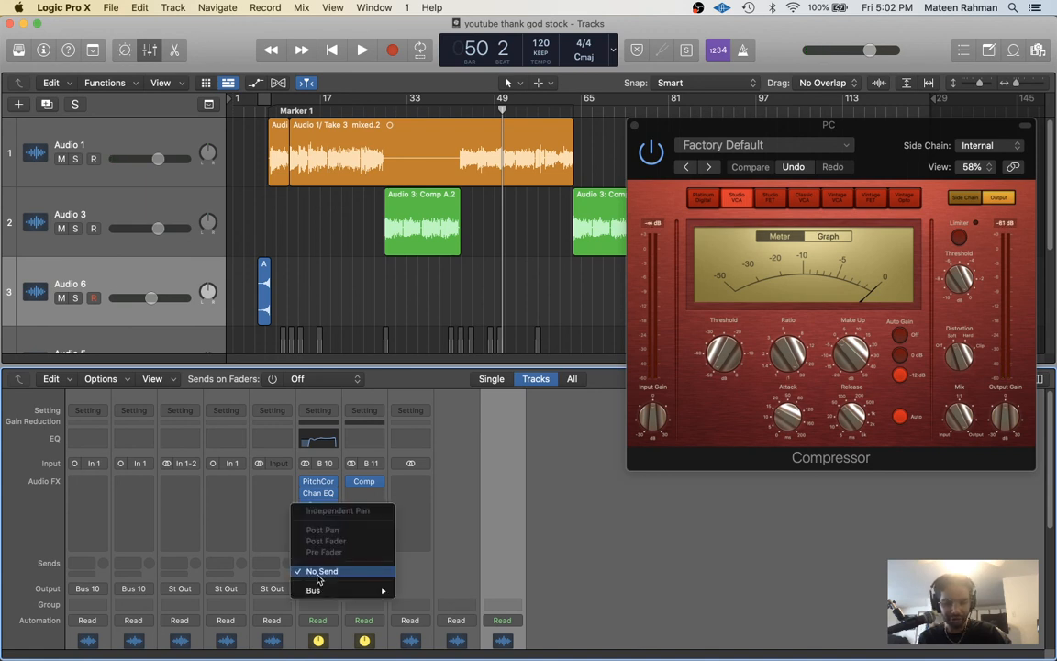
pyautogui.click(285, 564)
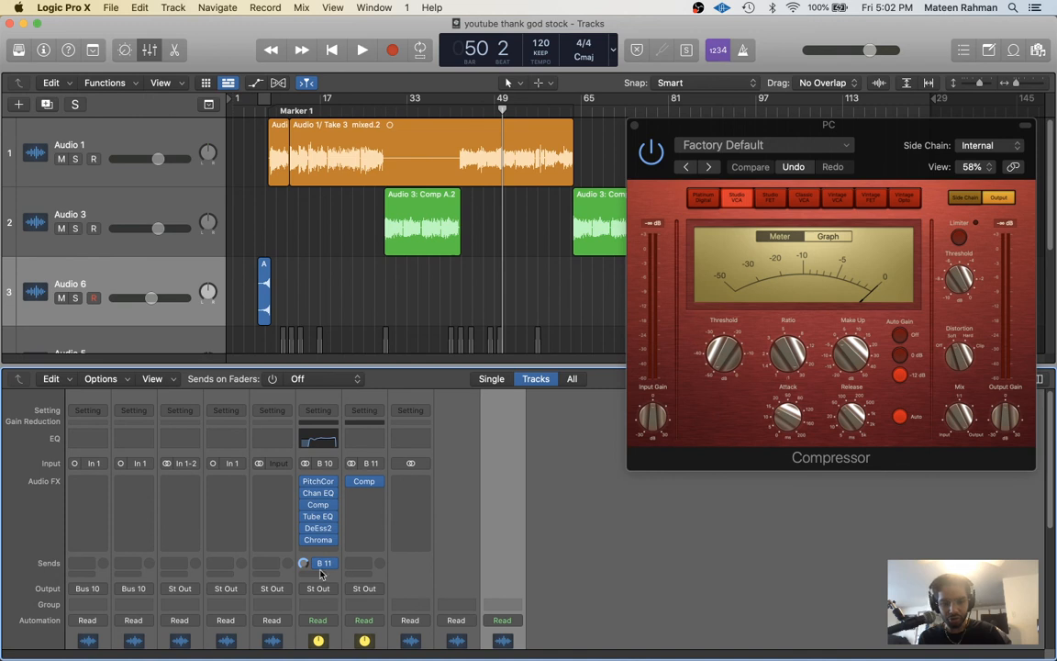
pyautogui.click(319, 563)
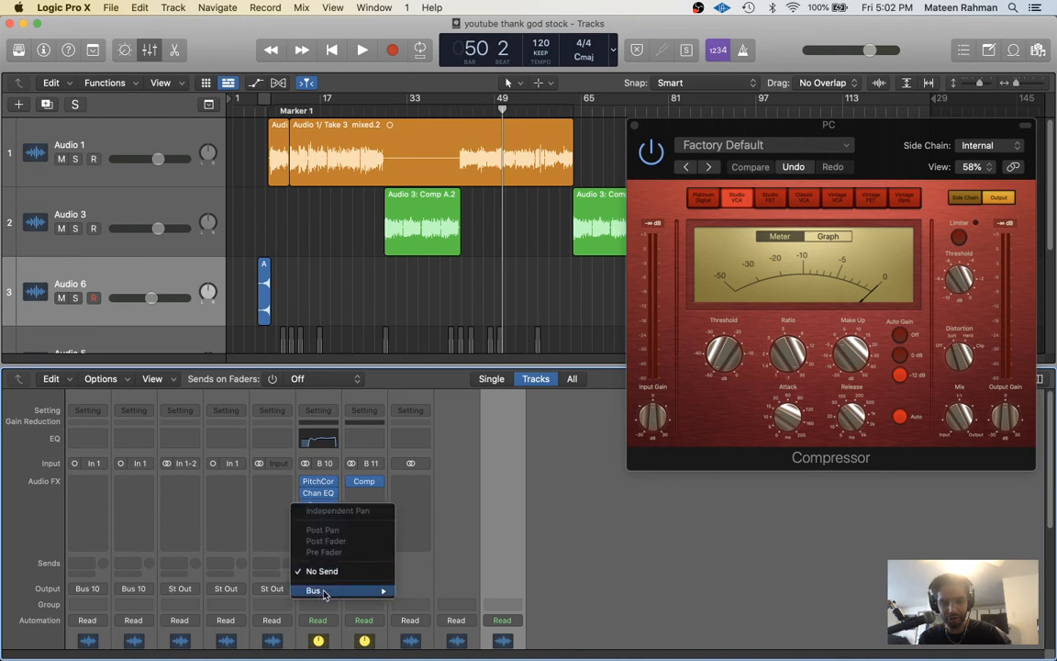
pyautogui.moveTo(317, 590)
pyautogui.click(431, 342)
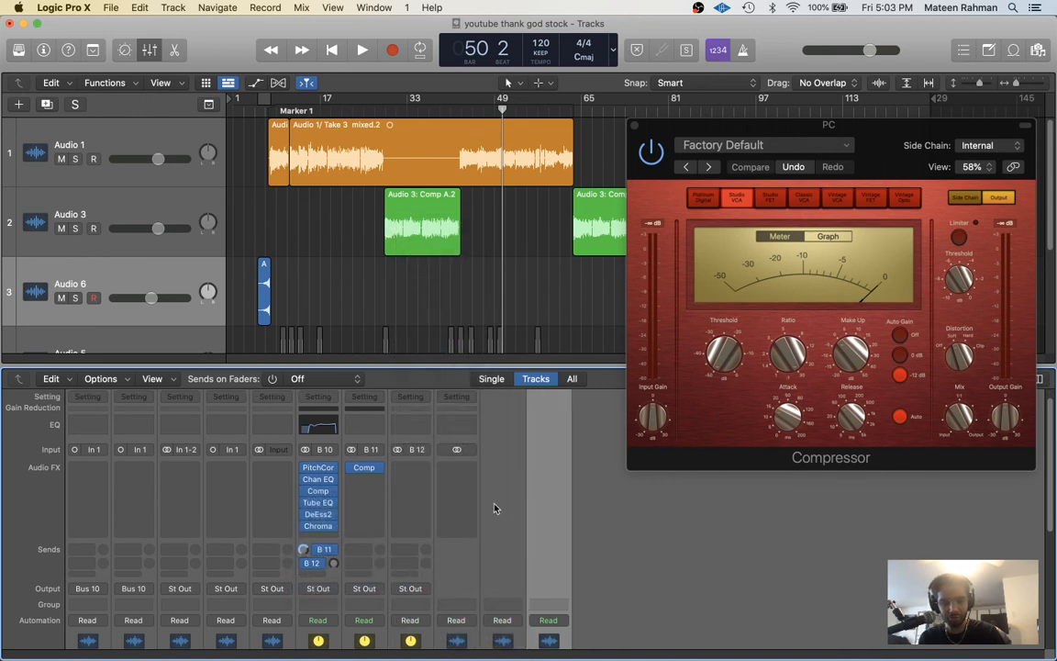
# - Insert Delay Designer as the first audio effect on the new Bus 12 channel strip
pyautogui.click(376, 422)
pyautogui.scroll(-3, 433, 592)
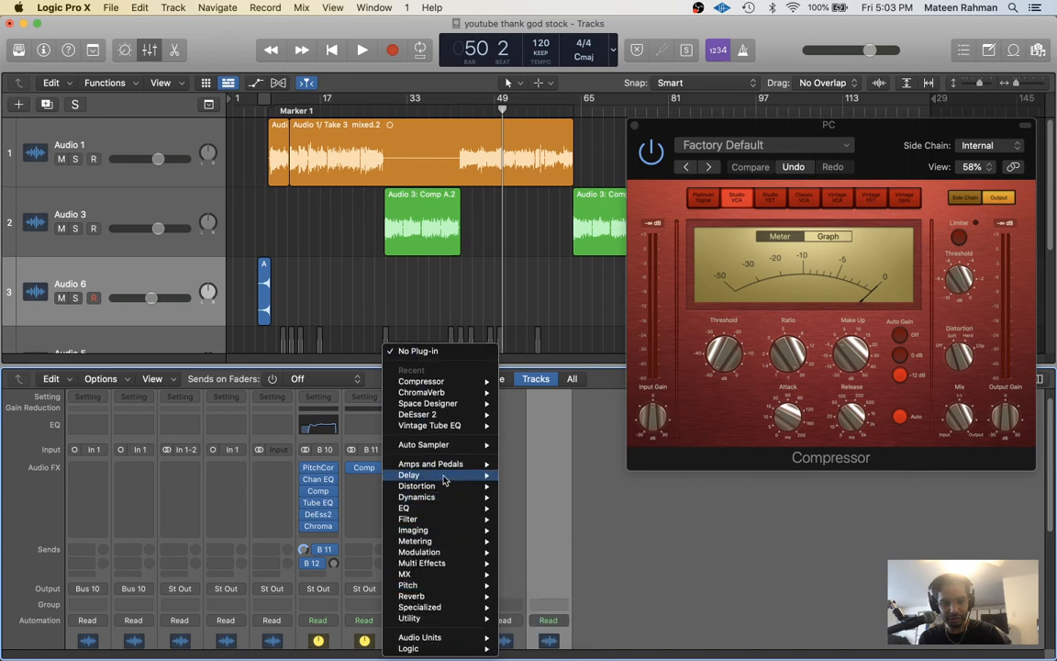
pyautogui.moveTo(410, 475)
pyautogui.moveTo(557, 491)
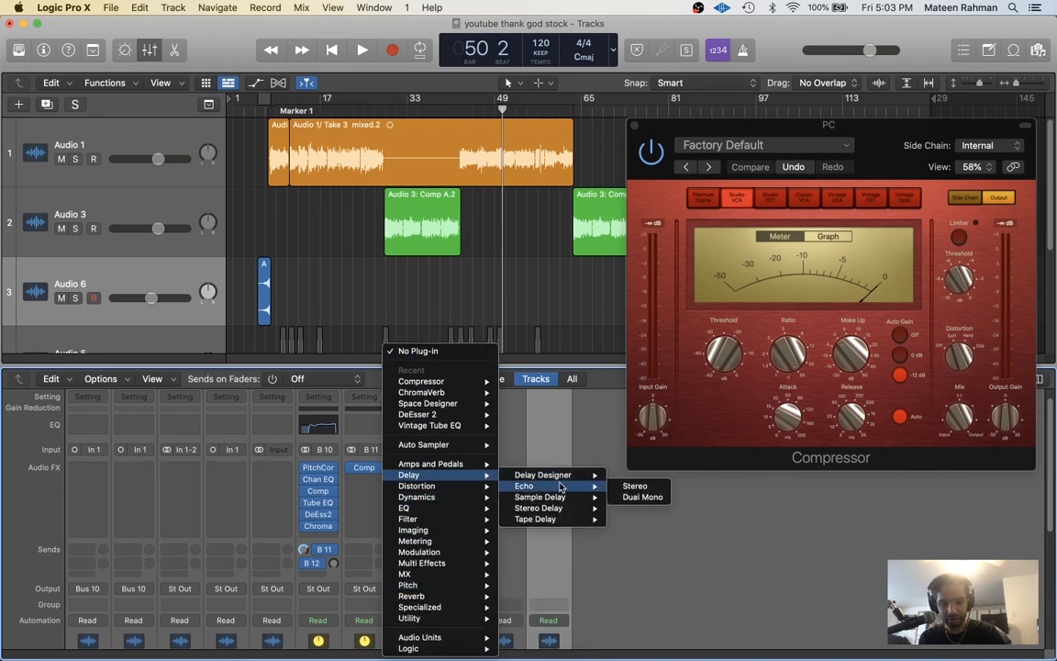
pyautogui.click(542, 475)
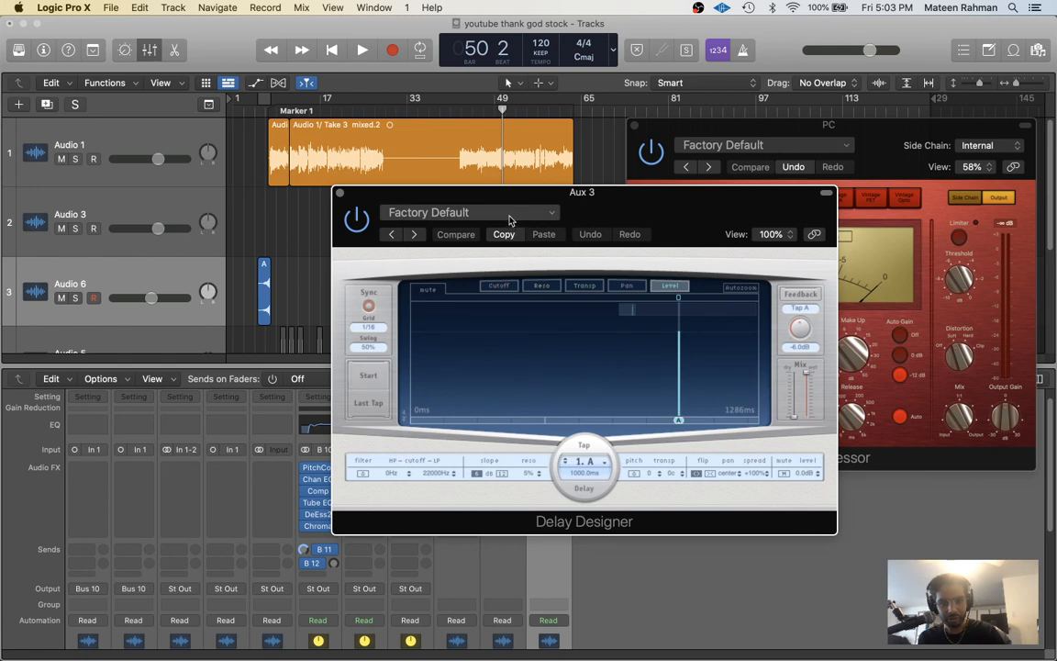
# - Load the 1\8 Alternating Pan preset from the simple presets in Delay Designer on Aux 3 and close the plug-in window
pyautogui.click(464, 210)
pyautogui.moveTo(479, 546)
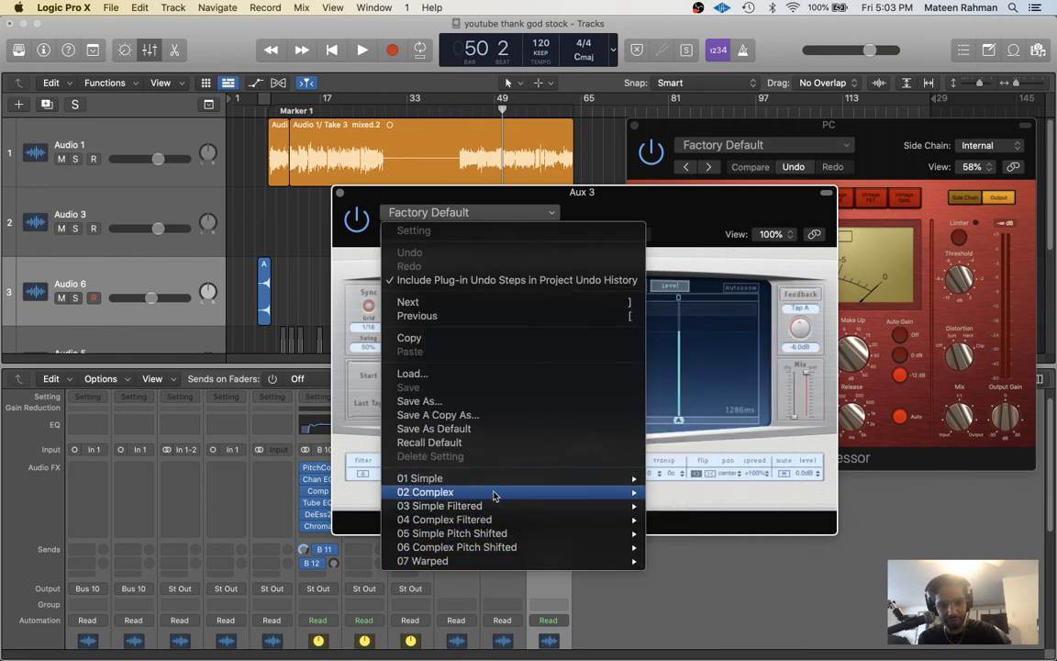
pyautogui.moveTo(521, 479)
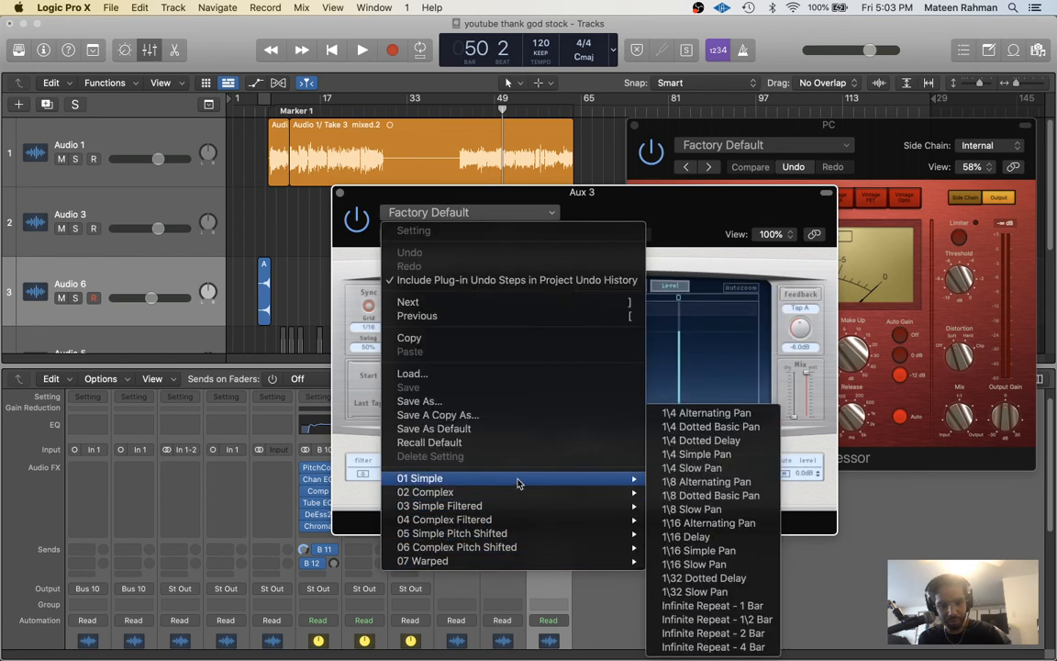
pyautogui.click(720, 483)
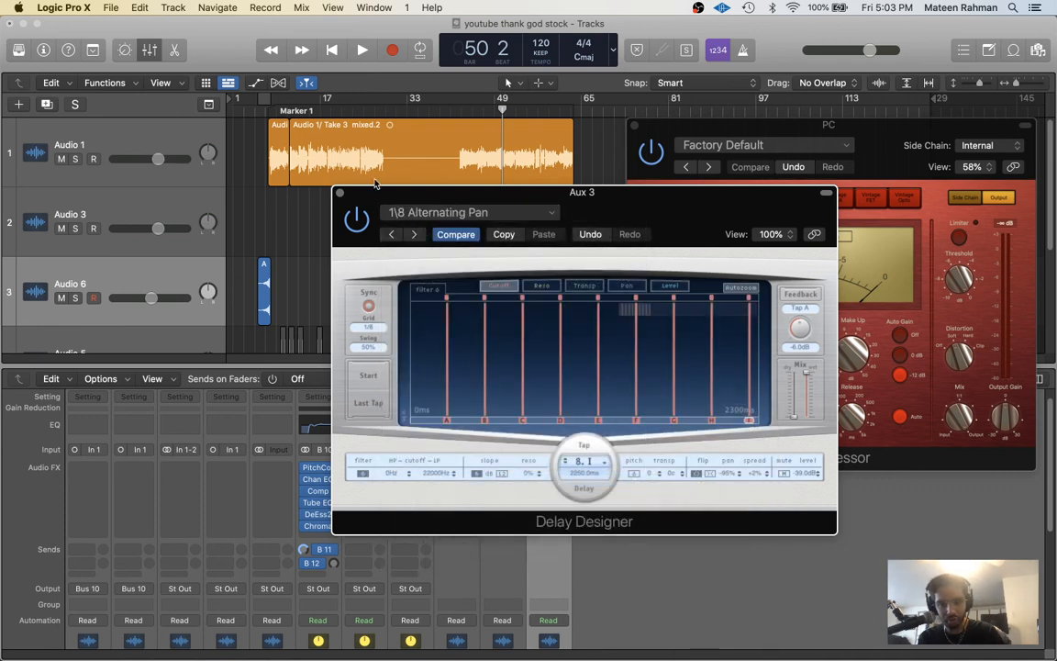
pyautogui.click(339, 194)
# - Bring up the Bus 12 send level on the vocals channel strip while playing the song, and stop playback
pyautogui.scroll(-10, 473, 422)
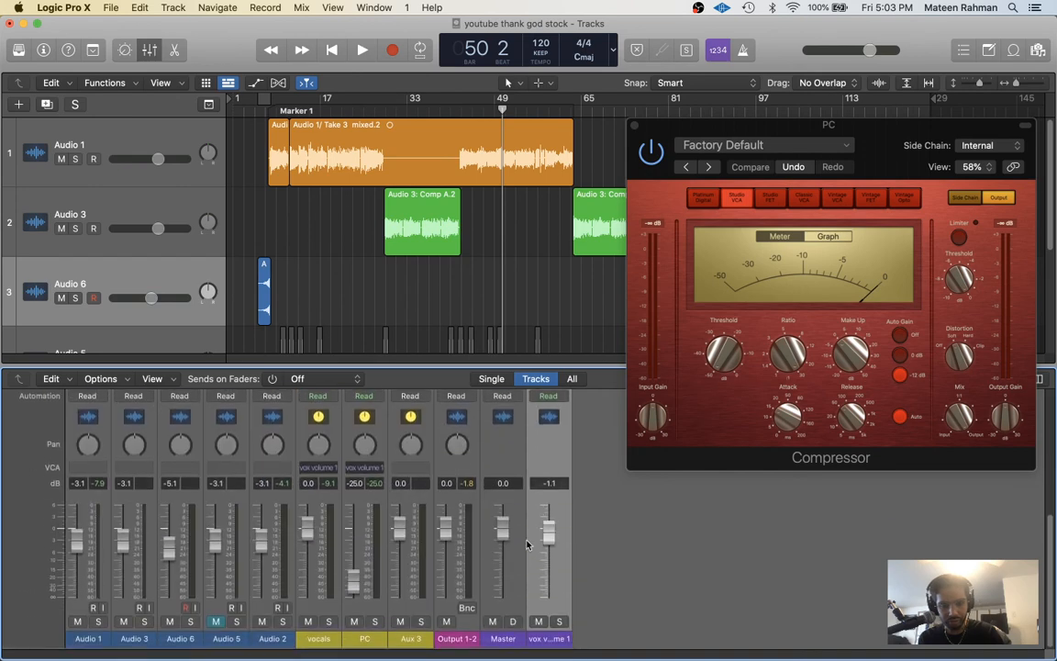
pyautogui.press('space')
pyautogui.scroll(5, 465, 507)
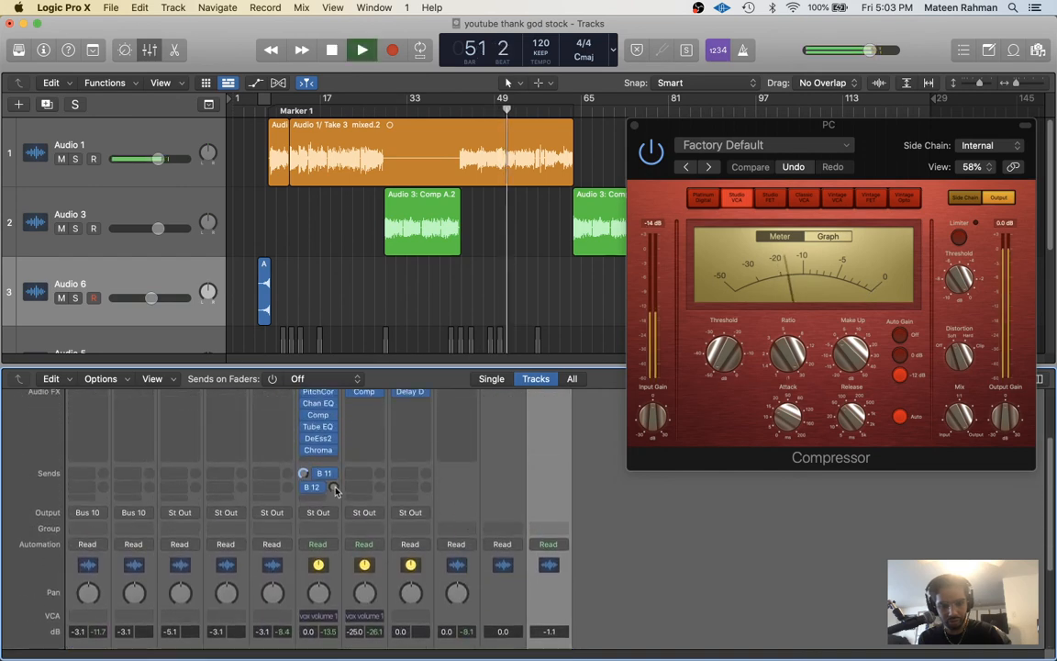
pyautogui.moveTo(335, 490); pyautogui.dragTo(314, 530)
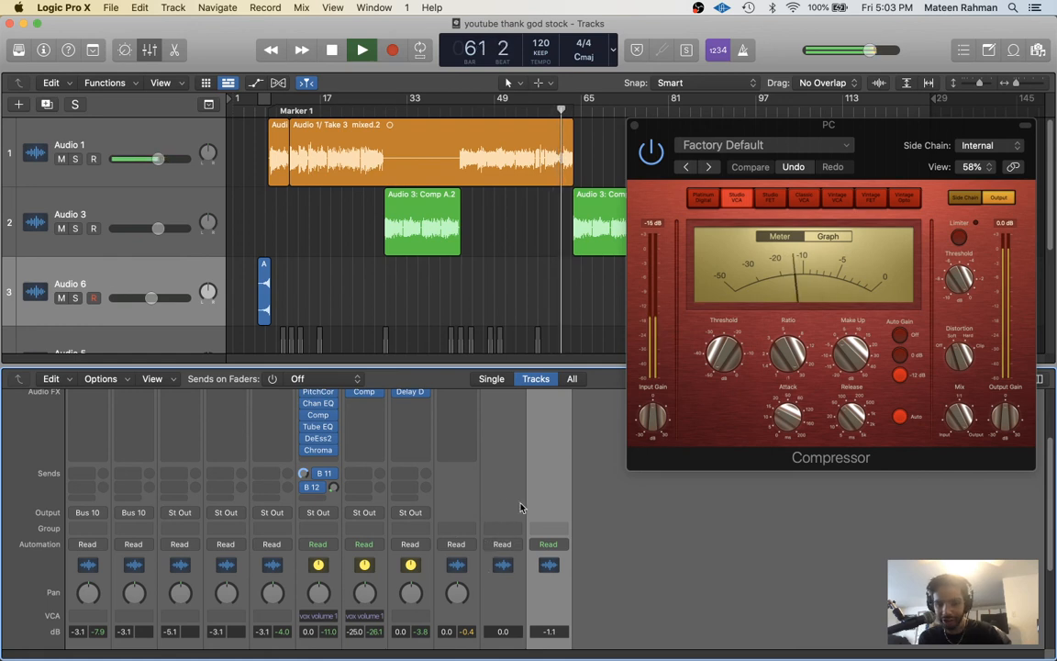
pyautogui.press('space')
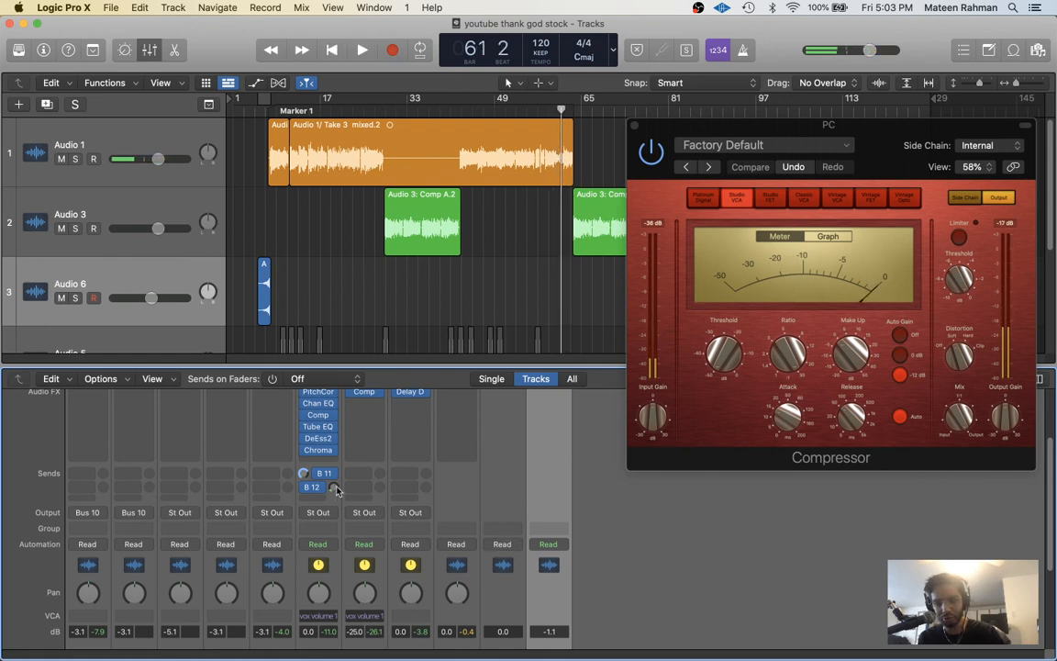
# - Close the Compressor window of the PC channel strip
pyautogui.scroll(-4, 367, 505)
pyautogui.scroll(6, 478, 533)
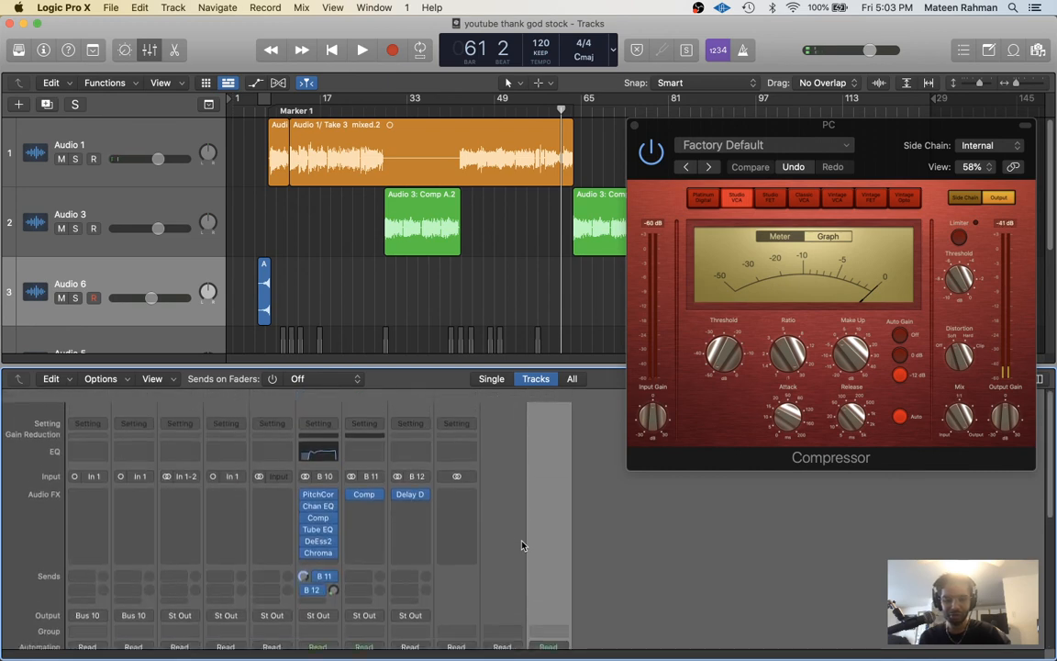
pyautogui.click(635, 127)
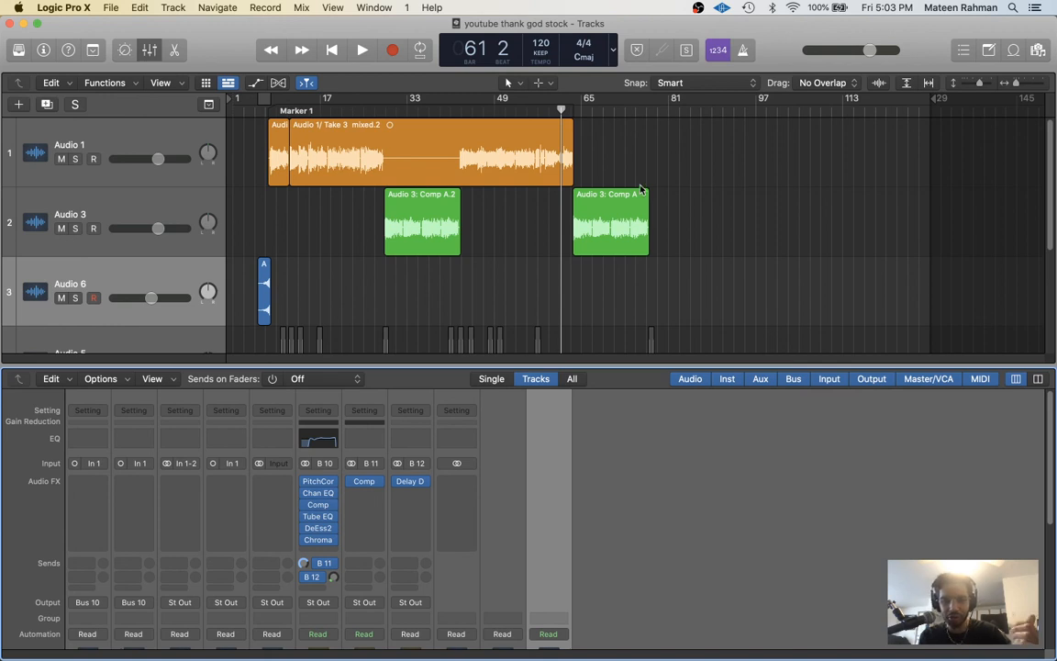
pyautogui.scroll(-5, 579, 183)
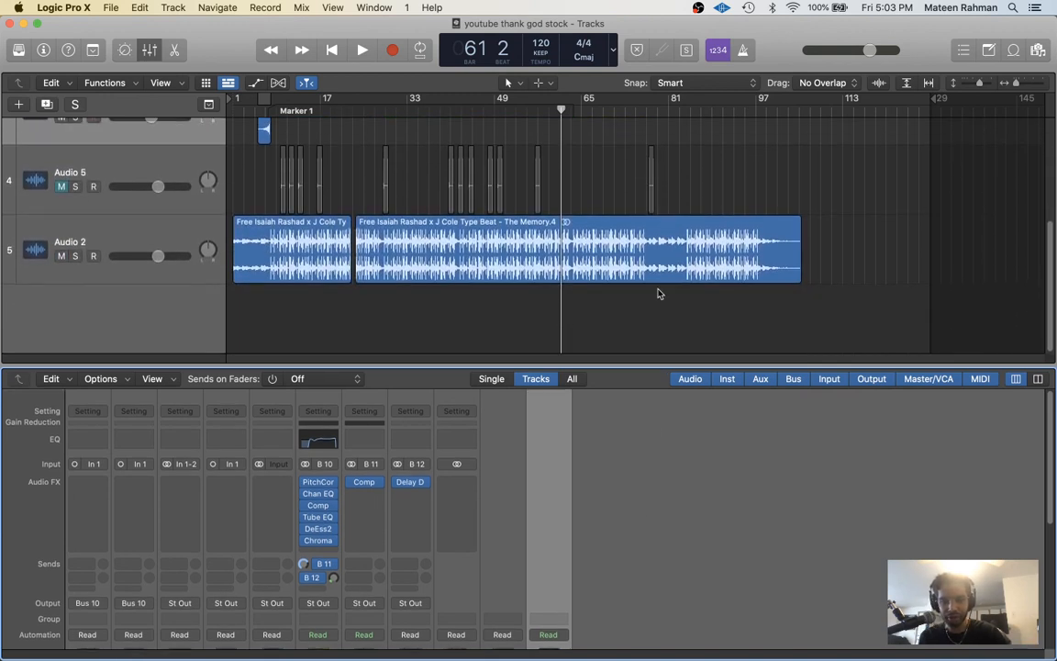
pyautogui.scroll(5, 658, 294)
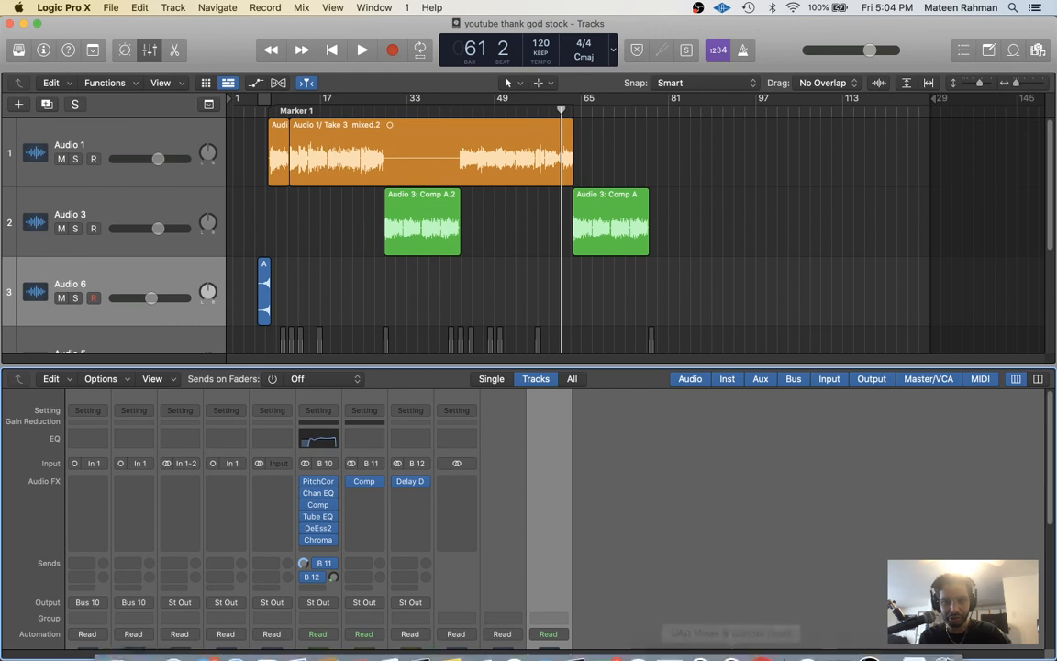
pyautogui.moveTo(729, 647)
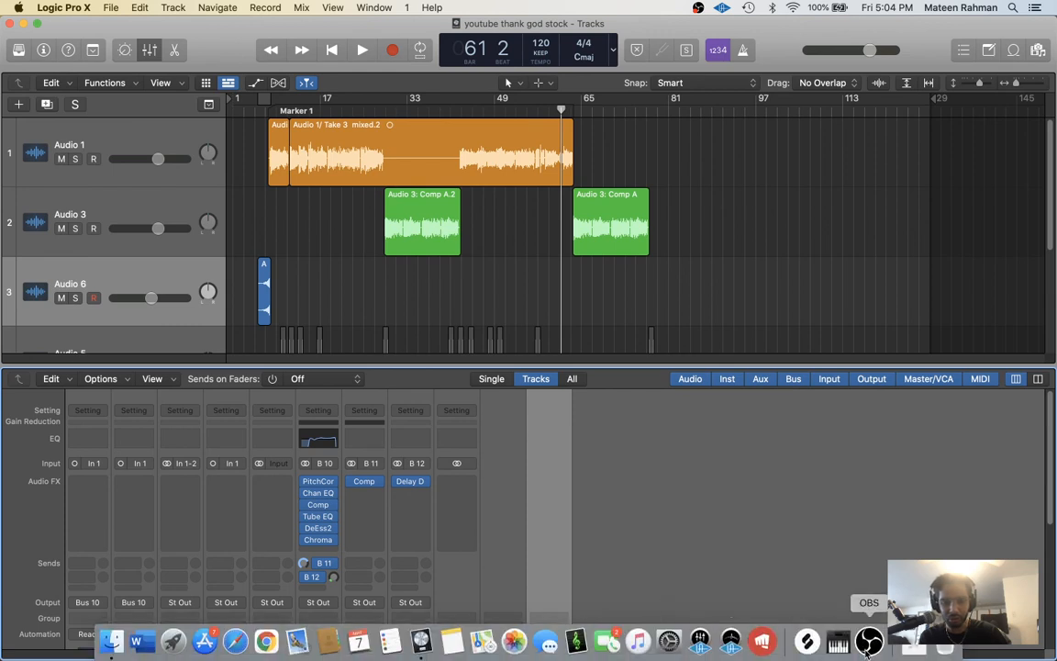
pyautogui.scroll(-3, 789, 293)
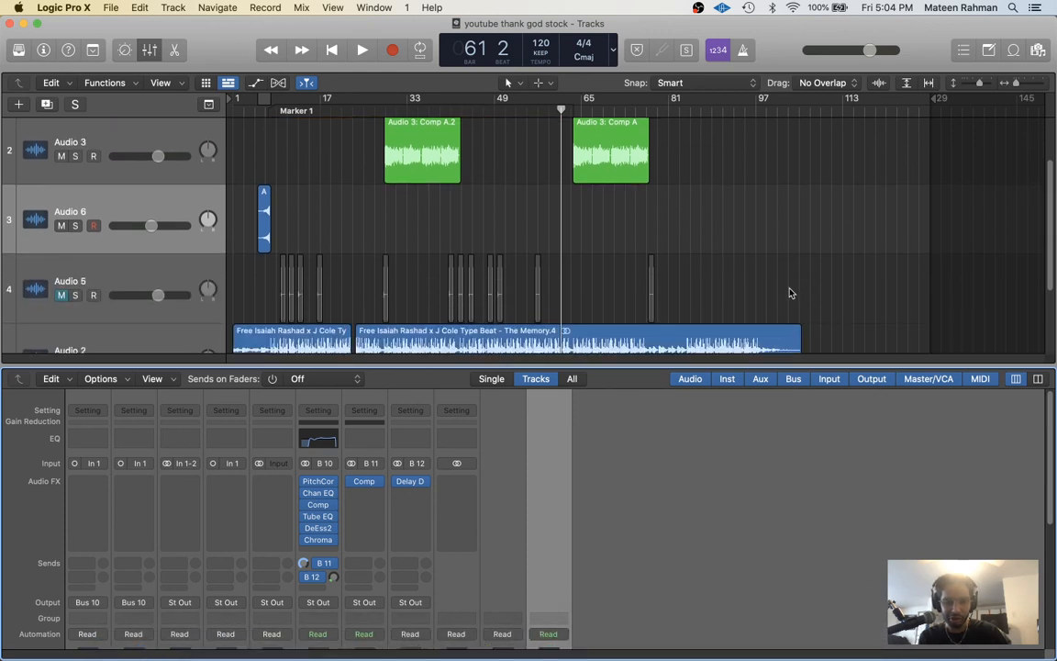
# - Try a low cut at 1020 Hz with a Q of 0.24 in the vocals Channel EQ, undo it and close the plug-in
pyautogui.moveTo(322, 498)
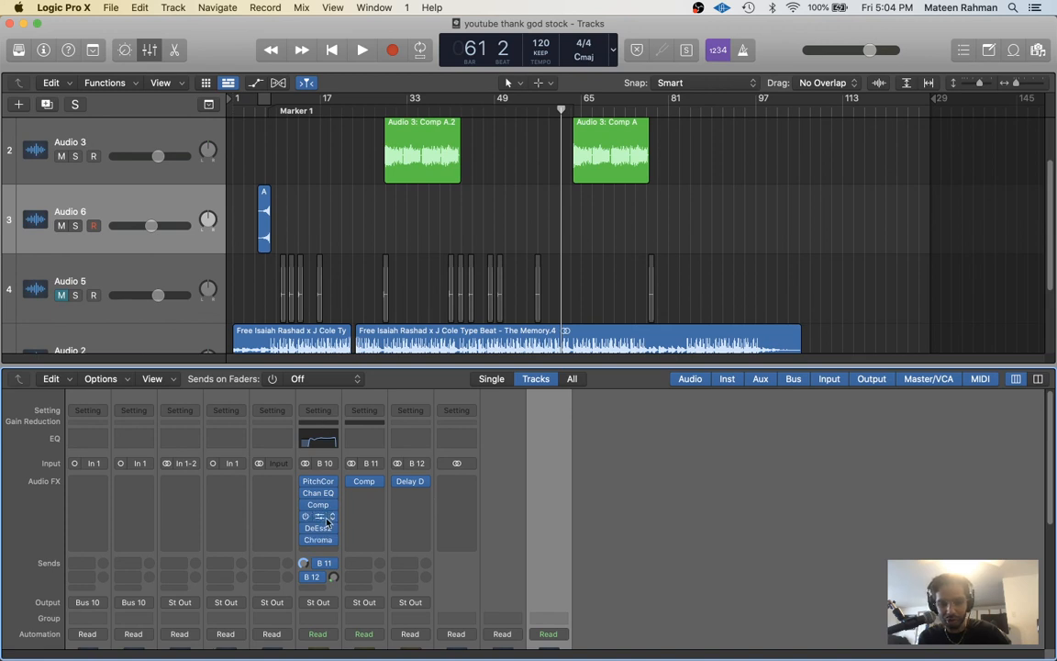
pyautogui.click(322, 498)
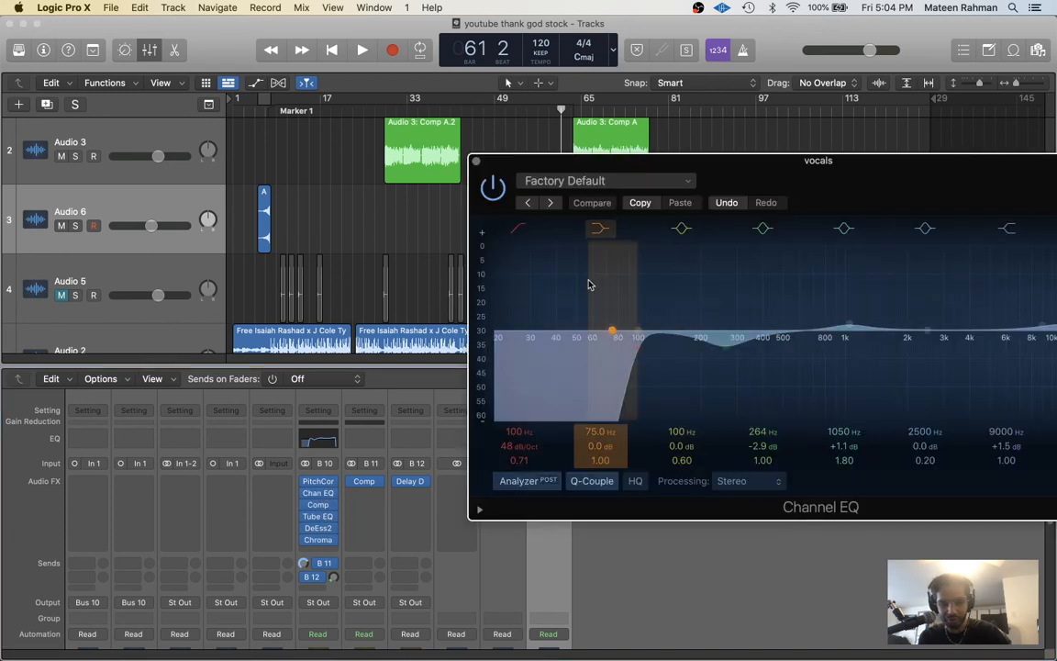
pyautogui.moveTo(640, 354); pyautogui.dragTo(847, 380)
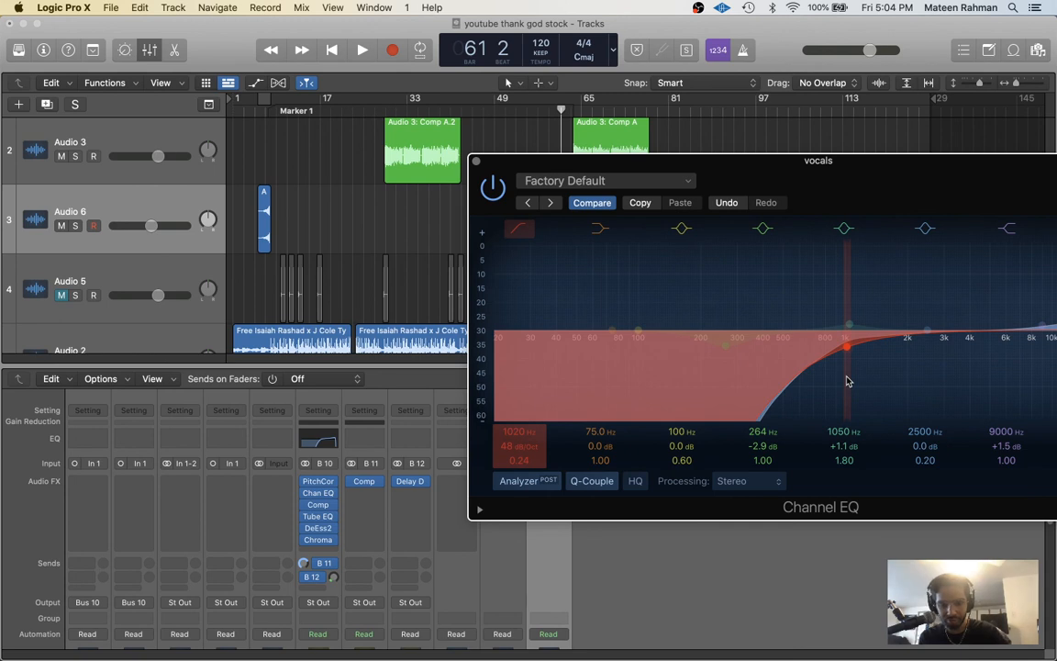
pyautogui.press('super+z')
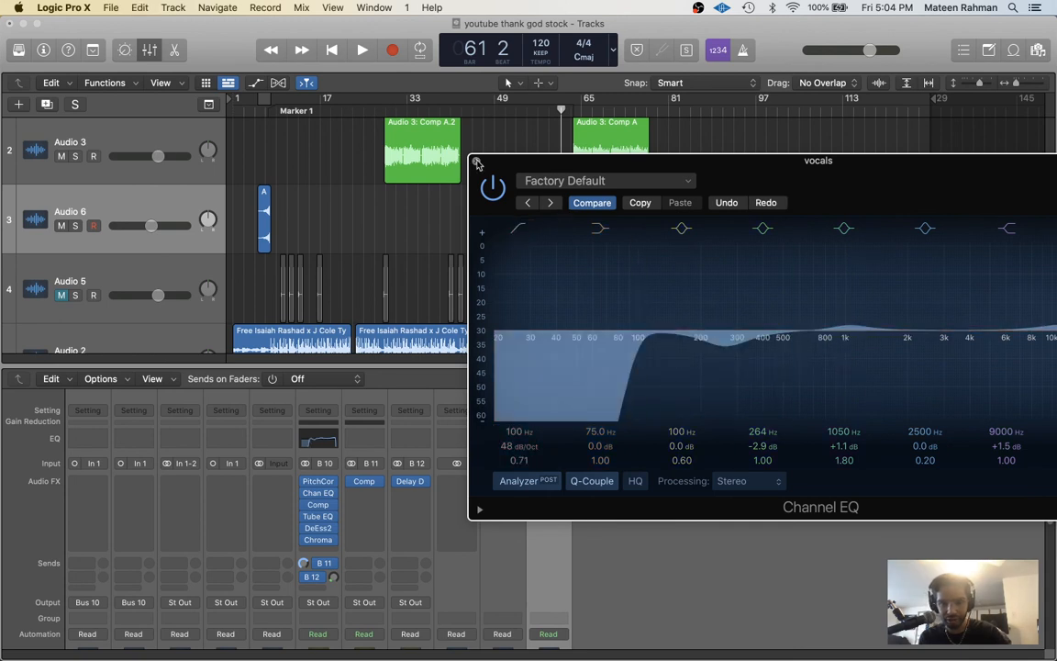
pyautogui.click(477, 163)
pyautogui.moveTo(798, 652)
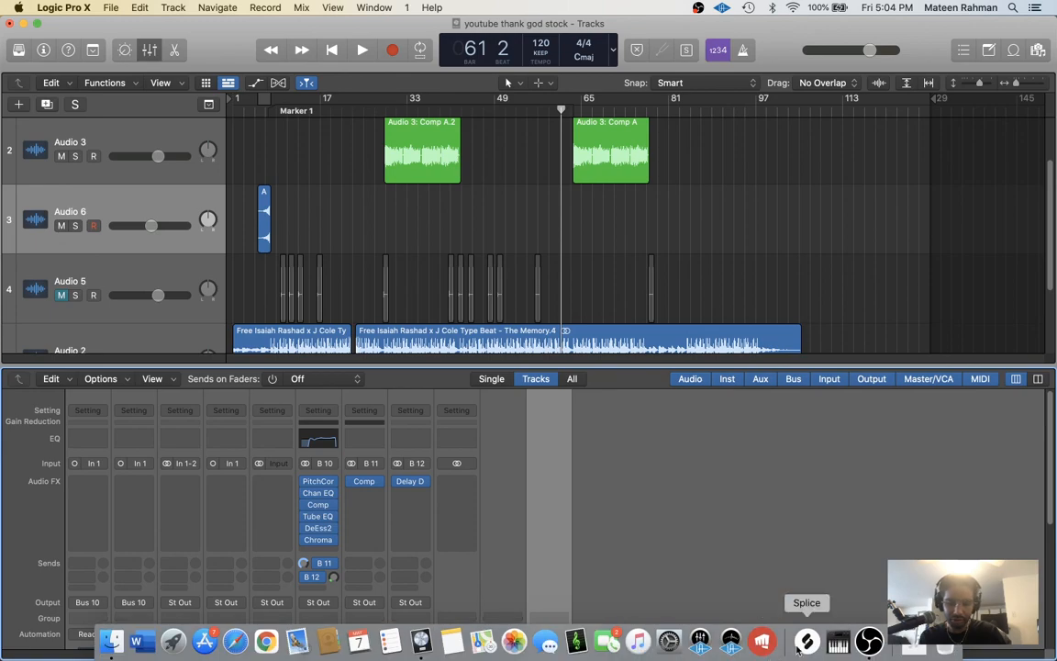